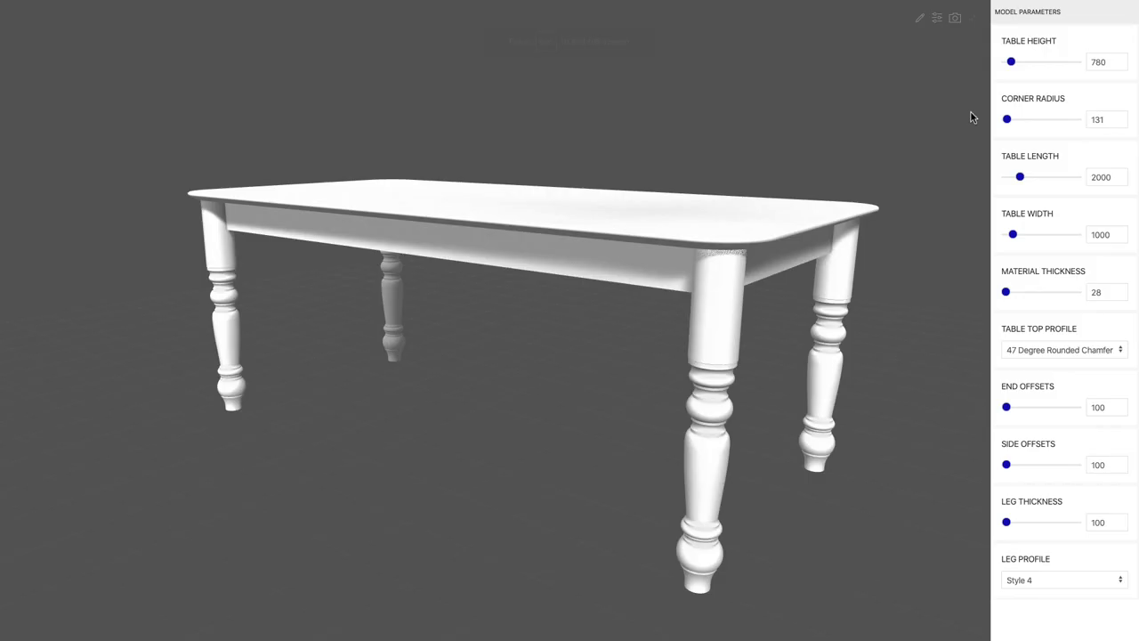
Look over the parametric table configurator and the Grasshopper and ShapeDiver tutorial channels on YouTube.
left_click_drag(969, 115, 425, 295)
scroll(348, 244, "down", 5)
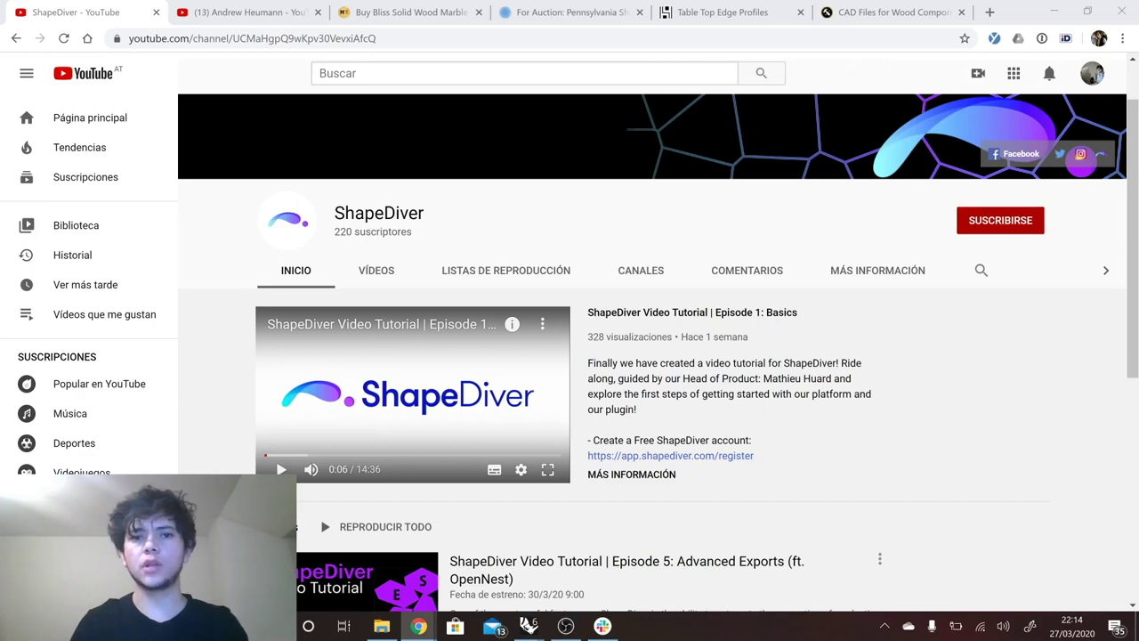
scroll(216, 280, "down", 3)
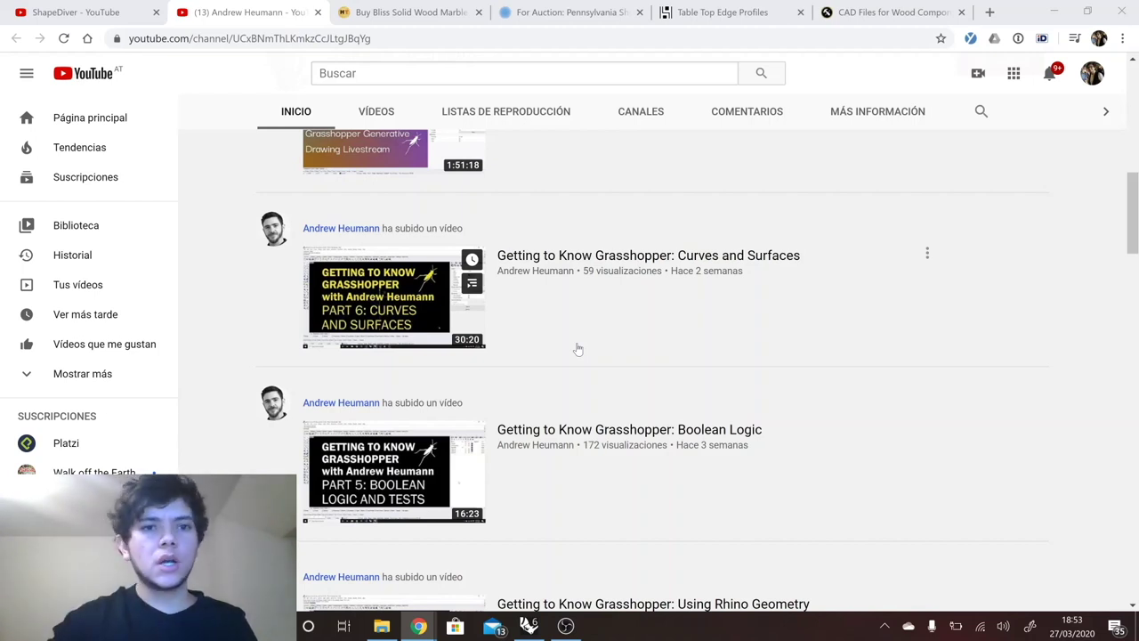
Compare the reference tables on the HomeTown and LiveAuctioneers pages, examining the marble-top dining table's dimension picture.
left_click(397, 12)
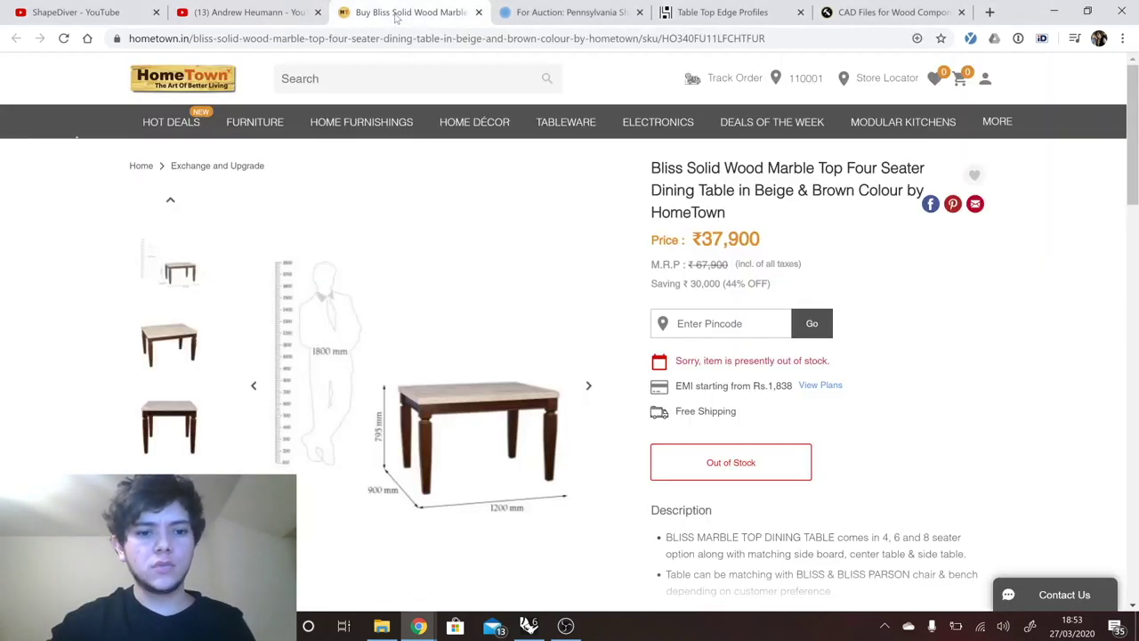
left_click(564, 24)
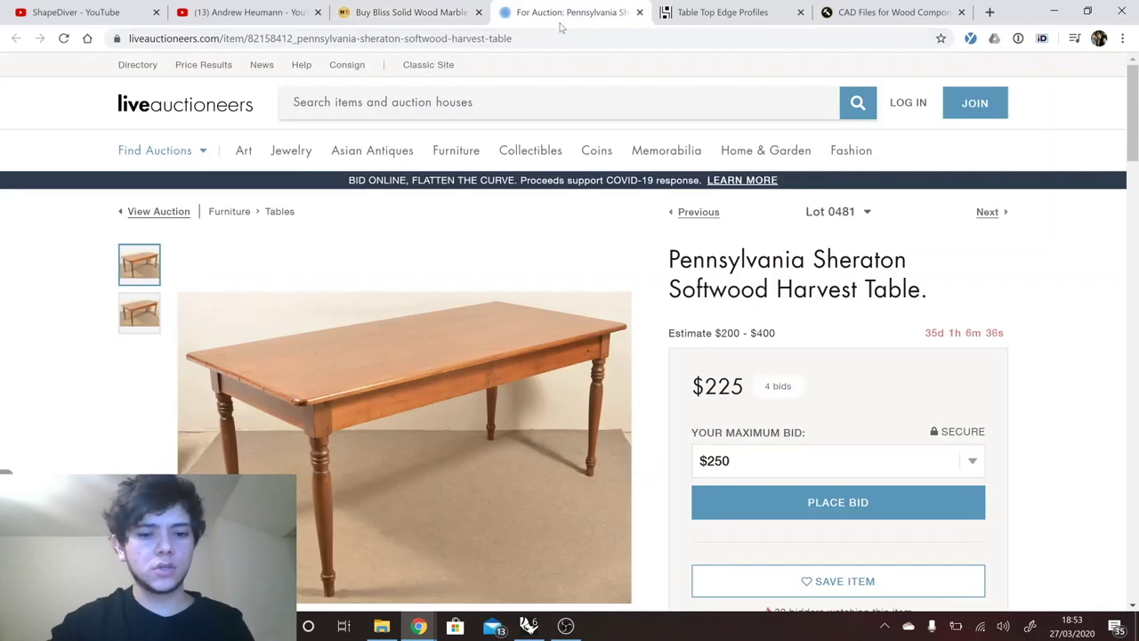
left_click(403, 25)
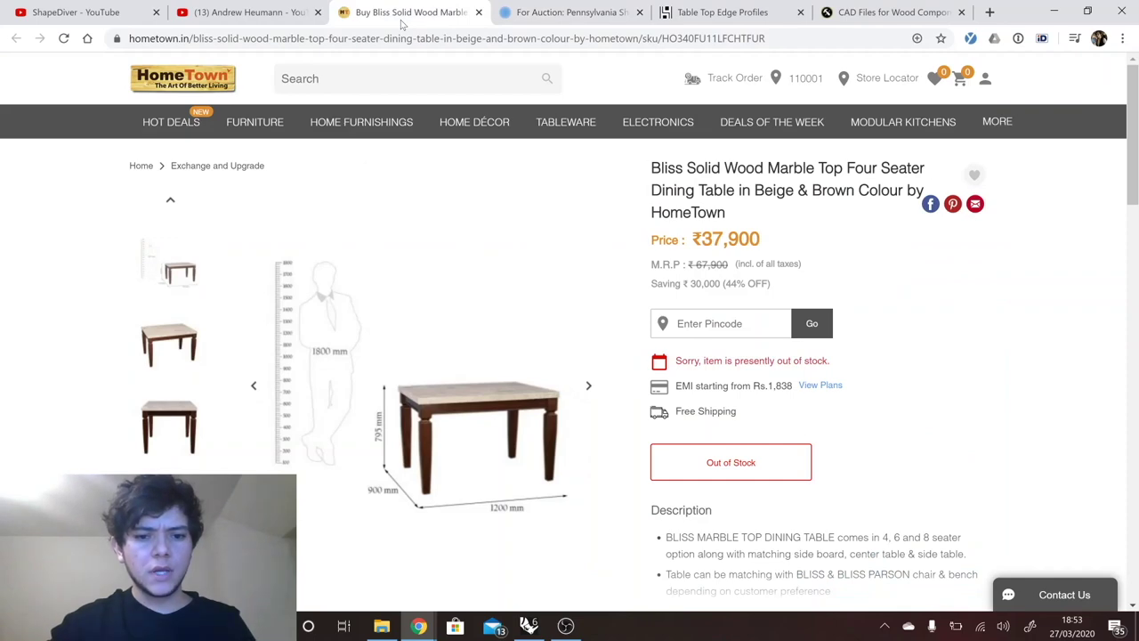
mouse_move(427, 391)
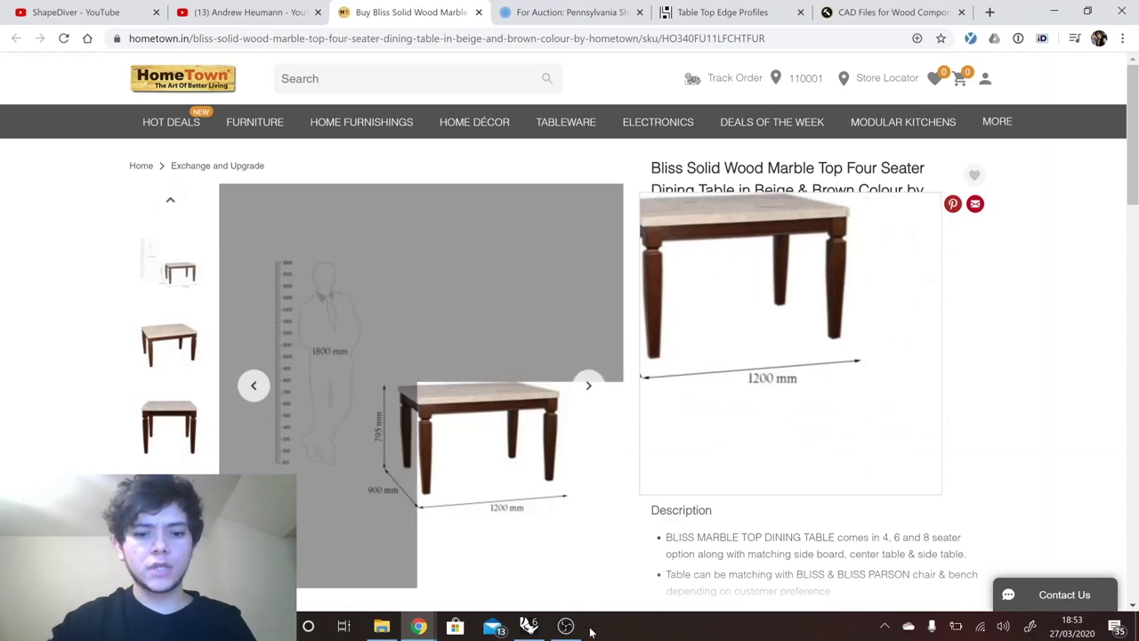
Switch to Rhino with Grasshopper and add an integer number slider ranging from 1 to 10000 to the empty canvas.
left_click(529, 625)
double_click(739, 252)
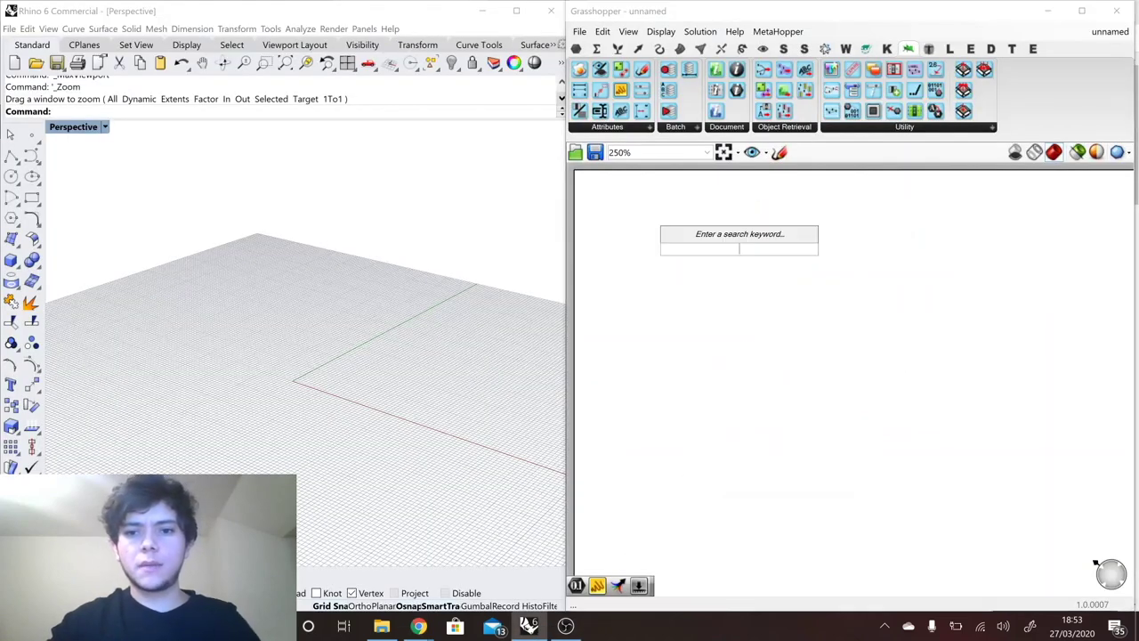
type("1")
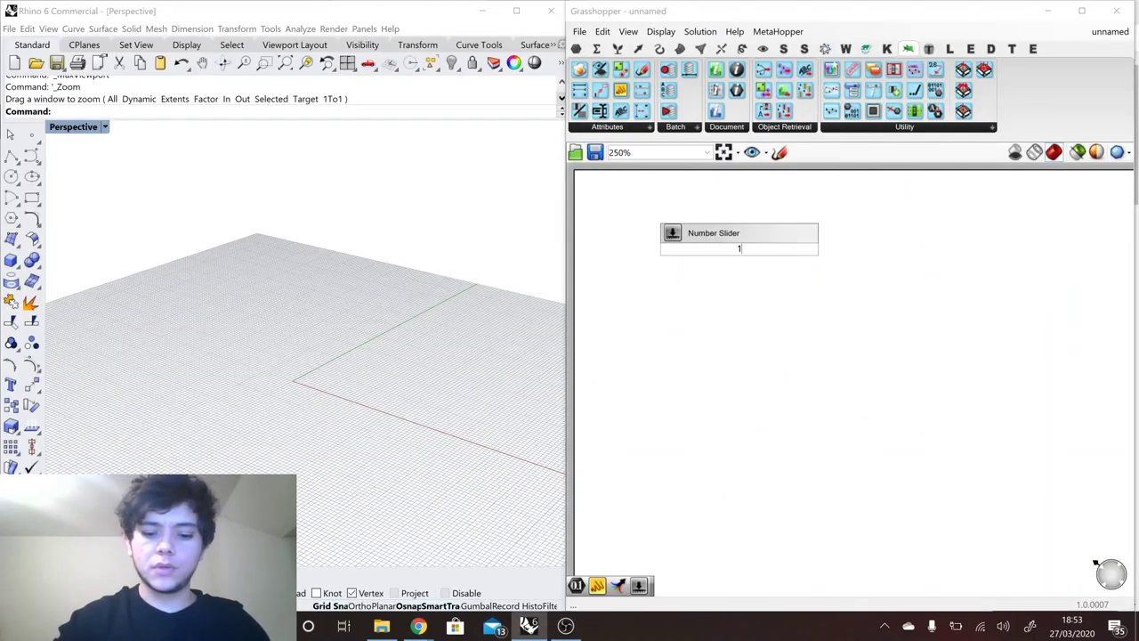
type("<10000")
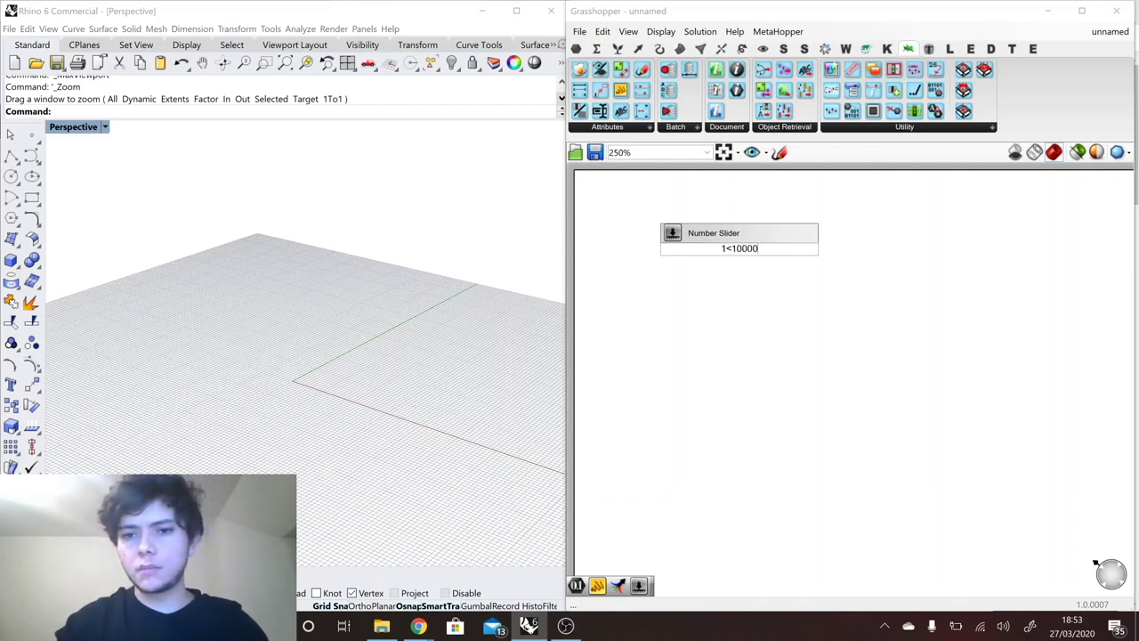
key("Return")
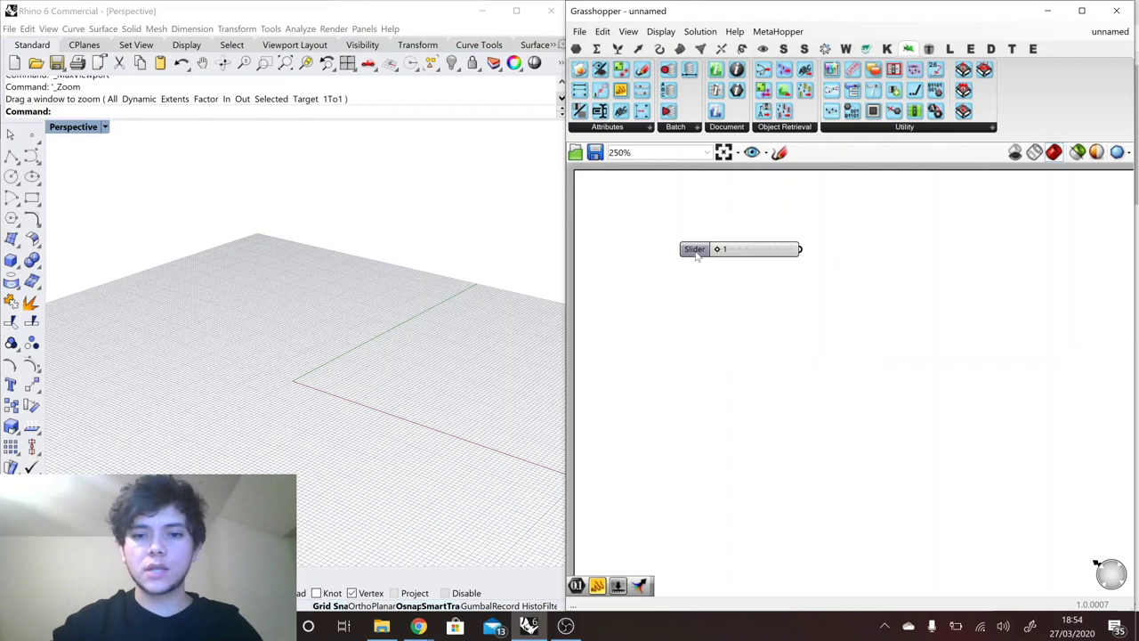
Rename the new number slider as Table Width.
right_click(697, 255)
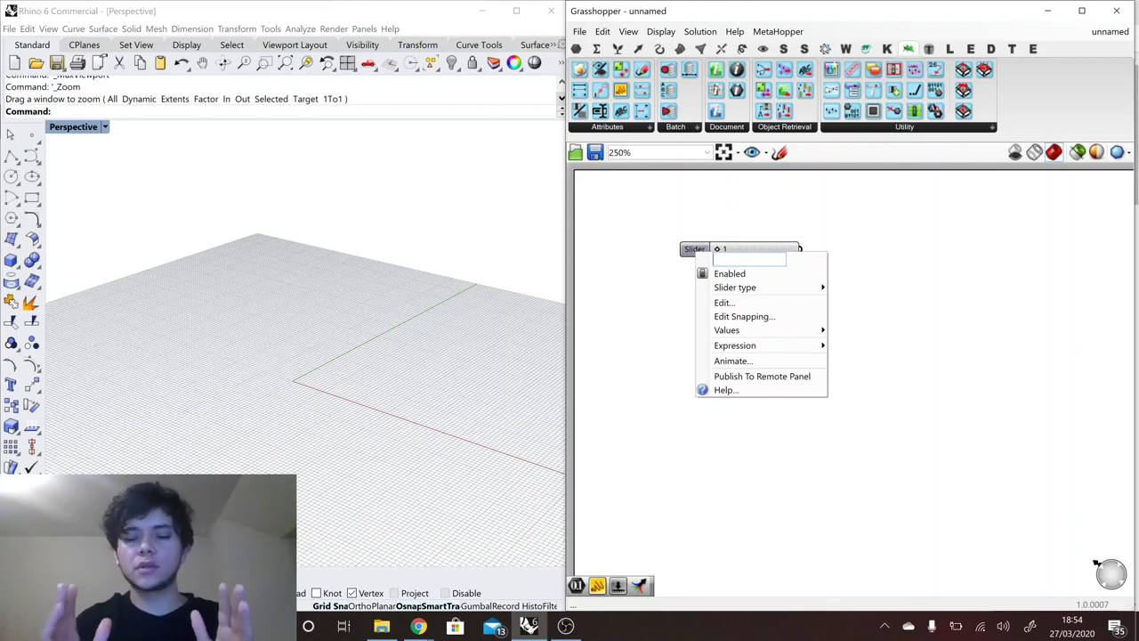
type("Ta")
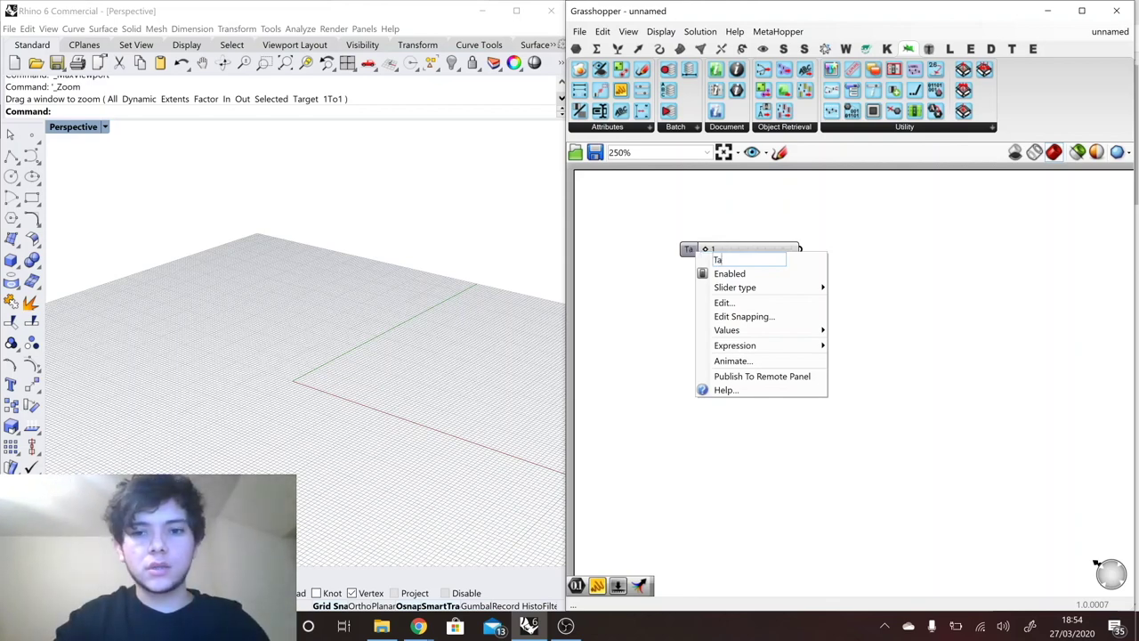
type("ble Wid")
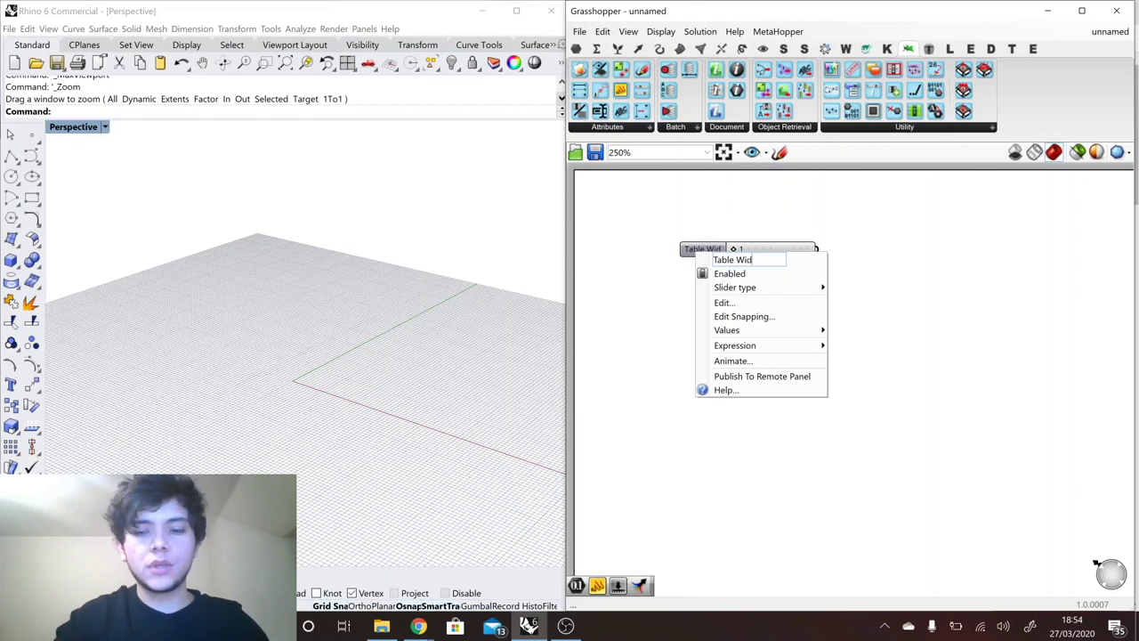
type("th")
key("Return")
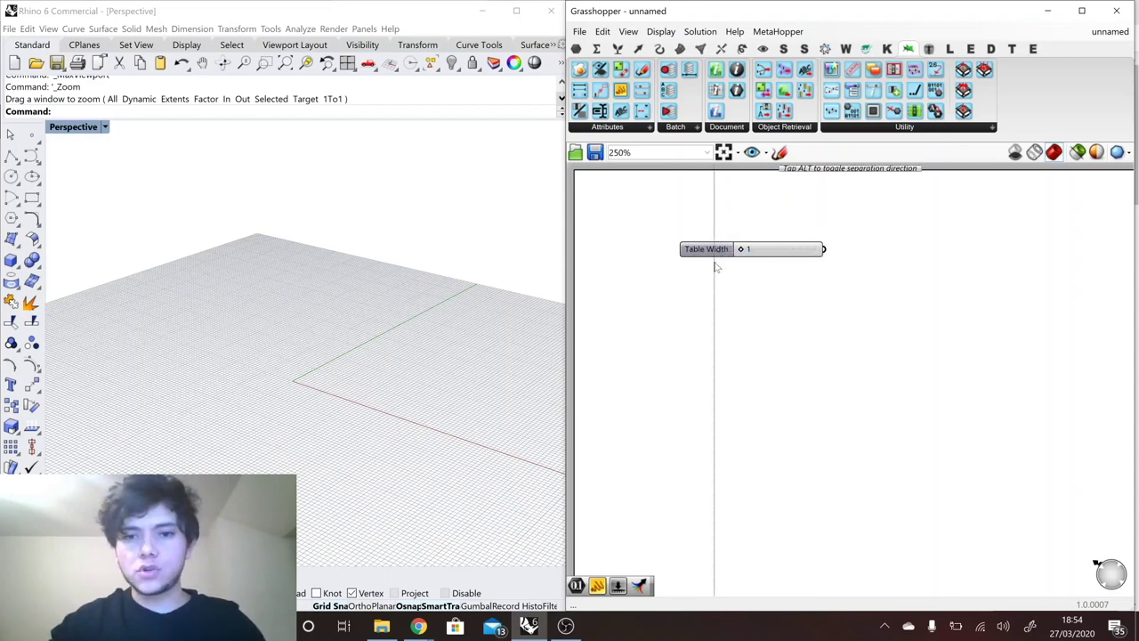
Duplicate the Table Width slider below the original and rename the copy as Table Length.
left_click_drag(714, 254, 709, 301, "alt")
right_click(710, 301)
double_click(760, 305)
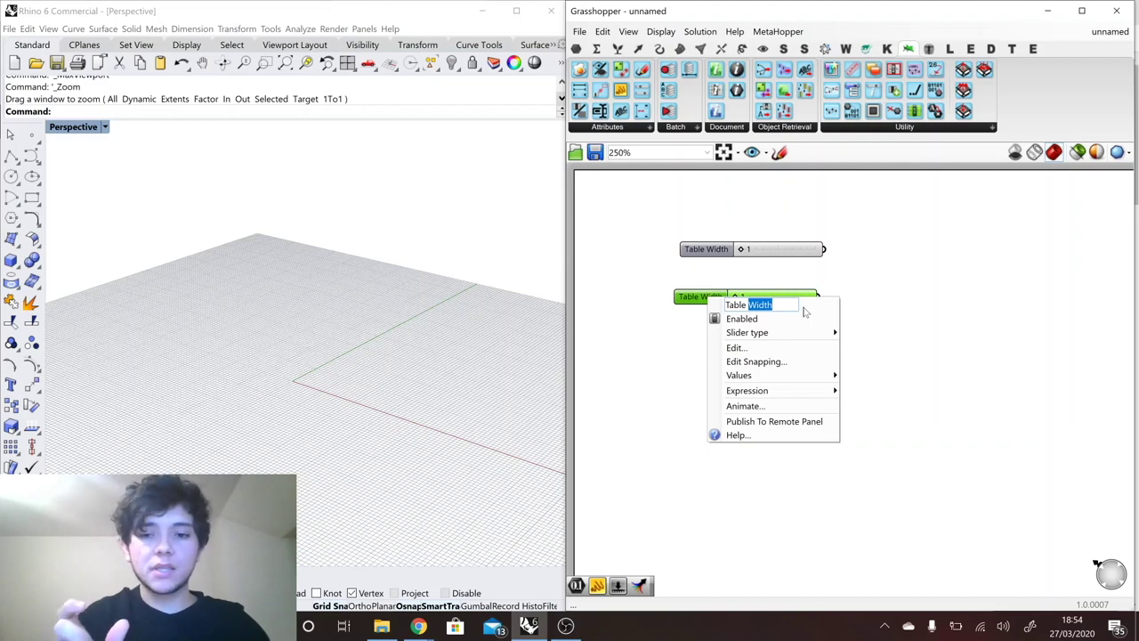
type("Length")
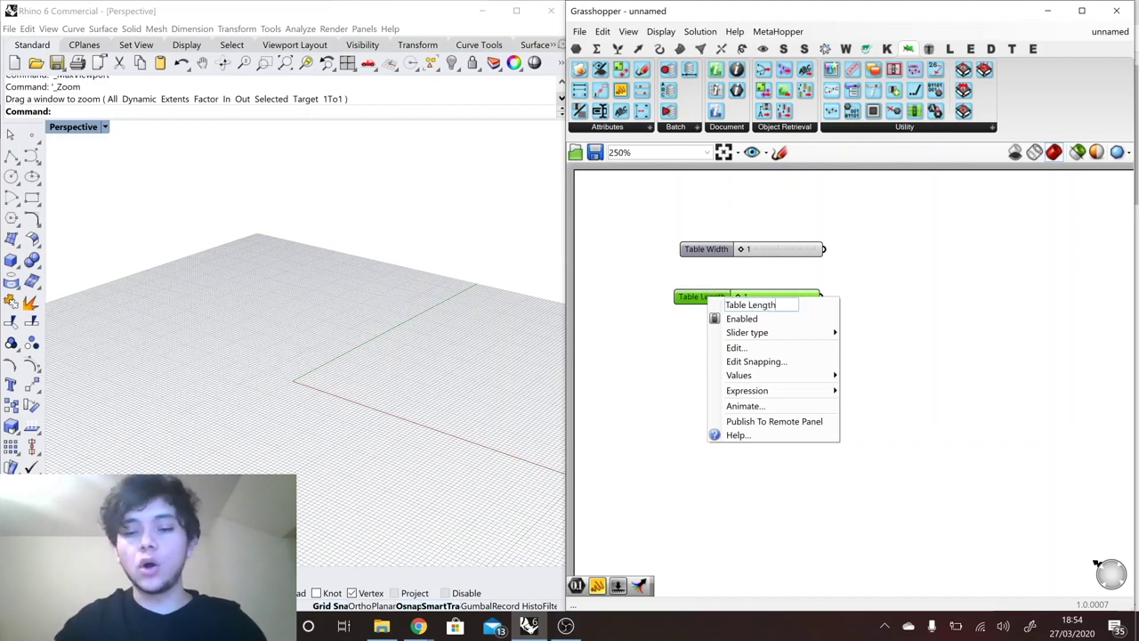
key("Return")
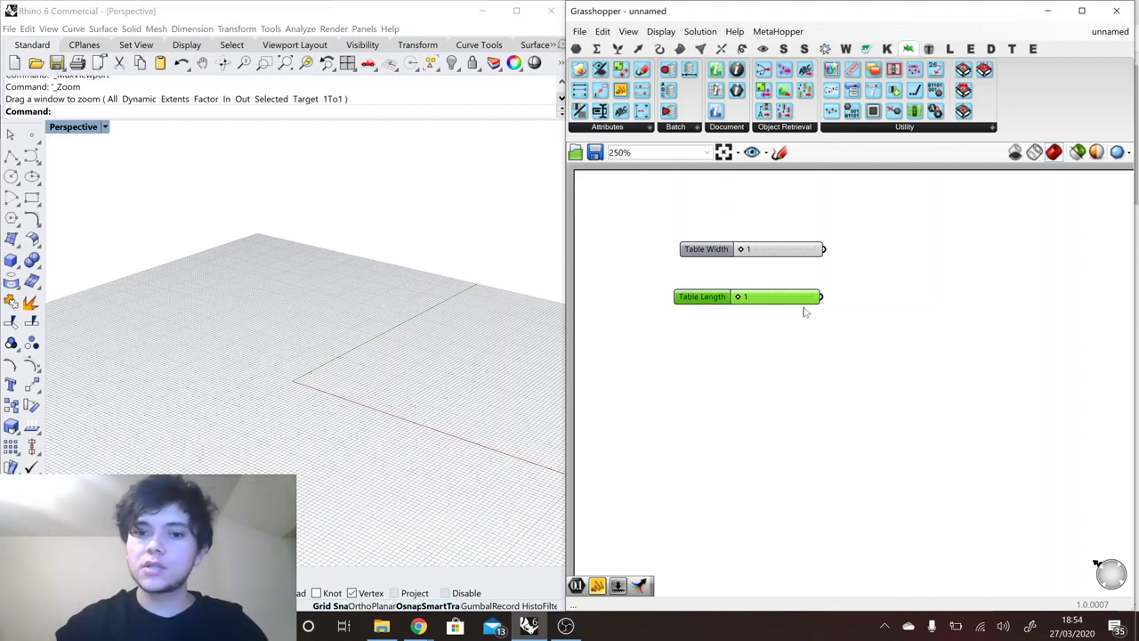
Duplicate the Table Length slider, rename the copy as Table Height, and place it just below the other two.
mouse_move(723, 301)
left_mouse_down()
mouse_move(726, 285)
mouse_move(719, 317)
left_mouse_up()
right_click(719, 318)
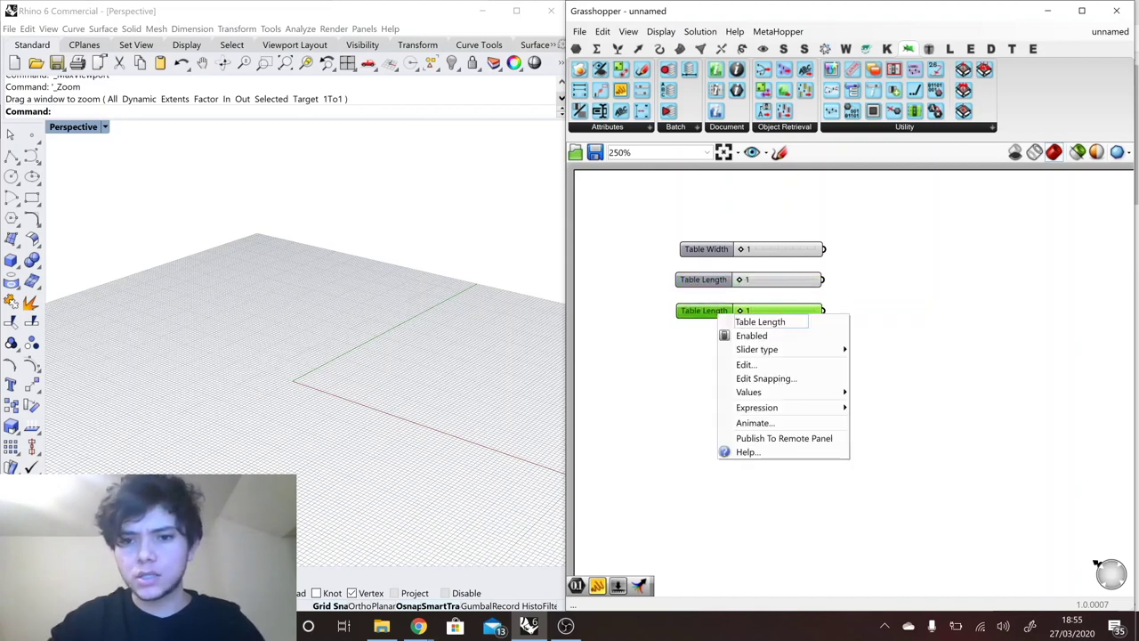
double_click(771, 321)
type("Height")
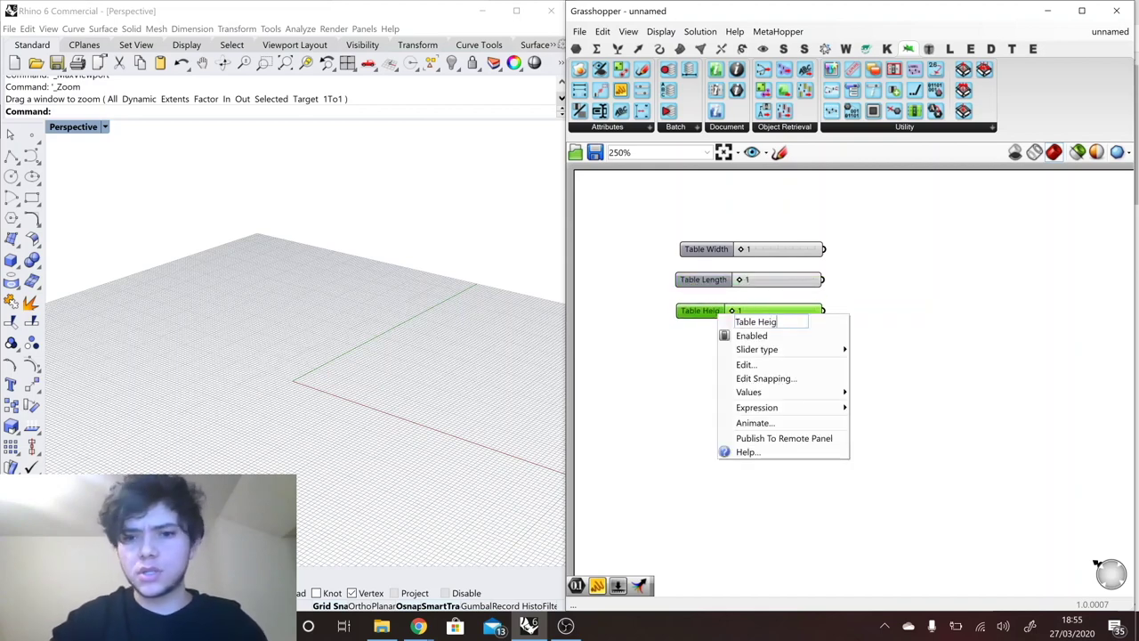
left_click(725, 205)
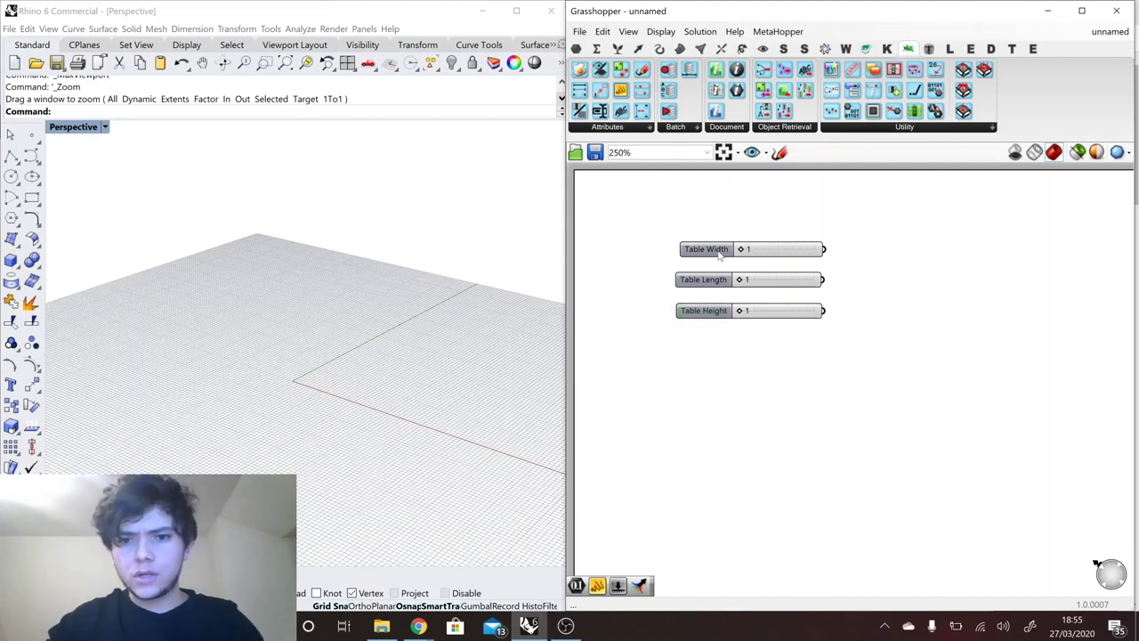
left_click_drag(710, 315, 709, 310)
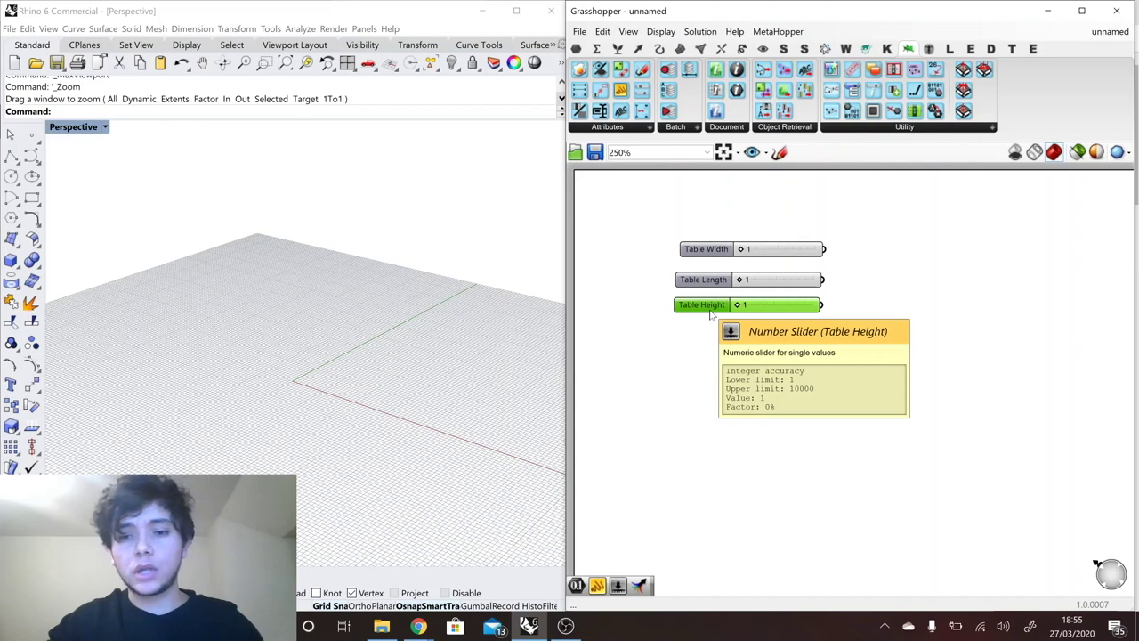
Duplicate the Table Height slider below the original and rename the copy as Material Thickness.
left_click_drag(712, 317, 712, 339, "alt")
right_click(711, 334)
type("Material Thickness")
key("Return")
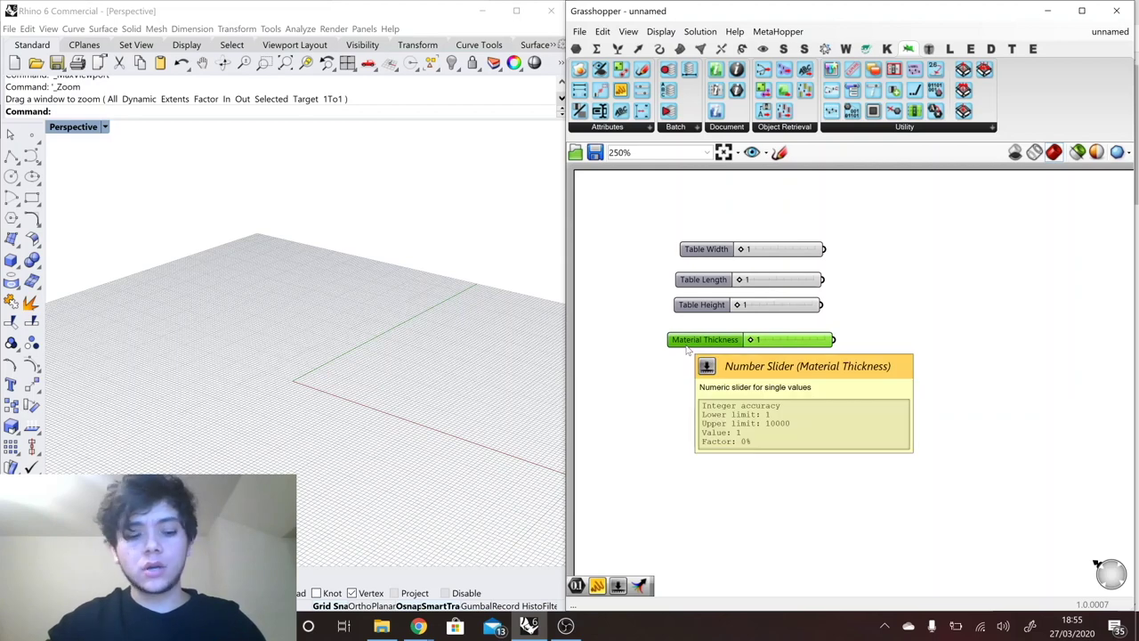
Switch to Chrome and enlarge the Pennsylvania Sheraton harvest table photo to examine the corners of its top.
left_click(418, 626)
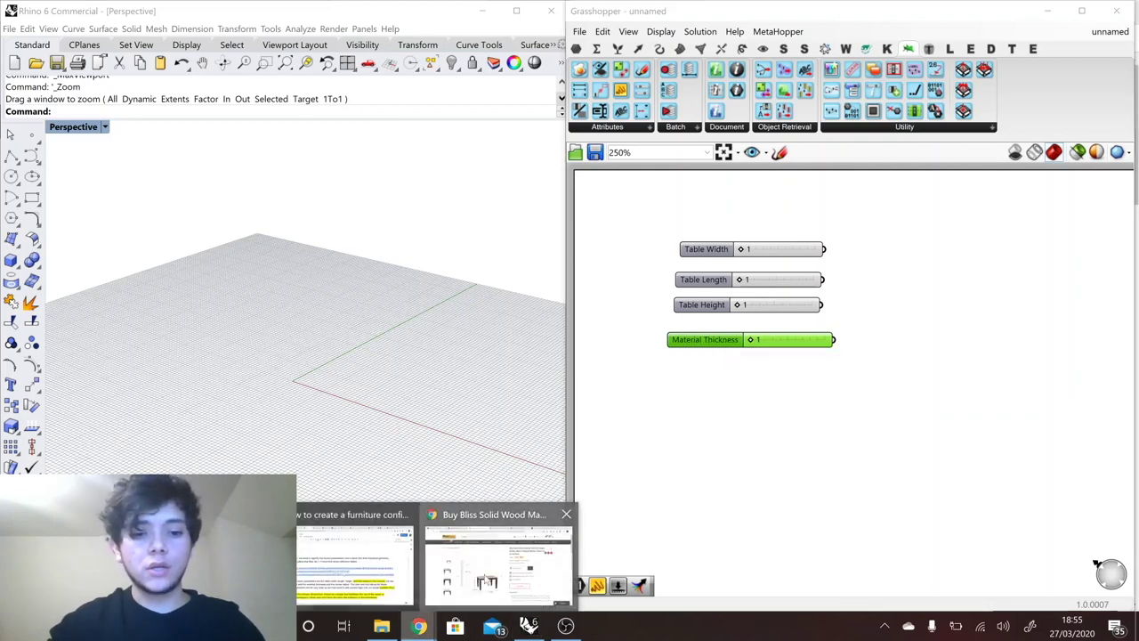
left_click(494, 565)
left_click(570, 12)
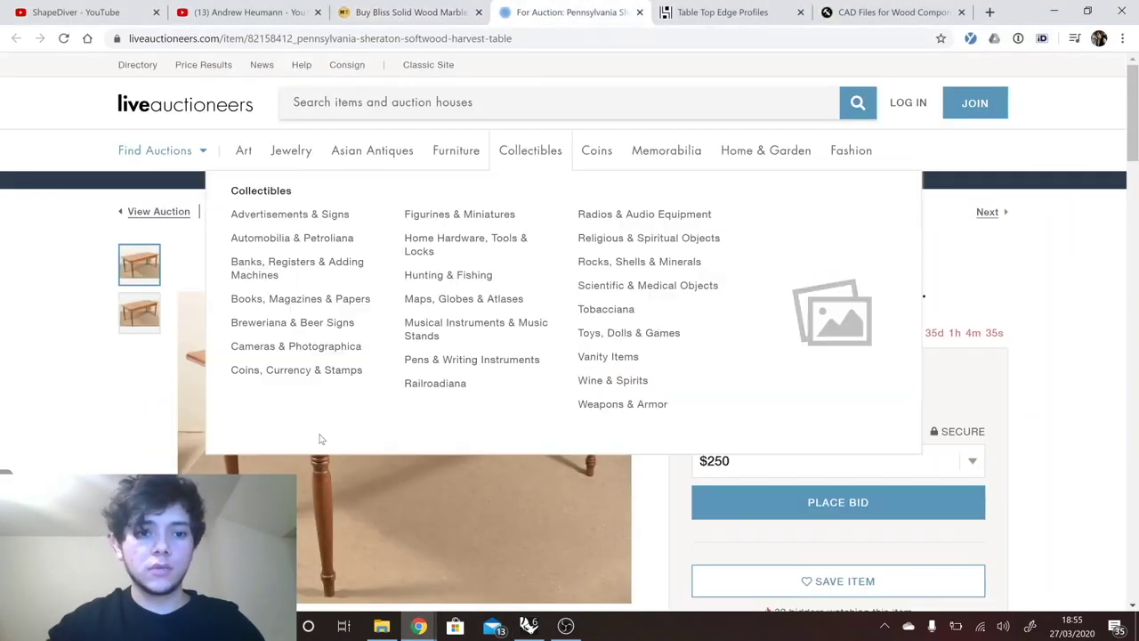
left_click(311, 407)
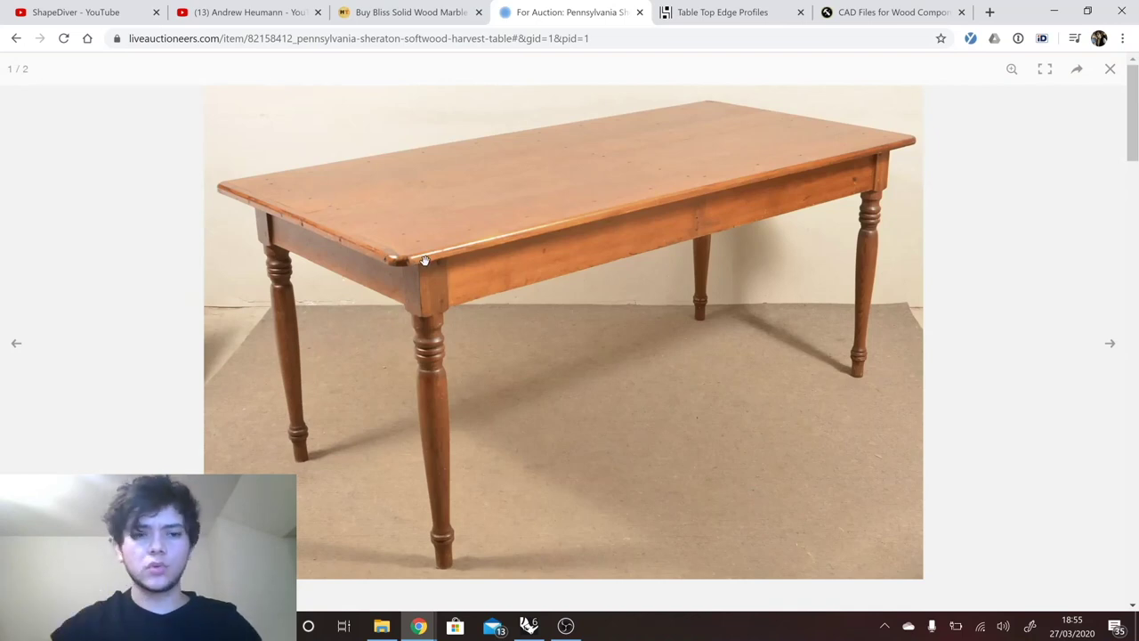
Switch back to Grasshopper, duplicate the Material Thickness slider below itself, and rename the copy as Corner Radius.
left_click(532, 626)
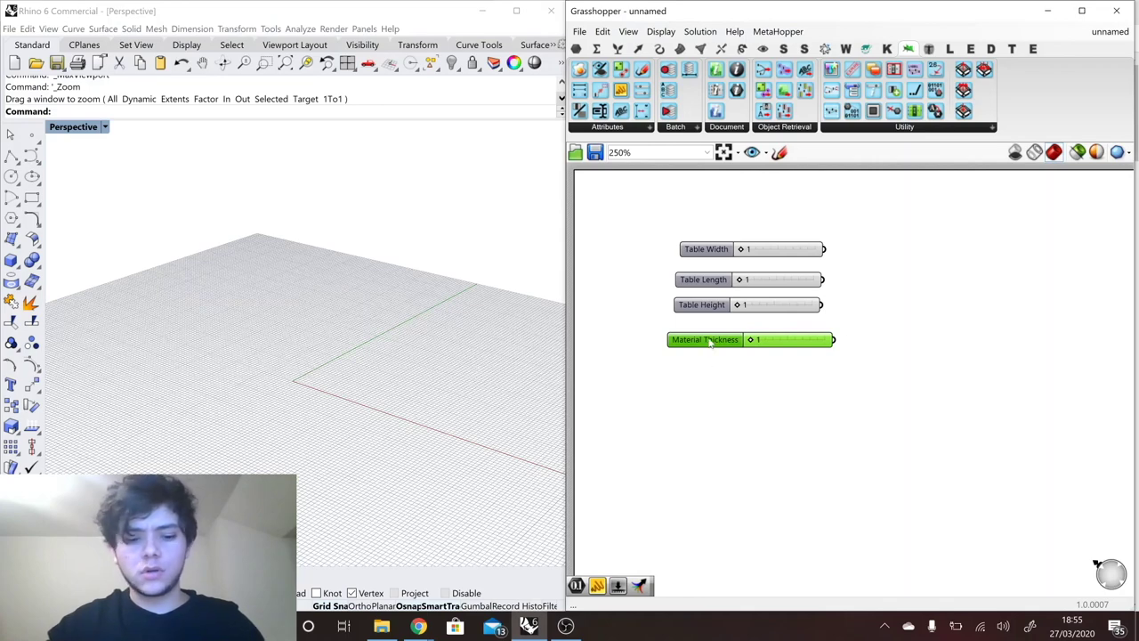
left_click_drag(710, 344, 705, 377, "alt")
right_click(705, 377)
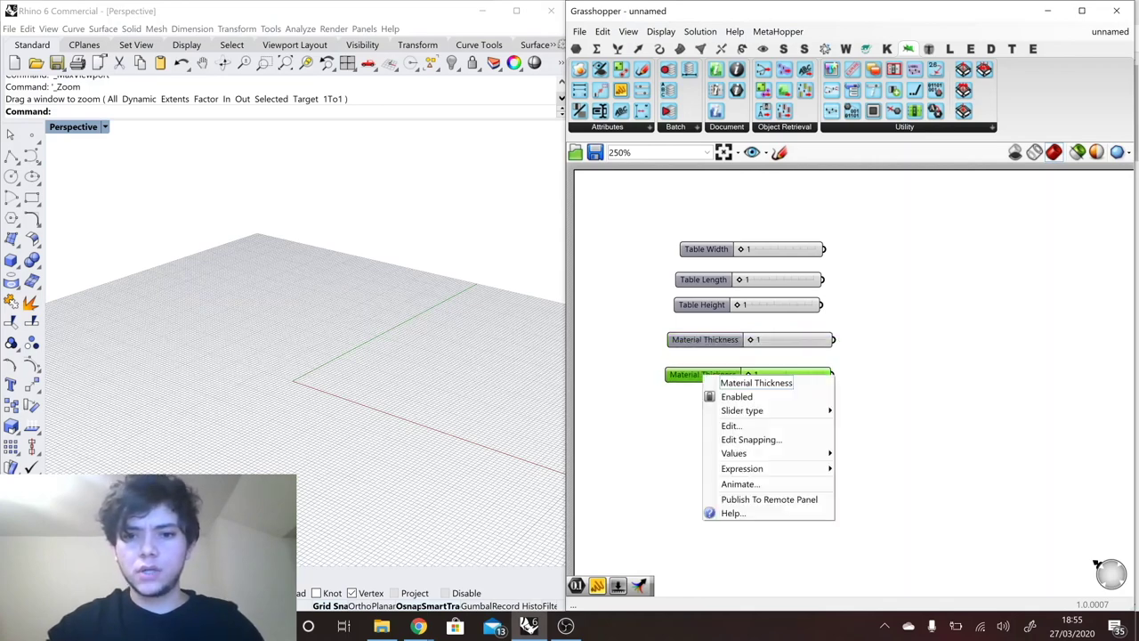
type("Corner Radius")
key("Return")
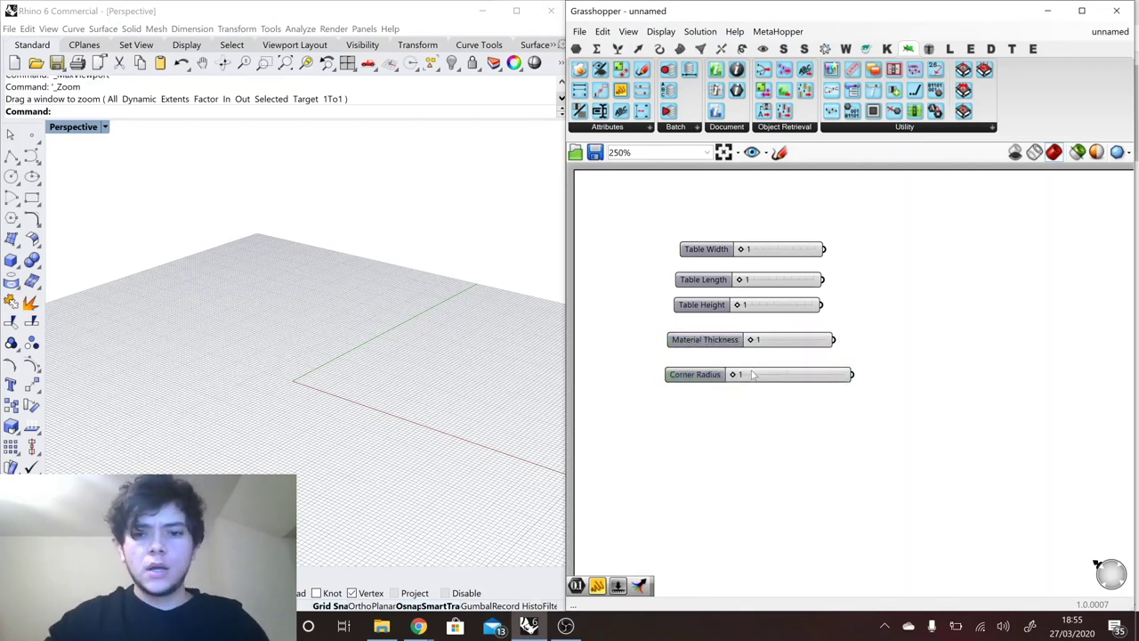
Set the Table Width slider to 2000, Table Length to 1000 and Table Height to 780.
left_click(748, 249)
double_click(752, 250)
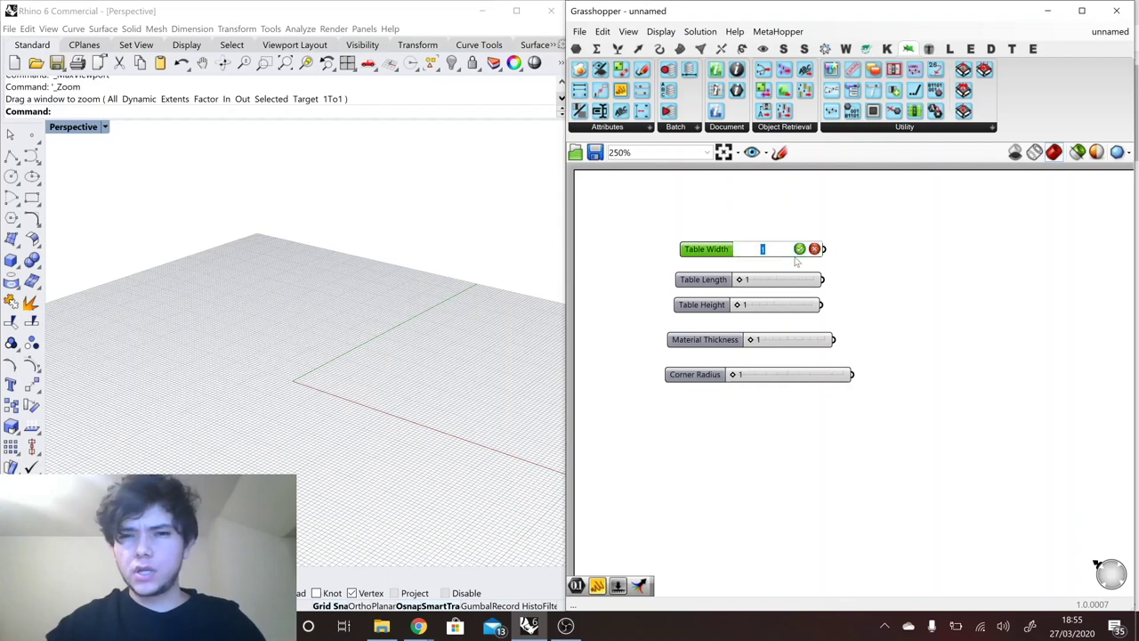
type("2000")
double_click(749, 281)
type("1000")
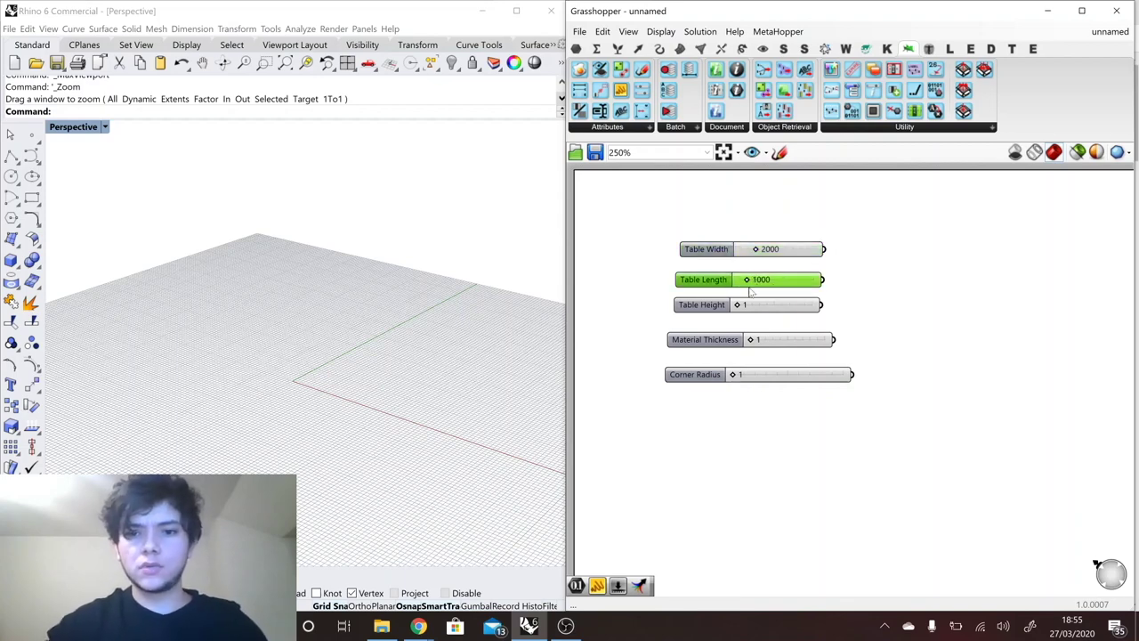
double_click(752, 305)
type("780")
Set Material Thickness to 28 and Corner Radius to 100, moving the Corner Radius slider up close beneath Material Thickness.
double_click(767, 342)
type("28")
key("Return")
double_click(762, 379)
type("100")
key("Return")
left_click_drag(766, 382, 744, 373)
Add a Number parameter, copy it for every slider, and connect each of the five sliders to its own parameter.
double_click(864, 386)
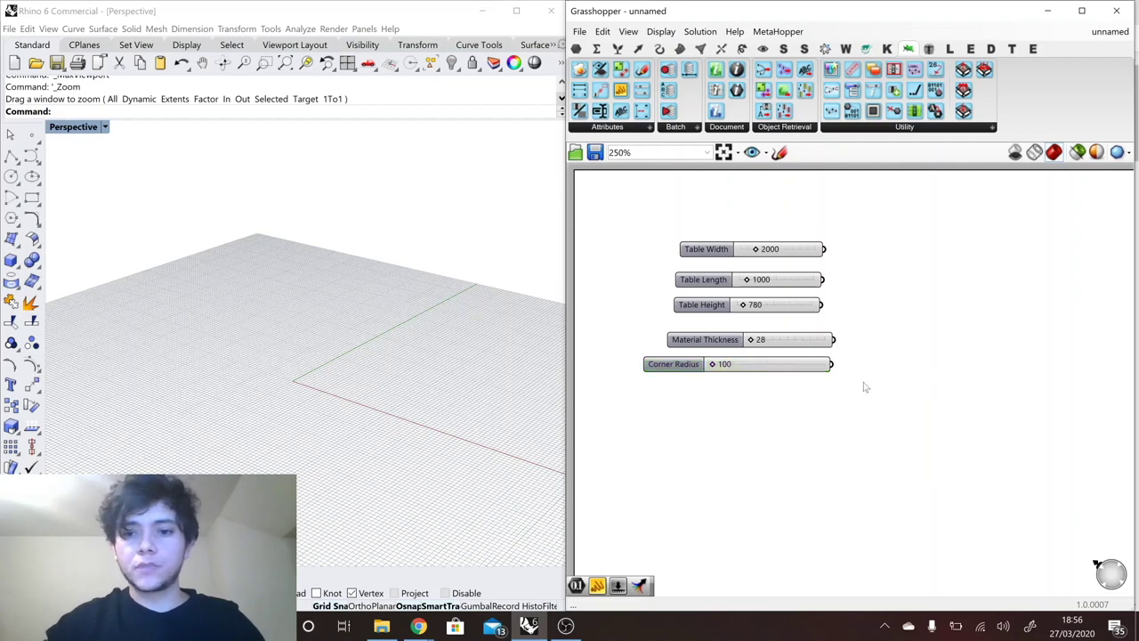
type("numb")
left_click(875, 369)
left_click_drag(863, 382, 854, 236)
key("ctrl+c")
key("ctrl+v")
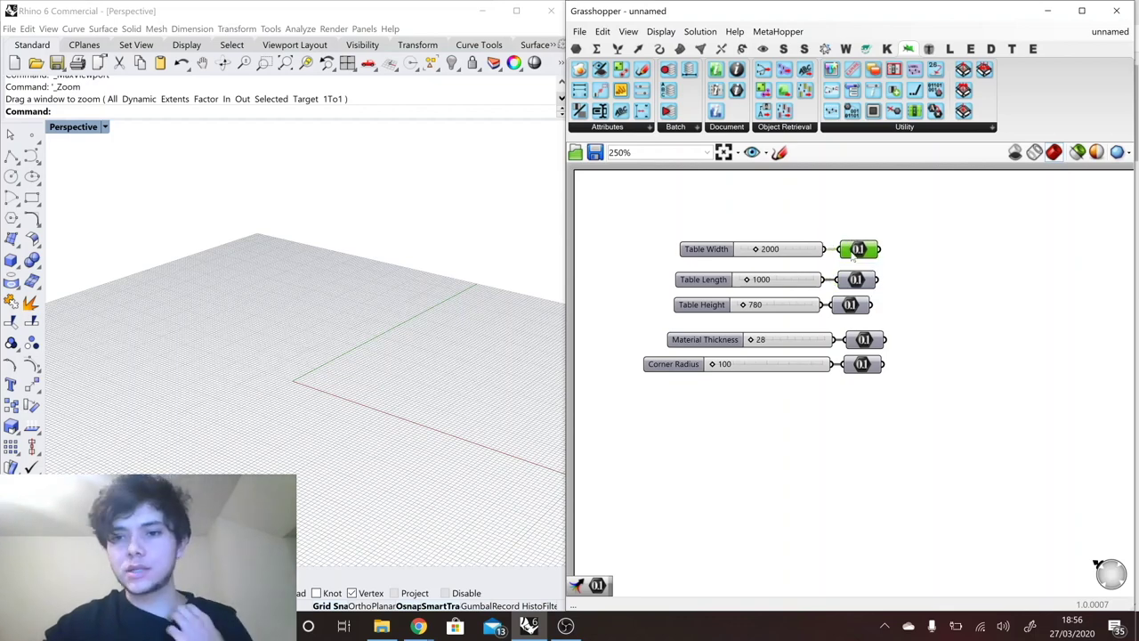
Rename the Number parameter connected to the Table Width slider as tableWidth_Num.
right_click(853, 253)
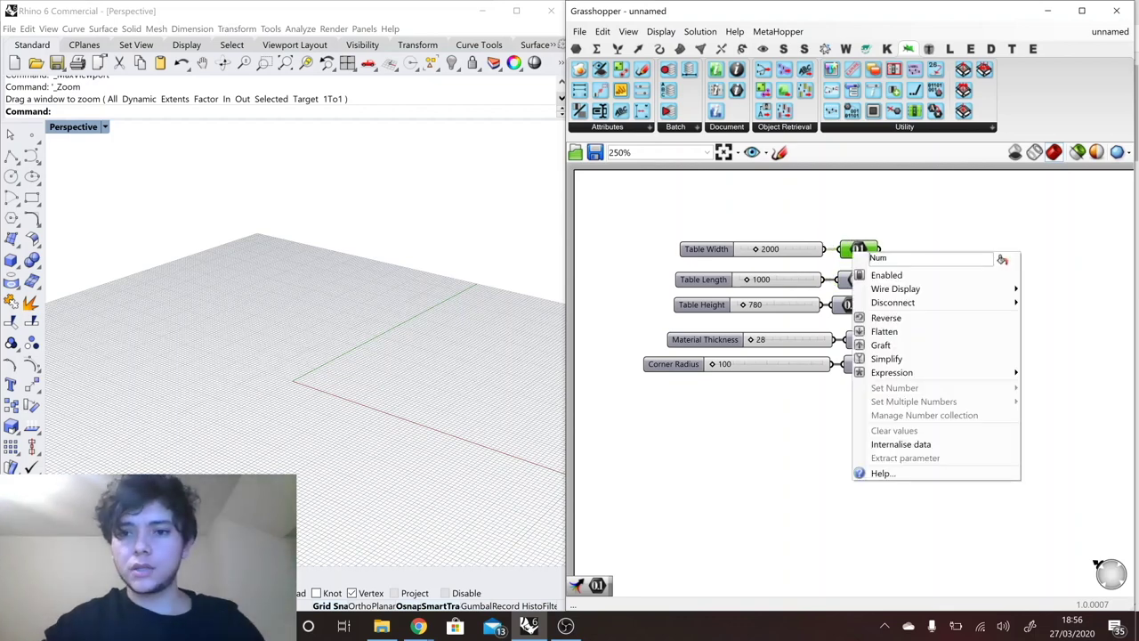
type("table")
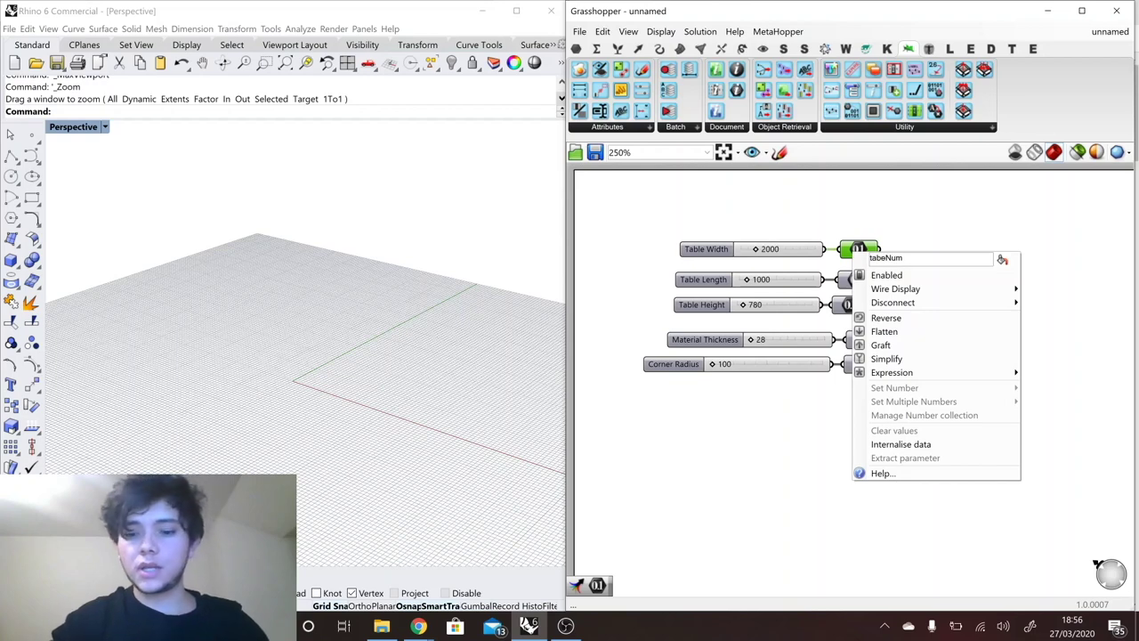
key("BackSpace")
type("leWidth_")
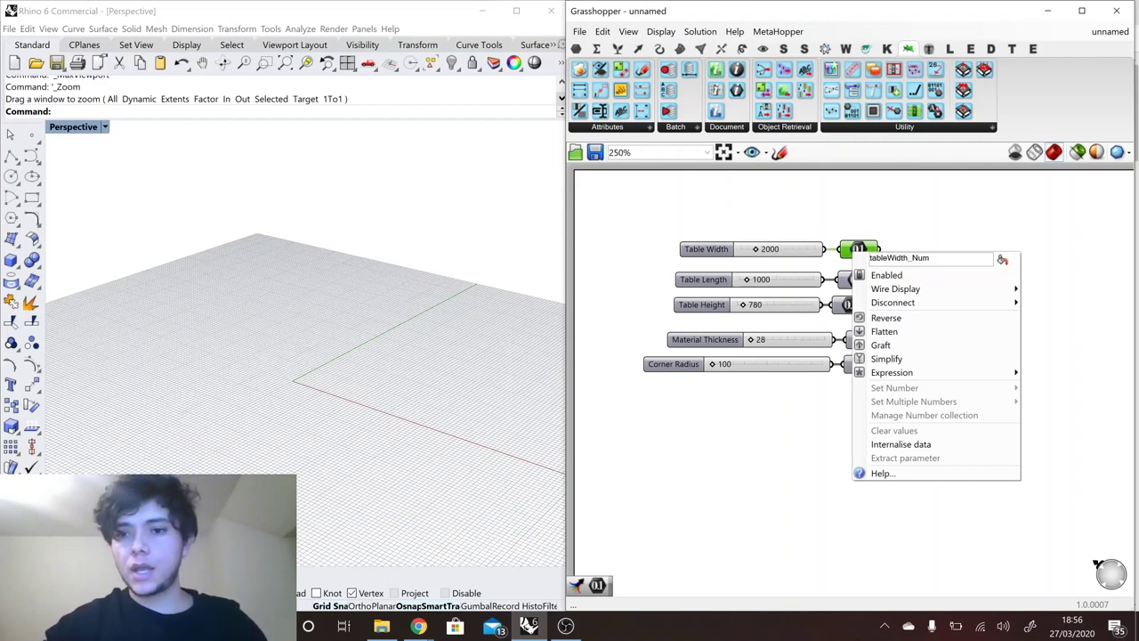
left_click(933, 217)
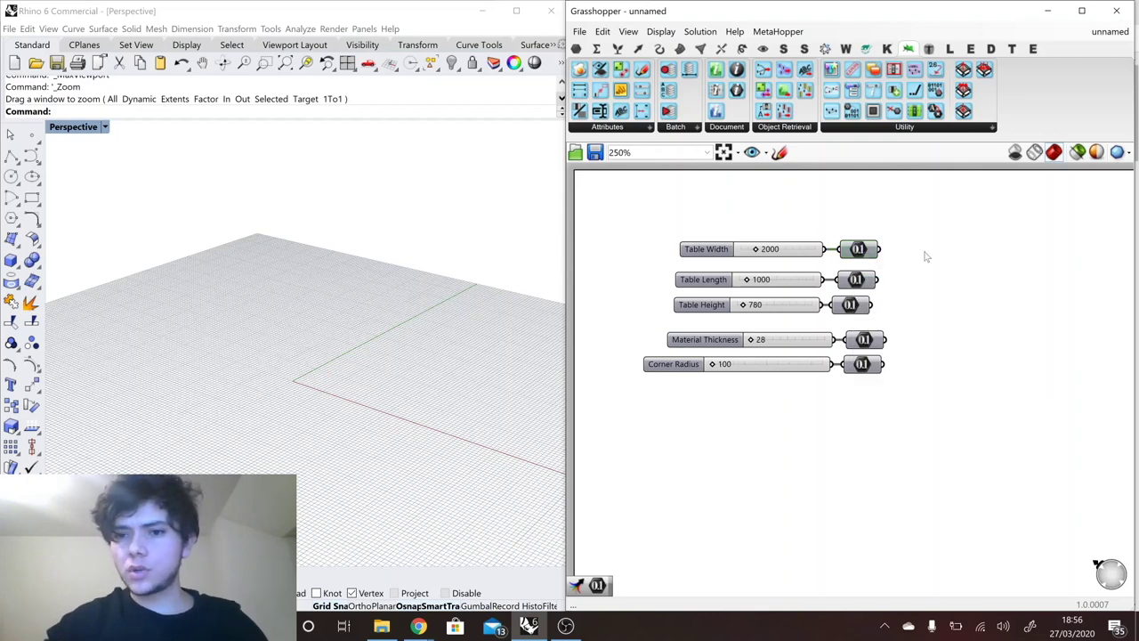
Rename the Number parameter connected to the Table Length slider as tableLength_Num.
right_click(862, 246)
left_click_drag(942, 255, 850, 270)
right_click(853, 281)
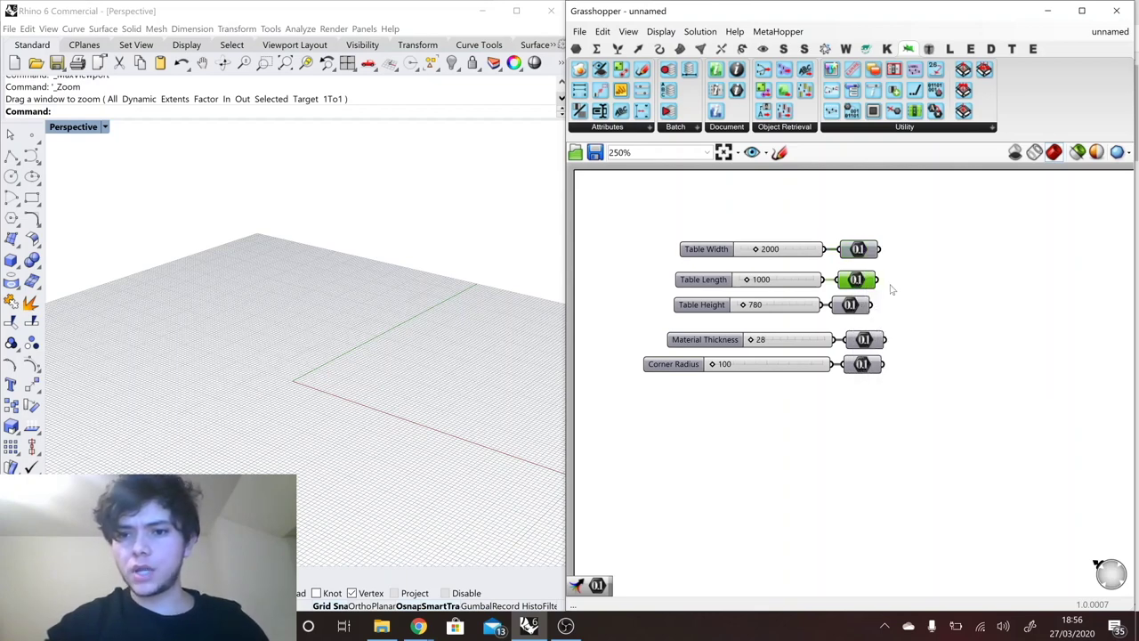
right_click(857, 280)
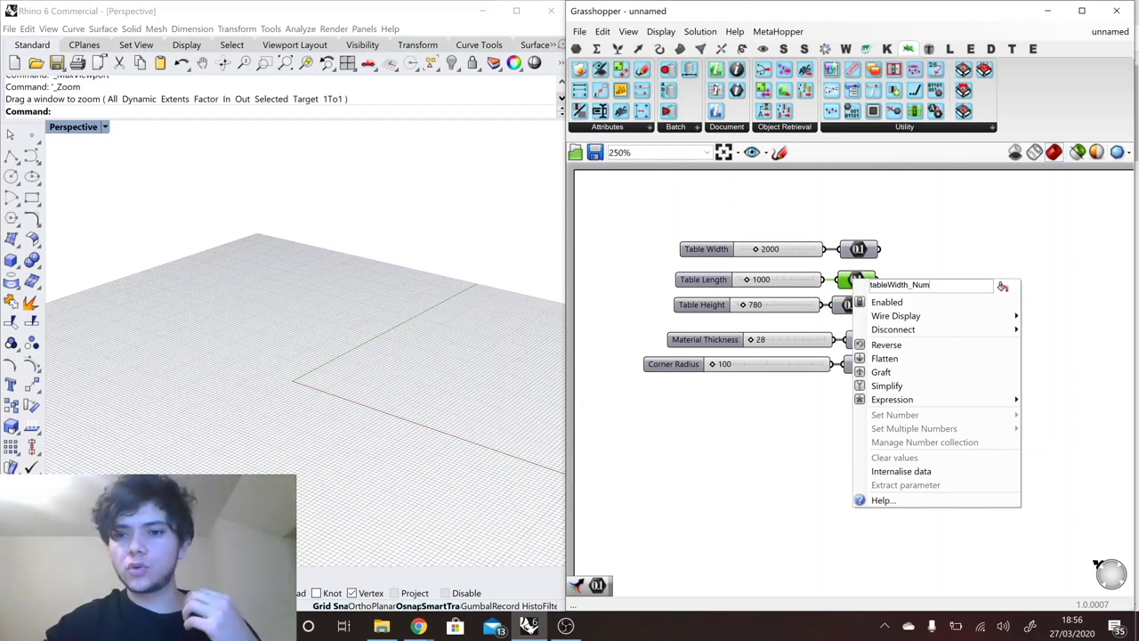
left_click_drag(888, 285, 909, 284)
type("Le")
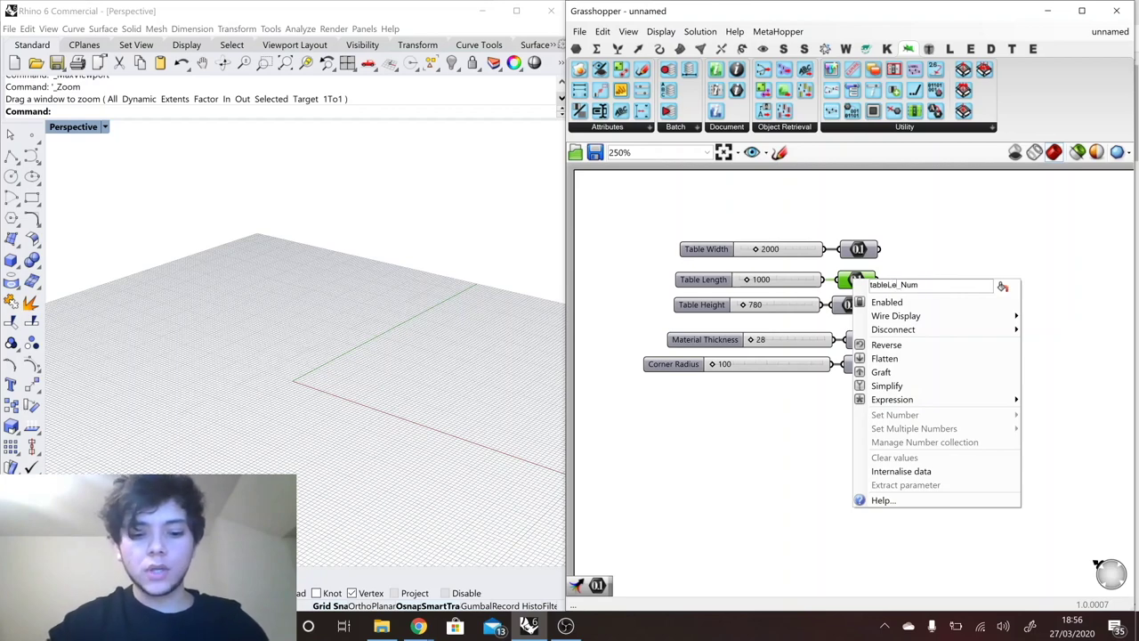
type("n")
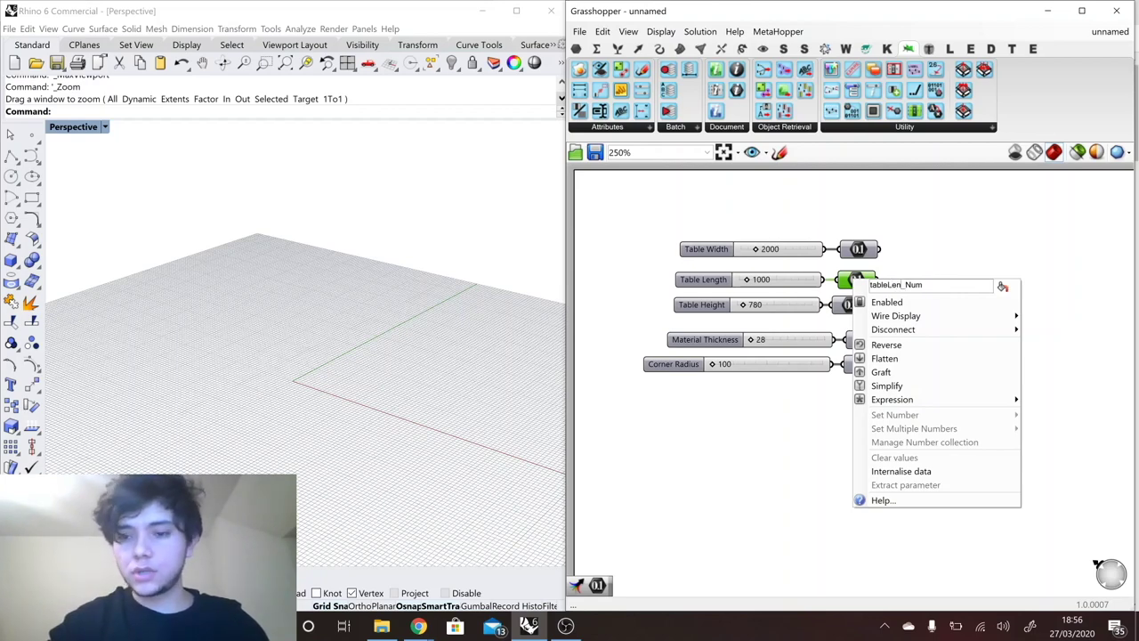
type("gth")
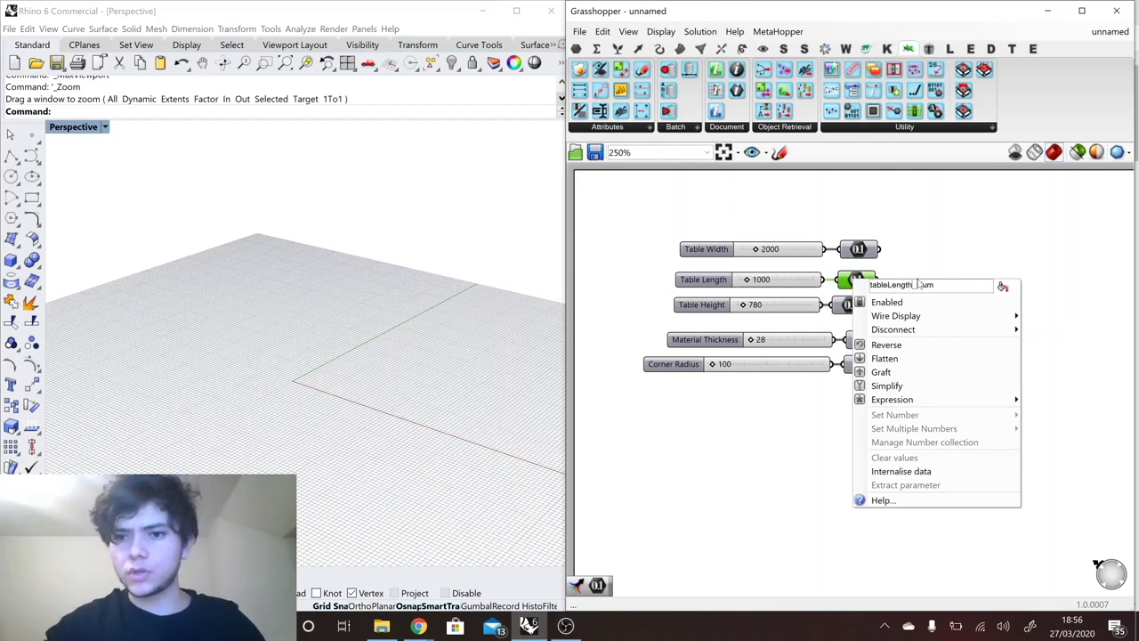
key("Return")
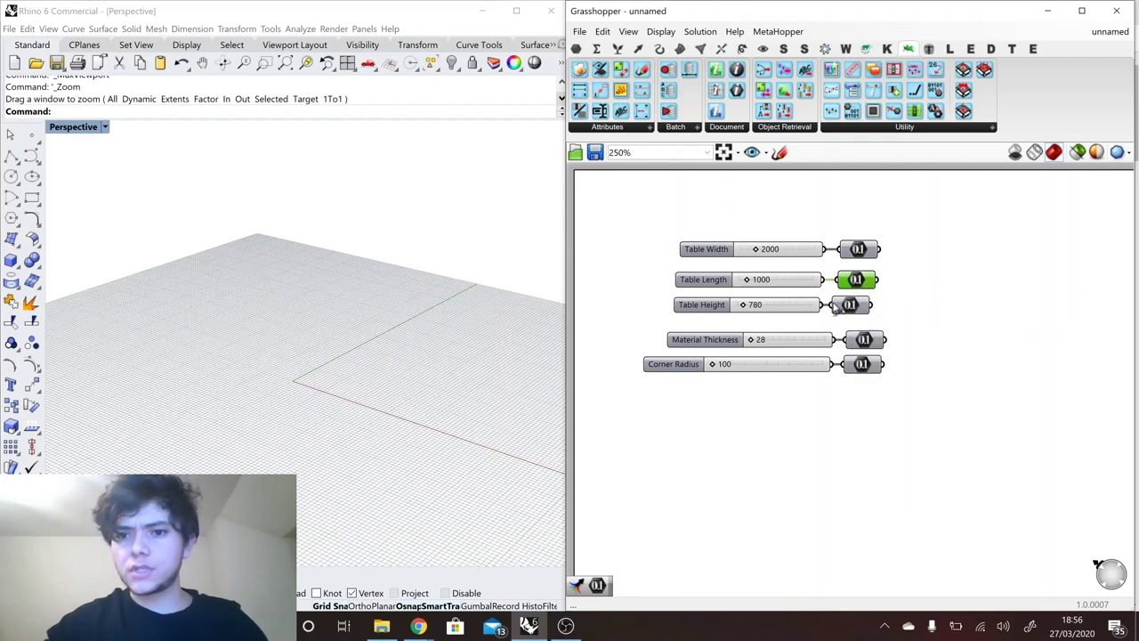
Rename the Number parameter connected to the Table Height slider as tableHeight_Num.
right_click(839, 305)
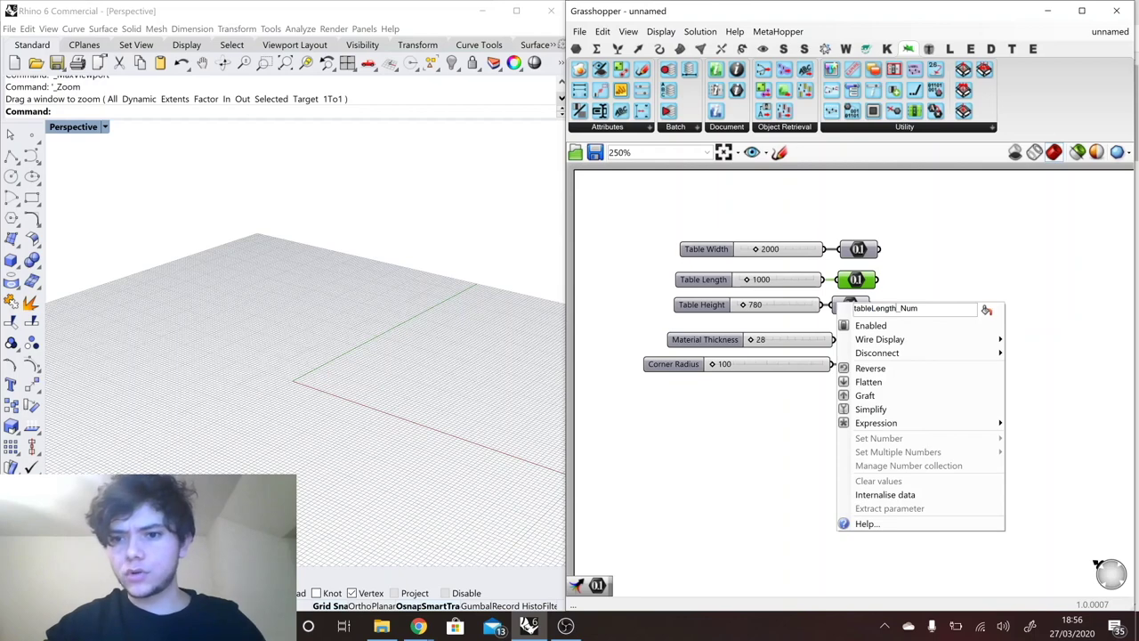
left_click_drag(896, 308, 876, 308)
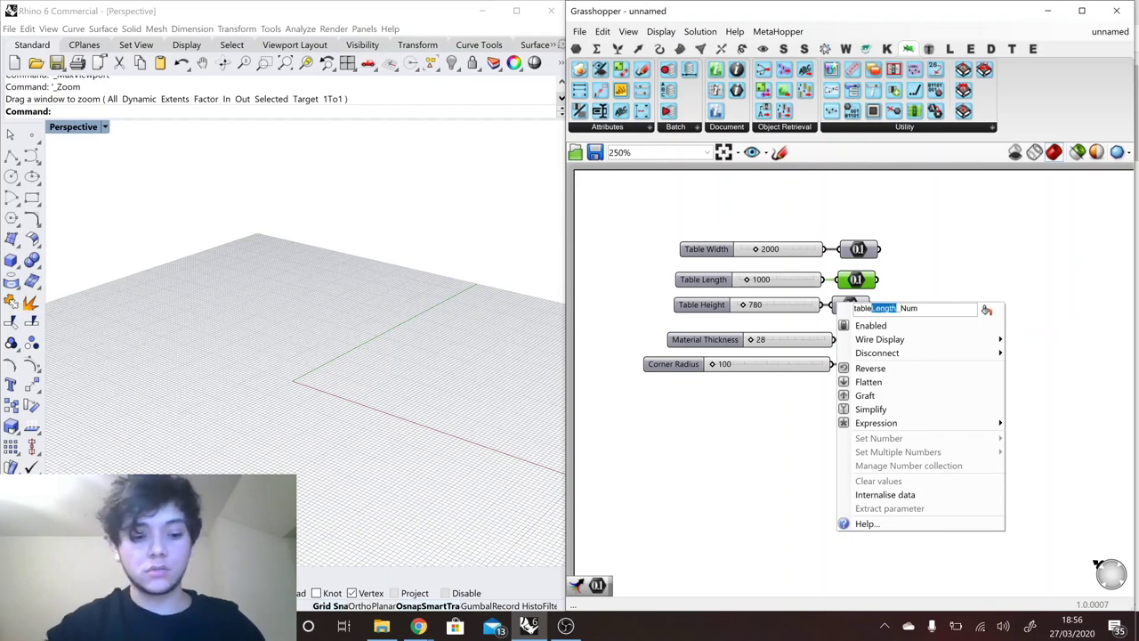
type("Height")
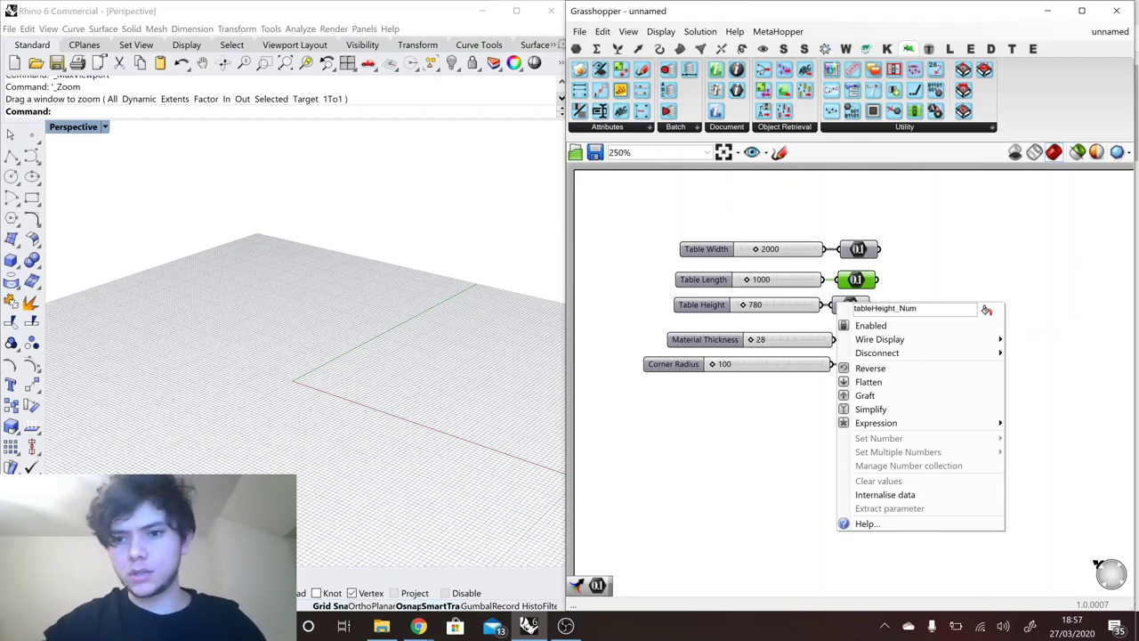
key("Return")
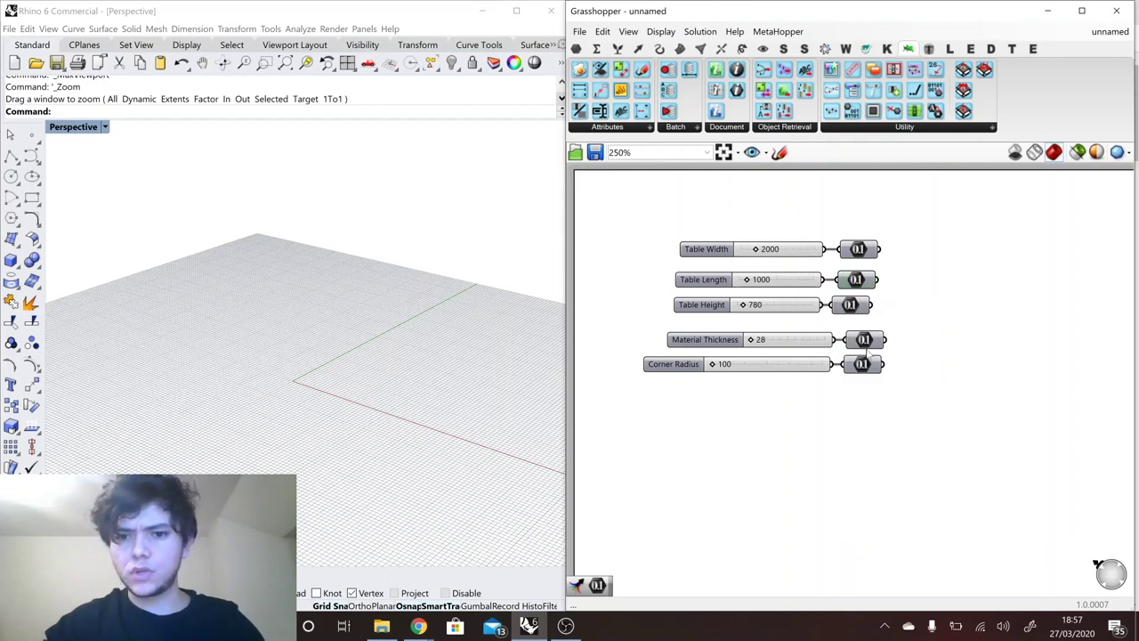
Rename the Material Thickness slider's parameter as MaterialThickness_Num and the Corner Radius slider's parameter as cornerRadius_Num.
right_click(869, 351)
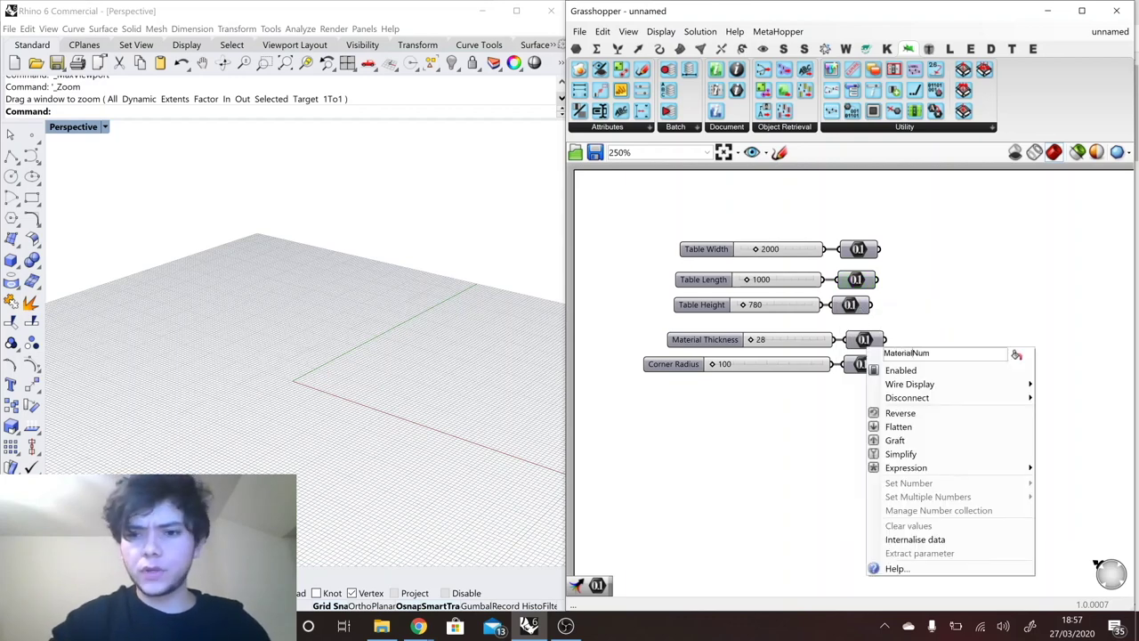
type("erialThickness_")
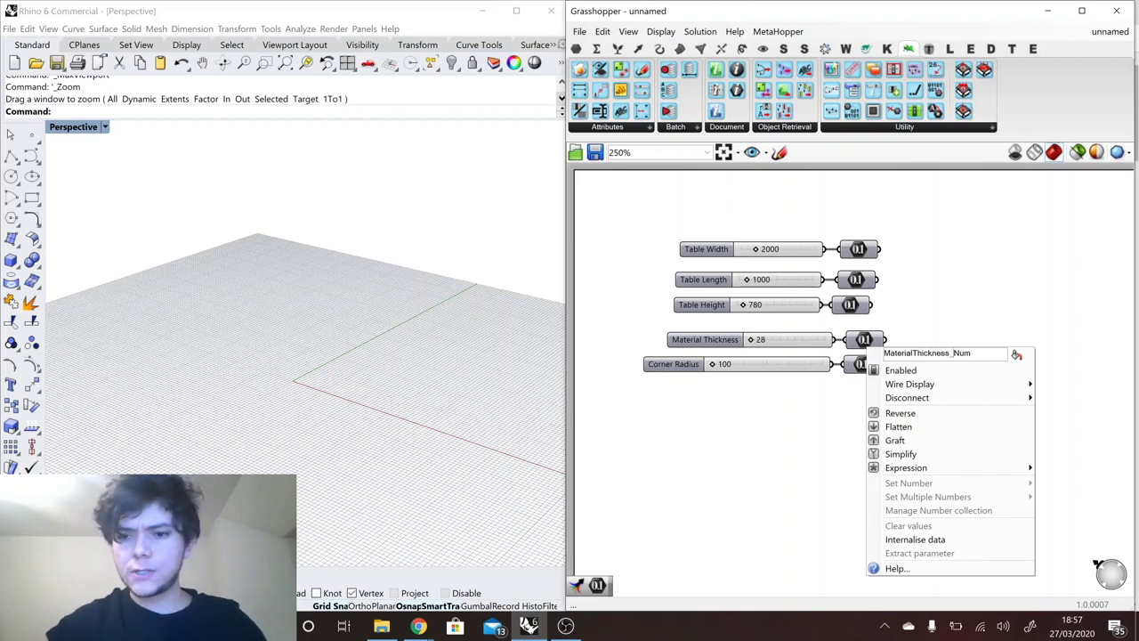
key("Return")
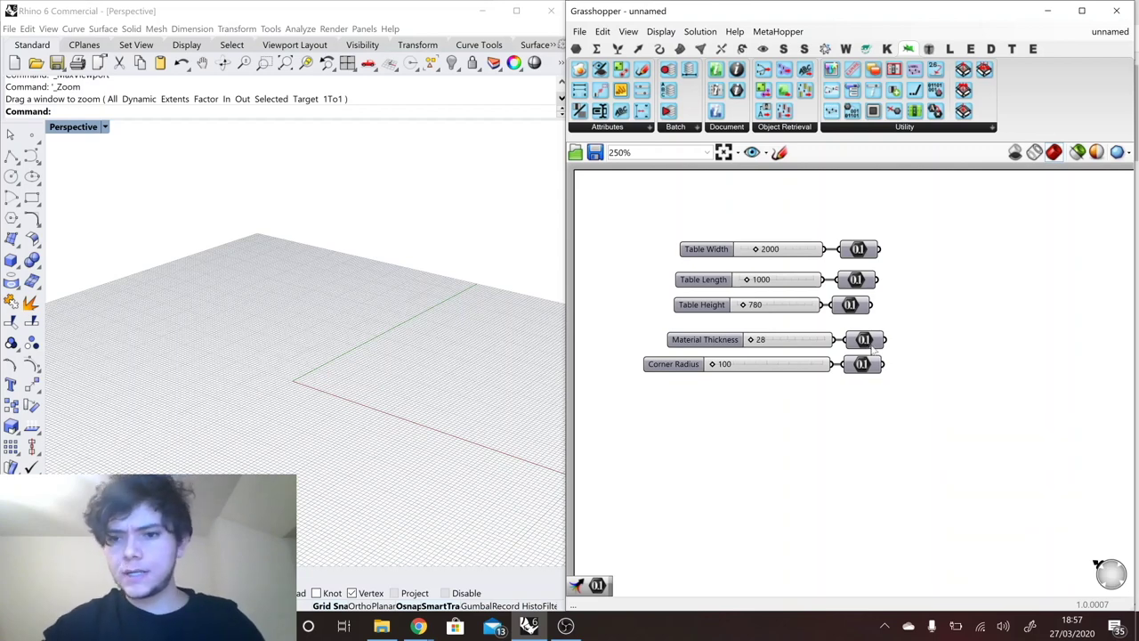
right_click(870, 370)
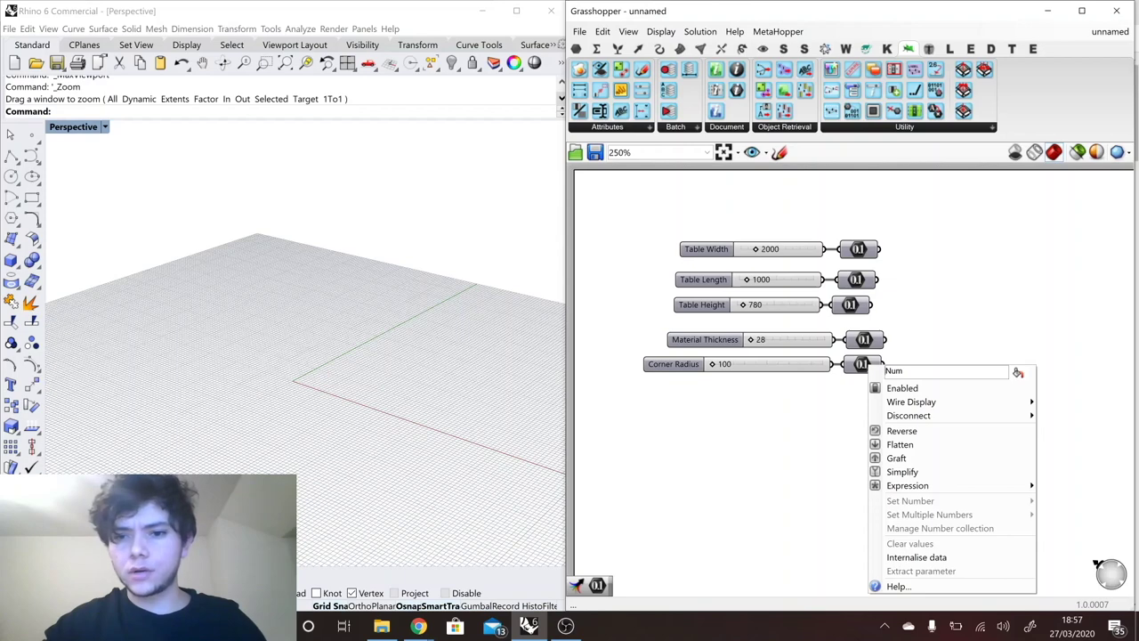
type("CornerRadius_")
key("Return")
Copy the five Number parameters beside the originals and connect each original to its own copy.
left_click_drag(904, 223, 836, 392)
mouse_move(851, 305)
left_mouse_down()
mouse_move(931, 303)
mouse_move(870, 305)
left_mouse_up()
left_click_drag(911, 343, 884, 339)
left_click_drag(910, 368, 884, 367)
Show the cornerRadius_Num and MaterialThickness_Num copies by name instead of icon and set their wire display to Hidden.
right_click(930, 367)
mouse_move(967, 404)
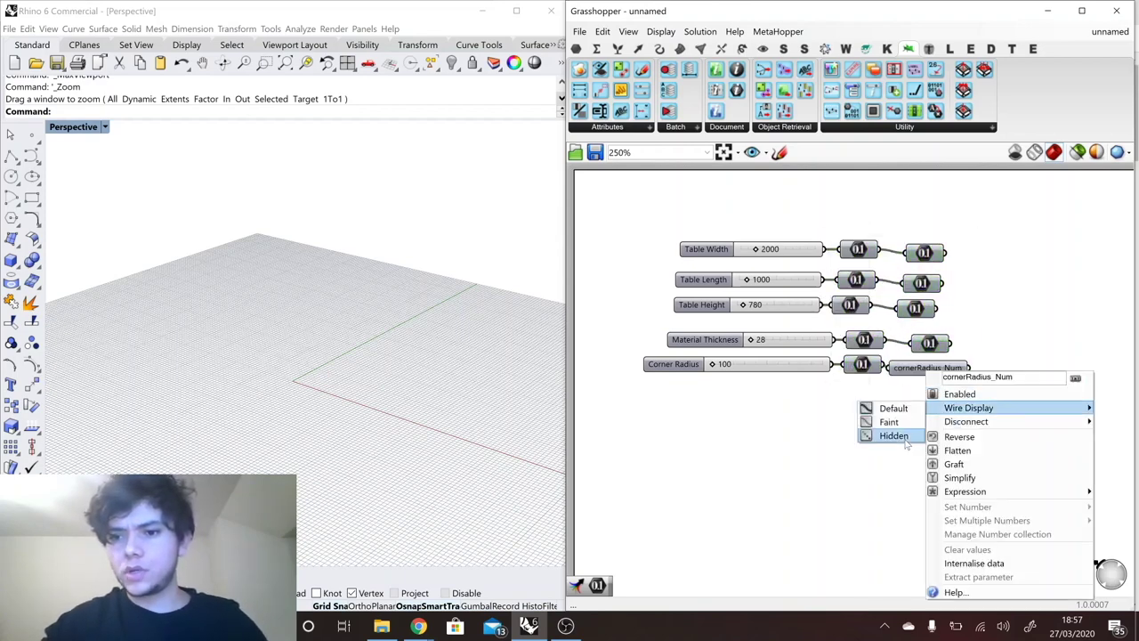
left_click(892, 435)
right_click(933, 350)
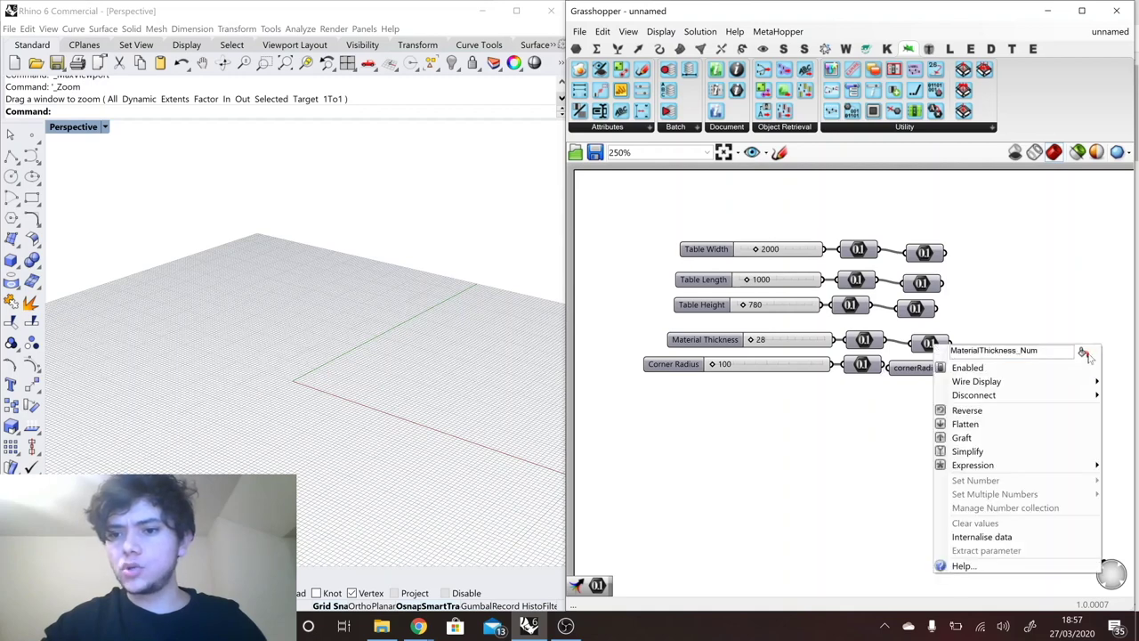
mouse_move(977, 381)
left_click(899, 409)
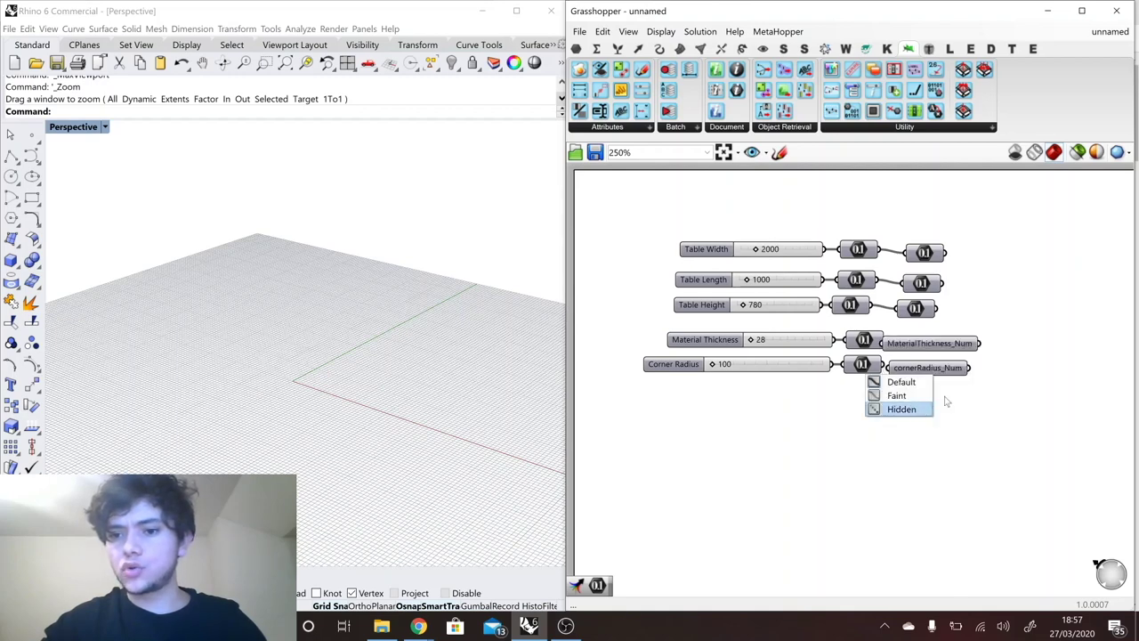
Show the tableHeight_Num, tableLength_Num and tableWidth_Num copies by name with Hidden wires, and right-align all five copies away from the originals.
left_click_drag(938, 336, 952, 338)
right_click(927, 312)
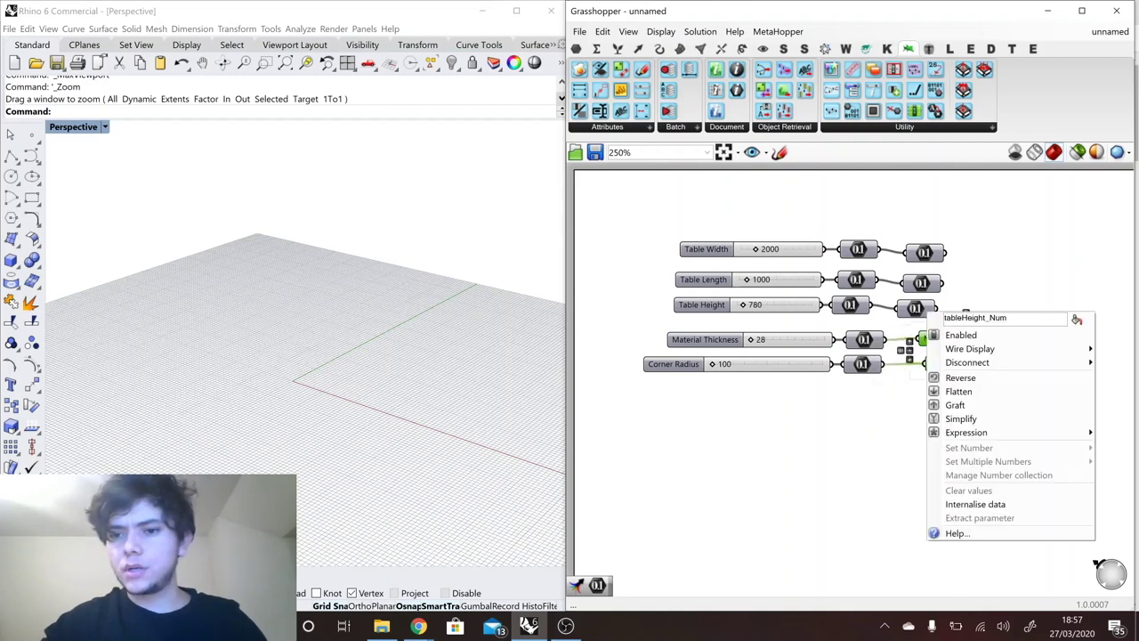
mouse_move(1024, 349)
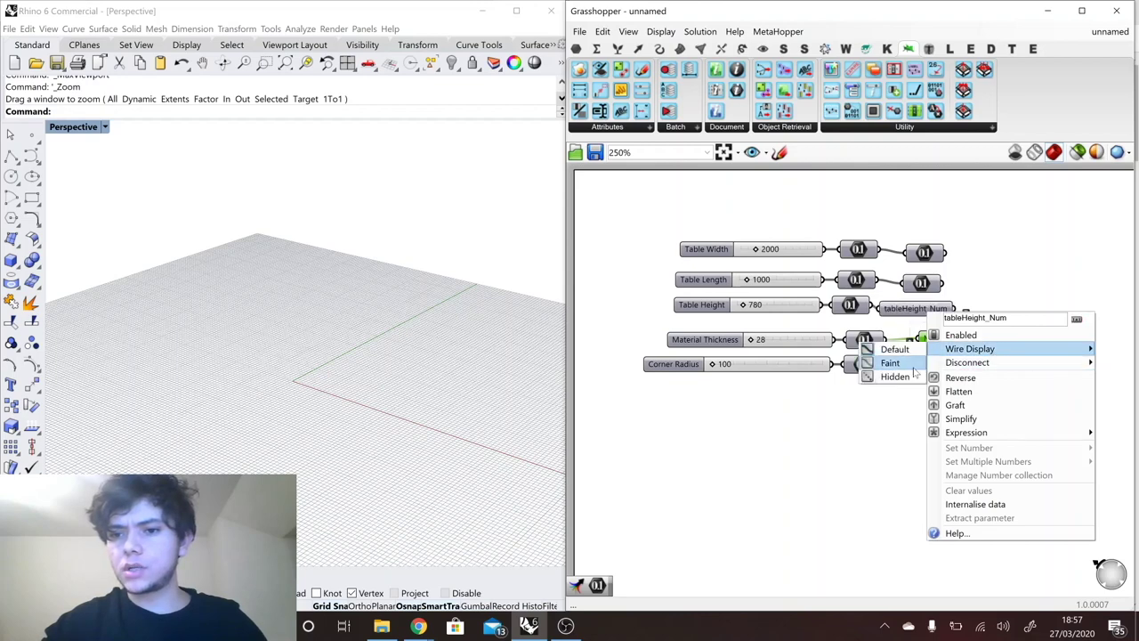
left_click(908, 376)
left_click(931, 310)
right_click(937, 285)
mouse_move(988, 321)
left_click(906, 349)
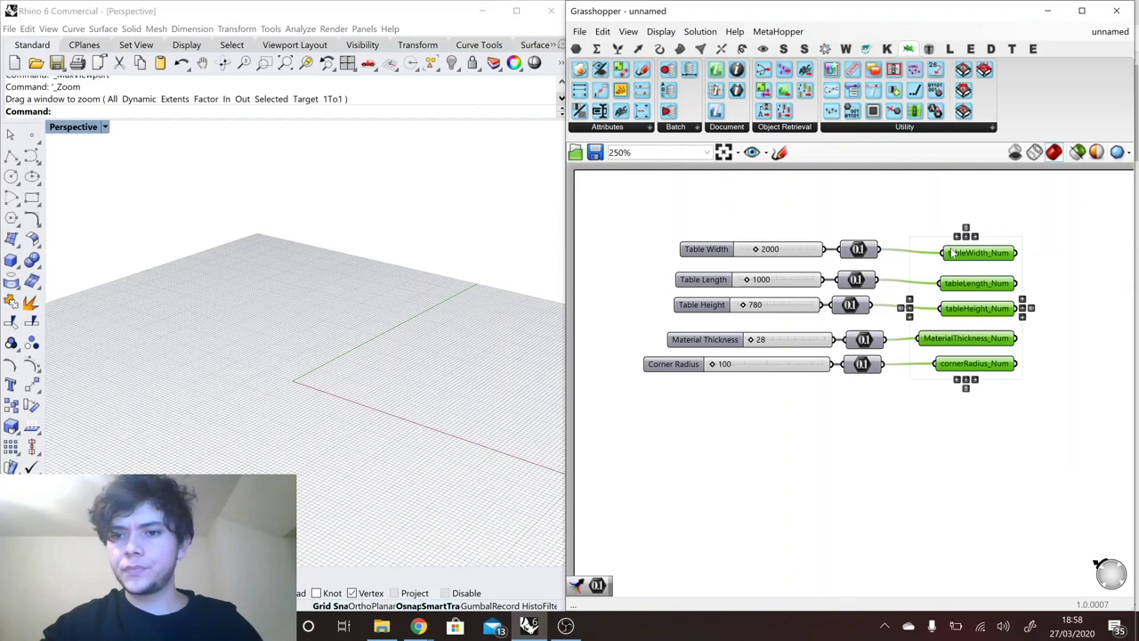
left_click(582, 324)
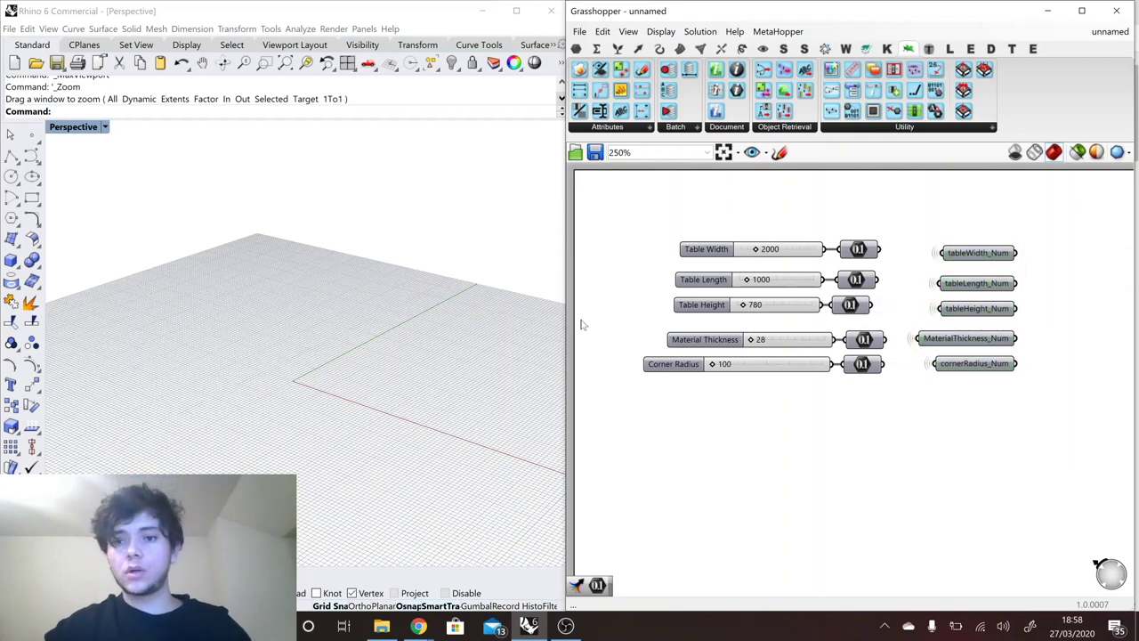
Switch to Chrome and examine the harvest table reference photo and the guide to table top edge profiles.
left_click(428, 628)
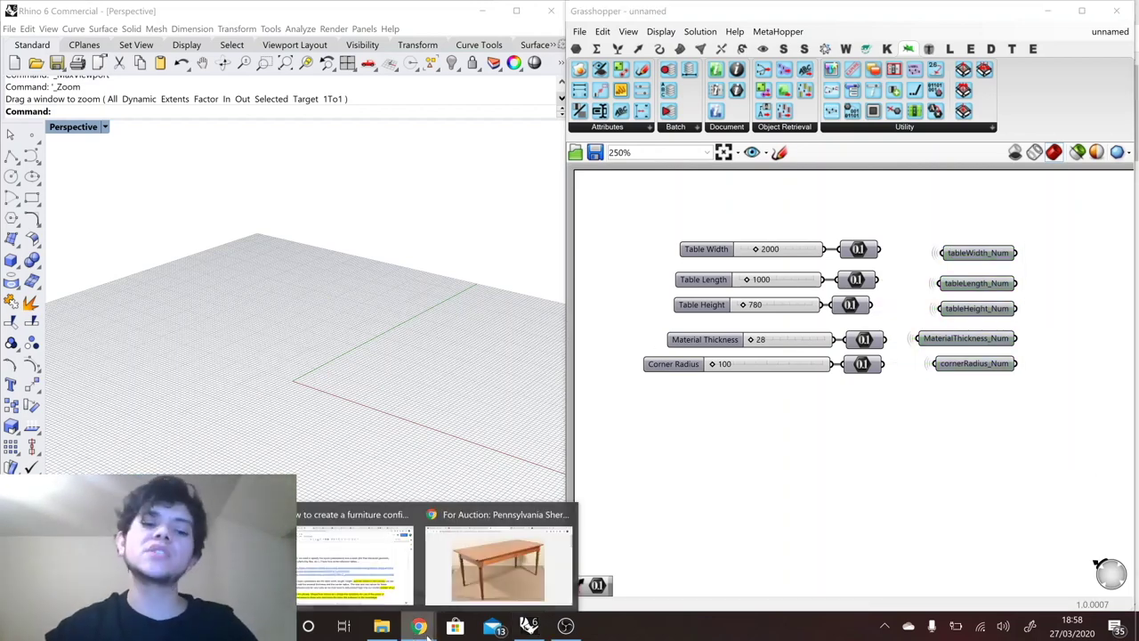
left_click(449, 592)
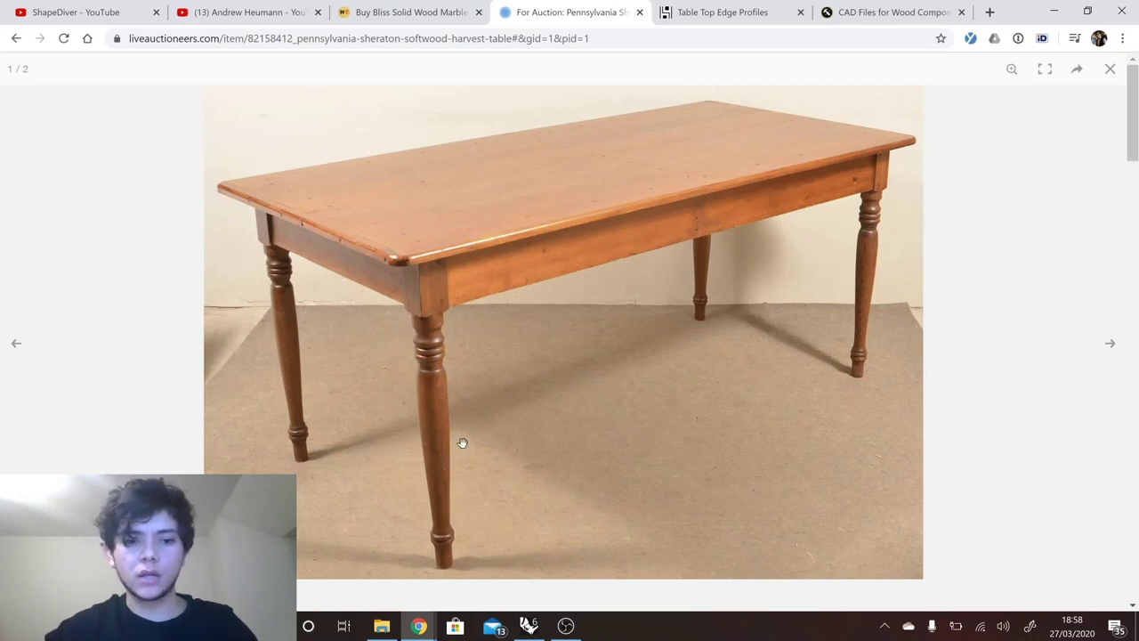
left_click(465, 331)
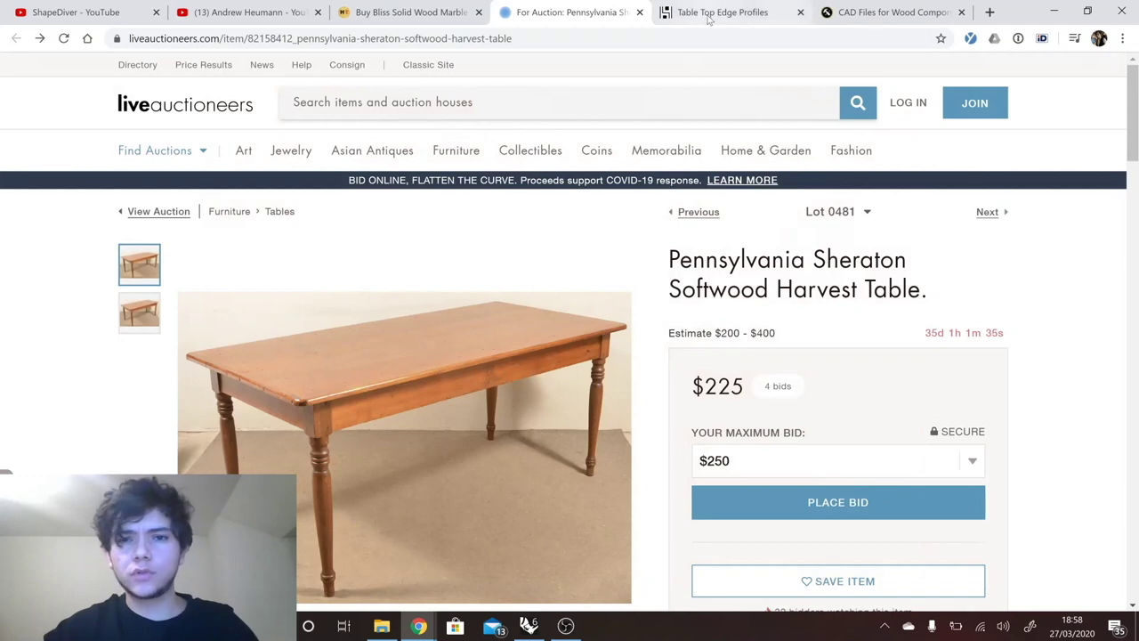
left_click(710, 18)
scroll(403, 413, "down", 1)
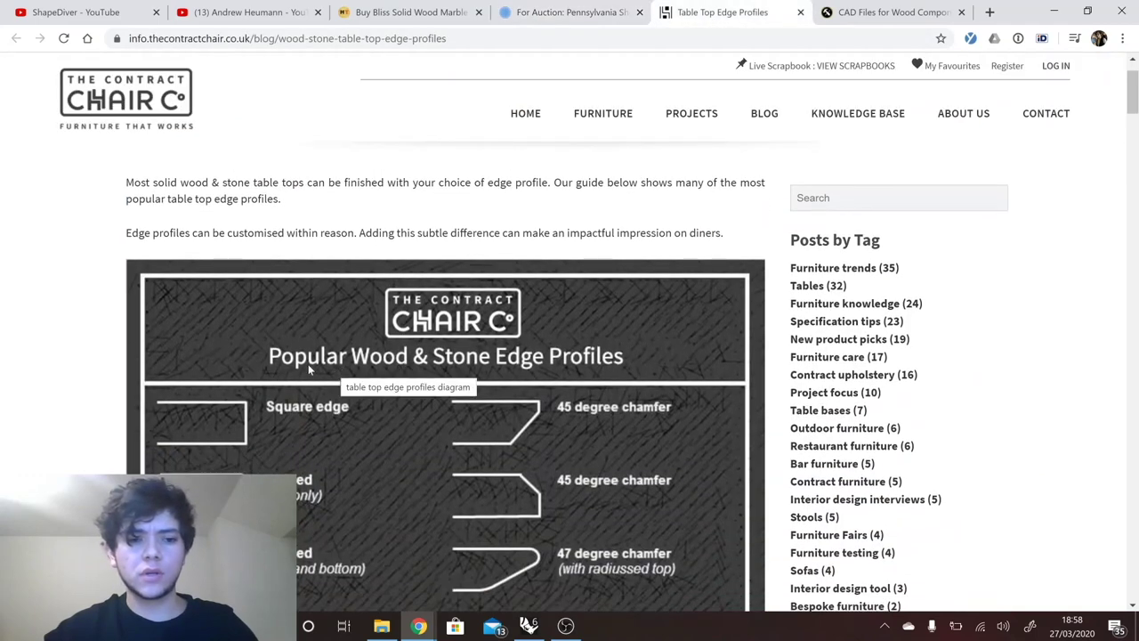
scroll(315, 364, "down", 1)
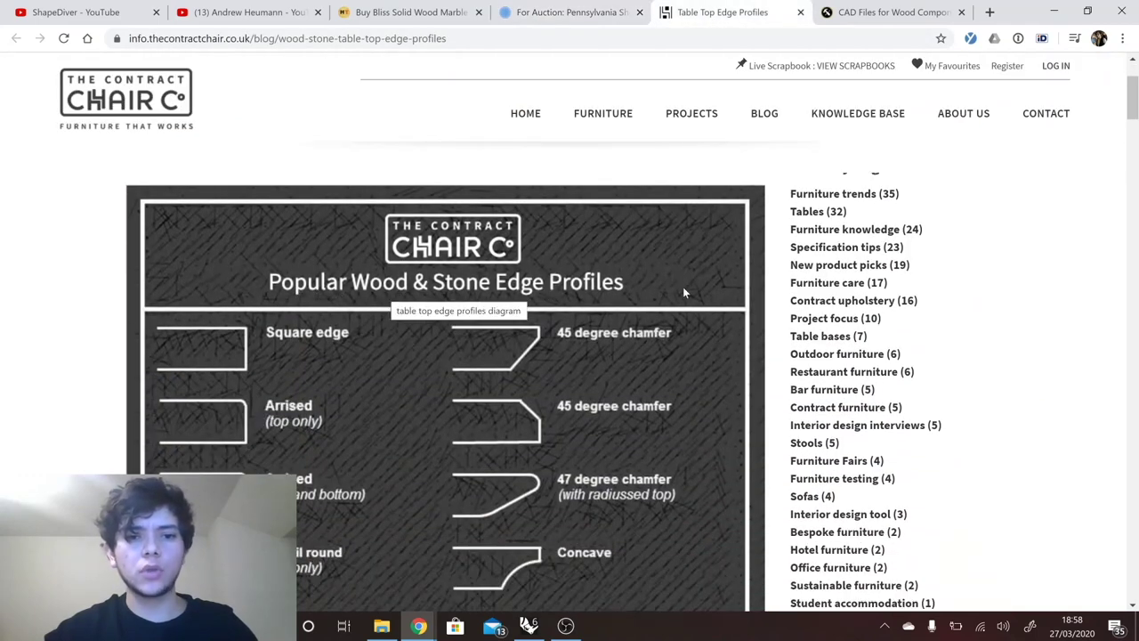
scroll(682, 292, "down", 1)
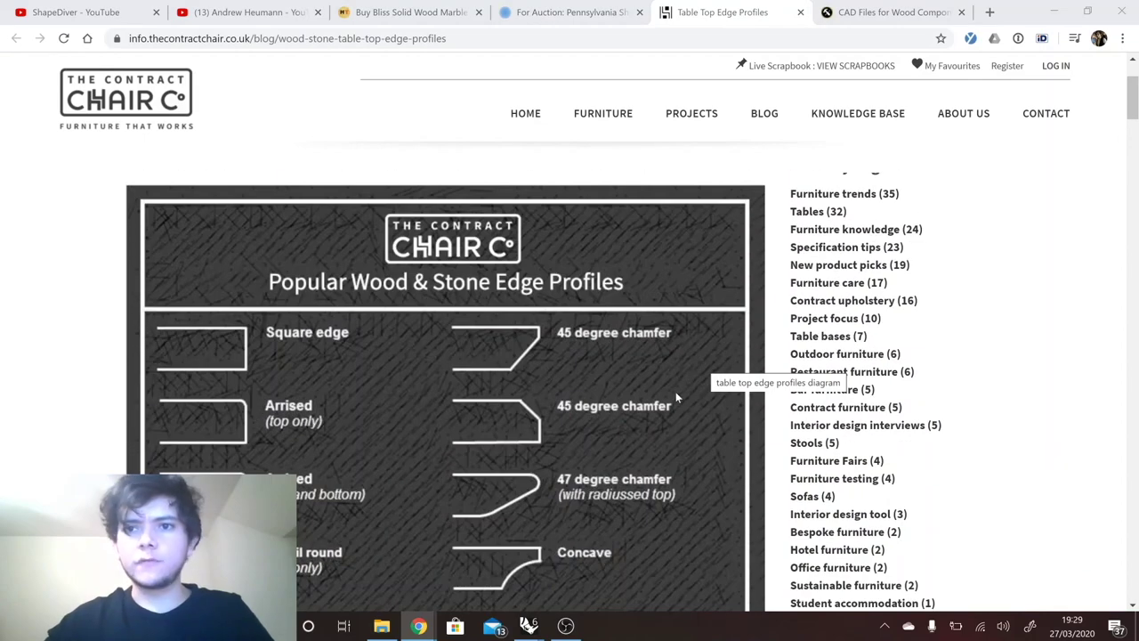
Look through the Osborne Wood CAD file downloads for table leg designs.
left_click(895, 13)
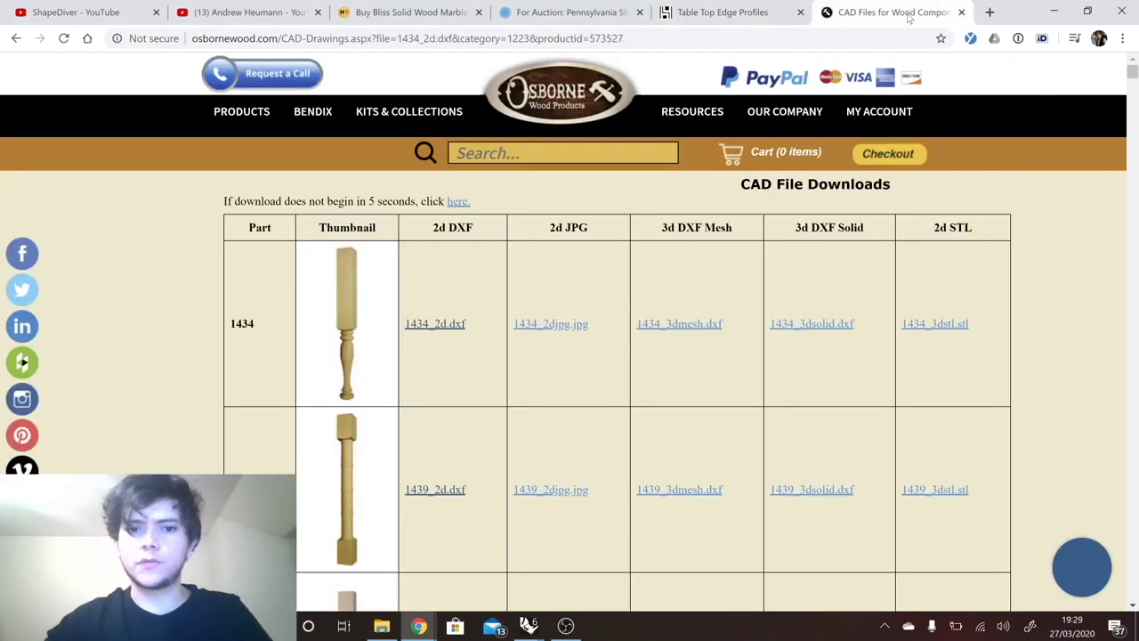
scroll(232, 263, "down", 4)
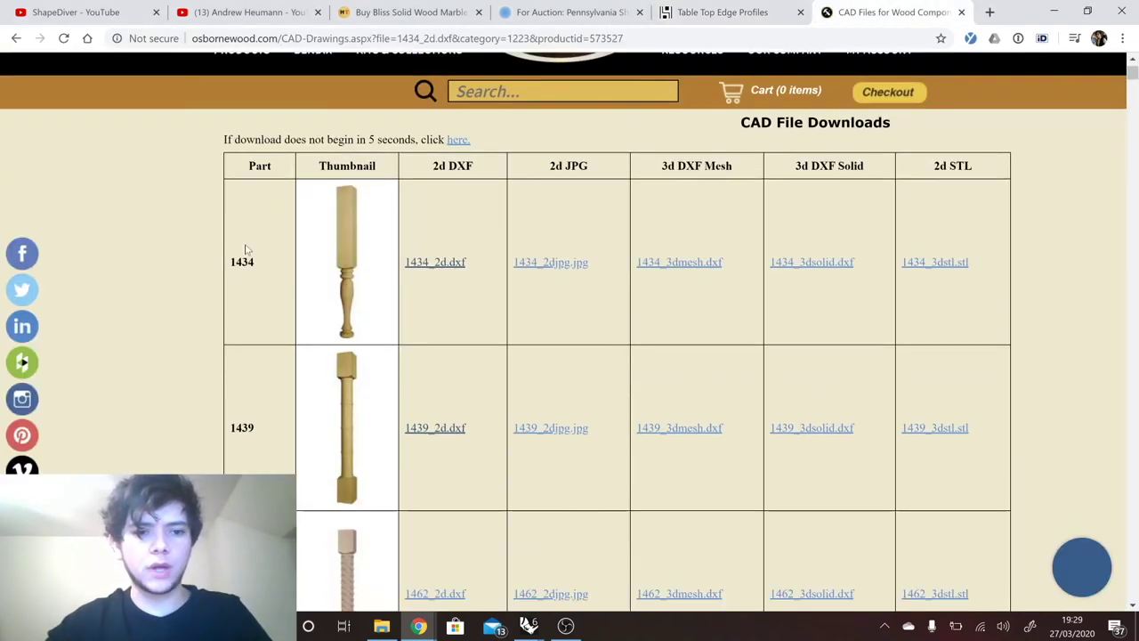
scroll(352, 316, "down", 1)
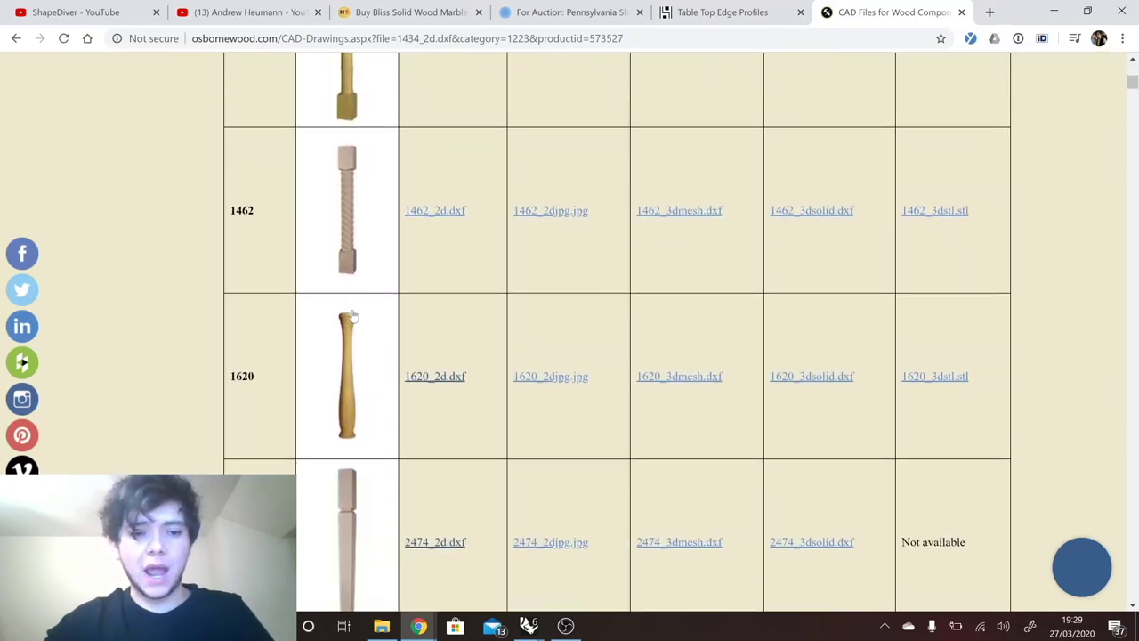
scroll(353, 316, "down", 3)
scroll(353, 316, "down", 2)
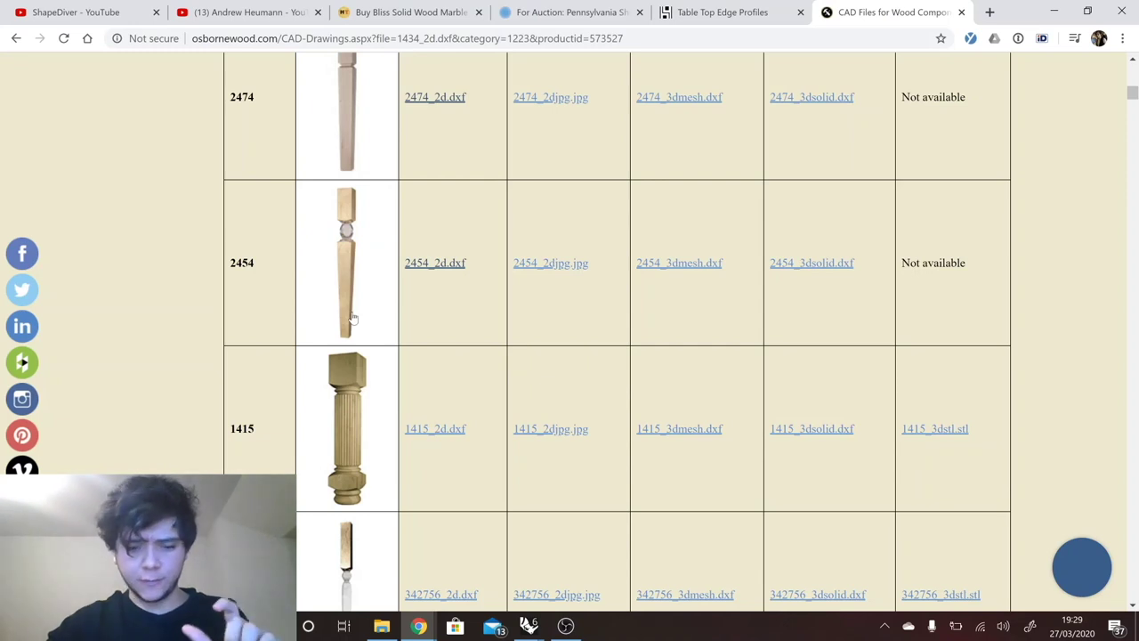
Browse the remaining table leg downloads, then switch back to Rhino and Grasshopper and restore the four-viewport layout.
scroll(353, 318, "down", 1)
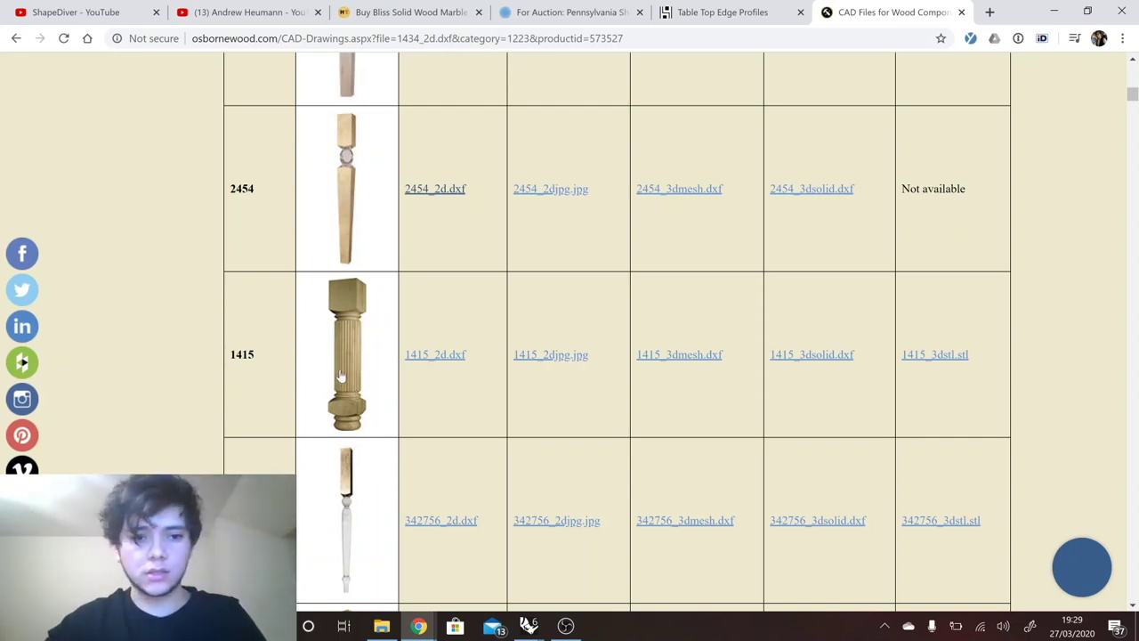
scroll(347, 392, "up", 1)
scroll(347, 392, "up", 10)
mouse_move(534, 630)
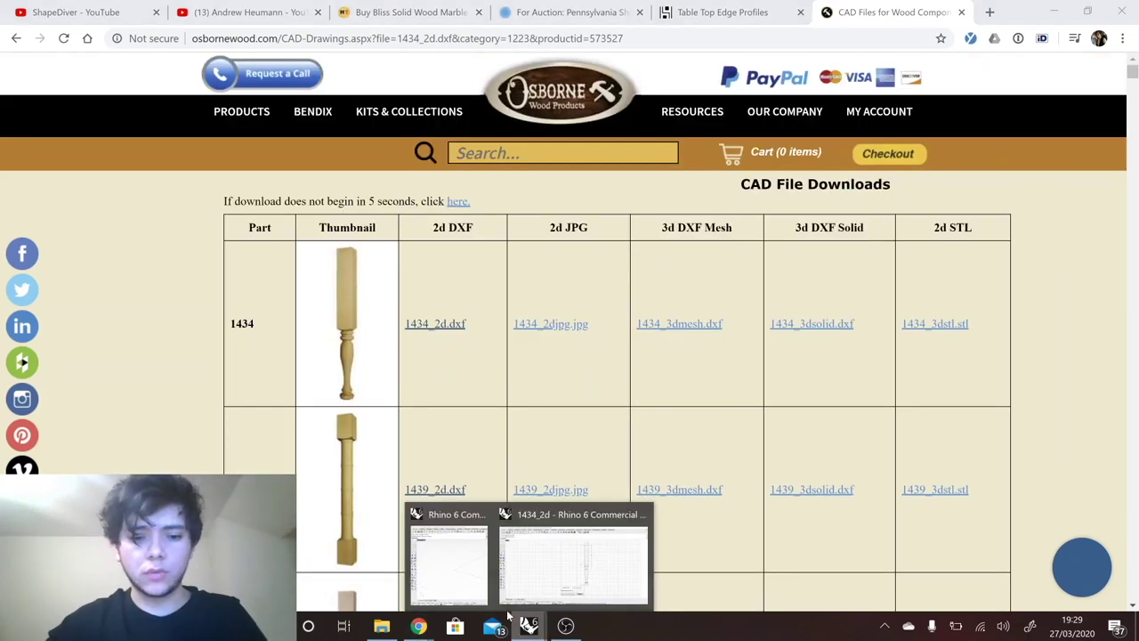
left_click(433, 563)
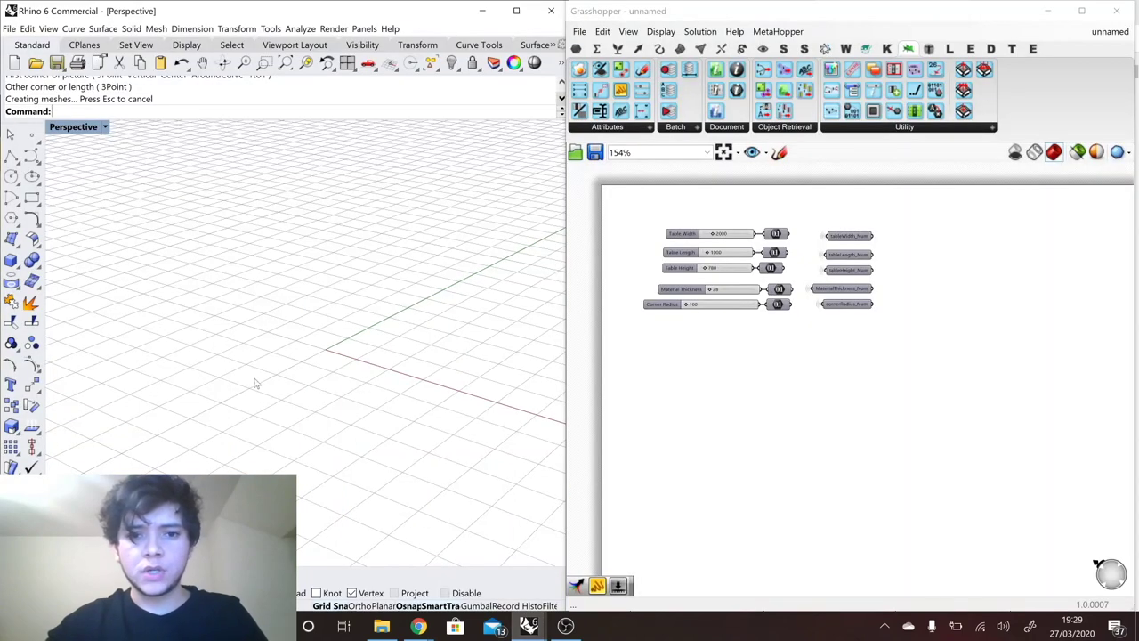
double_click(89, 135)
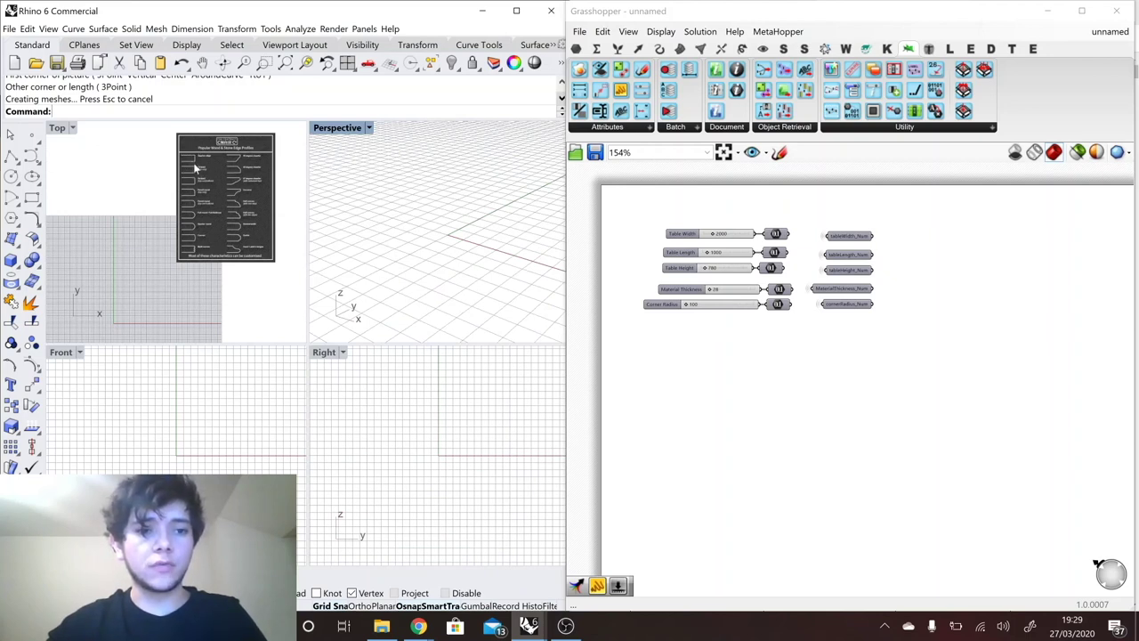
Move the baseTableProfiles_Crv parameter into the working area just above the Table Width slider.
left_click(679, 366)
scroll(691, 397, "down", 4)
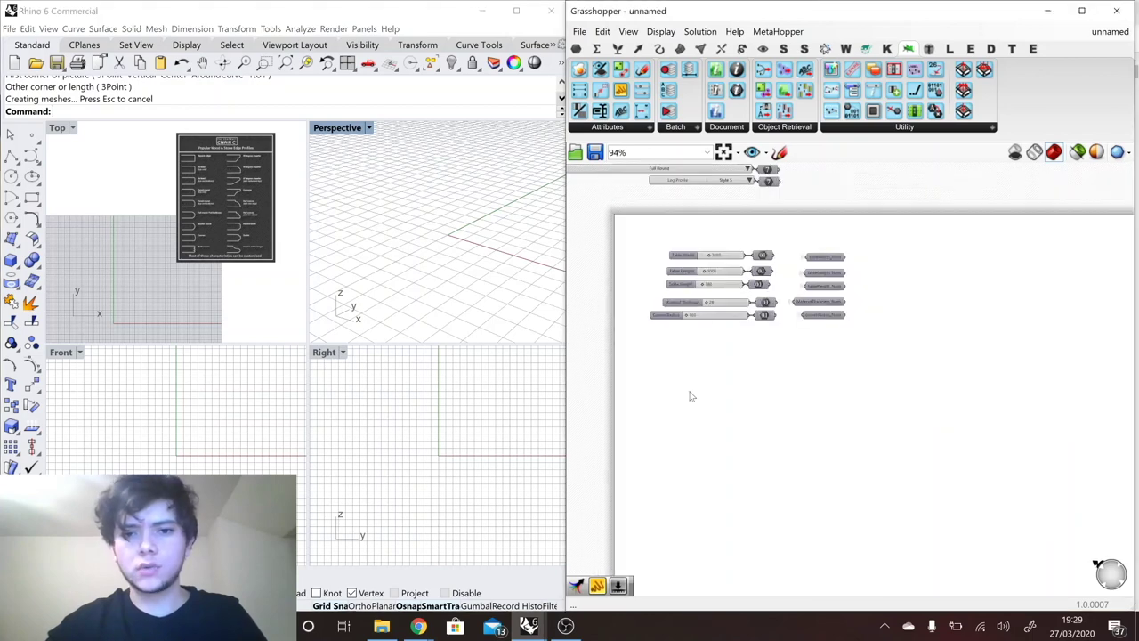
scroll(698, 229, "up", 3)
left_click(709, 260)
left_click_drag(709, 260, 706, 371)
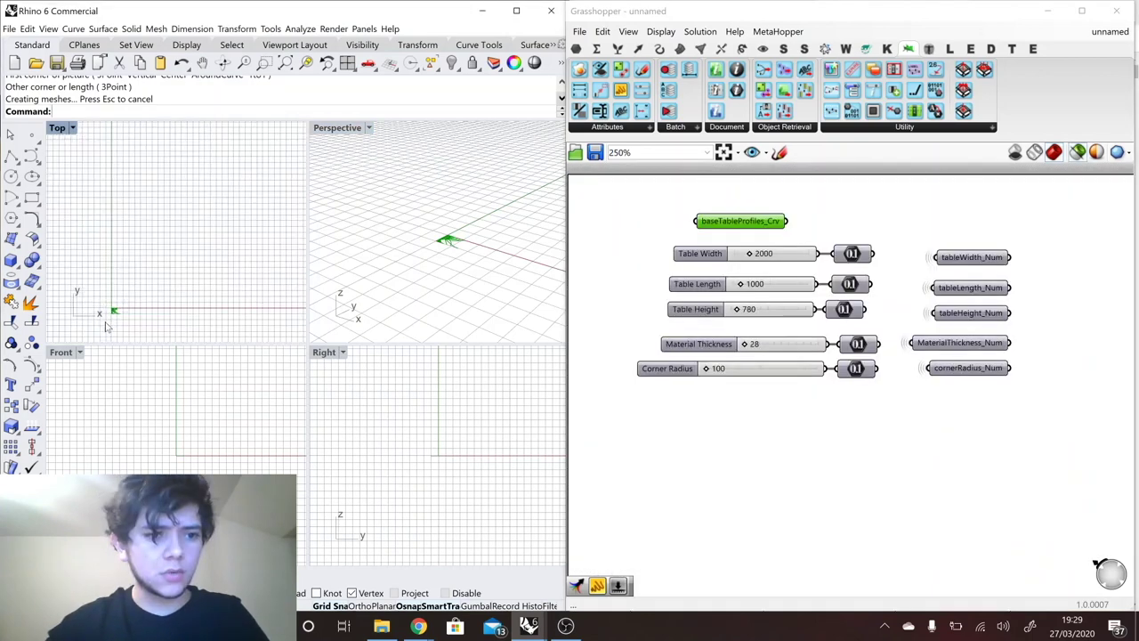
Maximise the Top viewport and examine the edge profile shapes in the reference picture.
scroll(106, 325, "up", 5)
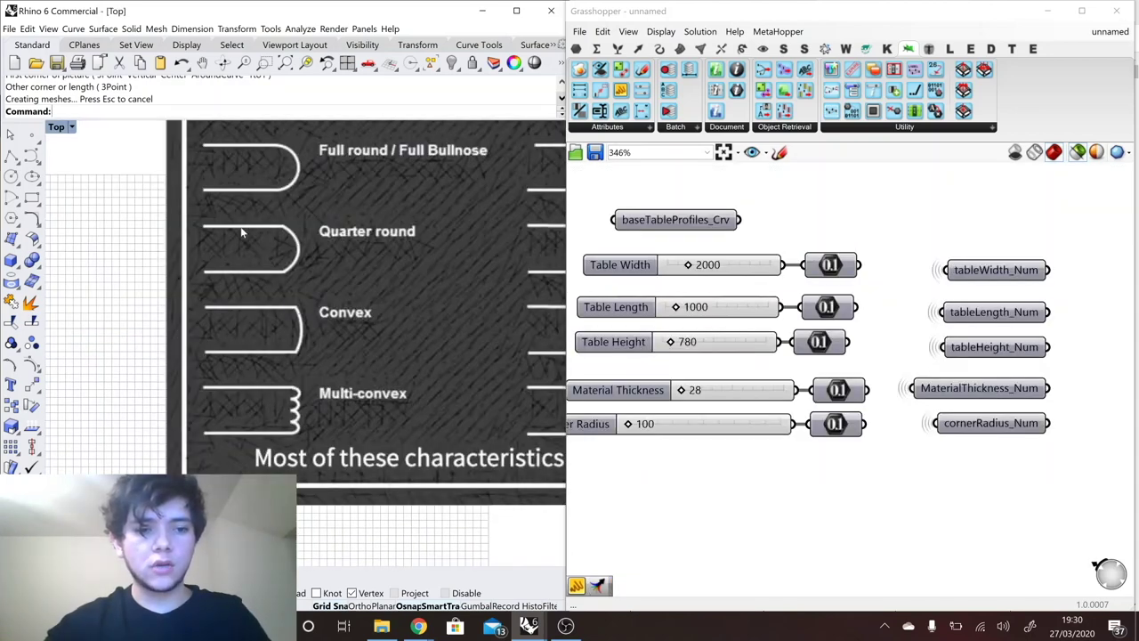
scroll(246, 327, "down", 6)
scroll(247, 267, "up", 3)
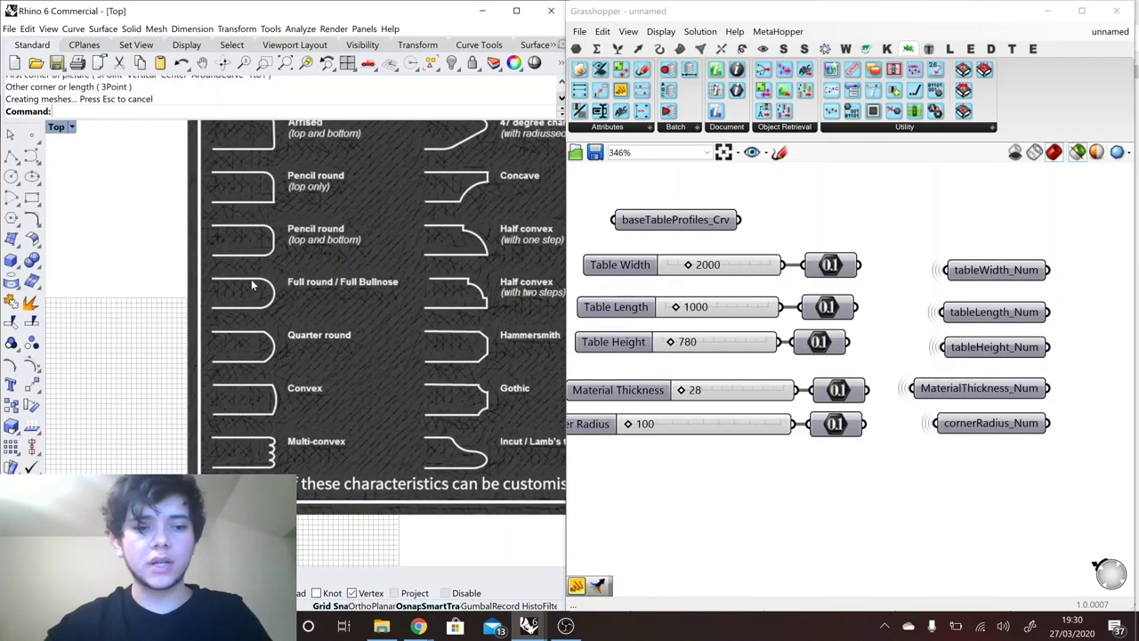
scroll(252, 285, "up", 3)
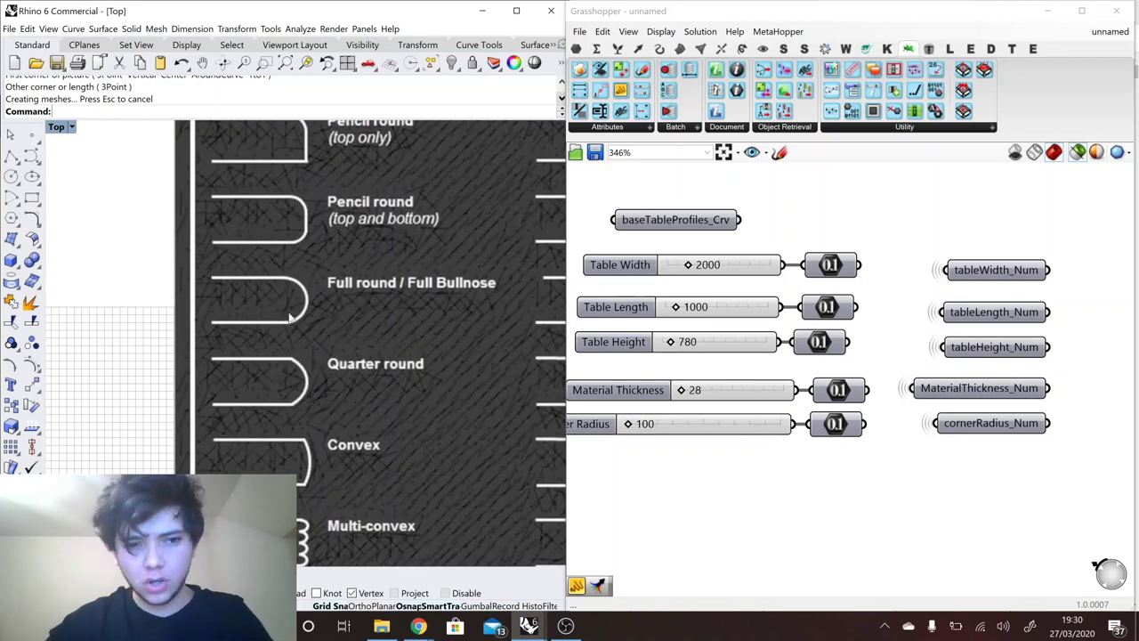
scroll(368, 256, "down", 8)
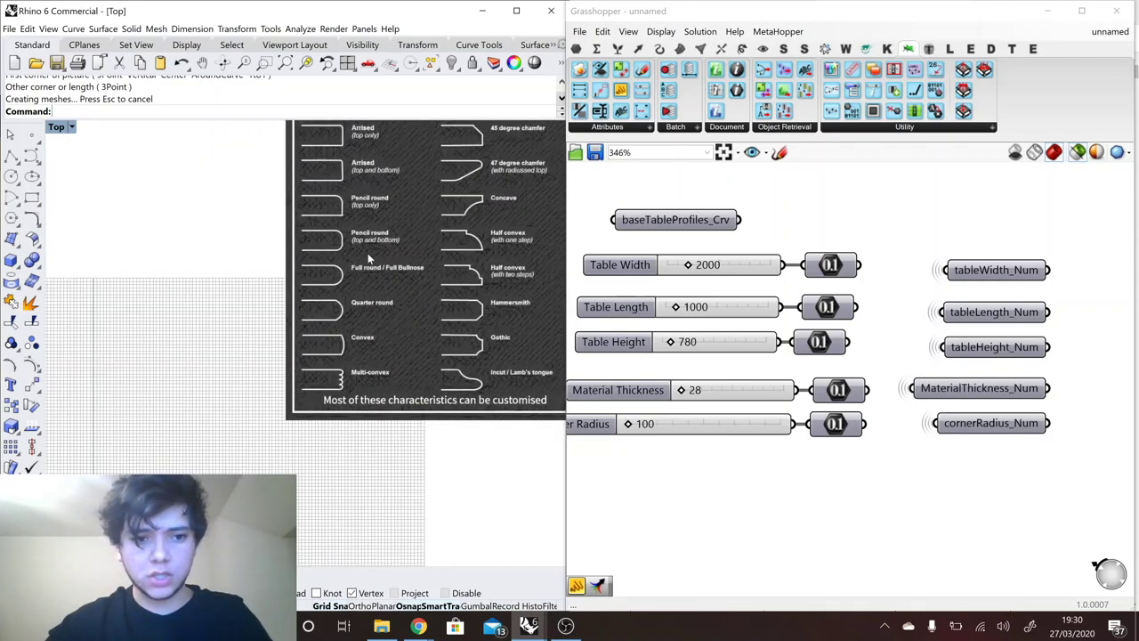
scroll(249, 445, "up", 8)
scroll(383, 209, "down", 3)
scroll(384, 210, "down", 2)
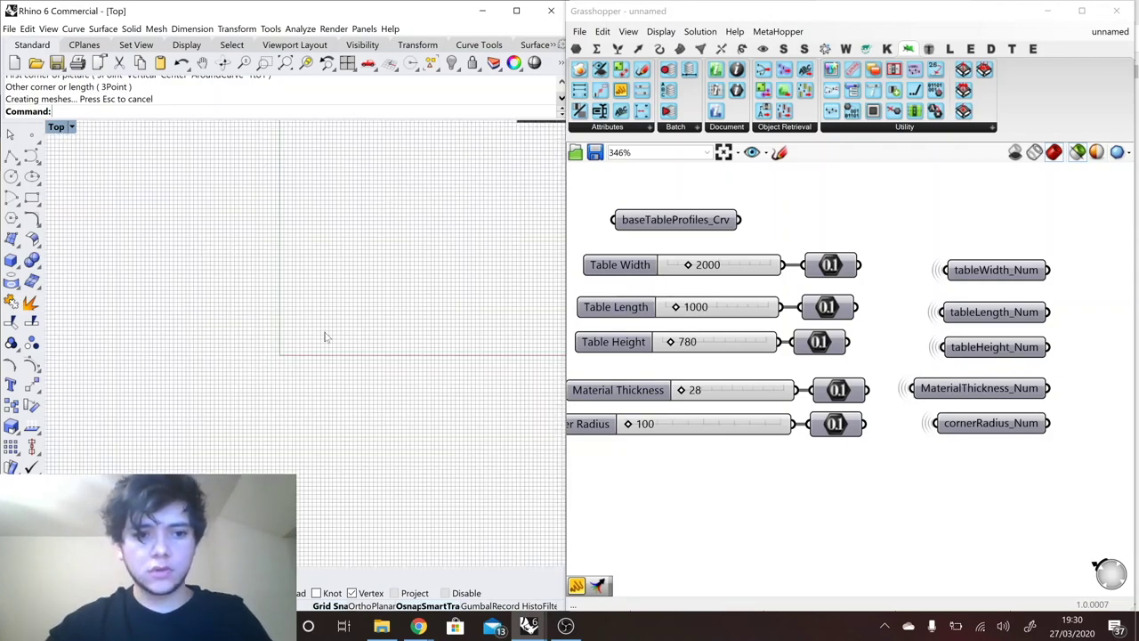
scroll(325, 331, "up", 8)
scroll(752, 375, "down", 5)
Move the table top profile value list and its integer parameter into the working area above the Table Width slider.
left_click_drag(812, 269, 797, 295)
left_click(774, 310)
scroll(772, 310, "up", 2)
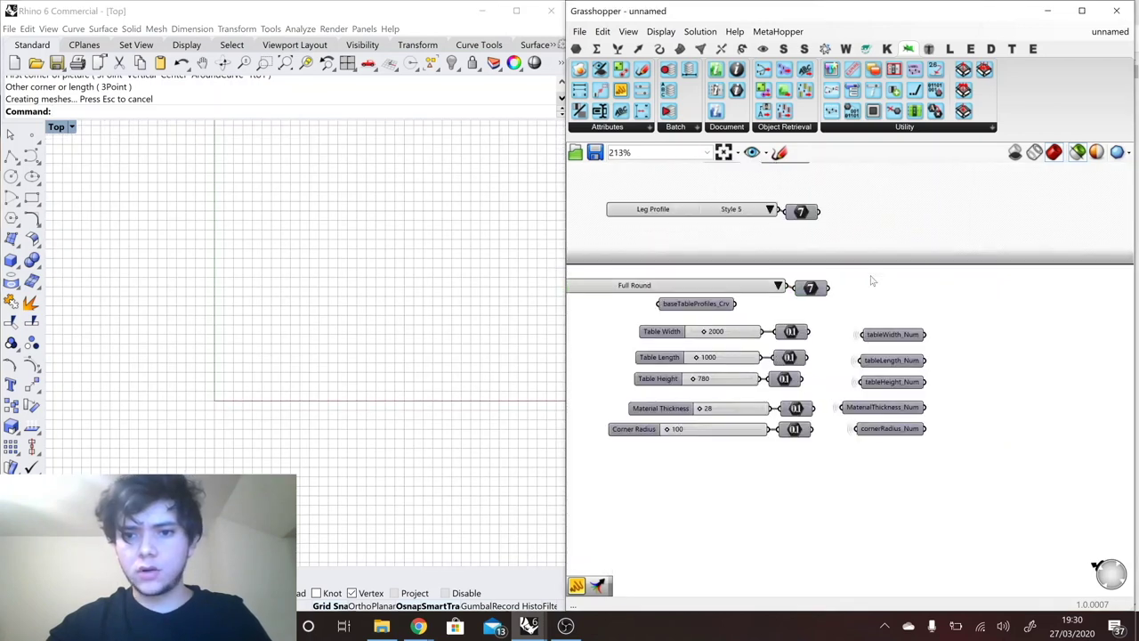
Add a List Item component away from the sliders and connect baseTableProfiles_Crv to its list input.
double_click(907, 272)
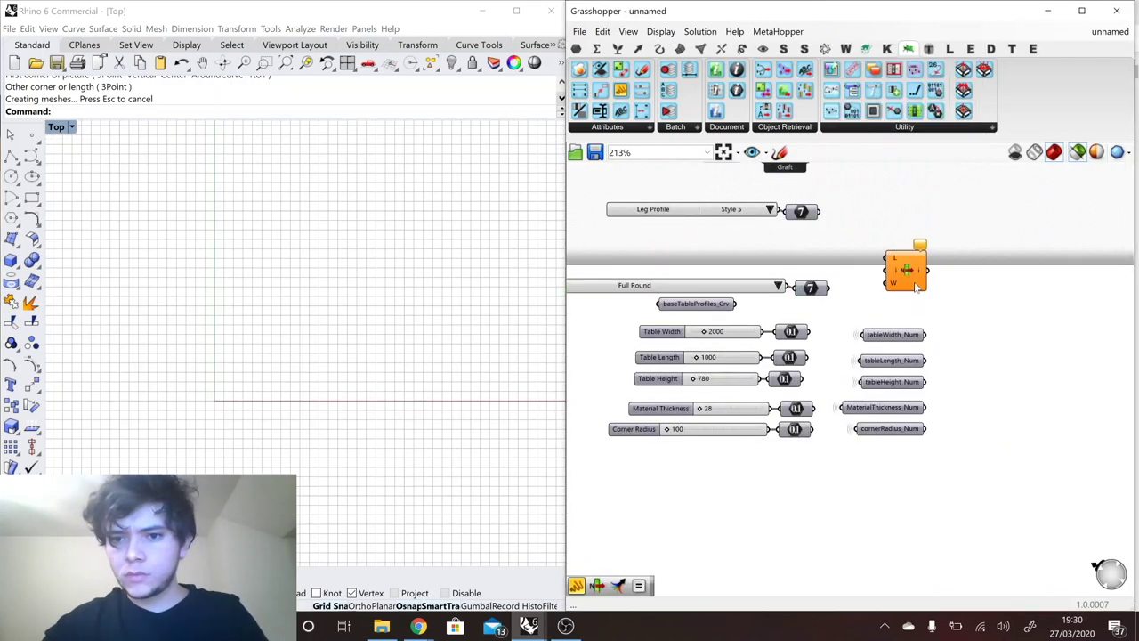
left_click_drag(915, 285, 1029, 312)
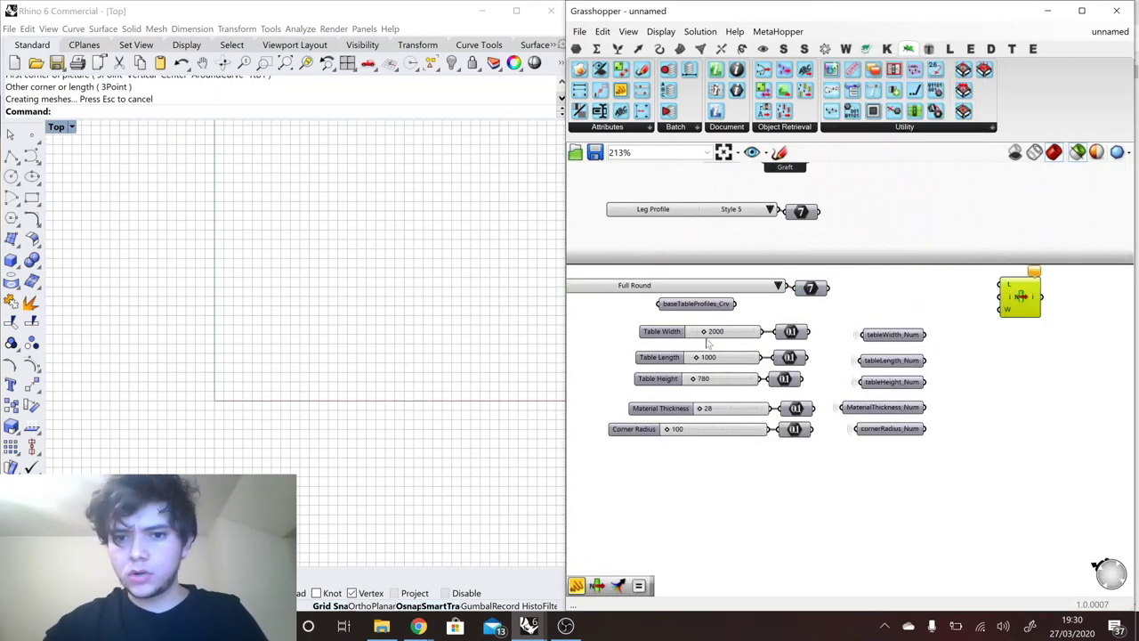
left_click_drag(698, 309, 1004, 286)
Connect a tableTopProfile_Int copy to the List Item's index input and set the copy's wire display to Hidden.
left_click(809, 294)
left_click_drag(812, 298, 1028, 294)
right_click(907, 295)
mouse_move(1013, 335)
left_click(1097, 361)
left_click(1049, 294)
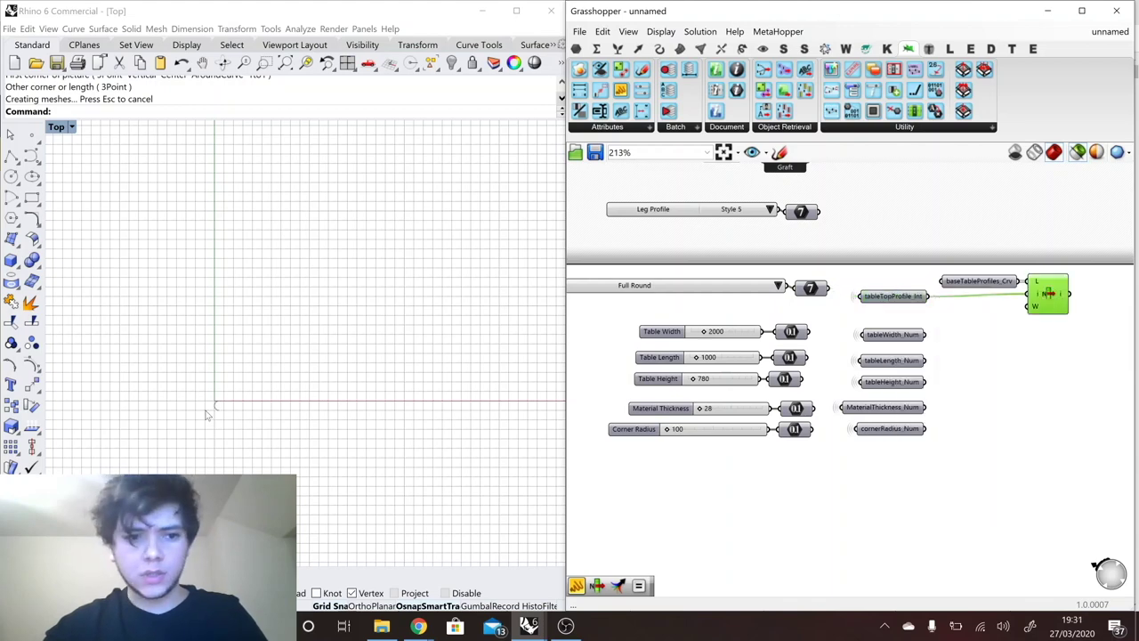
Test the table top profile list with Convex, 45 Degree Chamfer (Top Only) and Half Convex (With one Step), then set it to Square Edge.
scroll(206, 410, "up", 10)
scroll(213, 417, "up", 3)
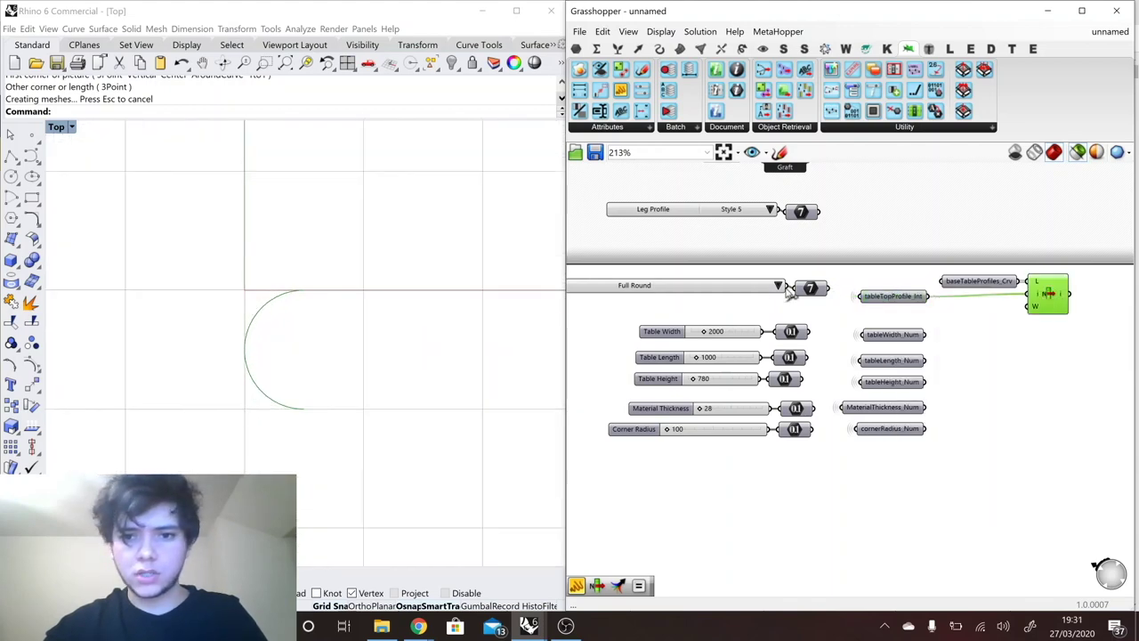
scroll(951, 279, "down", 1)
scroll(671, 414, "up", 2)
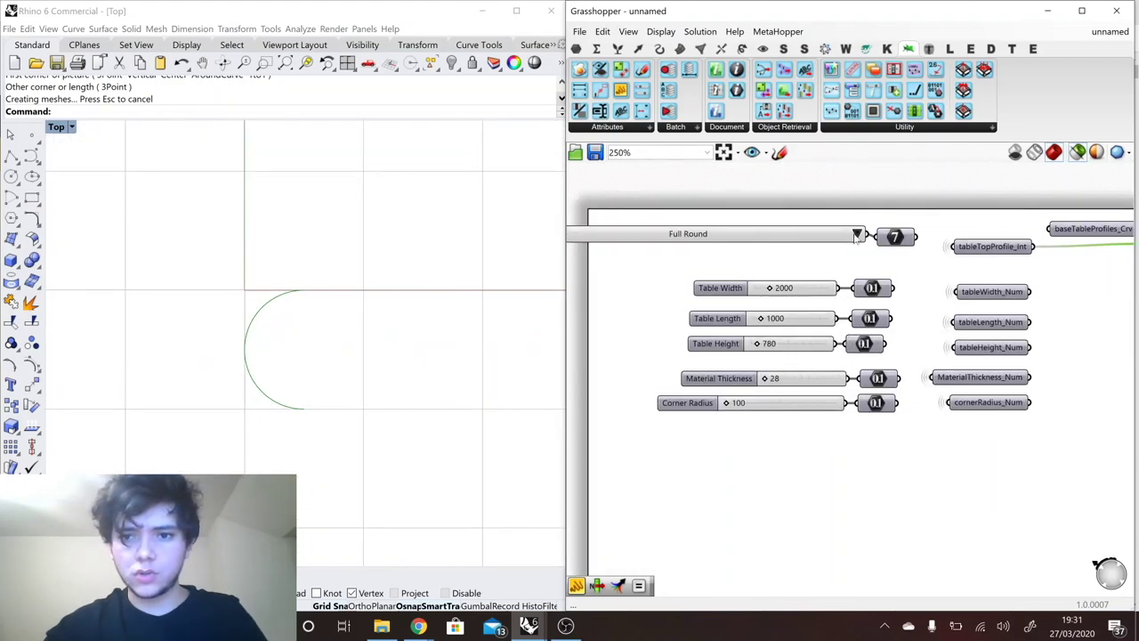
left_click(857, 233)
left_click(880, 338)
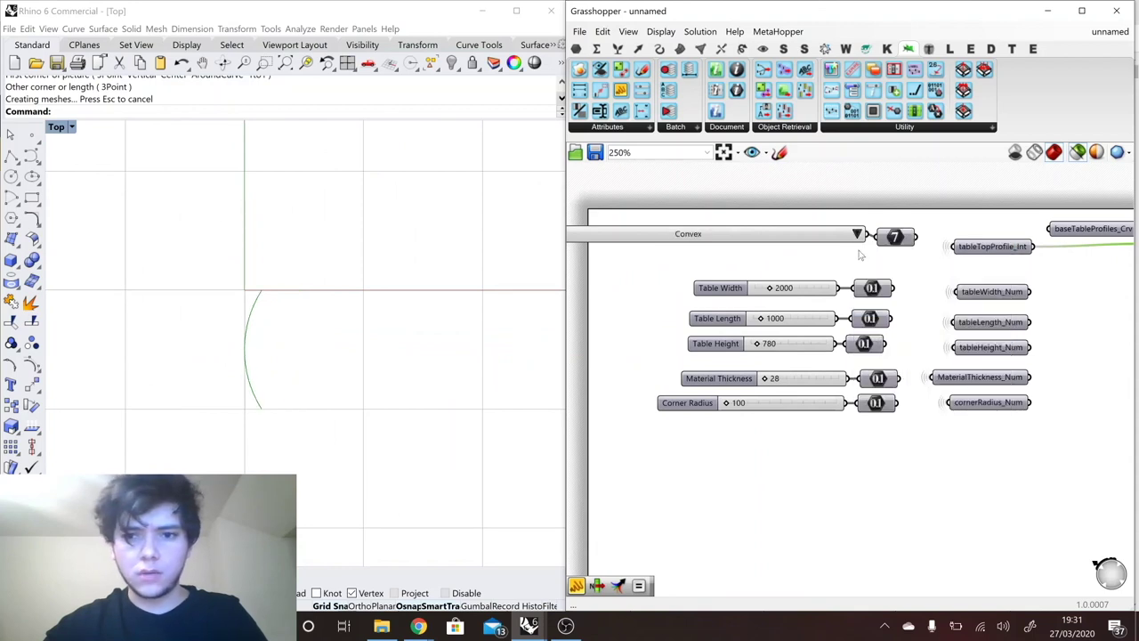
left_click(859, 234)
left_click(883, 373)
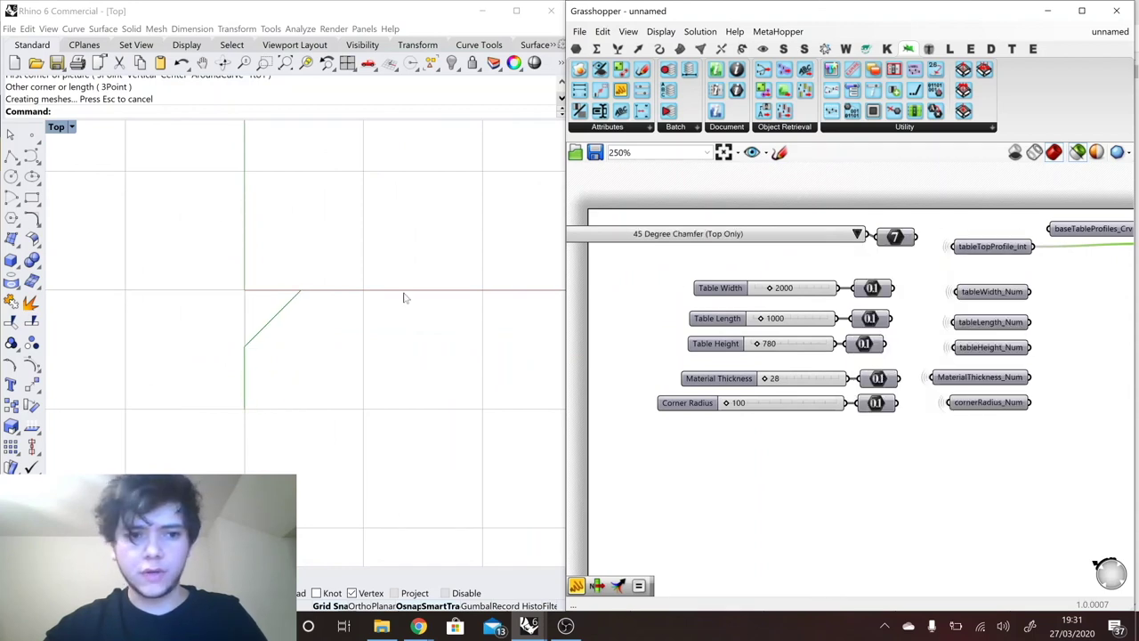
left_click(857, 234)
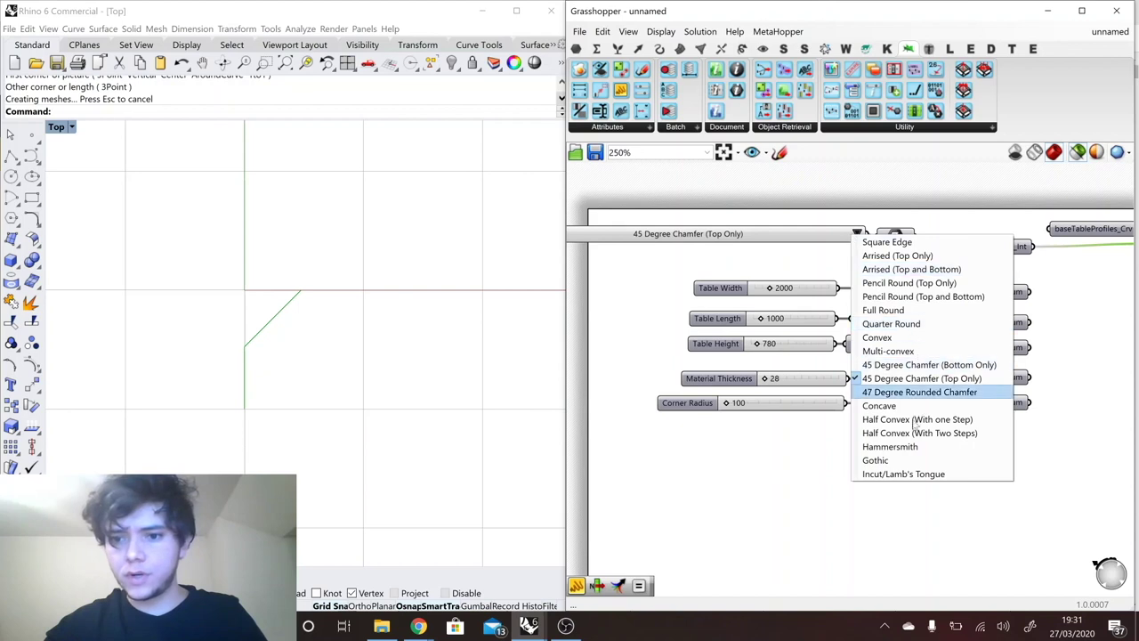
left_click(886, 420)
left_click(859, 233)
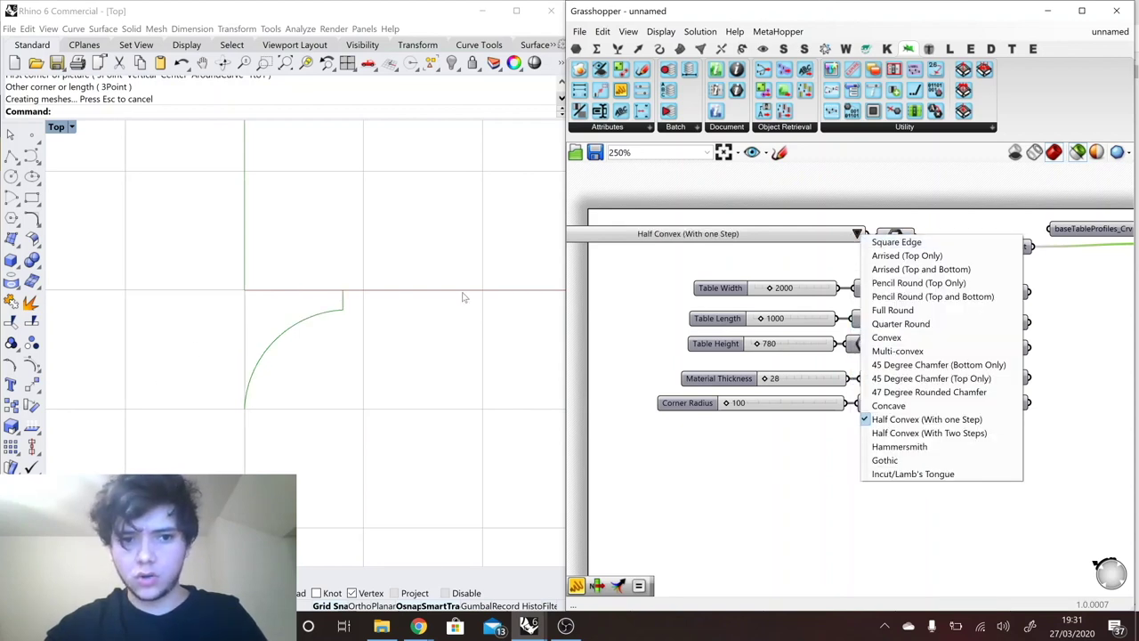
left_click(915, 242)
Move the table top profile list below the Corner Radius slider and put a tableTopProfile_Int copy beneath cornerRadius_Num.
scroll(713, 283, "down", 4)
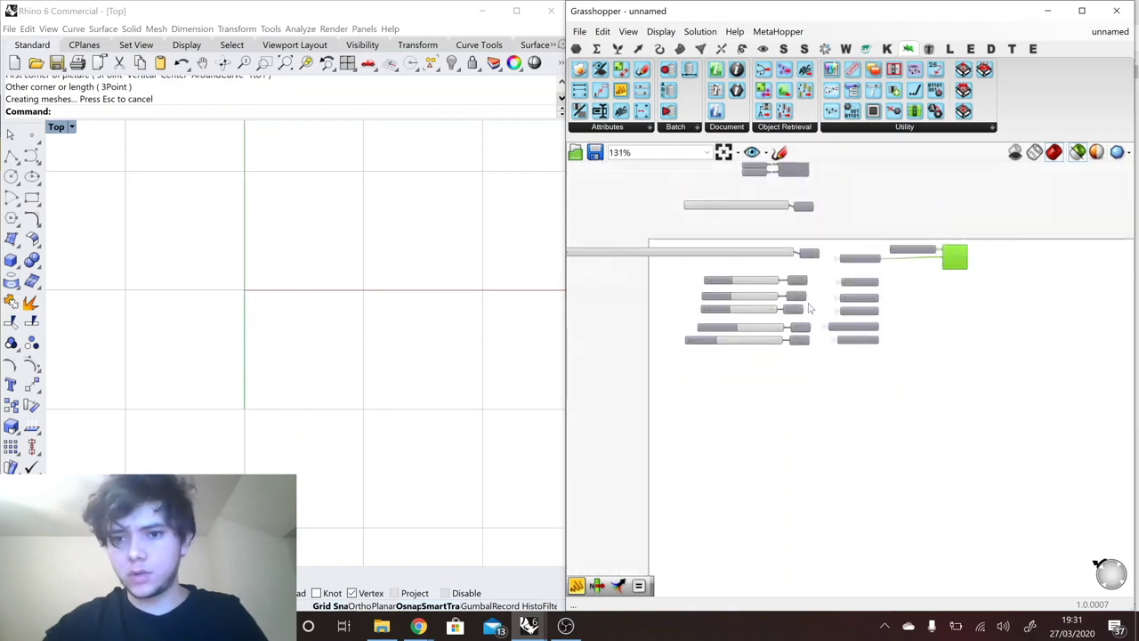
left_click_drag(819, 260, 759, 252)
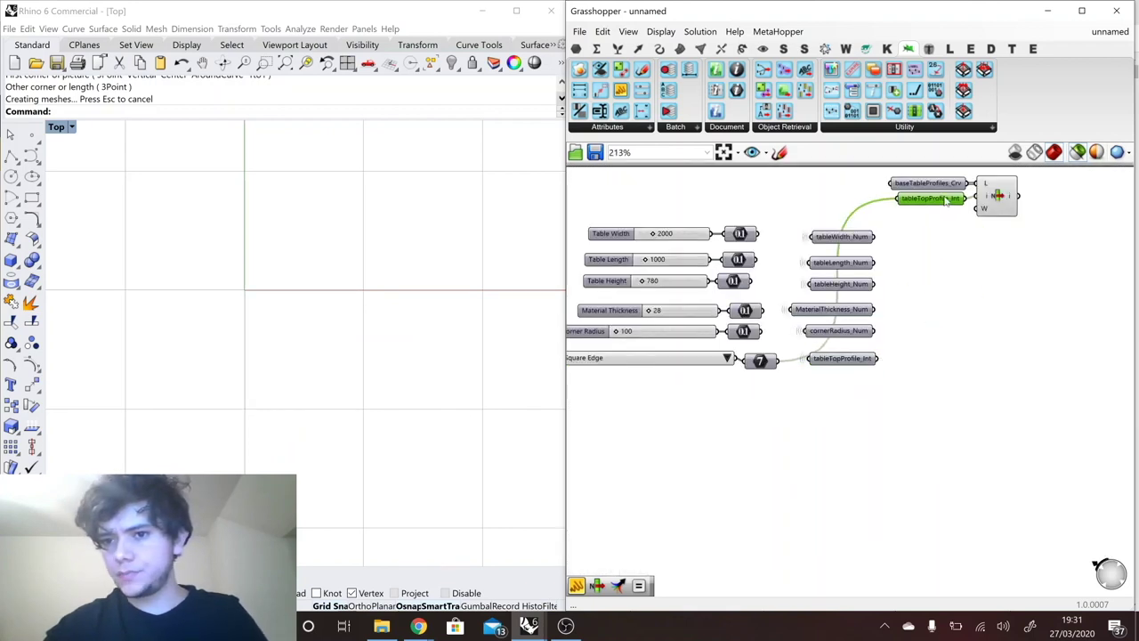
scroll(761, 202, "down", 5)
scroll(743, 332, "up", 4)
scroll(634, 526, "up", 1)
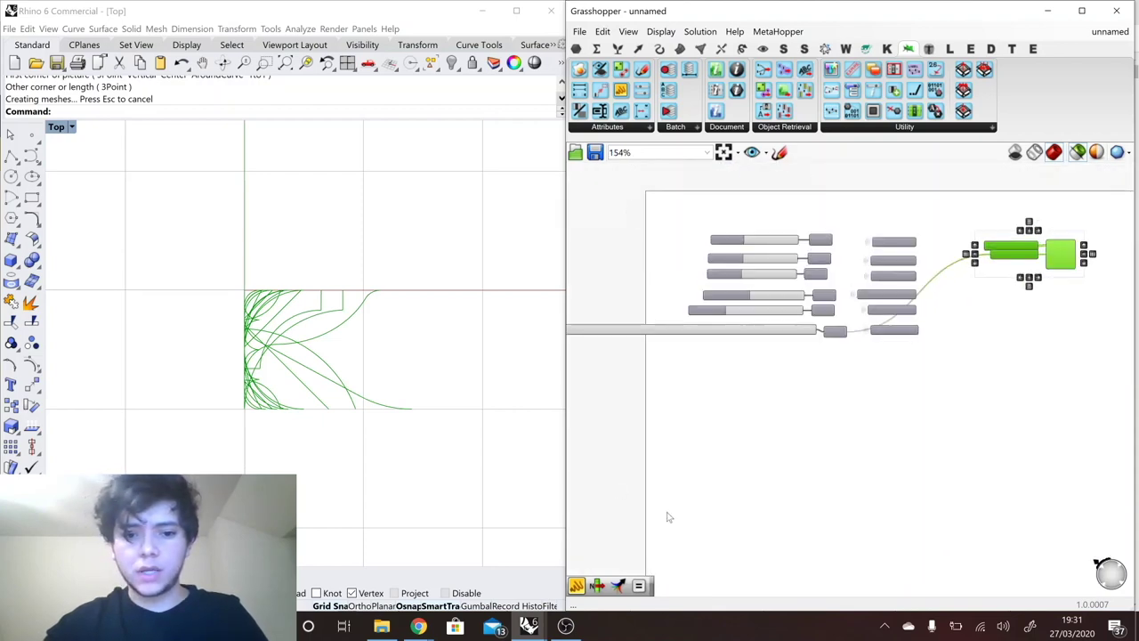
Switch to the 1434_2d Rhino file, view the Manchester Hutch Leg drawing, and return to the Grasshopper model.
left_click(540, 610)
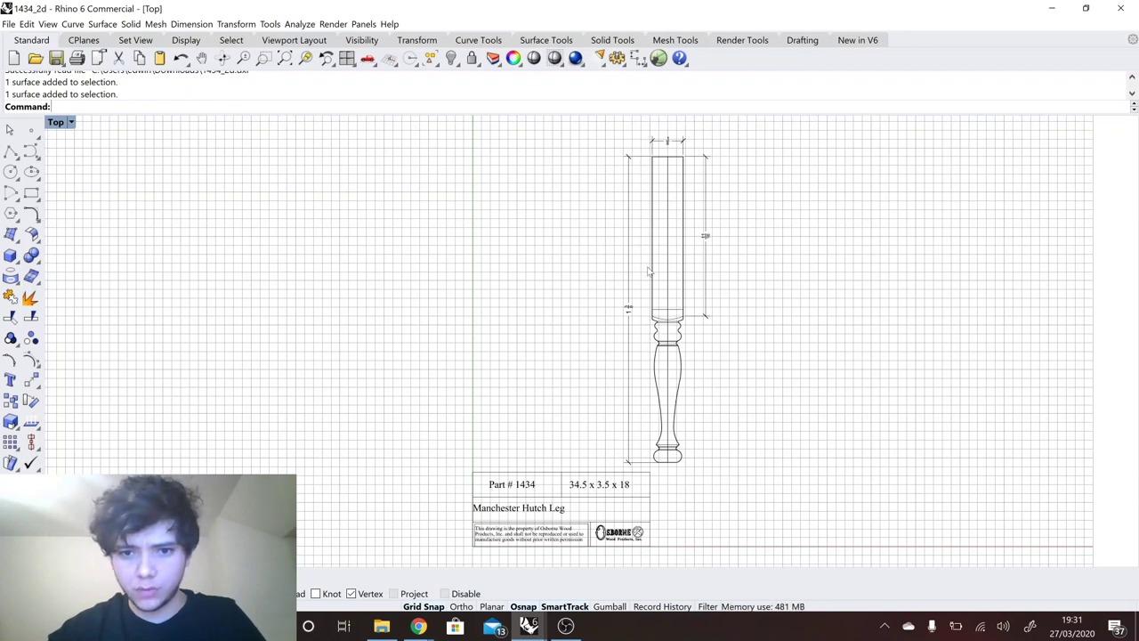
mouse_move(419, 625)
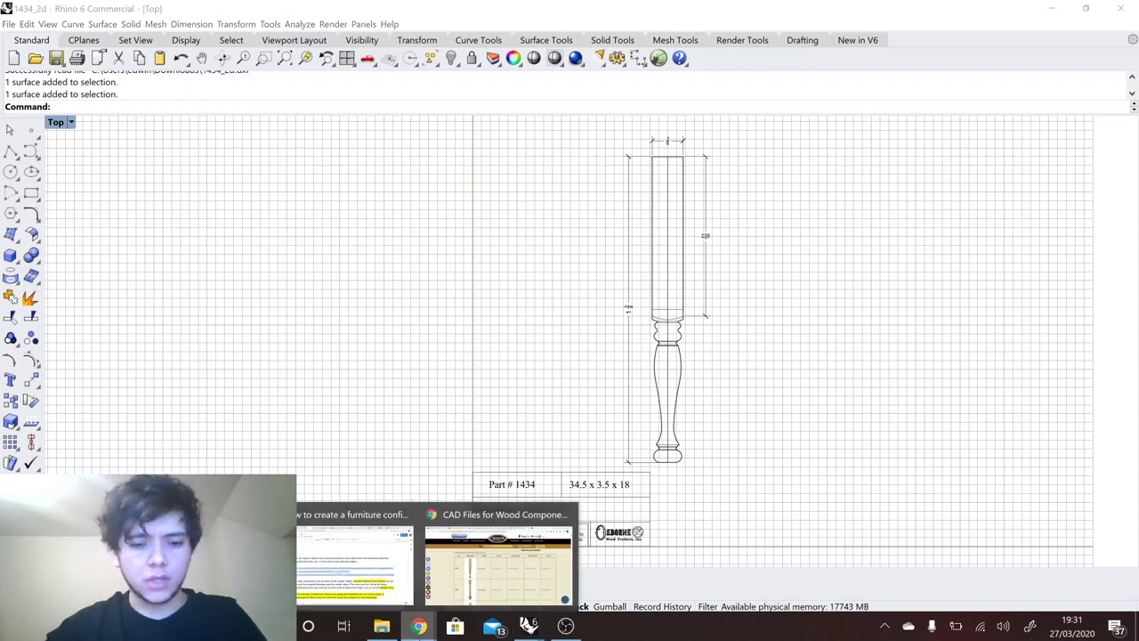
mouse_move(529, 623)
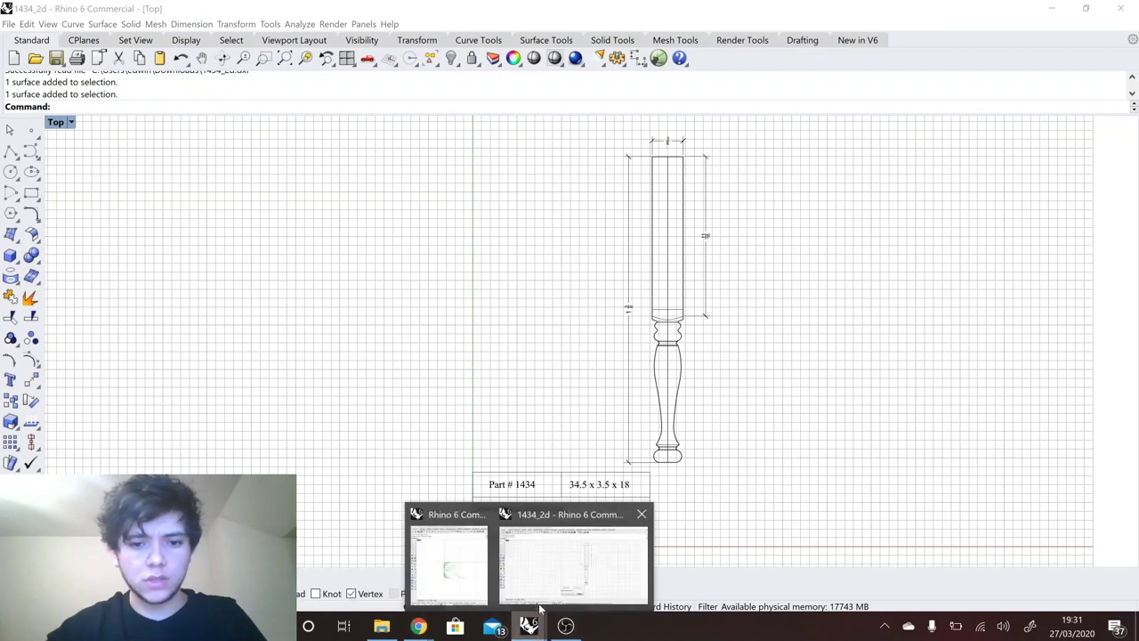
left_click(449, 566)
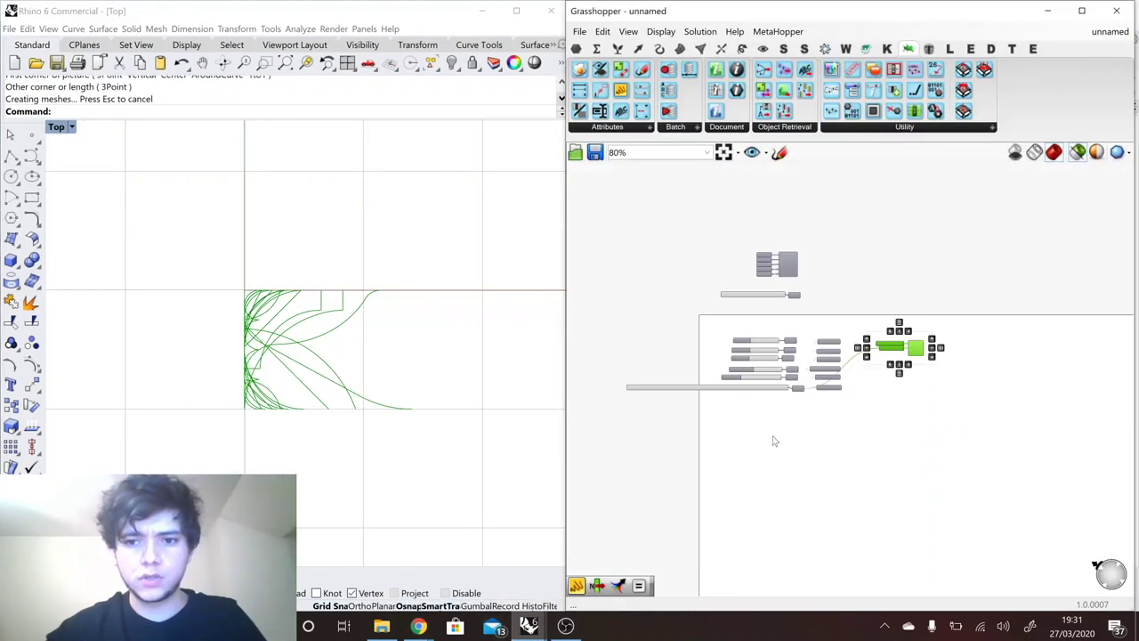
Move the style1_Crv to style5_Crv parameters and their Entwine component below the table top profile list, and preview the leg curves.
left_click(774, 440)
scroll(785, 286, "up", 1)
left_click_drag(744, 235, 782, 443)
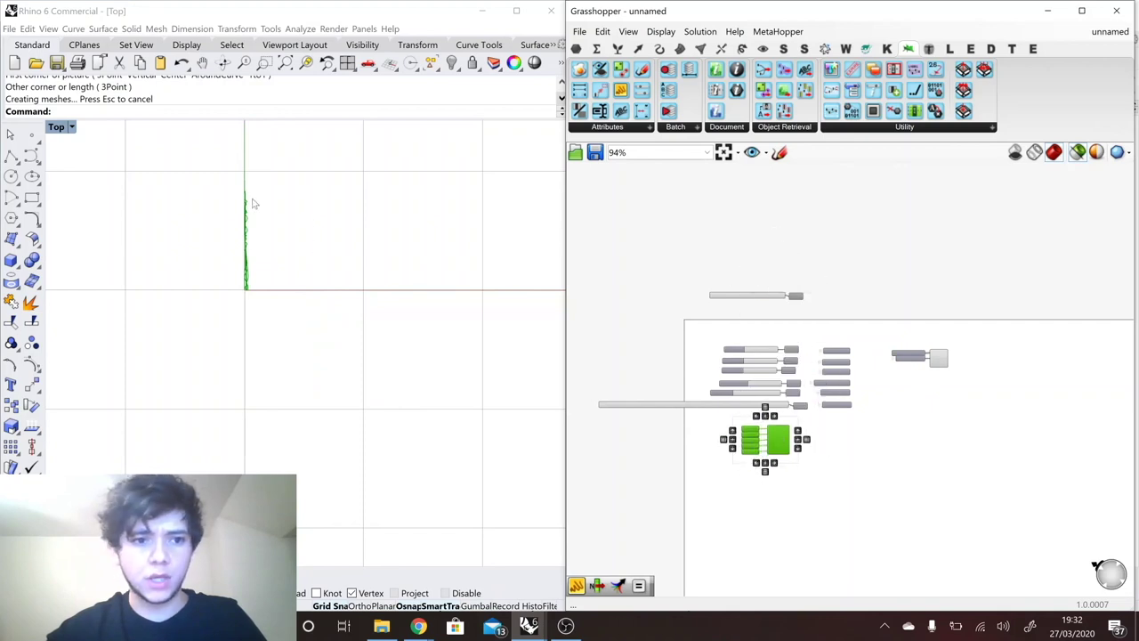
scroll(252, 204, "up", 2)
left_click(783, 499)
scroll(773, 469, "up", 1)
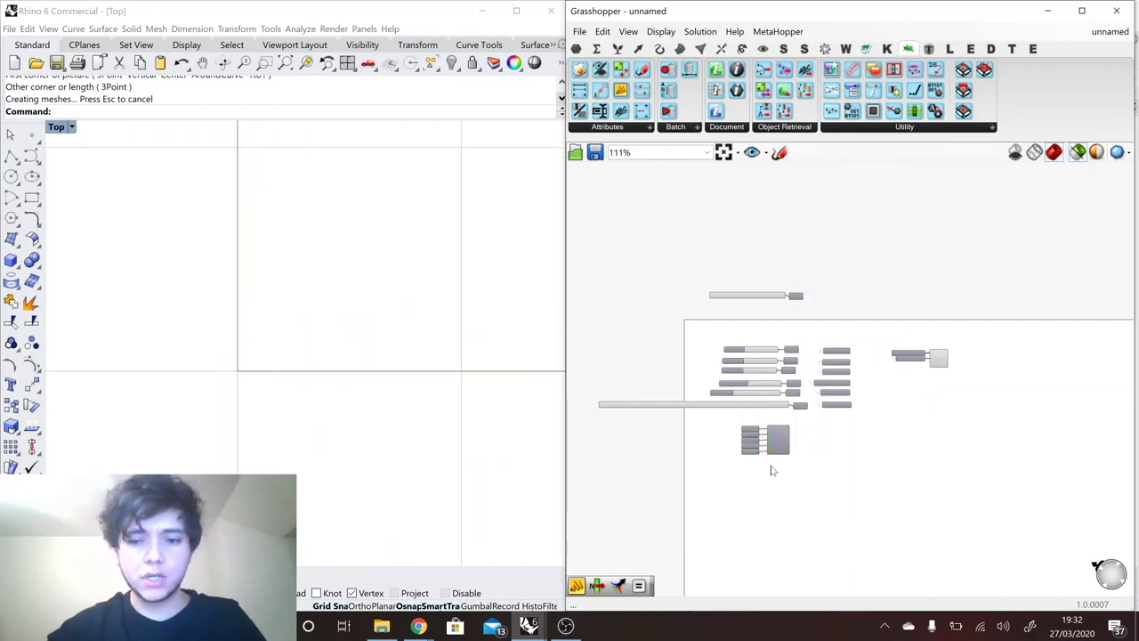
left_click(779, 448)
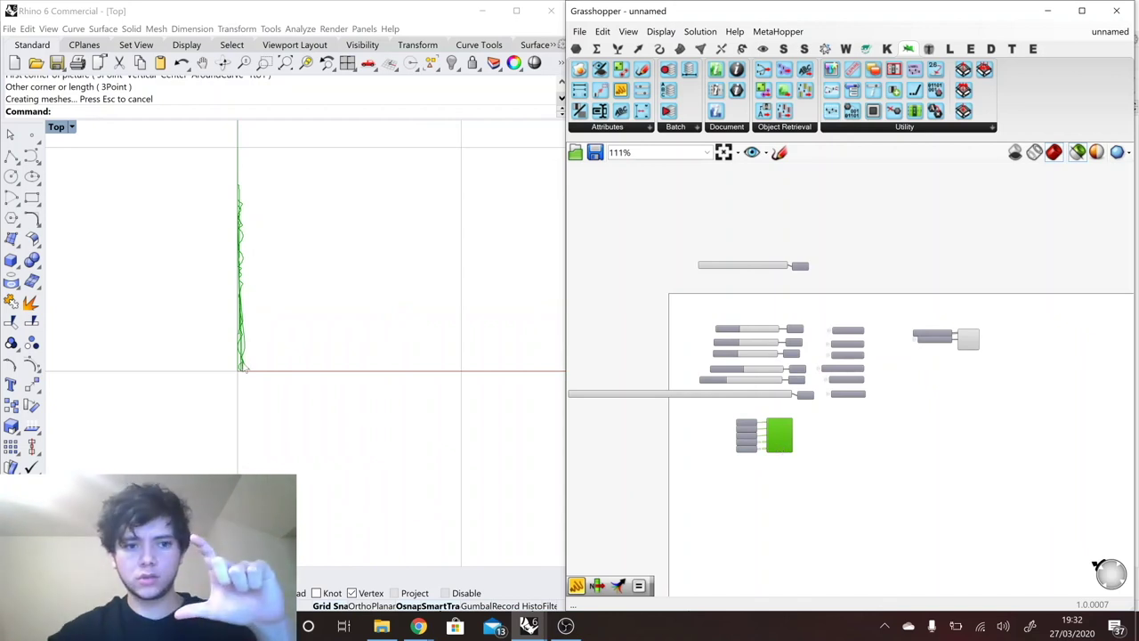
scroll(251, 411, "down", 1)
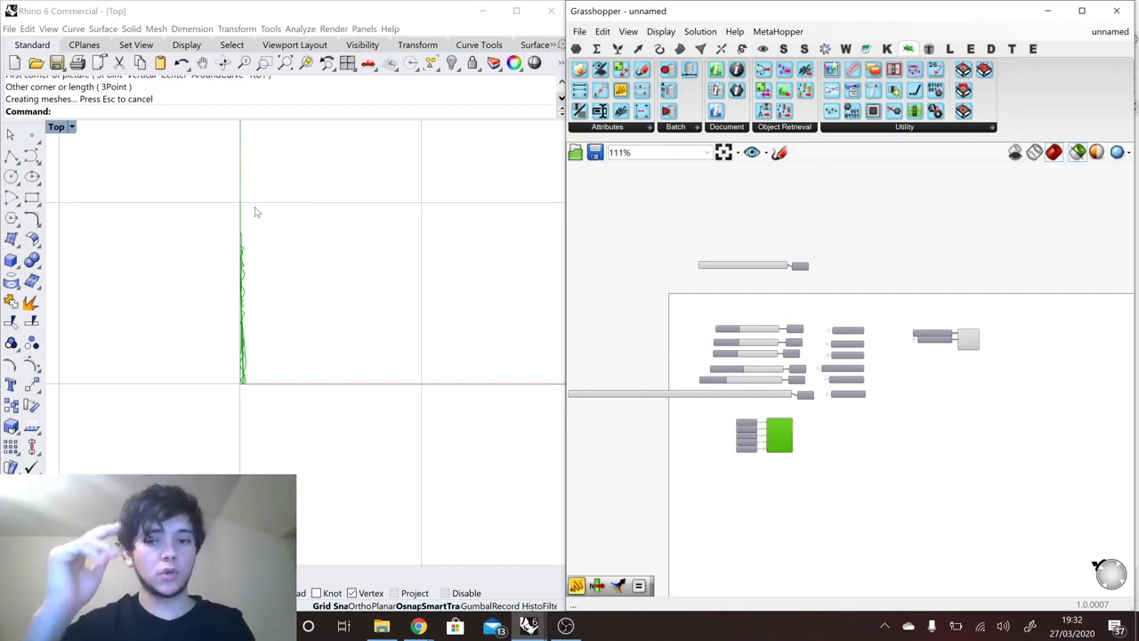
Move the Leg Profile list and its integer parameter between the table top profile list and the leg style curves.
scroll(873, 262, "up", 5)
left_click_drag(890, 268, 757, 212)
scroll(732, 215, "down", 7)
scroll(755, 345, "up", 5)
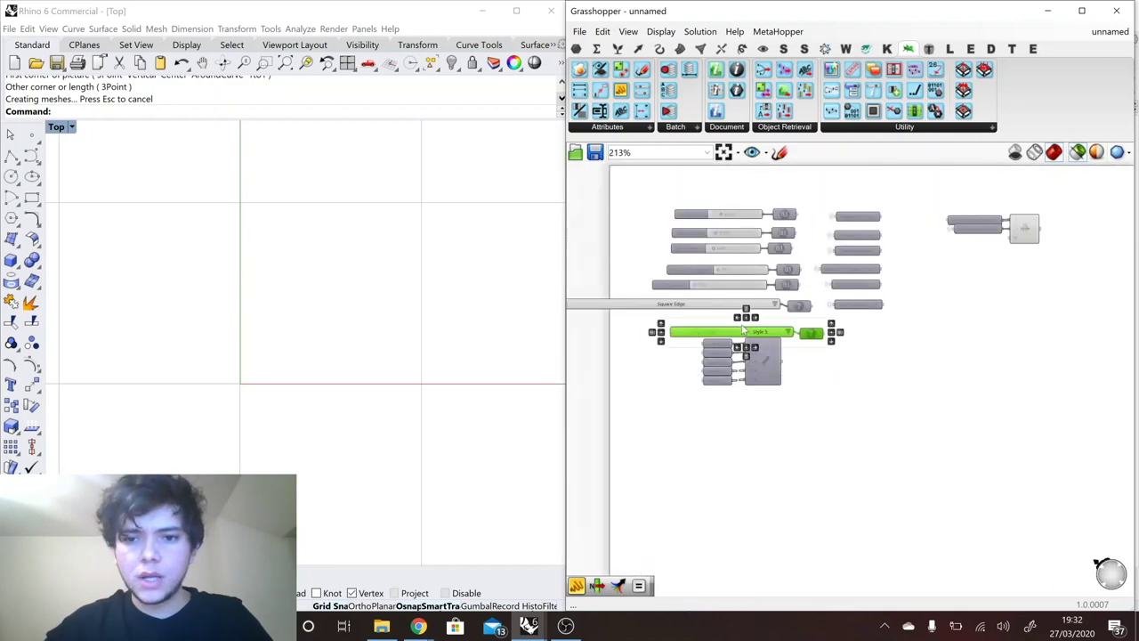
left_click(848, 475)
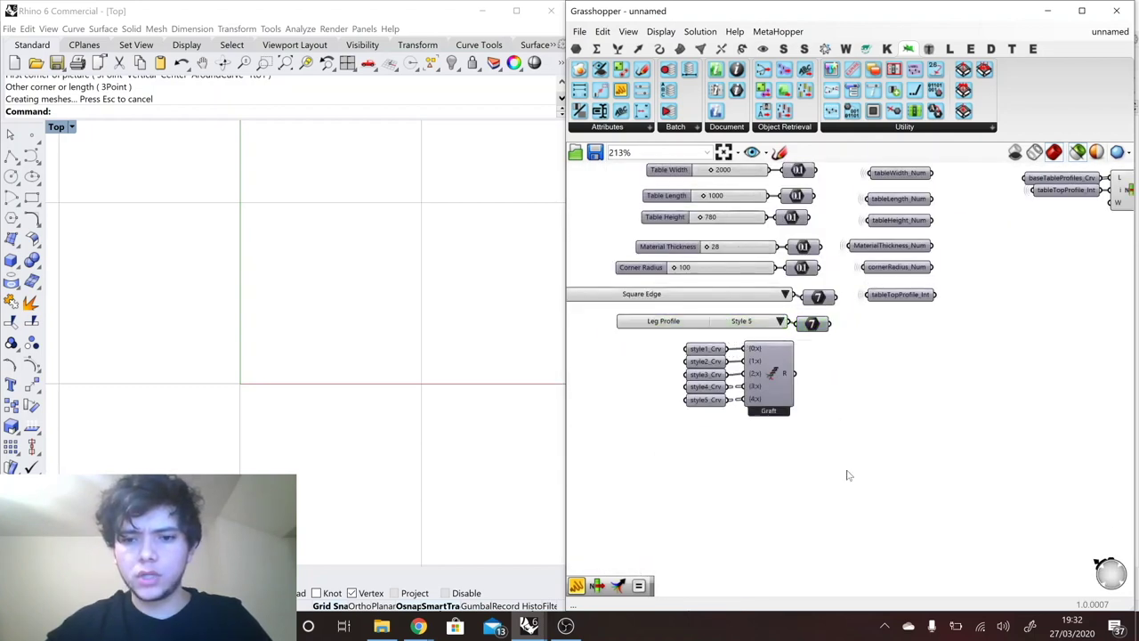
scroll(669, 404, "down", 2)
scroll(1073, 258, "up", 1)
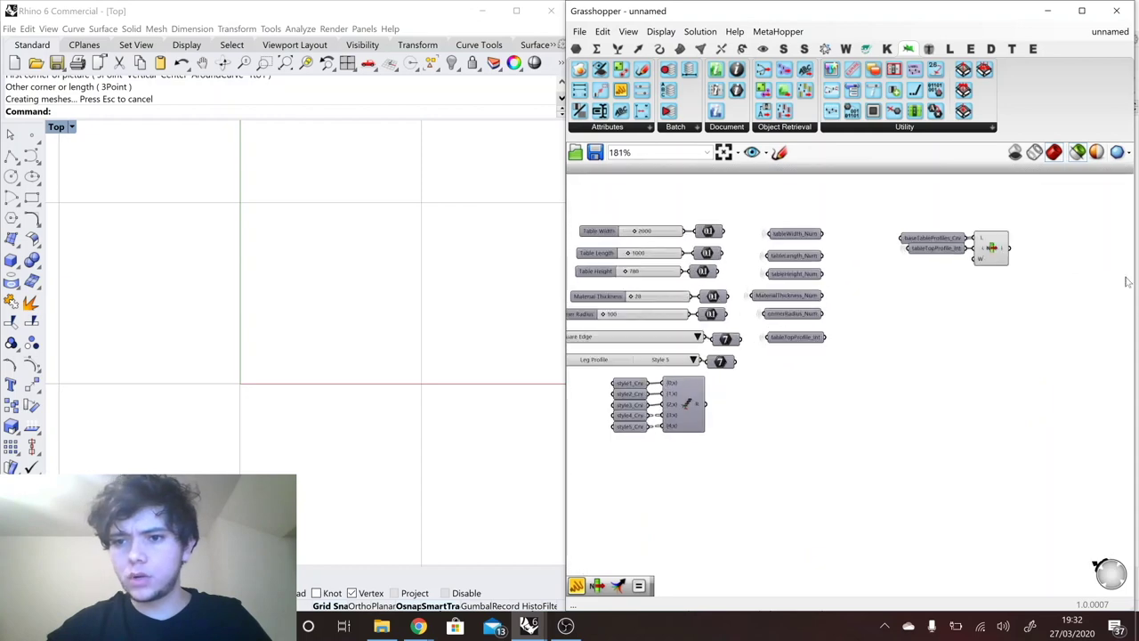
Duplicate the tableWidth_Num, tableLength_Num, MaterialThickness_Num and cornerRadius_Num parameters and place the copies below the table top profile List Item.
right_click_drag(643, 335, 623, 333)
scroll(623, 337, "down", 3)
scroll(868, 303, "up", 3)
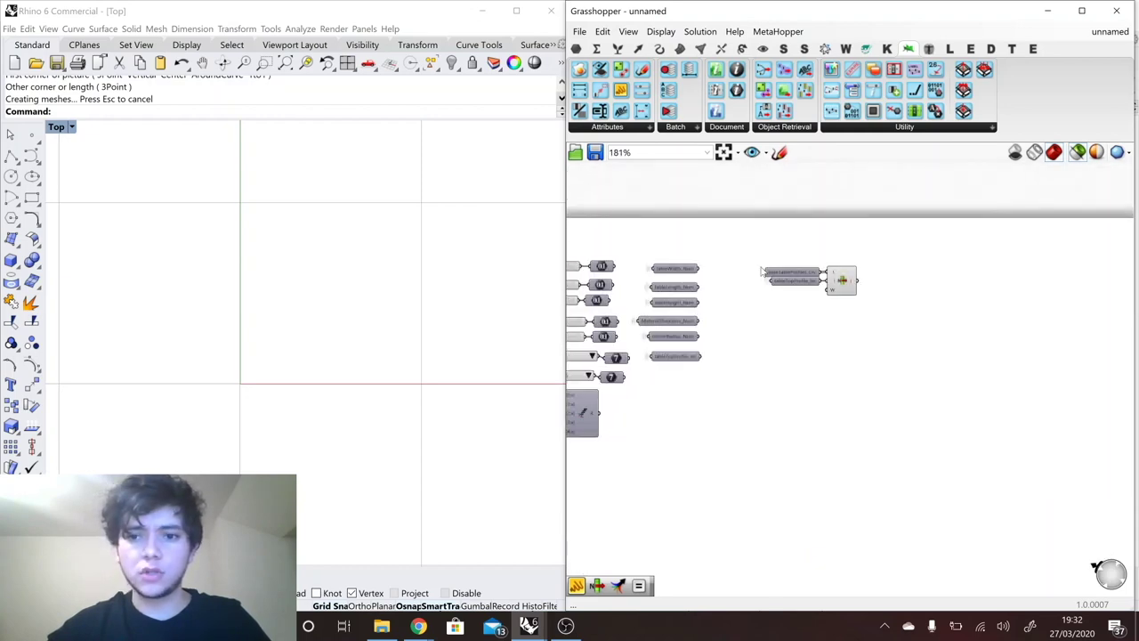
left_click(848, 281)
scroll(811, 312, "up", 1)
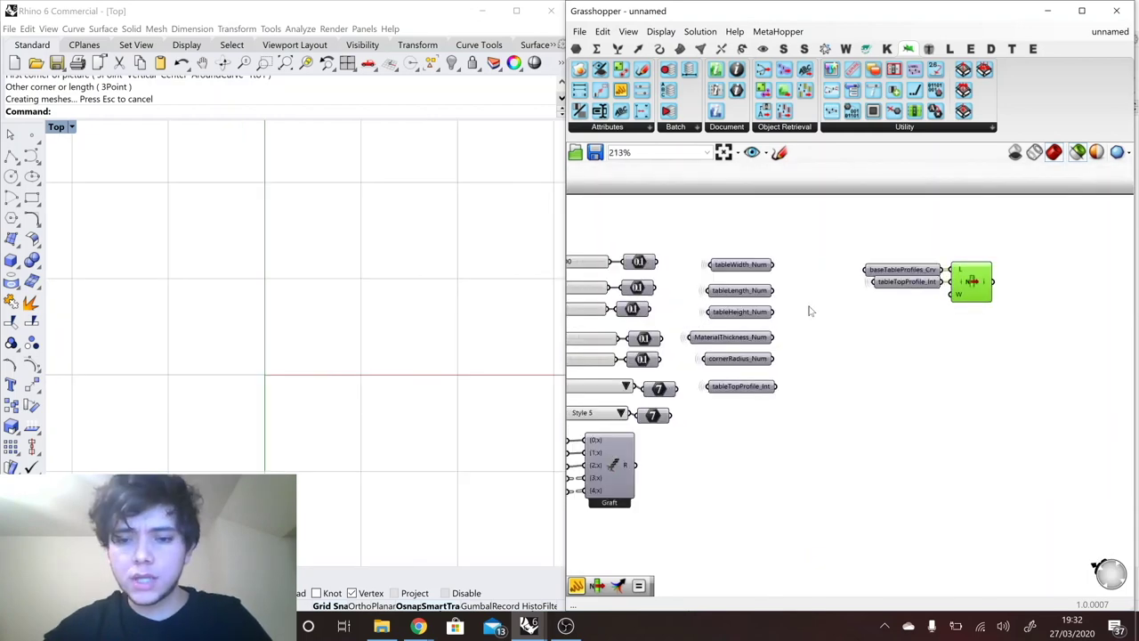
left_click(755, 267)
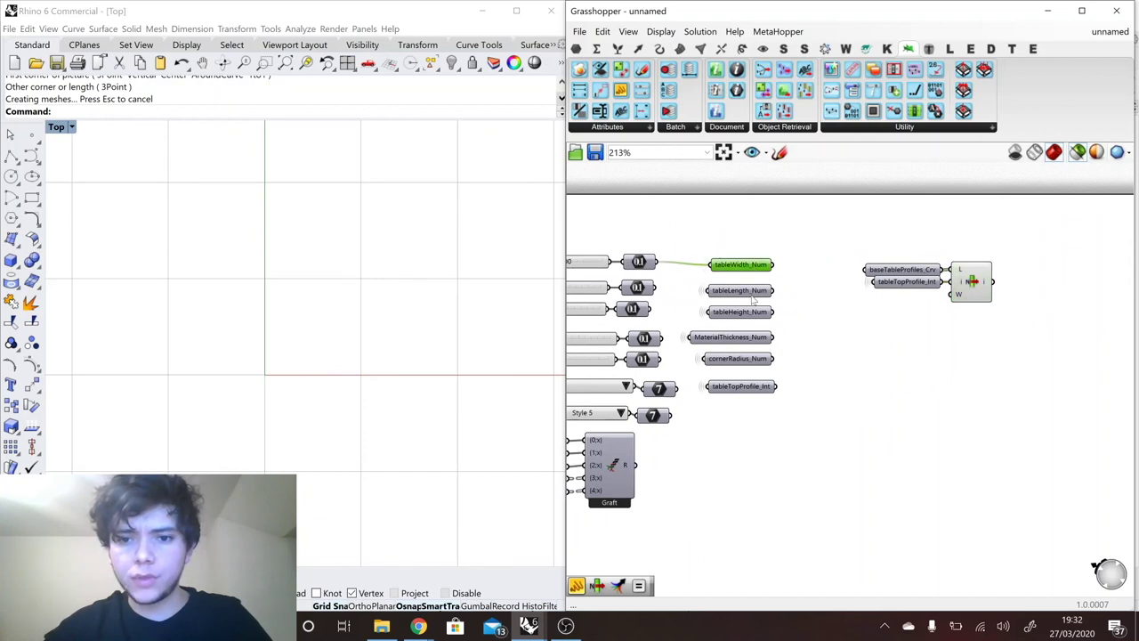
left_click(752, 301, "shift")
scroll(881, 303, "up", 1)
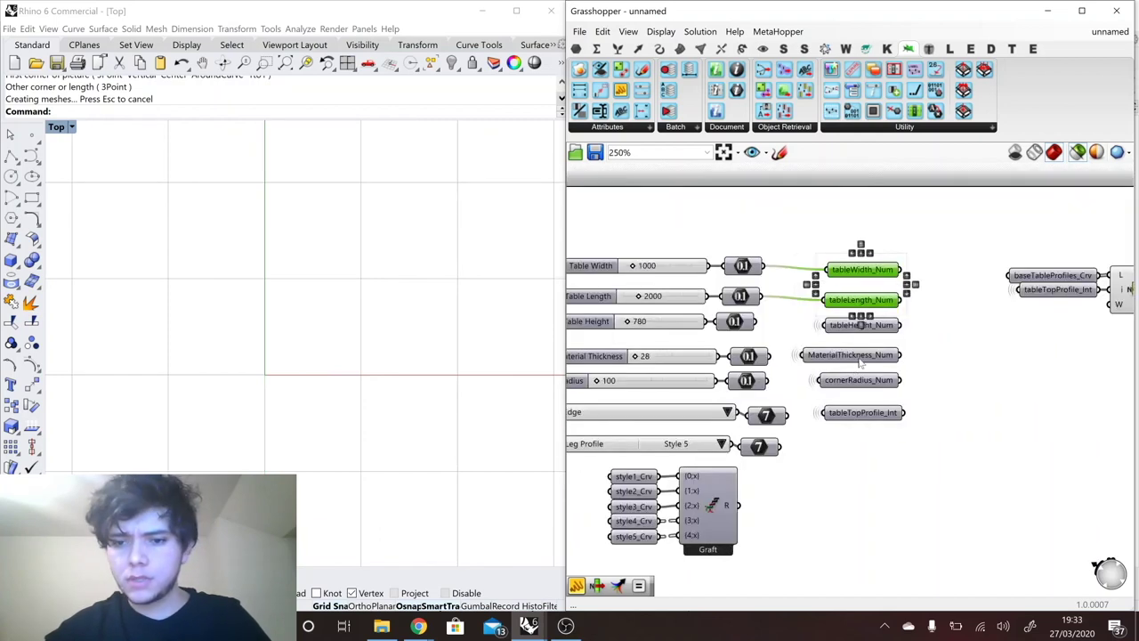
left_click(860, 357, "shift")
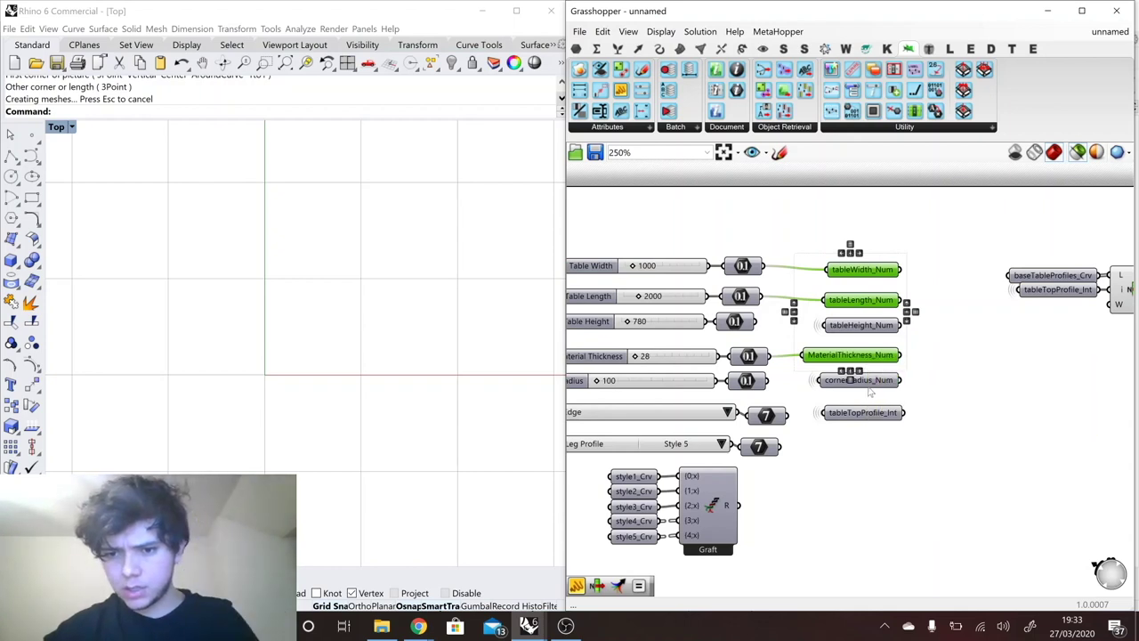
left_click(874, 382, "shift")
key("ctrl+c")
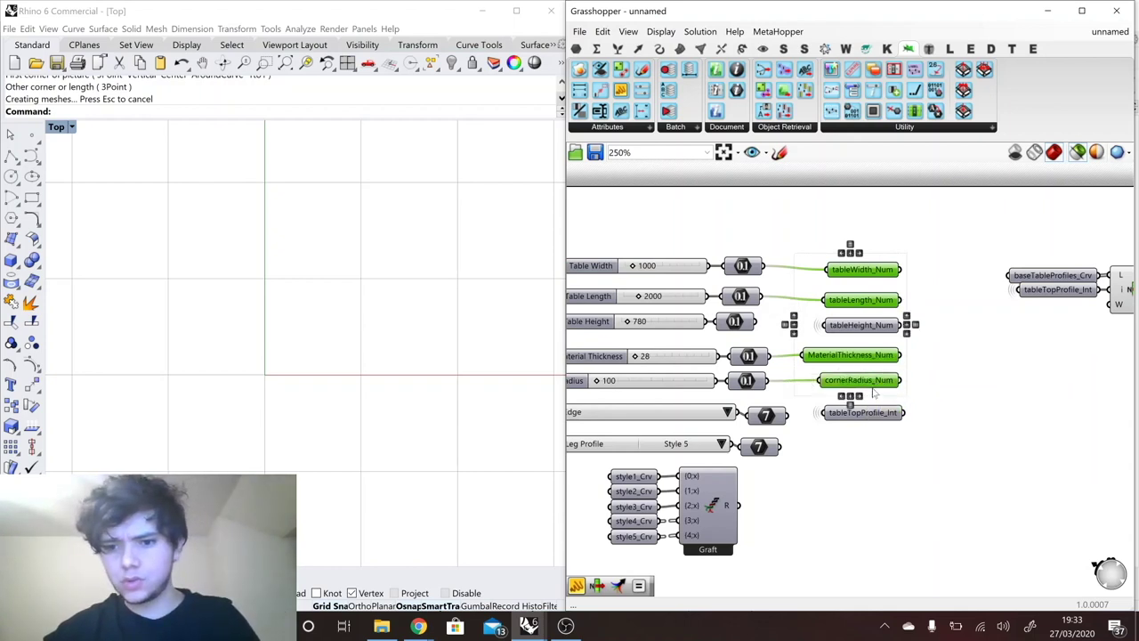
key("ctrl+v")
left_click_drag(869, 390, 830, 346)
scroll(828, 343, "down", 4)
left_click_drag(945, 359, 815, 440)
scroll(1039, 374, "up", 4)
left_click(997, 374)
scroll(1022, 365, "up", 1)
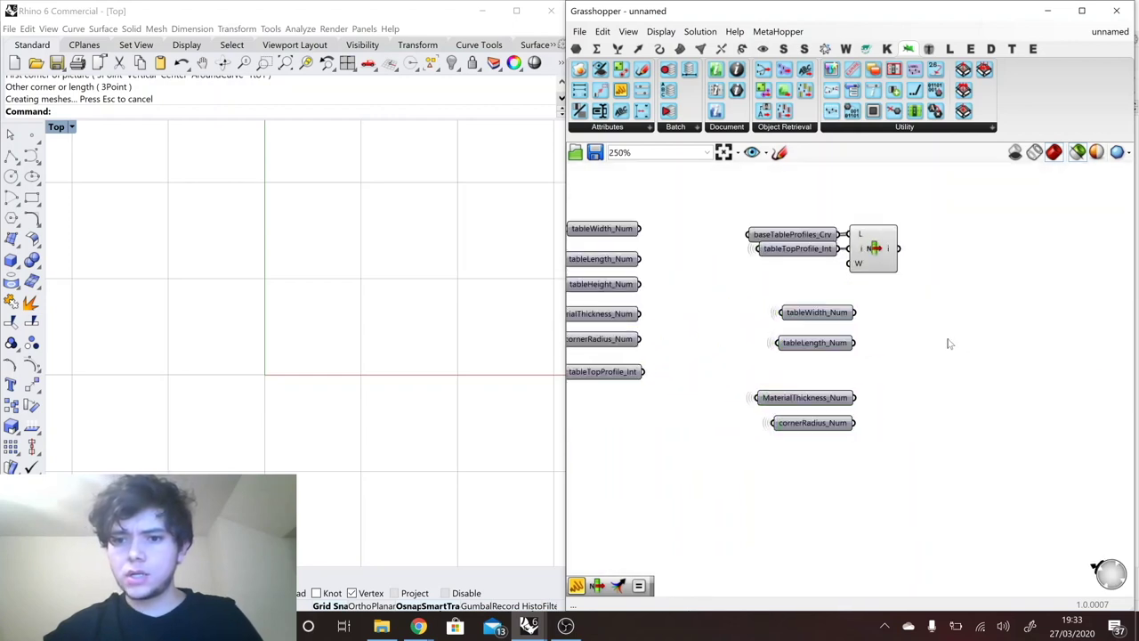
Add a Rectangle component beside the copied parameters and move the tableWidth_Num copy below tableLength_Num.
double_click(941, 338)
type("rectang")
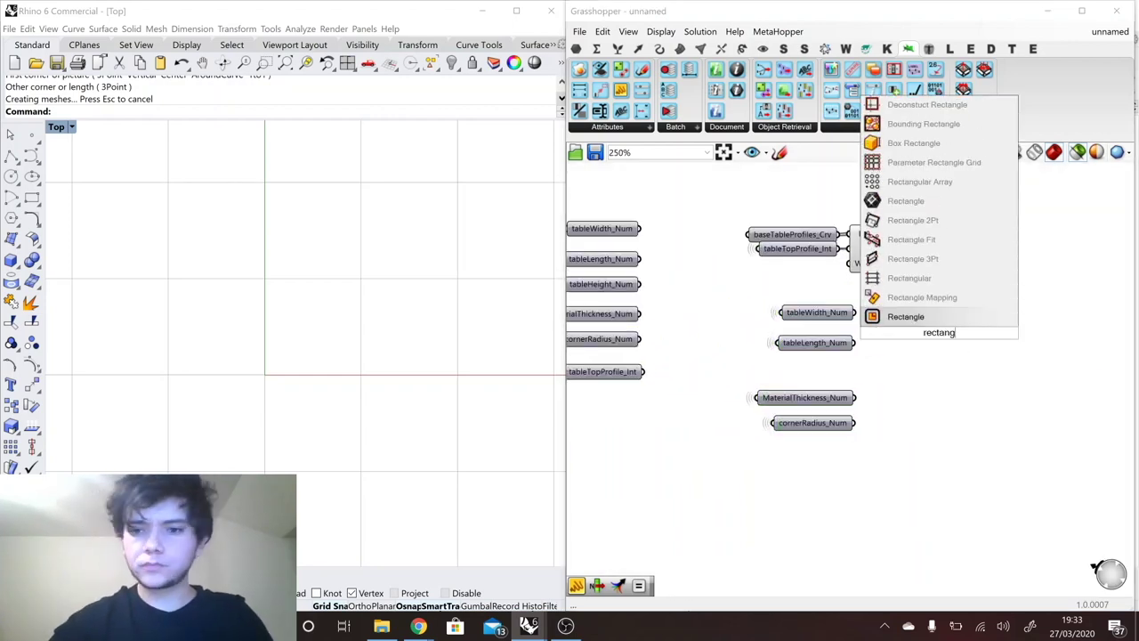
key("Return")
left_click_drag(833, 342, 837, 366)
left_click_drag(938, 332, 959, 331)
Add a Construct Domain component and wire the tableLength_Num copy to its A and B inputs.
double_click(897, 338)
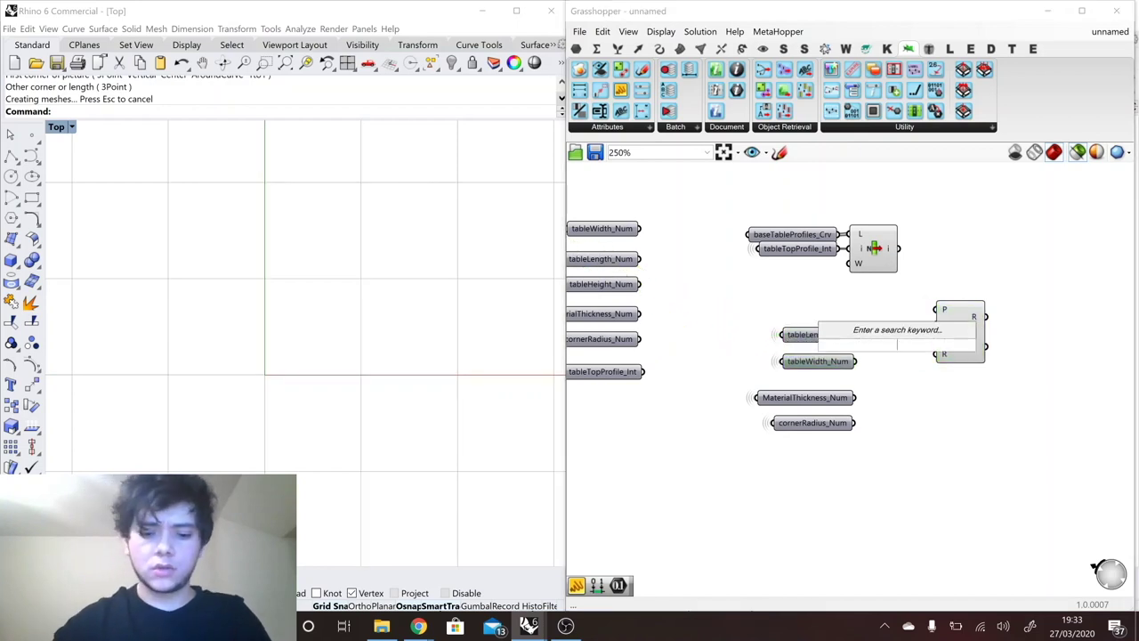
type("construct")
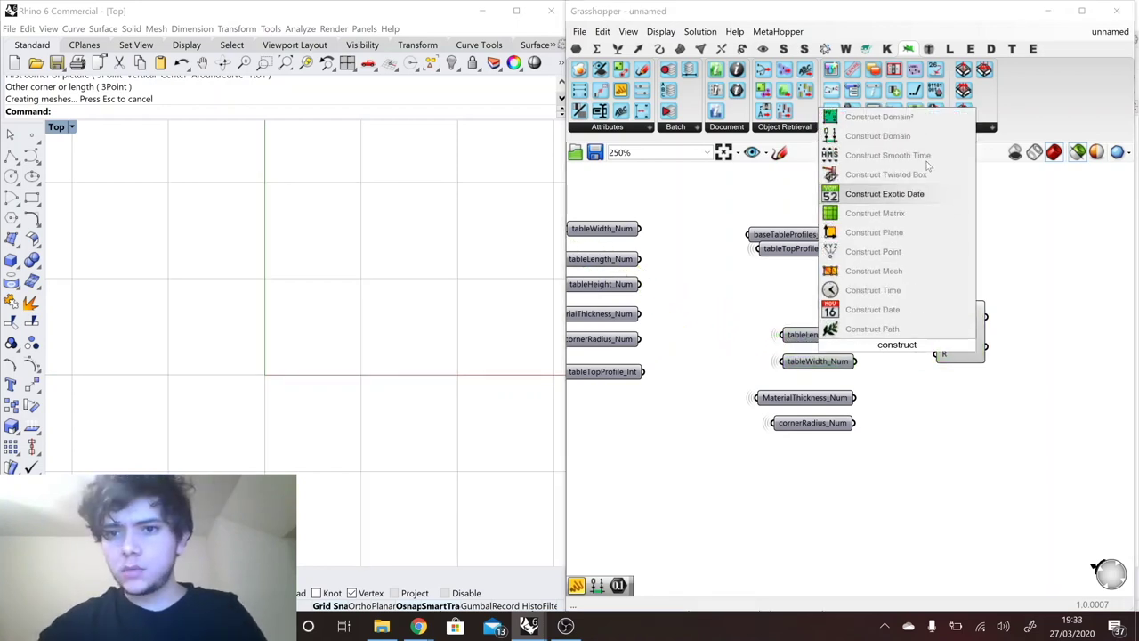
left_click(911, 142)
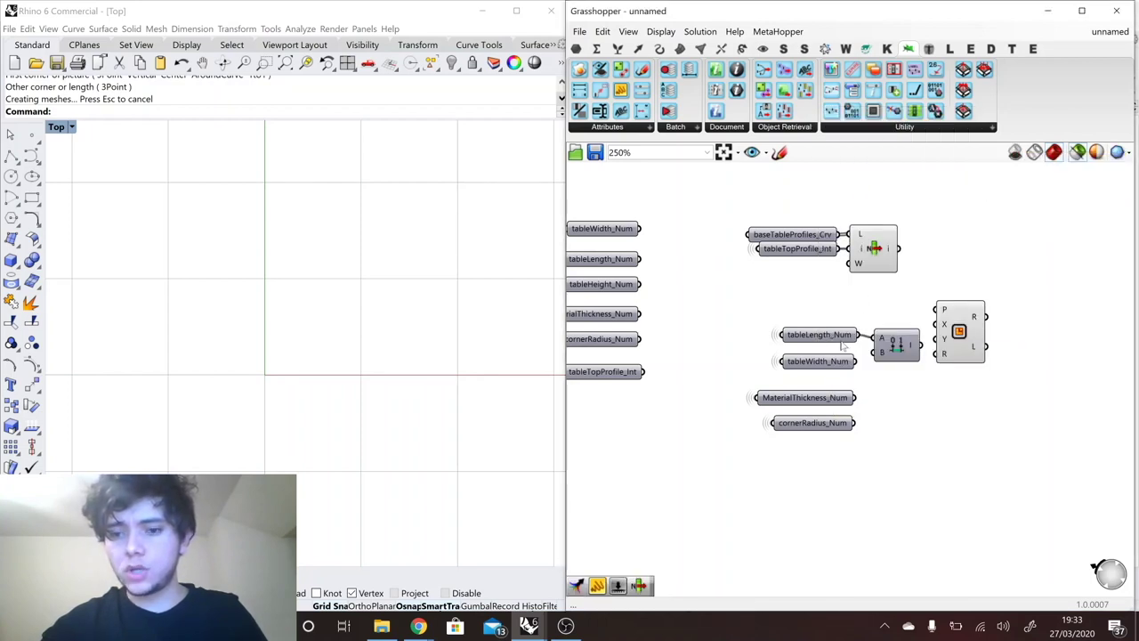
left_click_drag(858, 334, 892, 339)
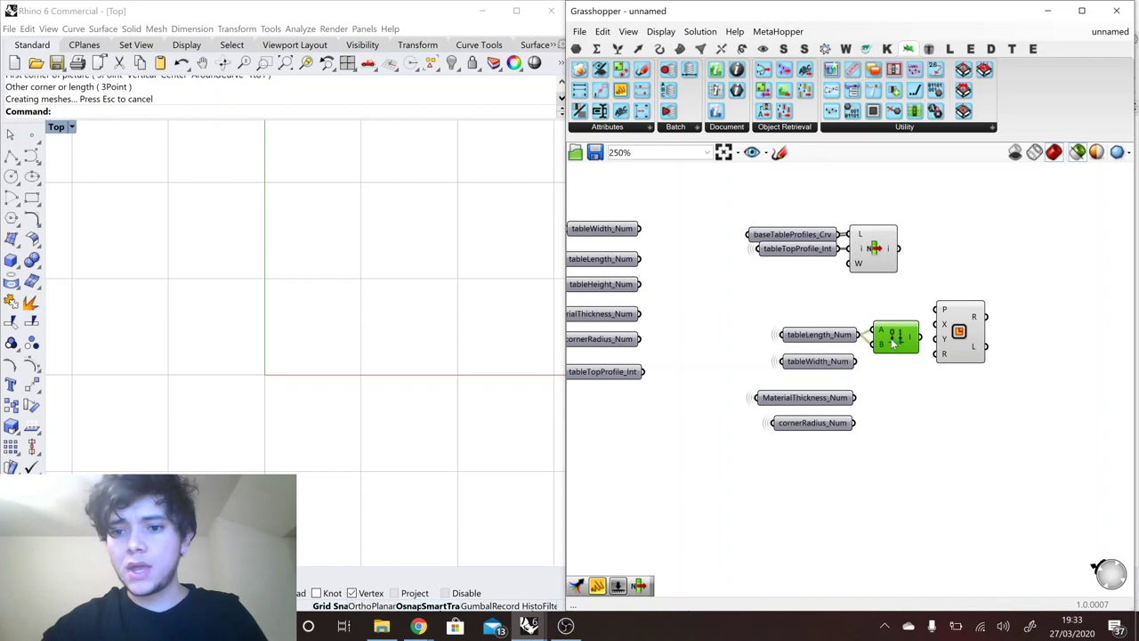
Give the copied tableLength_Num parameter the expression x/2.
right_click(825, 335)
mouse_move(906, 451)
left_click(1037, 465)
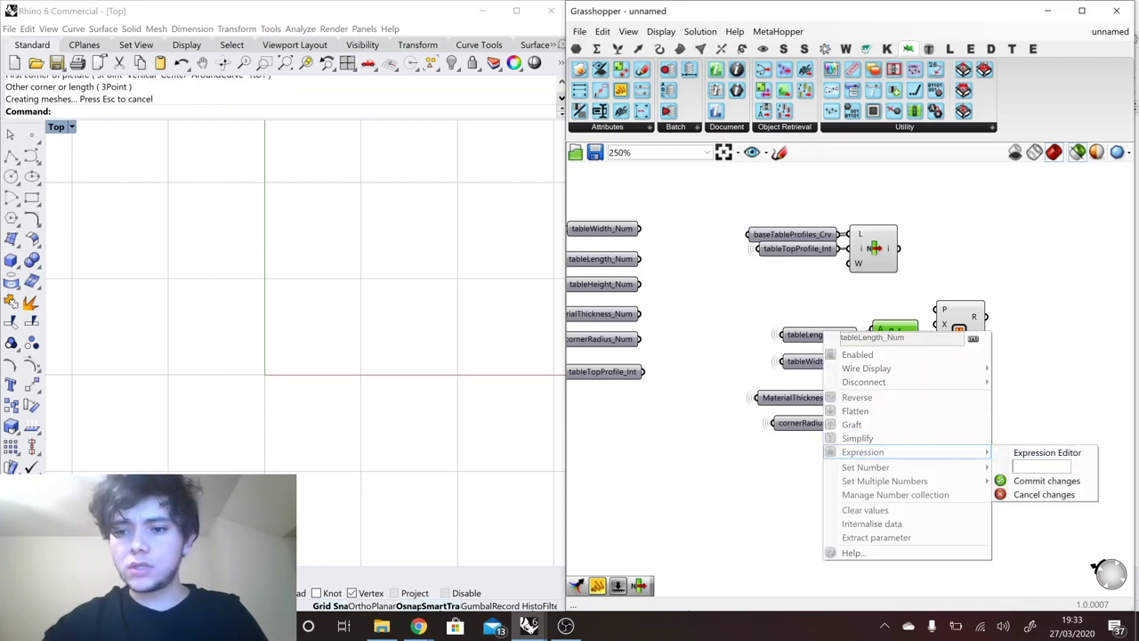
type("x/")
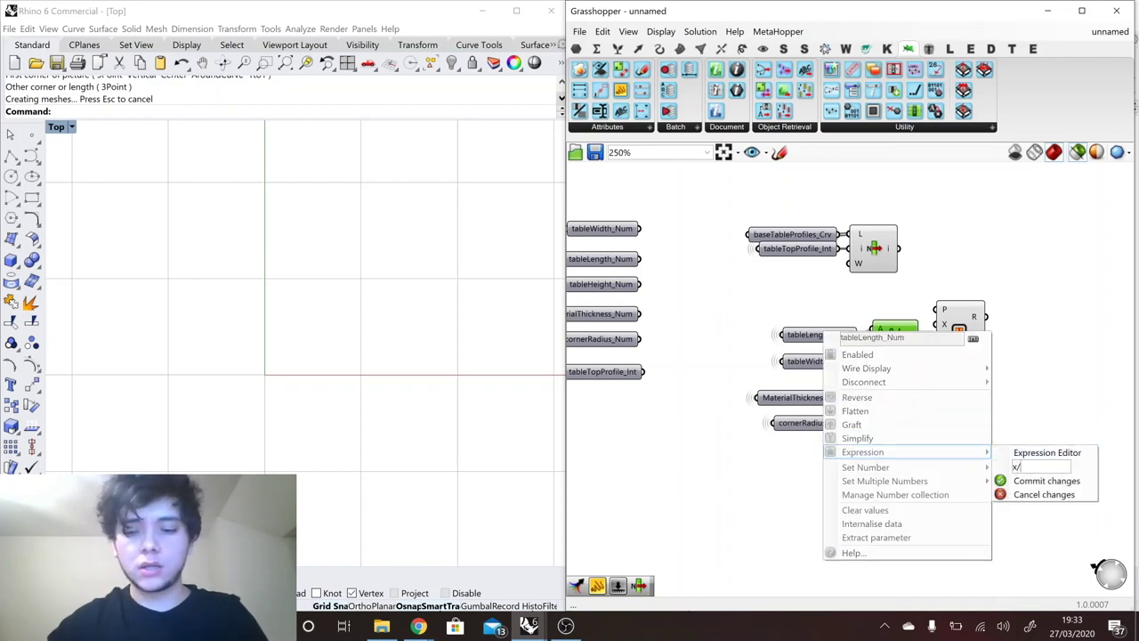
type("2")
left_click(1030, 480)
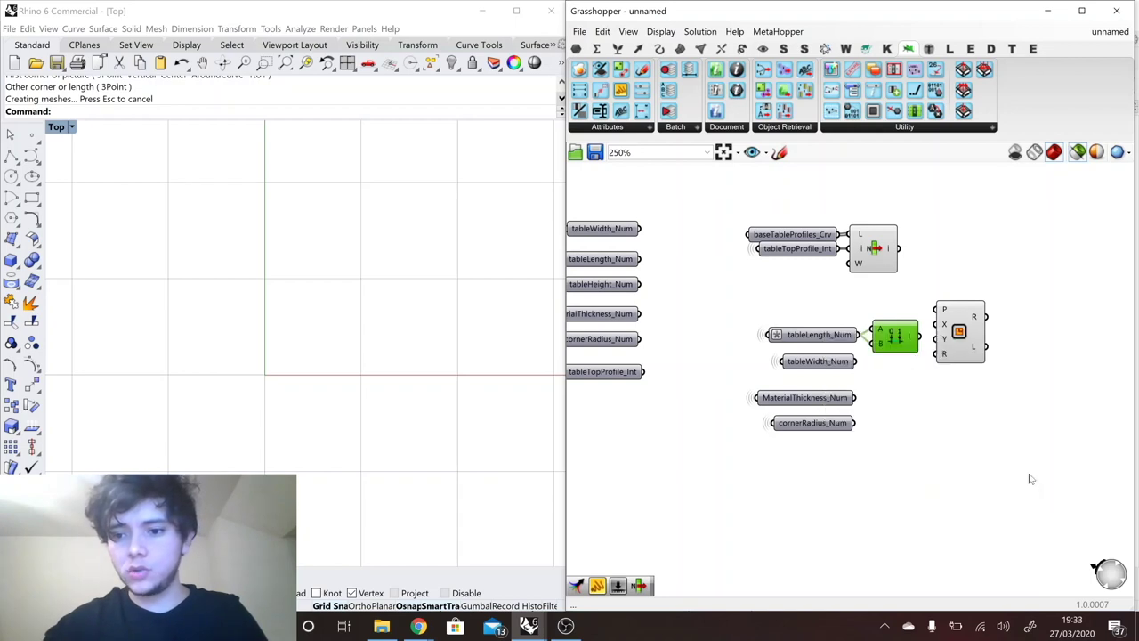
Set the expression of the domain's A input to -x and wire the domain to the Rectangle's X input.
right_click(883, 330)
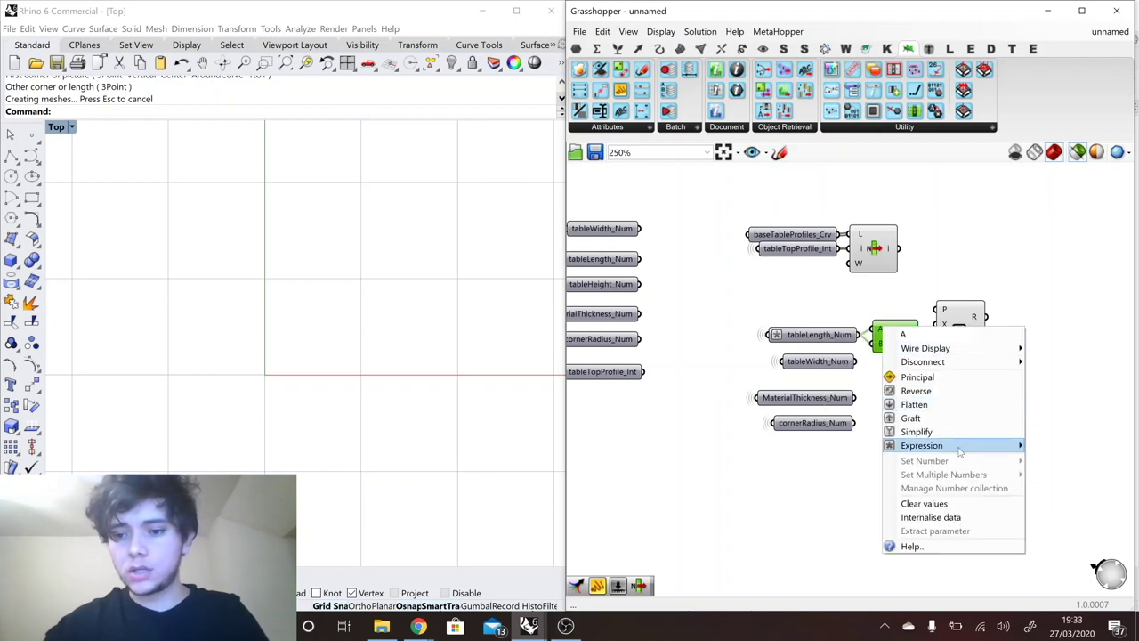
mouse_move(959, 449)
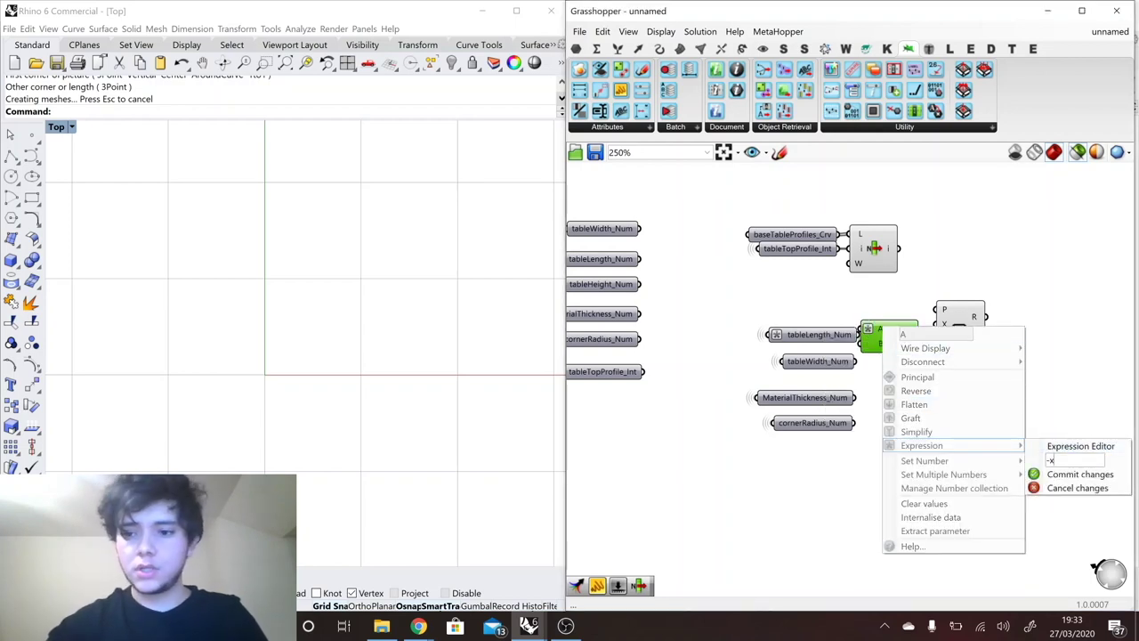
left_click(1077, 474)
left_click_drag(880, 330, 889, 330)
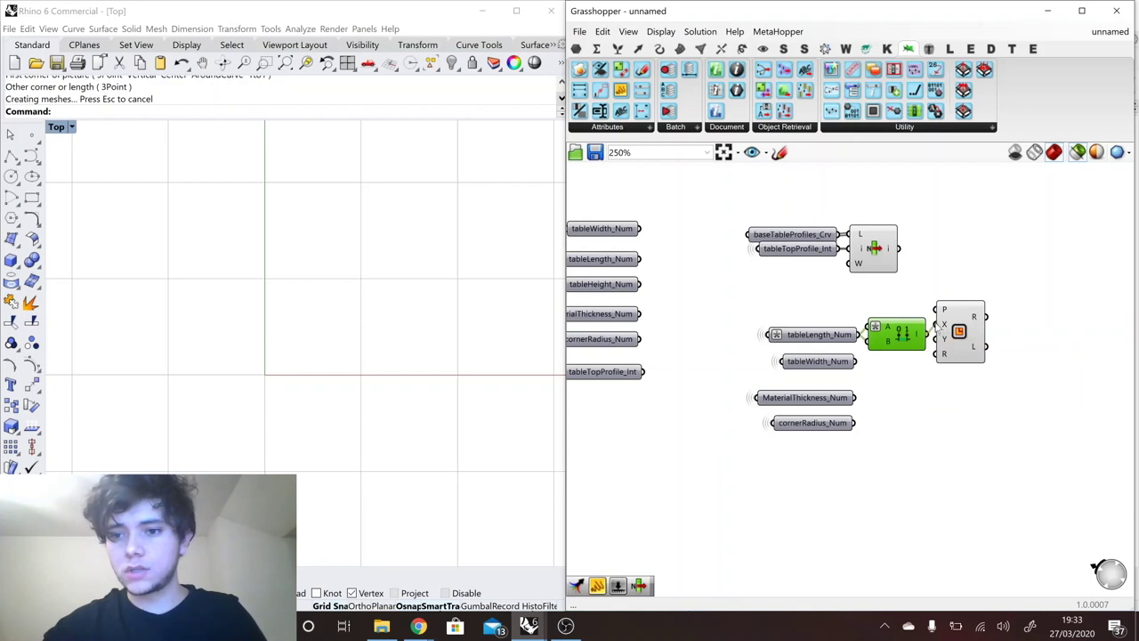
left_click(964, 334)
left_click_drag(965, 336, 973, 348)
Duplicate the Construct Domain for tableWidth_Num, halve that parameter with an expression, and wire the new domain to the Rectangle's Y input.
left_click(828, 365)
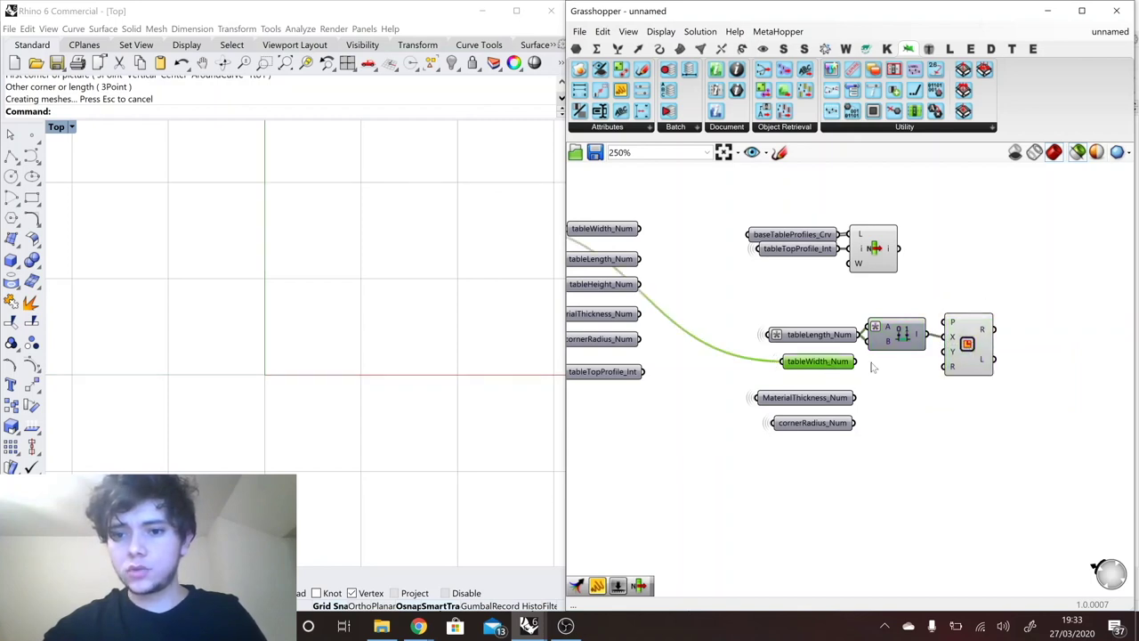
left_click(888, 337)
left_click_drag(890, 342, 884, 371, "alt")
right_click(837, 369)
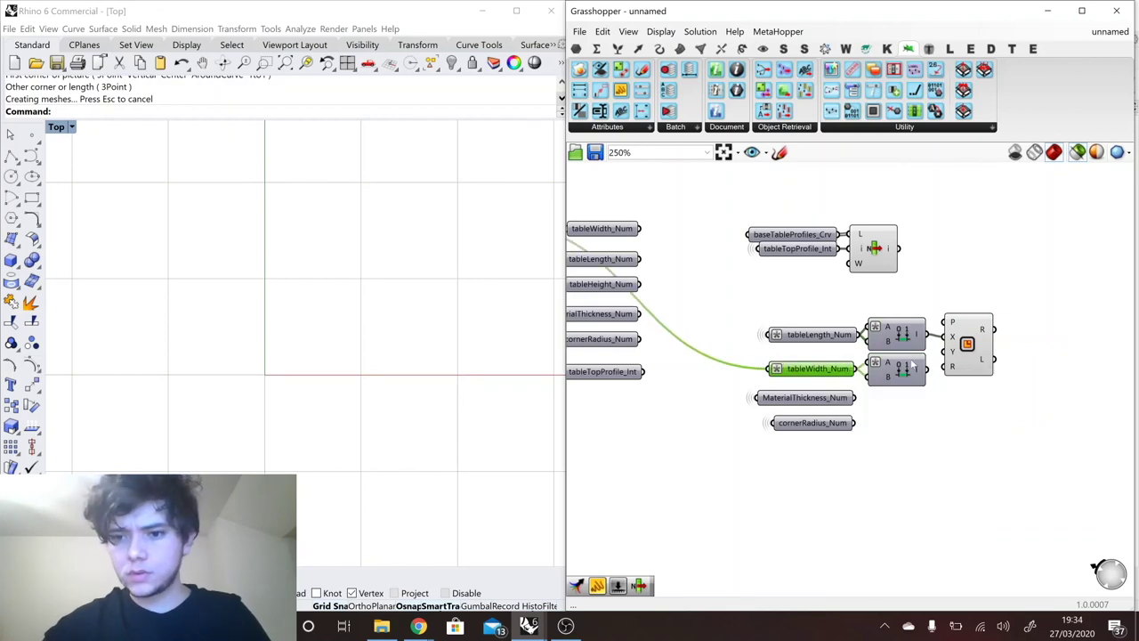
left_click_drag(927, 369, 945, 352)
left_click_drag(967, 345, 969, 354)
Delete the small leftover object at the corner of the grid in Rhino's Top viewport.
scroll(375, 332, "down", 10)
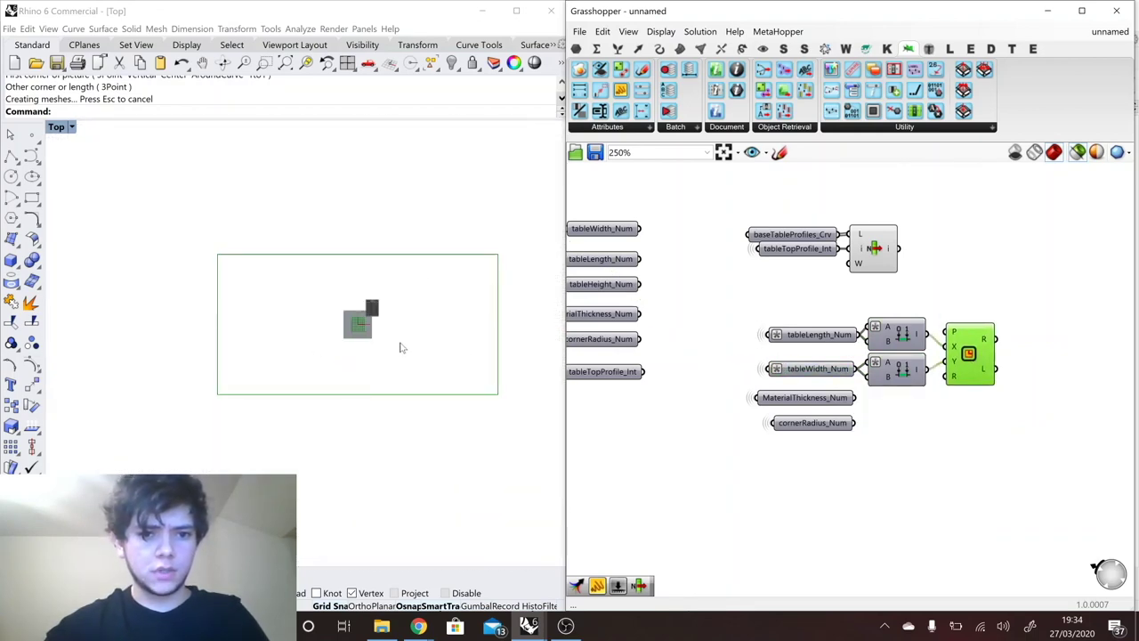
scroll(383, 320, "up", 1)
left_click(356, 299)
key("Delete")
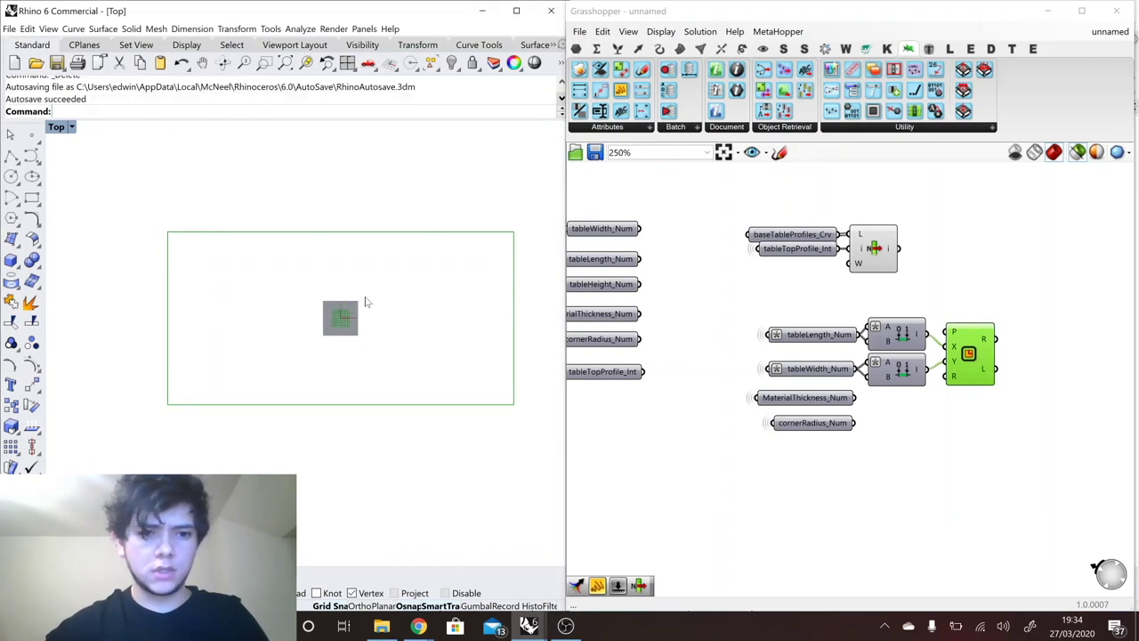
scroll(365, 302, "up", 1)
Wire cornerRadius_Num to the Rectangle's R input, align it beneath tableWidth_Num, and move MaterialThickness_Num below it.
scroll(1011, 400, "up", 1)
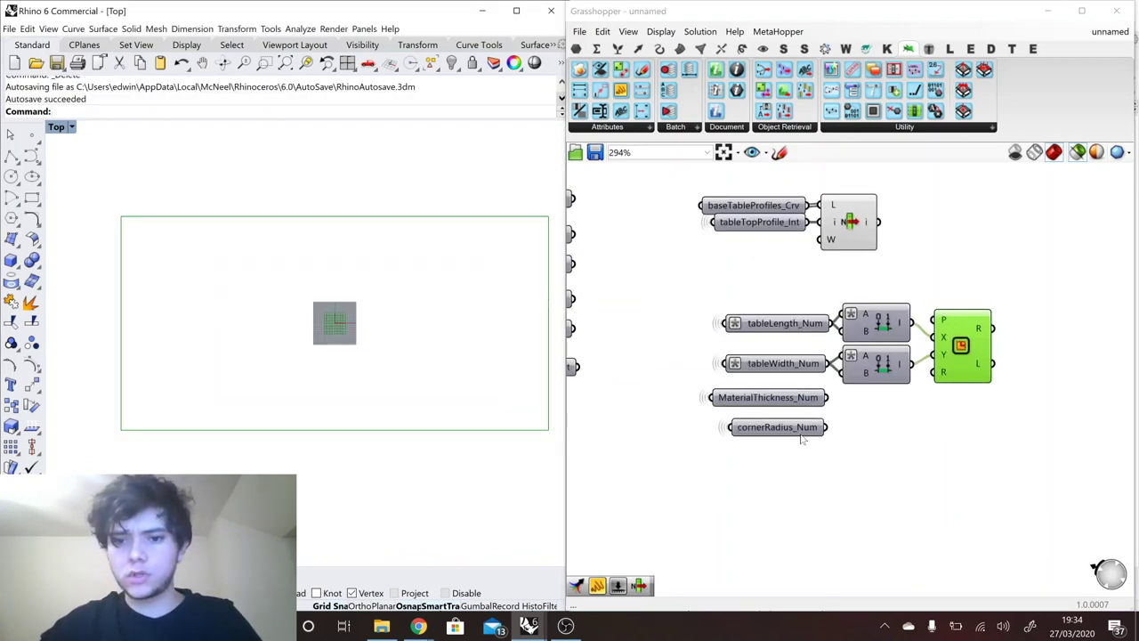
left_click_drag(825, 428, 944, 372)
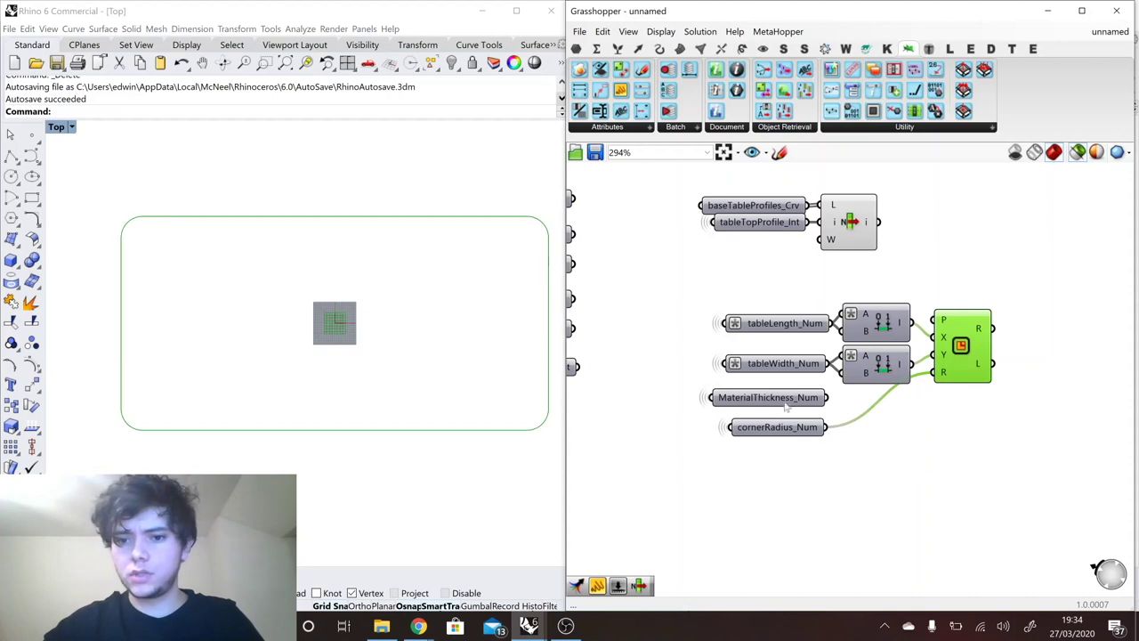
left_click(786, 398)
left_click_drag(793, 398, 795, 475)
left_click_drag(787, 431, 792, 407)
left_click_drag(961, 346, 962, 369)
left_click_drag(793, 408, 793, 399)
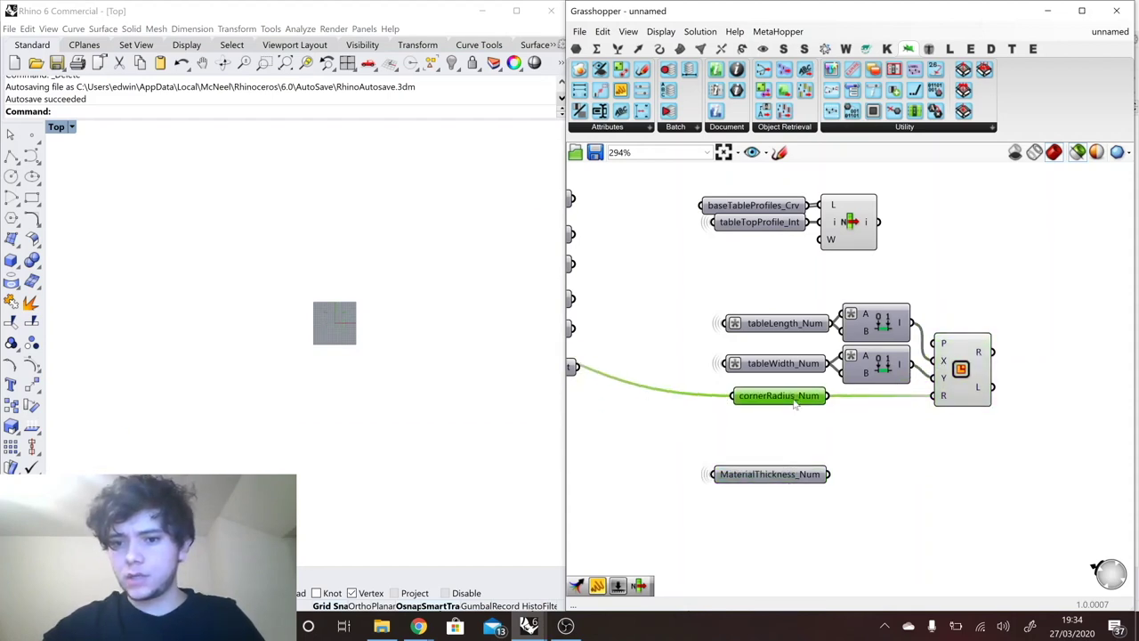
left_click(937, 397)
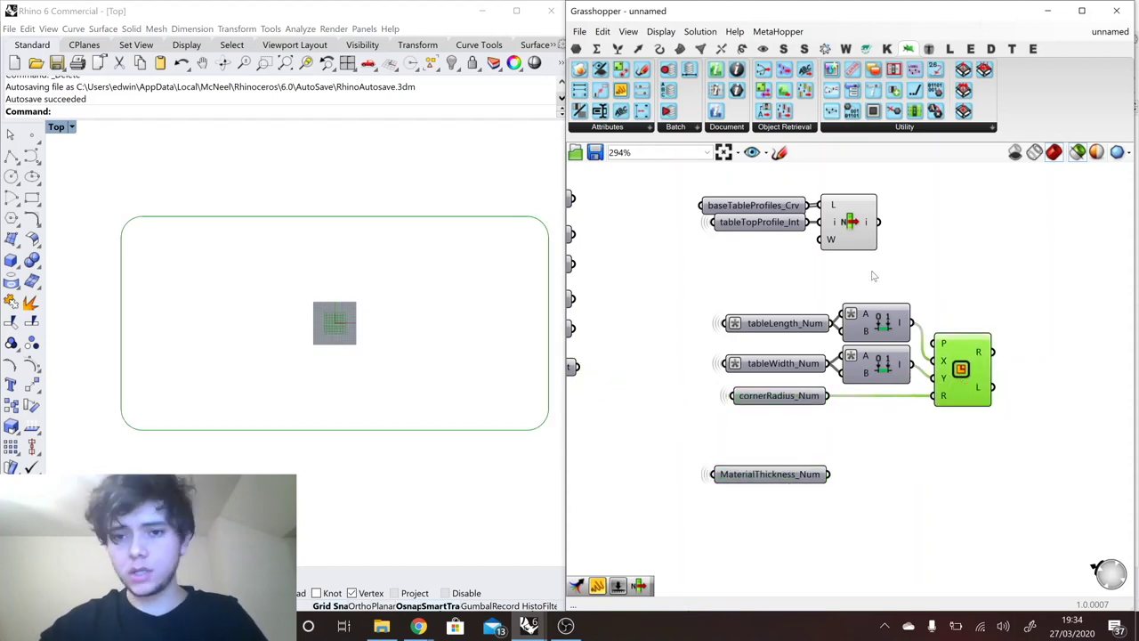
Move the List Item and its two inputs closer to the rectangle group and add a Scale component beside them.
left_click(853, 229)
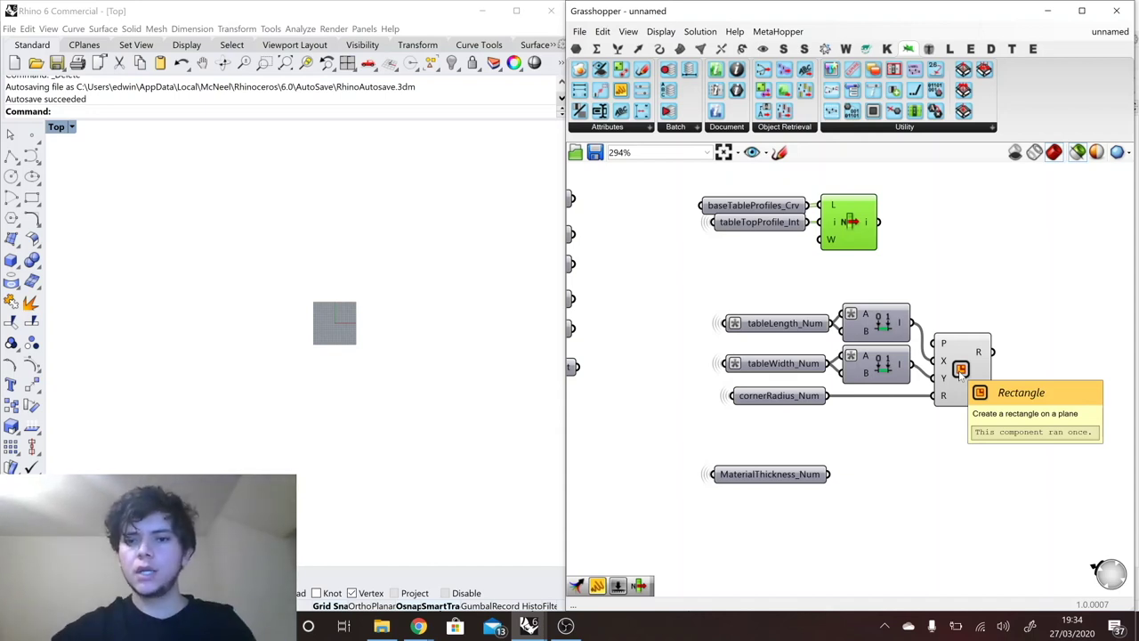
left_click_drag(906, 273, 789, 218)
left_click_drag(851, 228, 864, 242)
double_click(937, 259)
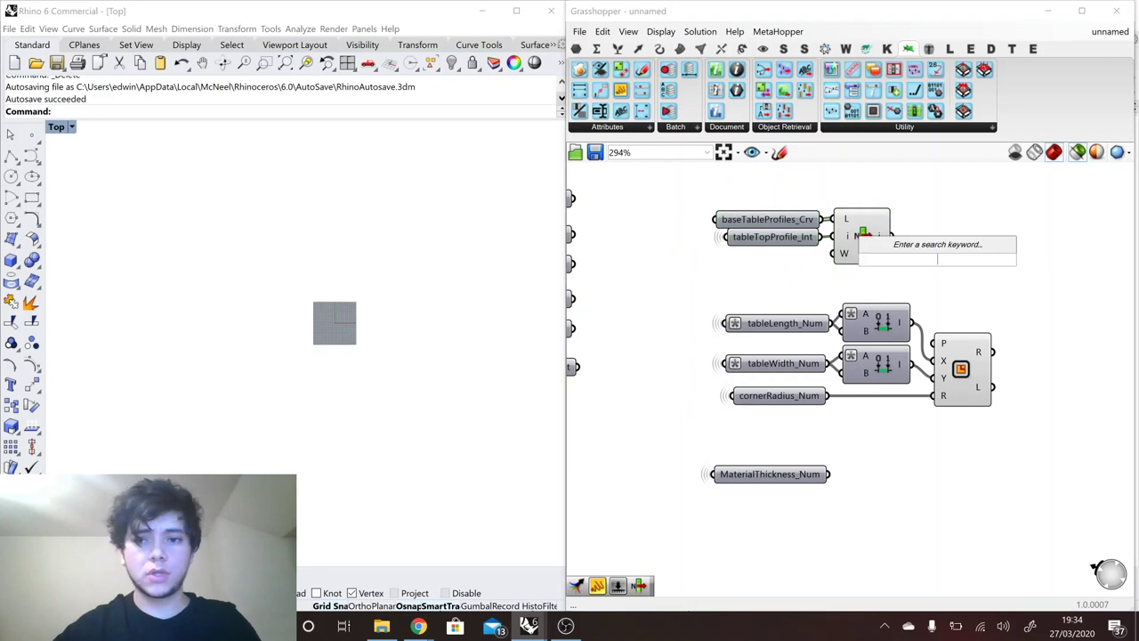
type("scale")
key("Return")
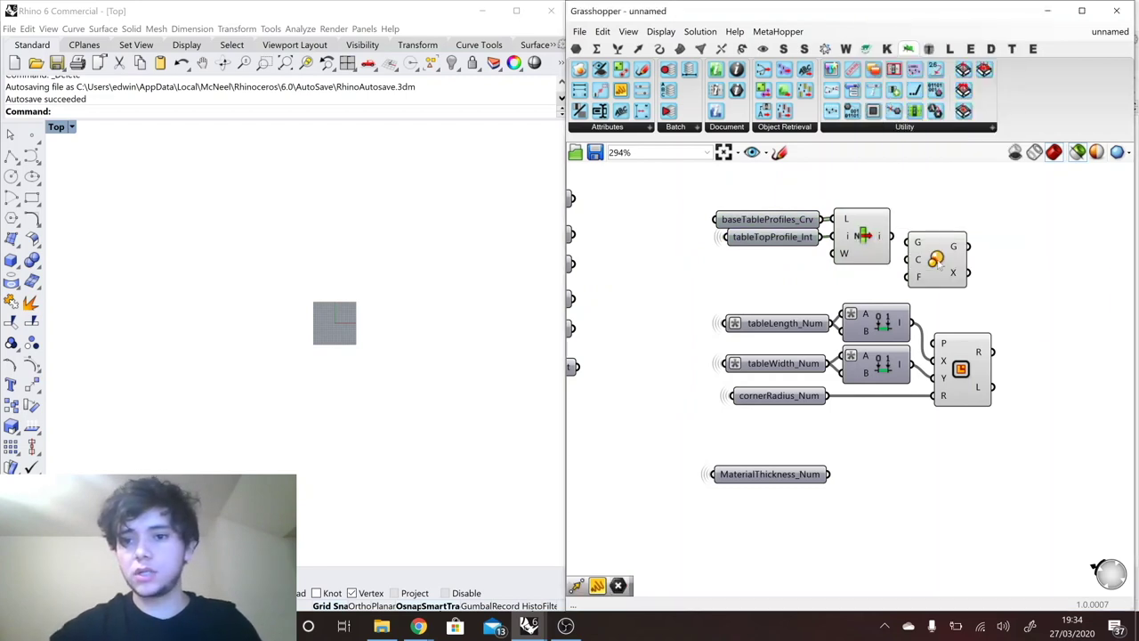
Place MaterialThickness_Num under tableTopProfile_Int, then wire the List Item output to Scale's geometry and the thickness to its factor.
left_click_drag(771, 482, 762, 285)
left_click_drag(889, 236, 918, 244)
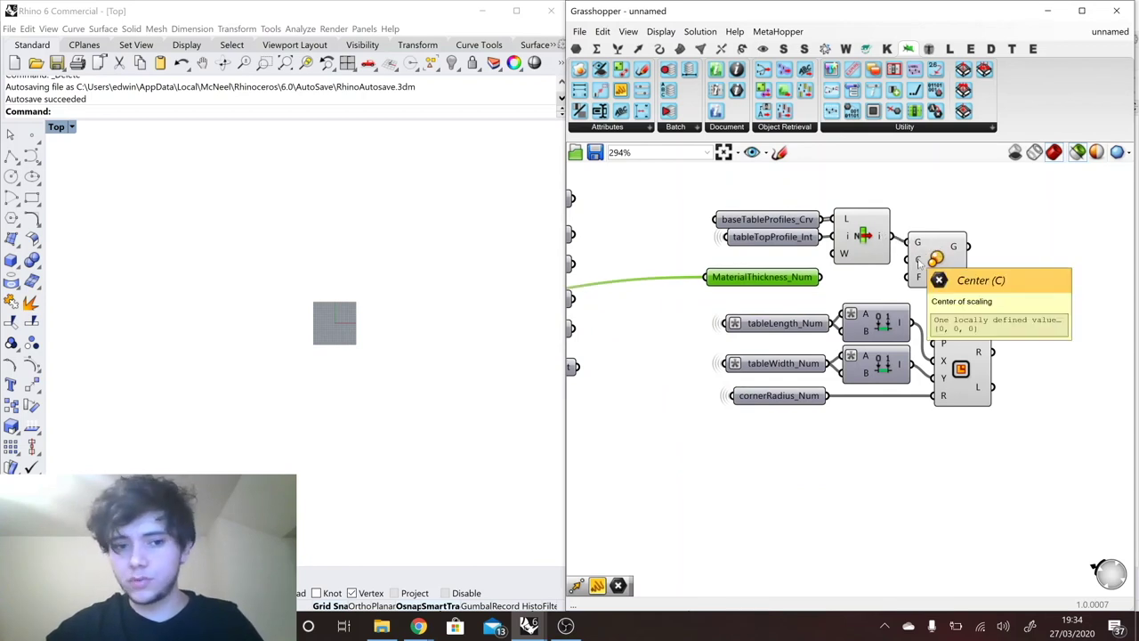
left_click_drag(819, 278, 907, 277)
left_click(934, 259)
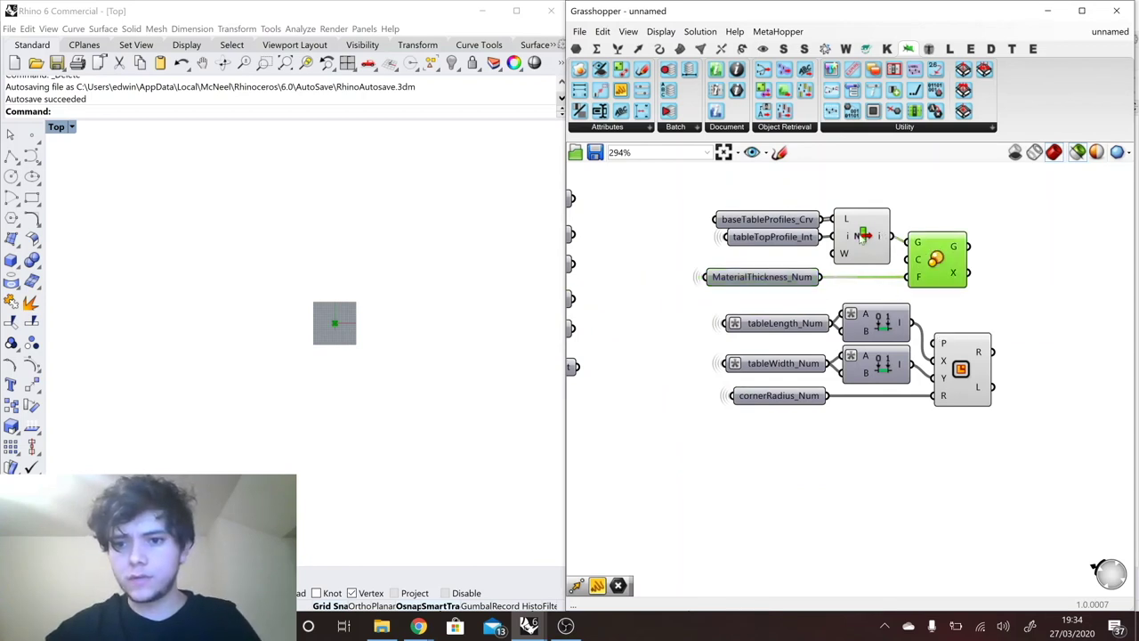
Turn off the preview of the table top profile List Item.
left_click(859, 235)
right_click(861, 235)
left_click(882, 258)
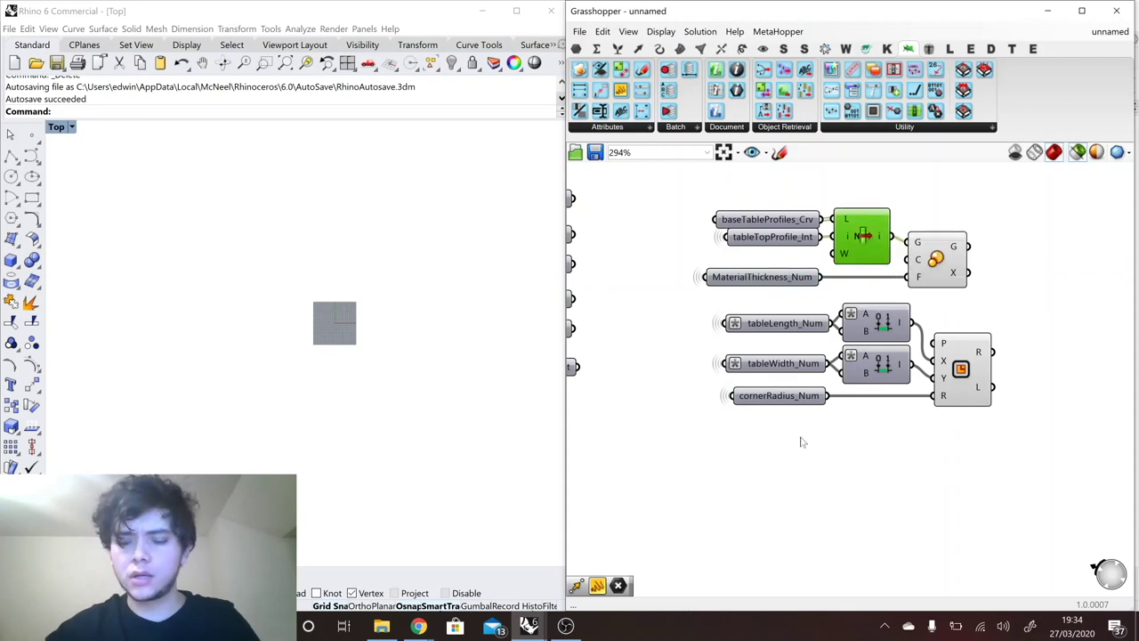
Right-align the copied input parameters, shift the List Item beside them, and highlight the Scale result in the Top viewport.
left_click_drag(801, 443, 767, 189)
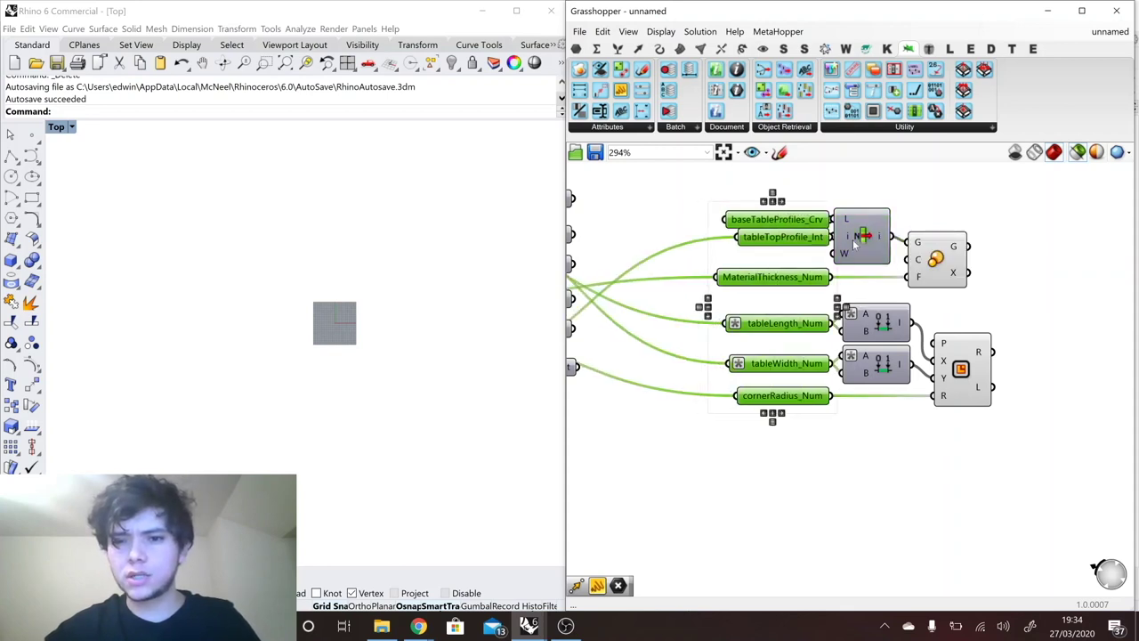
left_click_drag(856, 248, 871, 242)
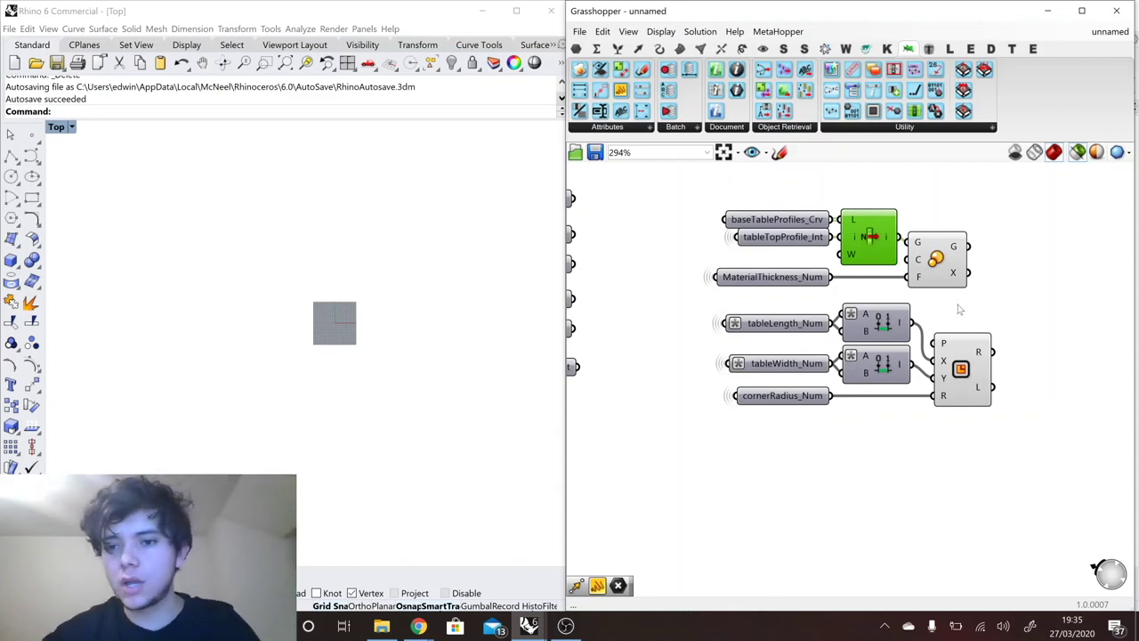
left_click(951, 269)
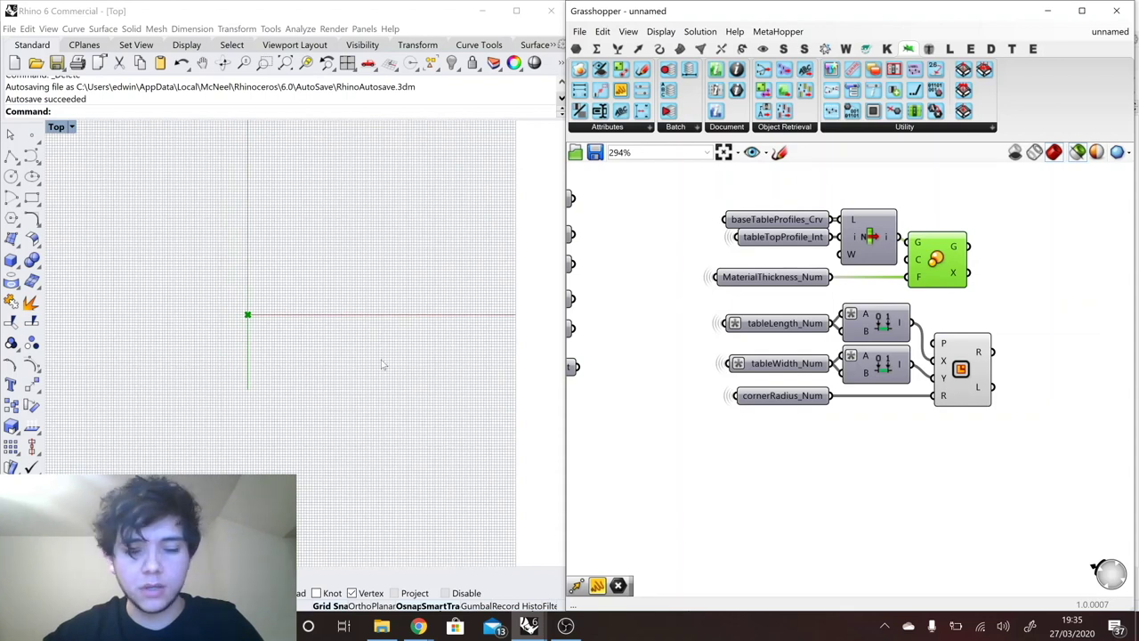
Add a Sweep1 component beside the rectangle group and wire the rounded rectangle output to its rail.
mouse_move(802, 287)
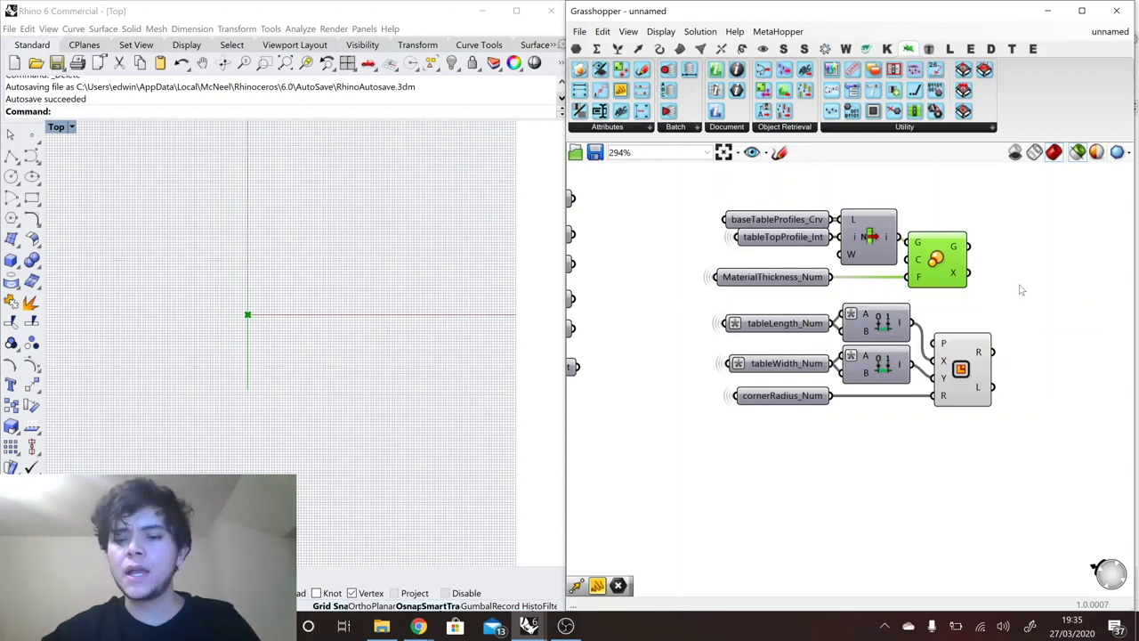
left_click(784, 50)
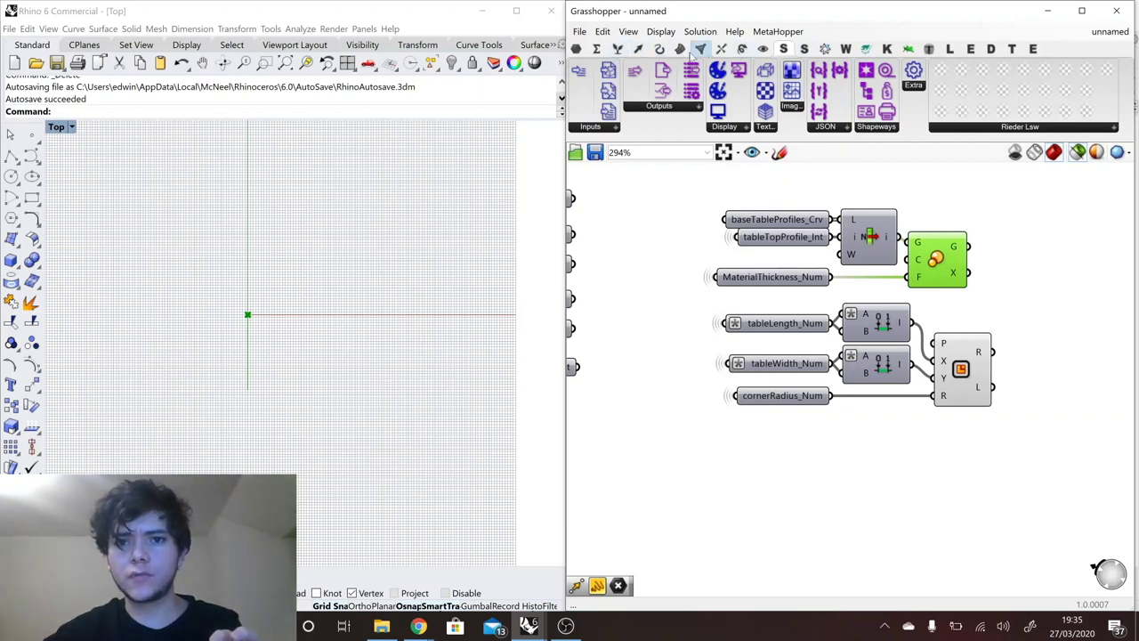
left_click(680, 49)
left_click(778, 107)
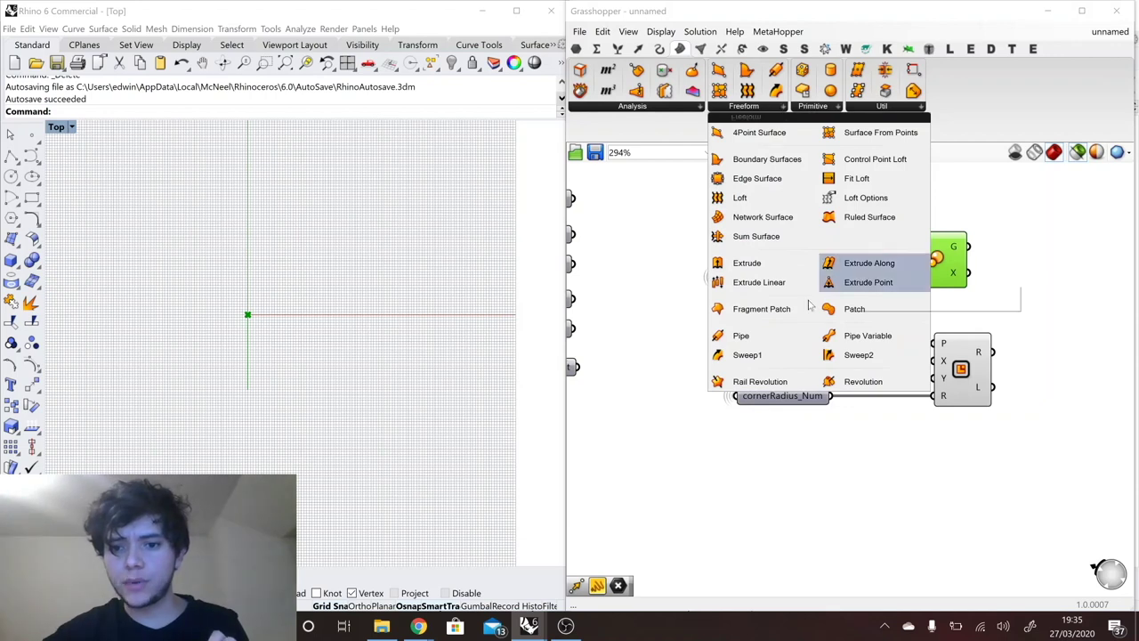
left_click_drag(1116, 307, 1056, 295)
left_click(961, 379)
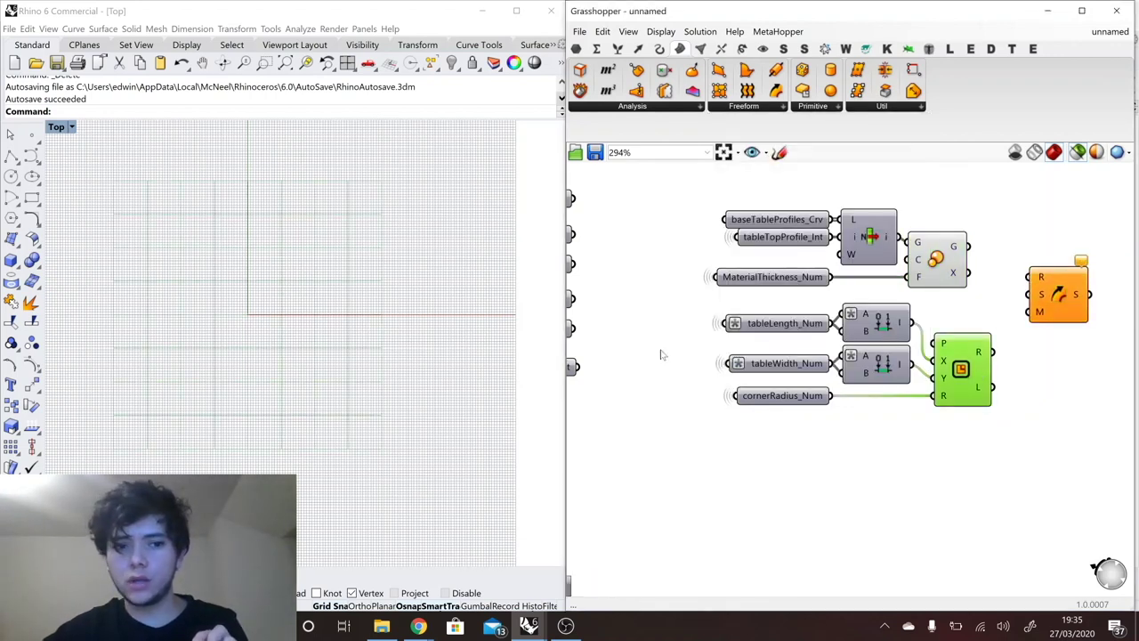
scroll(379, 349, "down", 5)
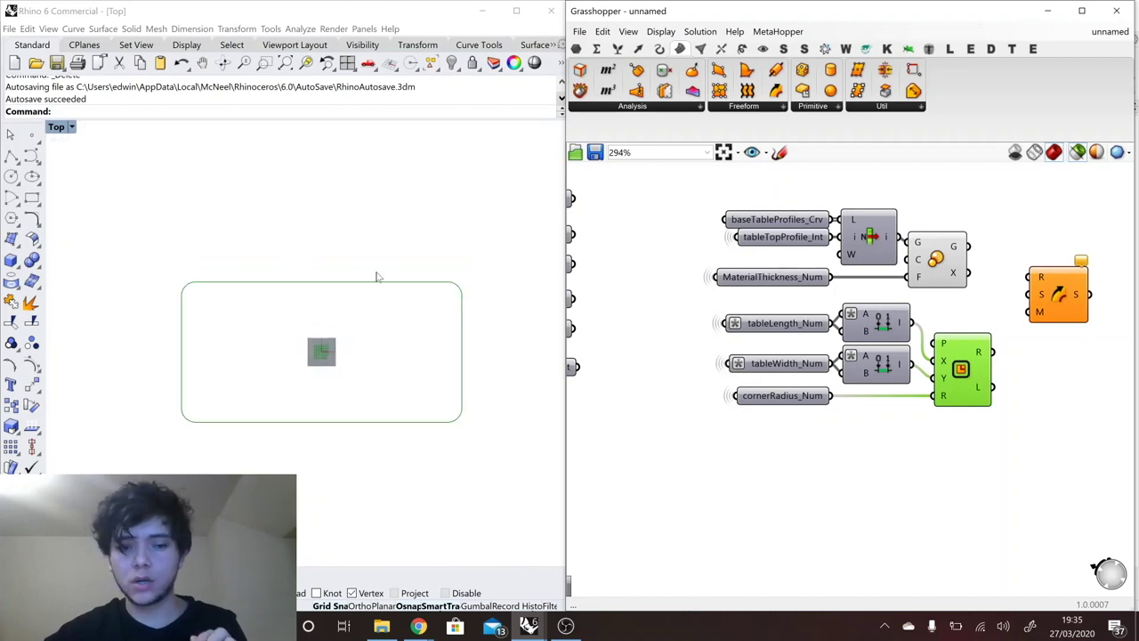
left_click_drag(999, 361, 1061, 377)
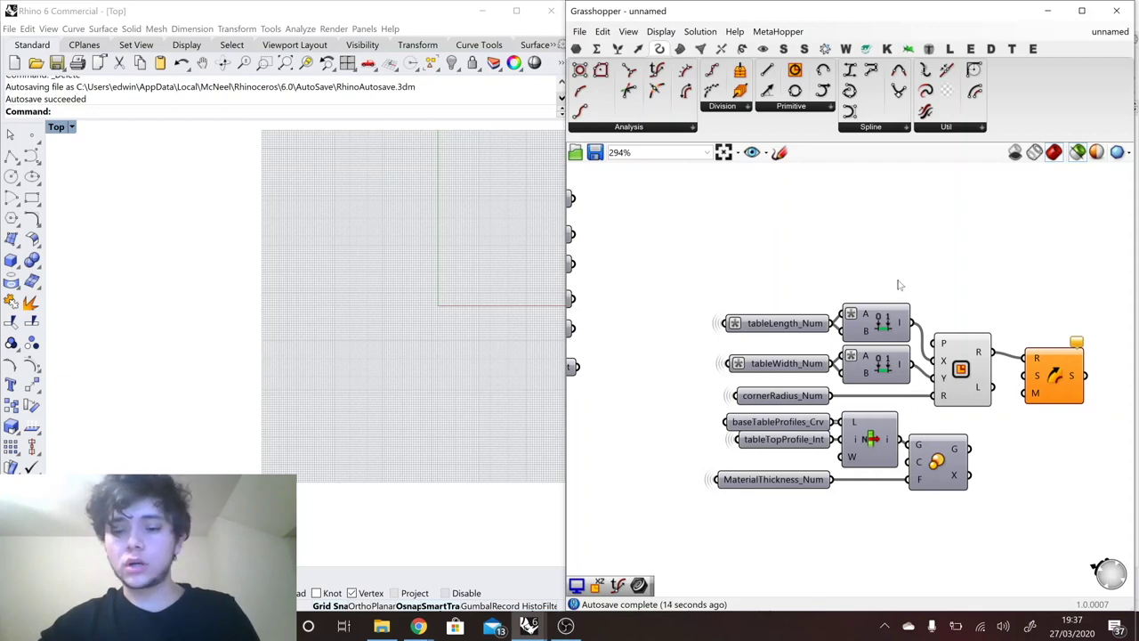
Highlight the Scale result and the rounded rectangle in turn to compare their locations in the Top viewport.
scroll(898, 284, "down", 2)
left_click(924, 410)
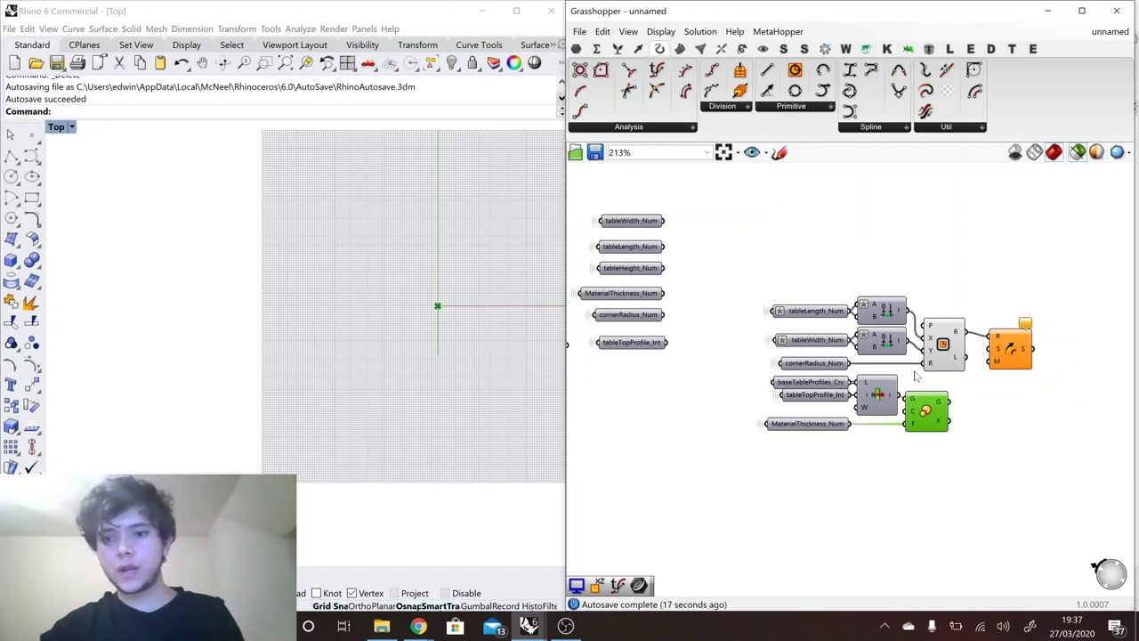
left_click(944, 345)
scroll(387, 356, "down", 8)
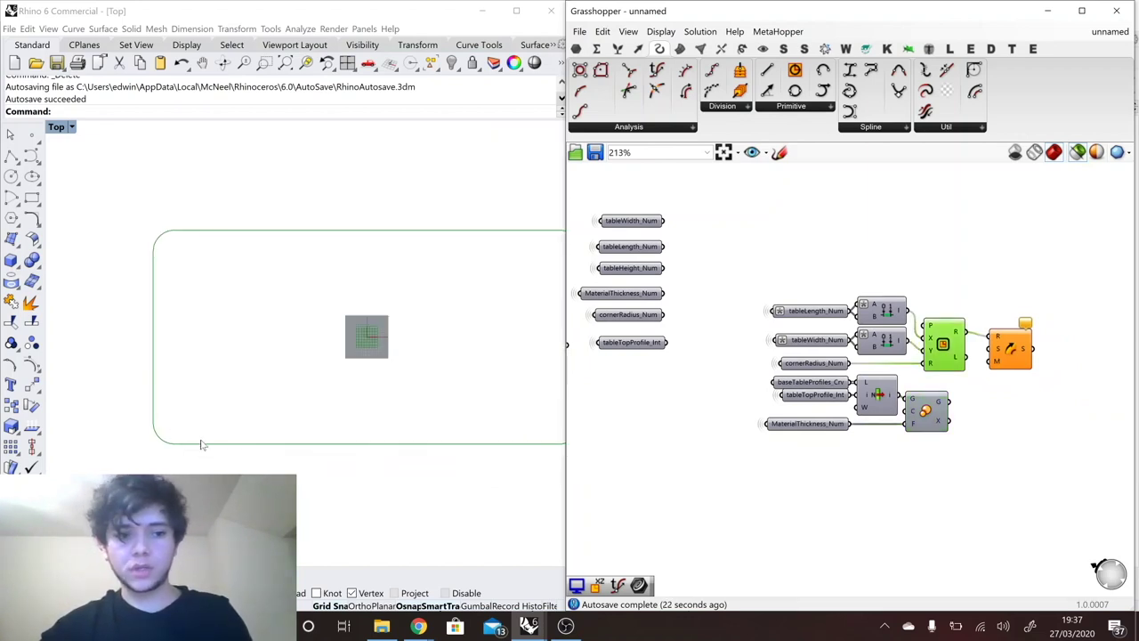
Add an Evaluate Curve component above the rail wire, feed it the rounded rectangle, and shift Sweep1 away to make room.
double_click(983, 411)
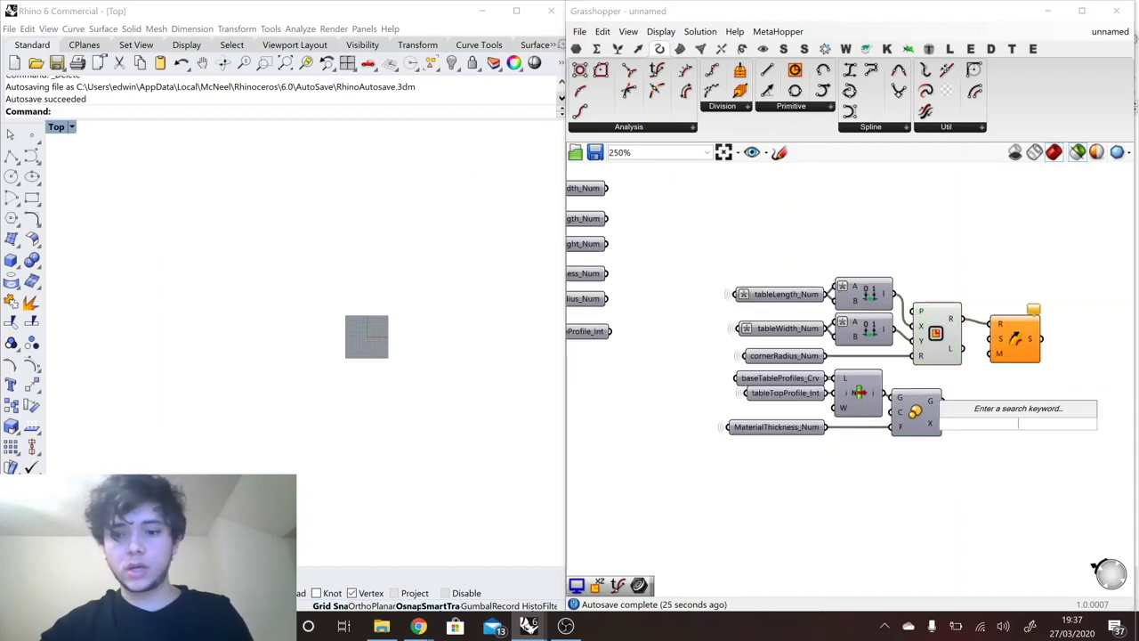
type("evaluate")
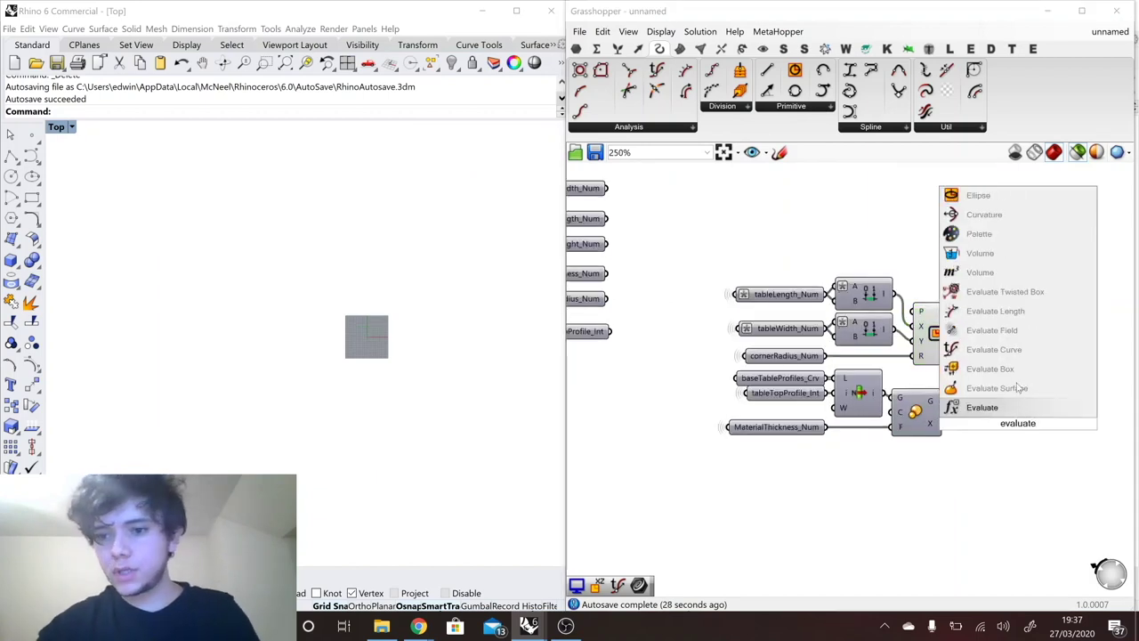
left_click(1005, 350)
left_click(944, 333)
left_click_drag(1018, 330, 1125, 333)
left_click_drag(963, 319, 996, 413)
left_click_drag(1016, 427, 1020, 262)
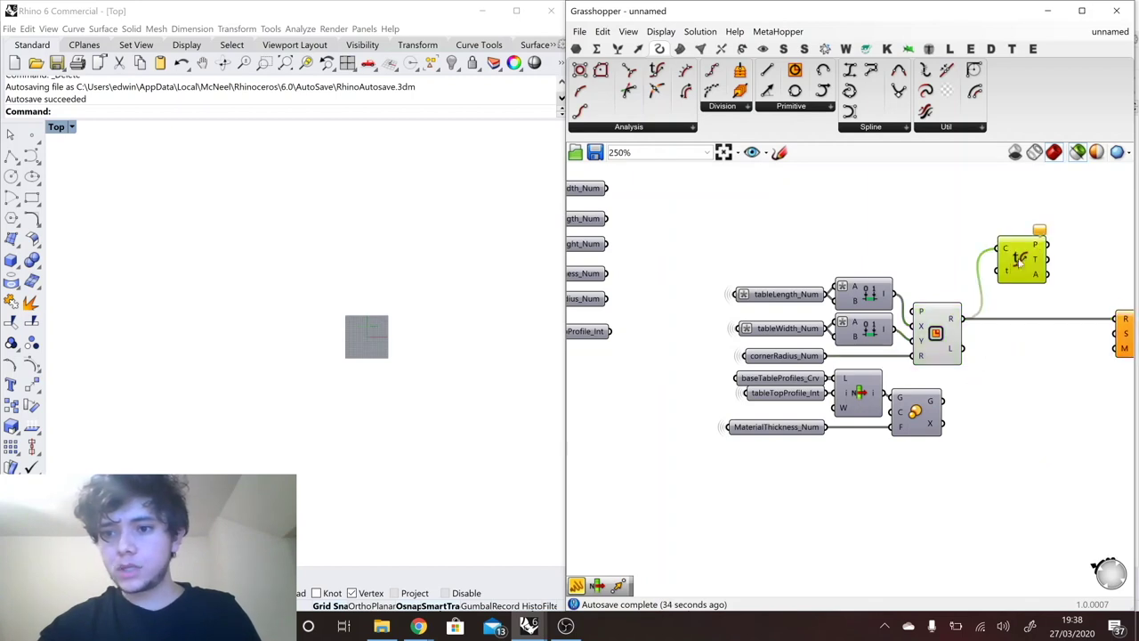
Set a fixed number for the t parameter of Evaluate Curve.
right_click(1008, 275)
mouse_move(1038, 409)
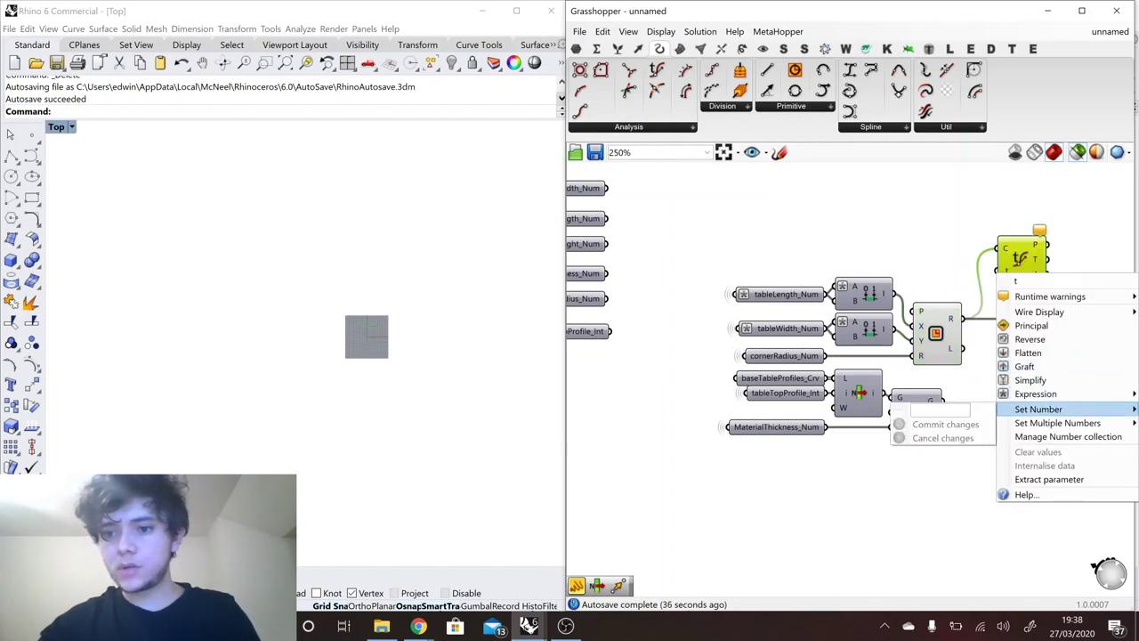
left_click(945, 425)
scroll(915, 343, "down", 2)
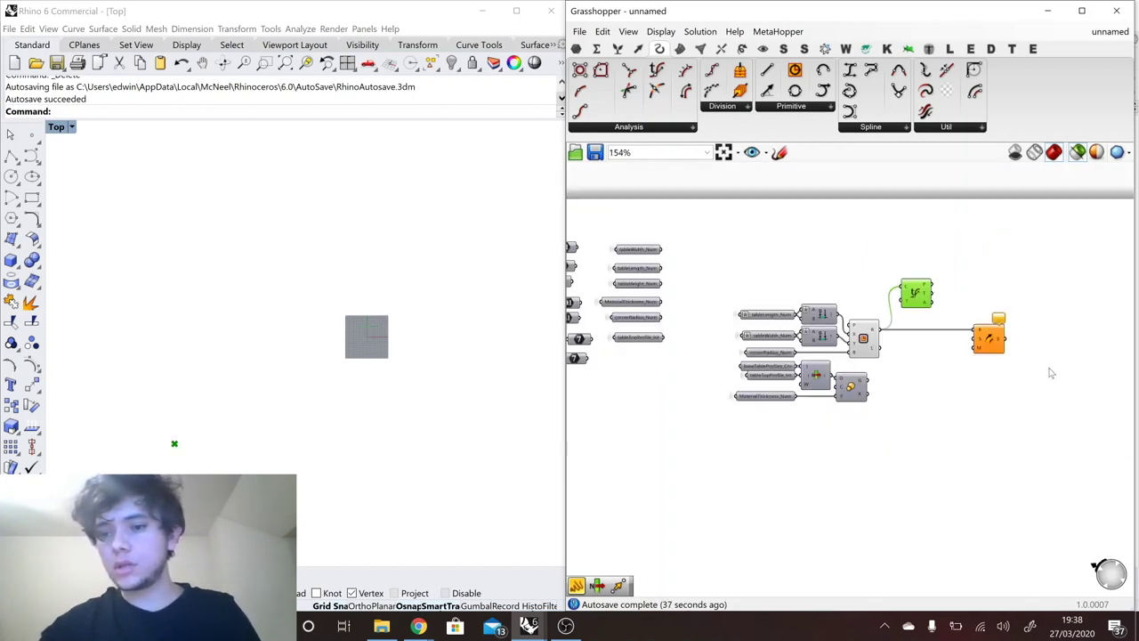
scroll(970, 329, "up", 1)
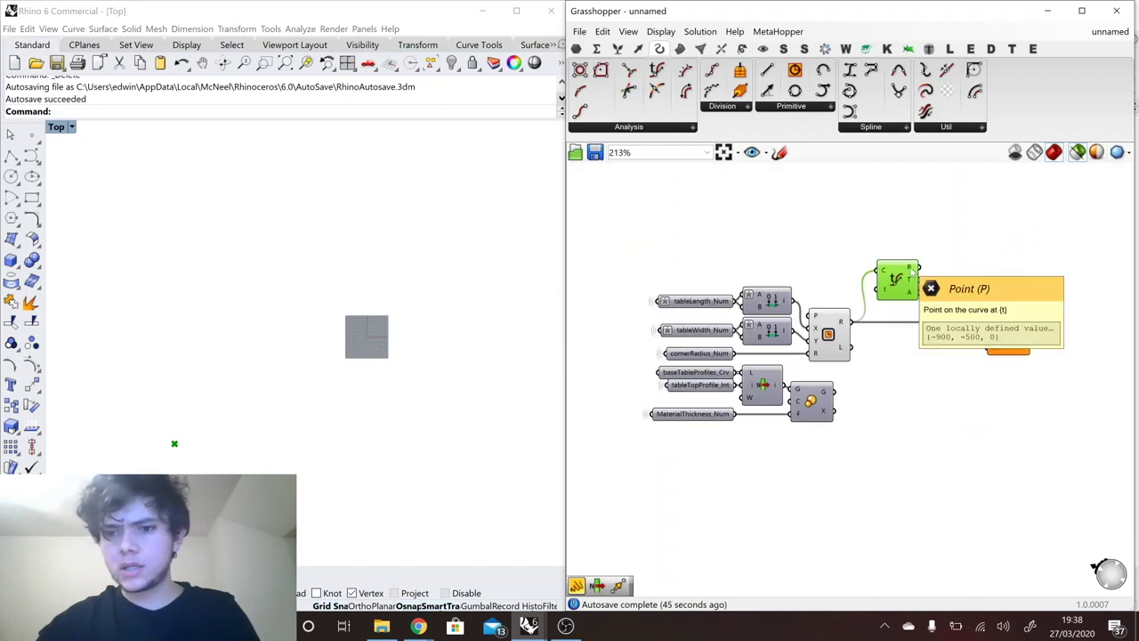
Add a Construct Plane component next to Evaluate Curve.
left_click(951, 262)
double_click(951, 260)
type("construct")
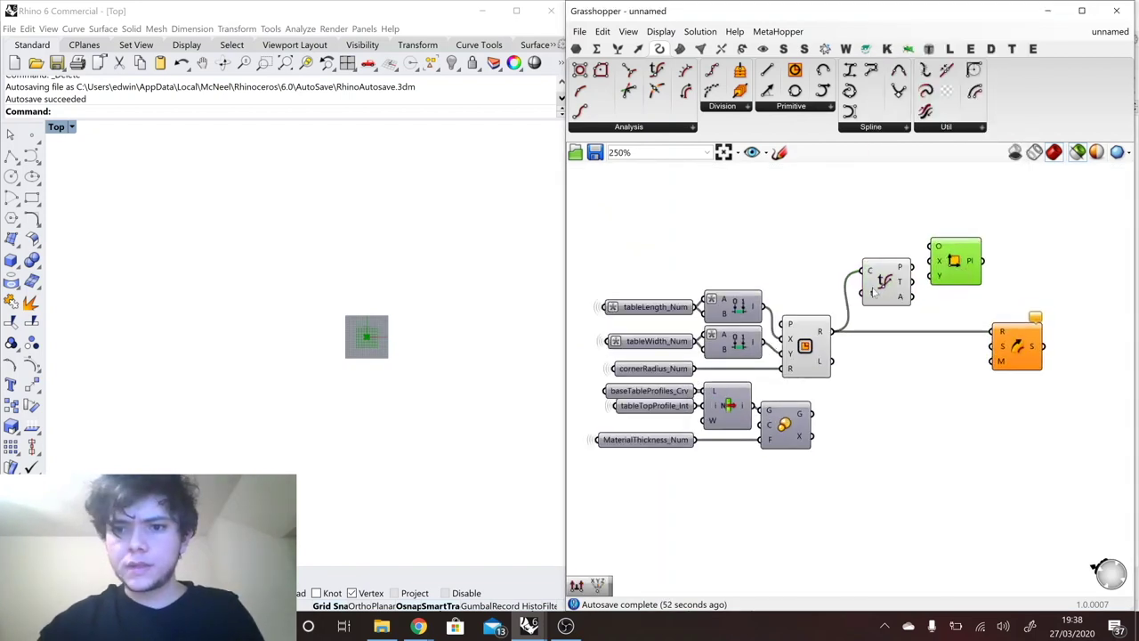
Turn off the preview of Evaluate Curve.
left_click(883, 278)
right_click(882, 277)
left_click(898, 299)
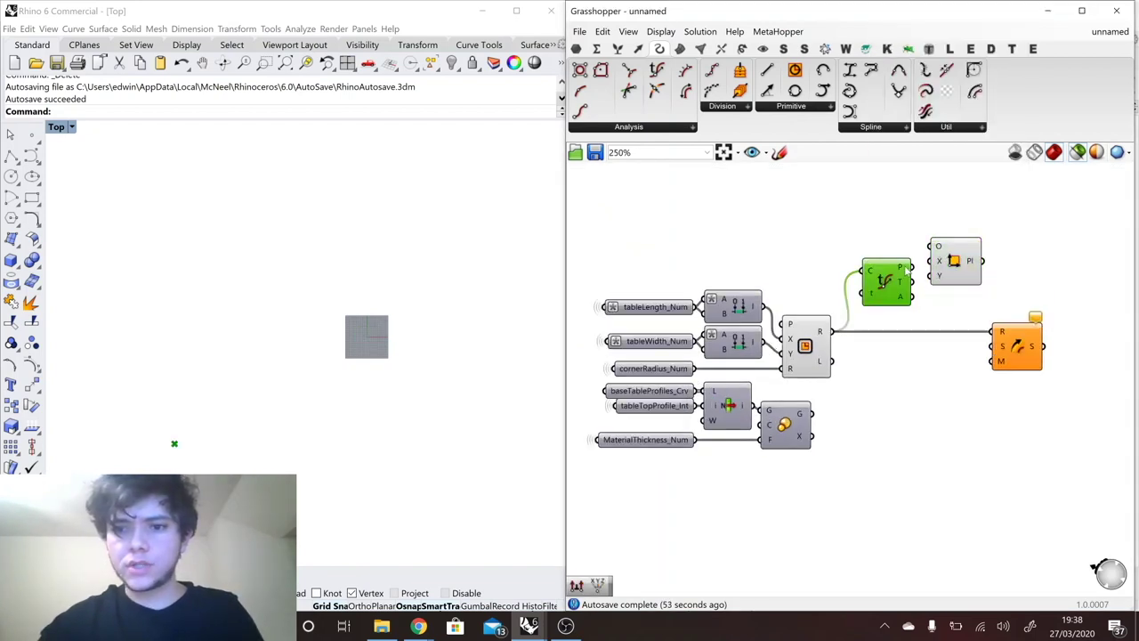
Wire Evaluate Curve's point to Construct Plane's origin and space out the Construct Plane and Sweep1 components.
left_click_drag(912, 267, 930, 245)
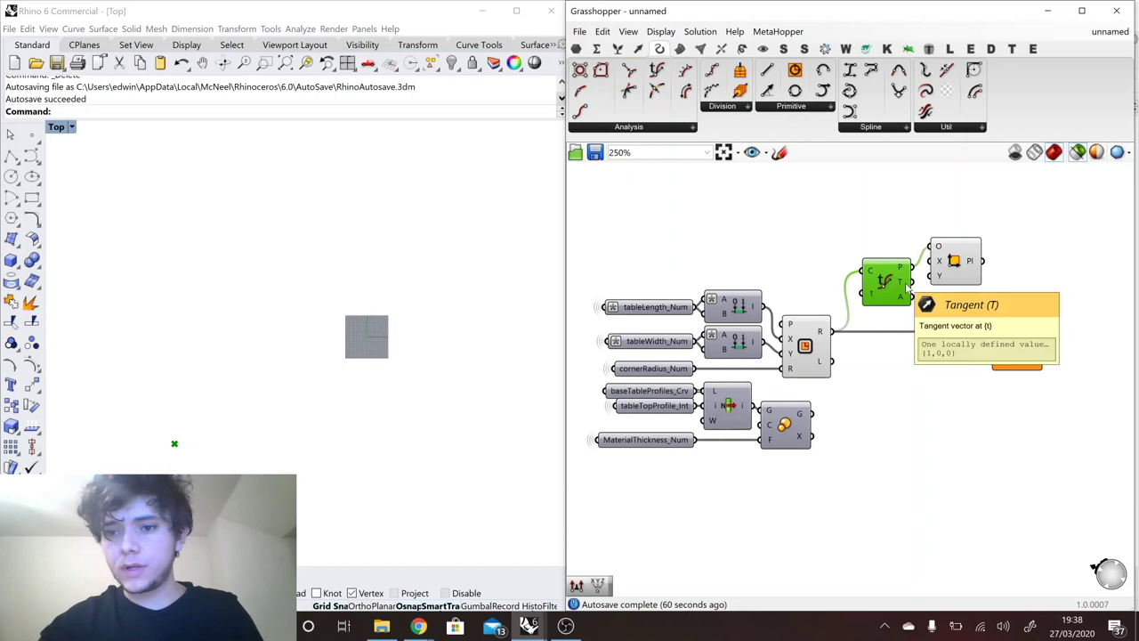
left_click_drag(951, 277, 989, 299)
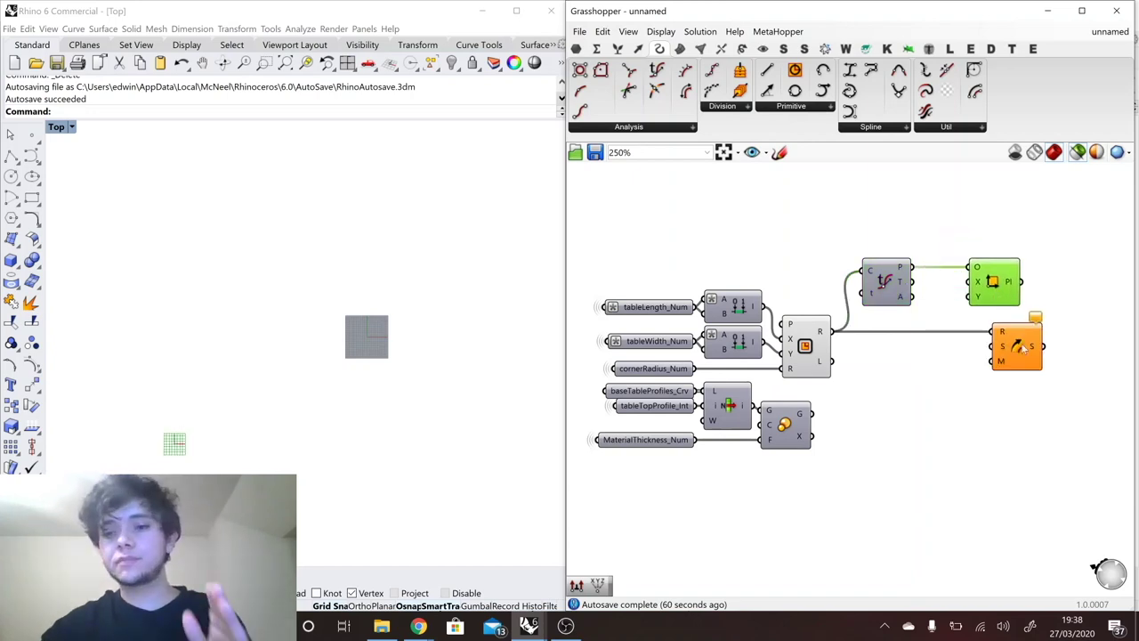
left_click(1028, 352)
left_click_drag(1049, 353, 1069, 353)
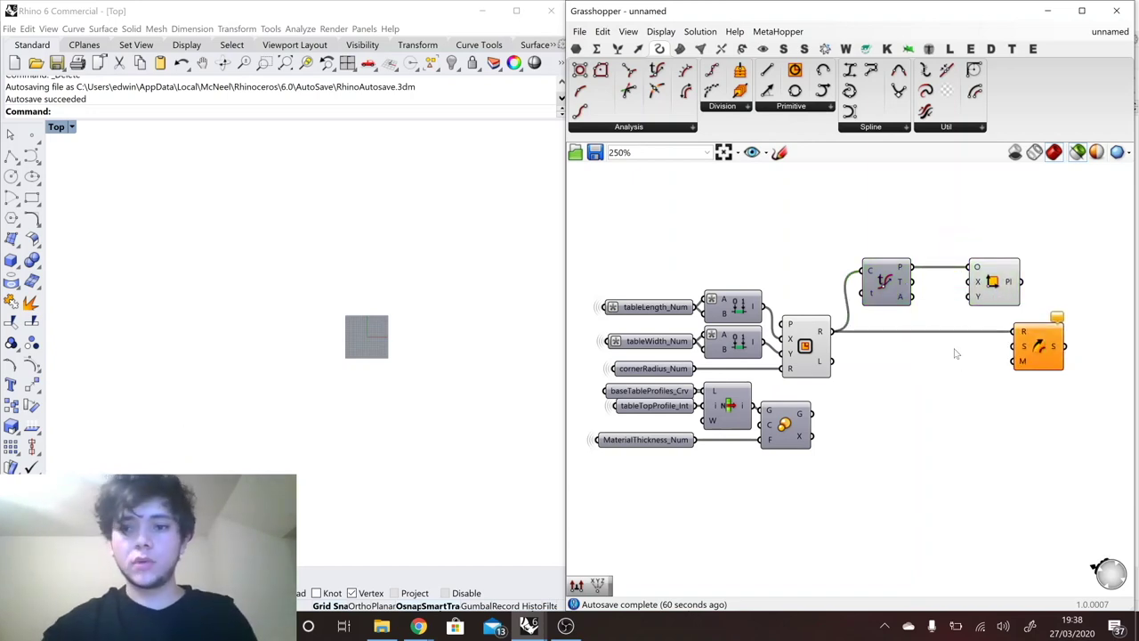
Add a Cross Product component between Evaluate Curve and Construct Plane, wiring the curve's tangent to its vector A.
double_click(955, 353)
type("cross")
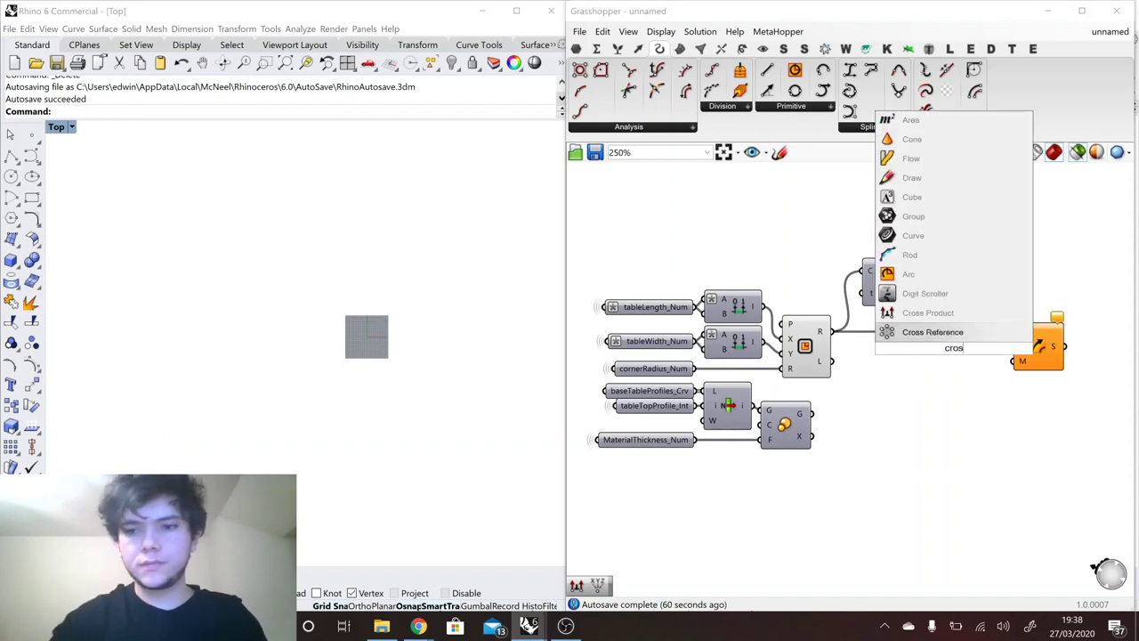
key("Return")
left_click_drag(942, 331, 908, 295)
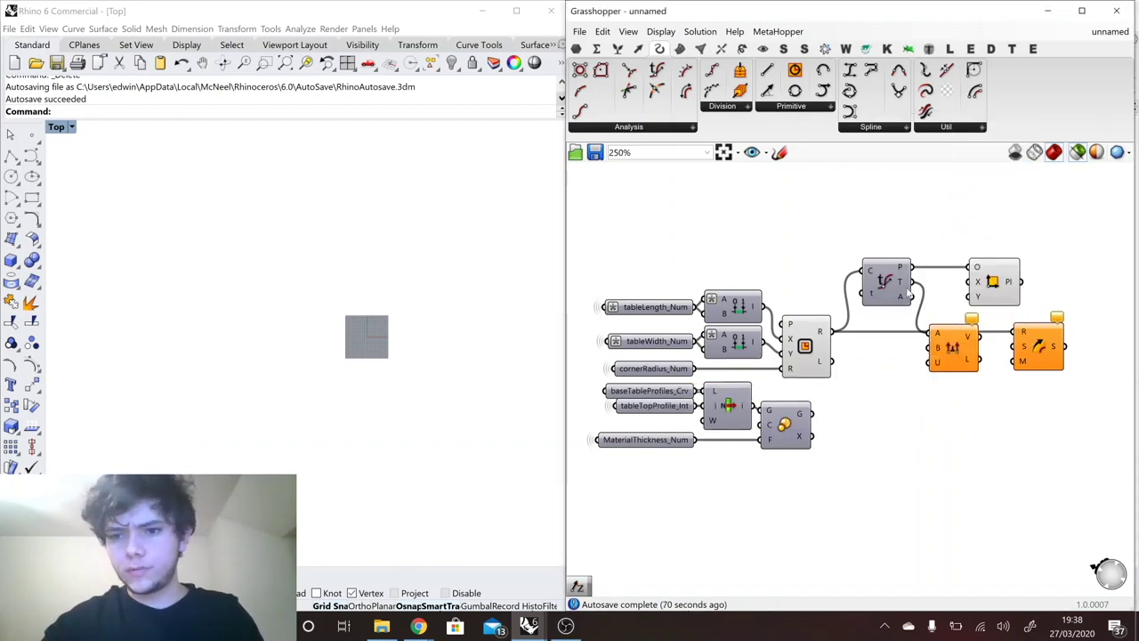
left_click_drag(957, 345, 1024, 281)
double_click(887, 322)
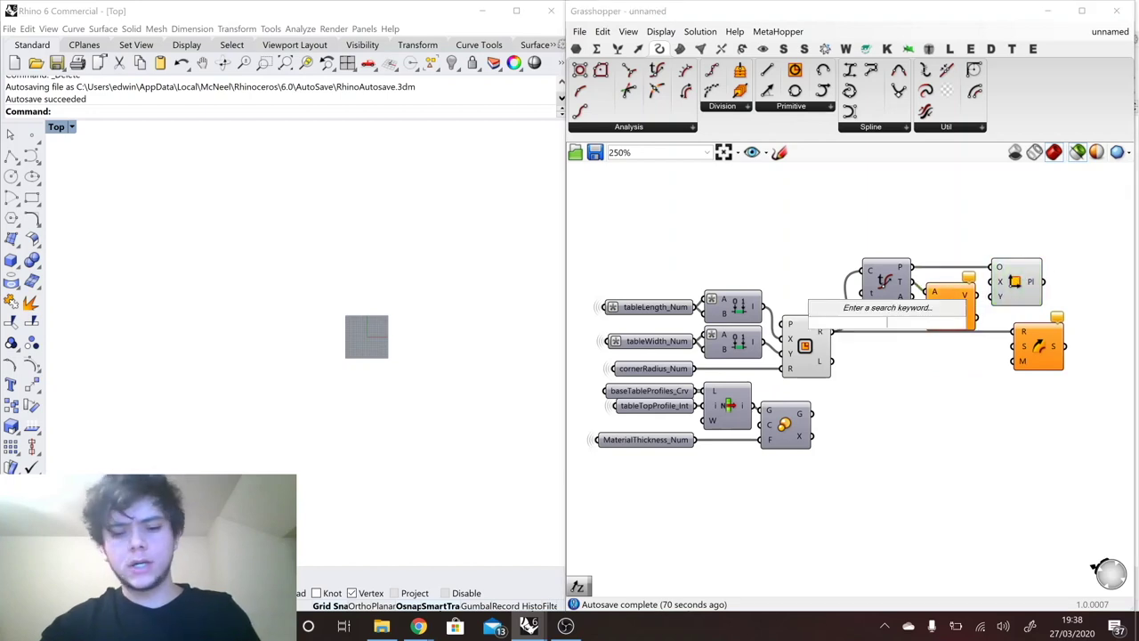
type("y")
left_click(859, 307)
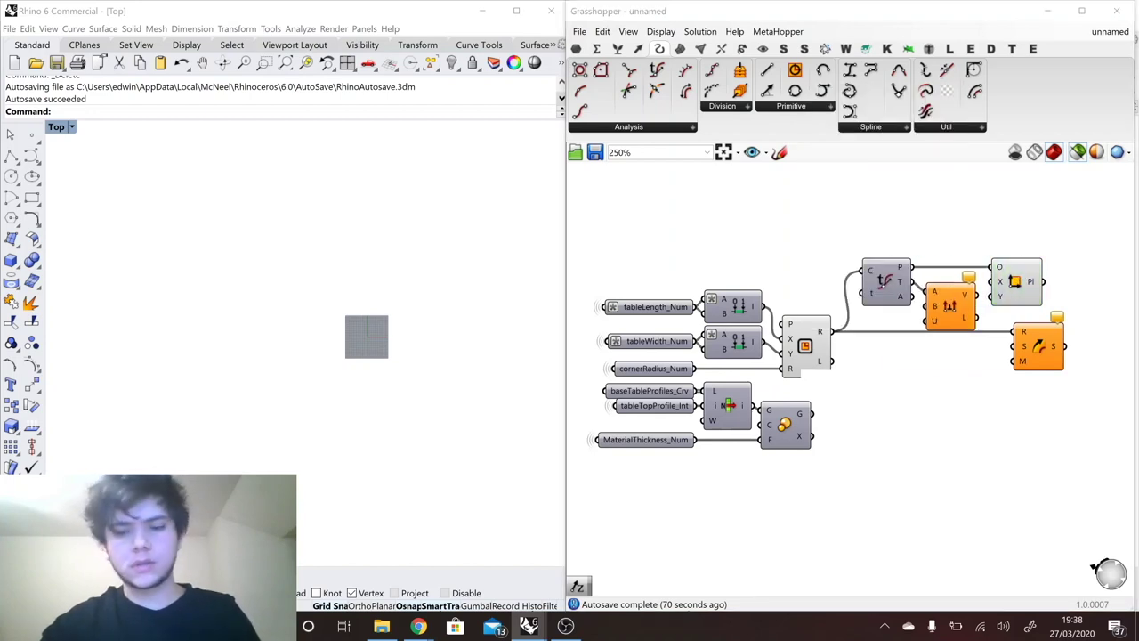
Add a Unit Z vector under Evaluate Curve and wire it to Cross Product's vector B.
double_click(879, 374)
type("z")
left_click(875, 365)
left_click_drag(906, 374, 899, 316)
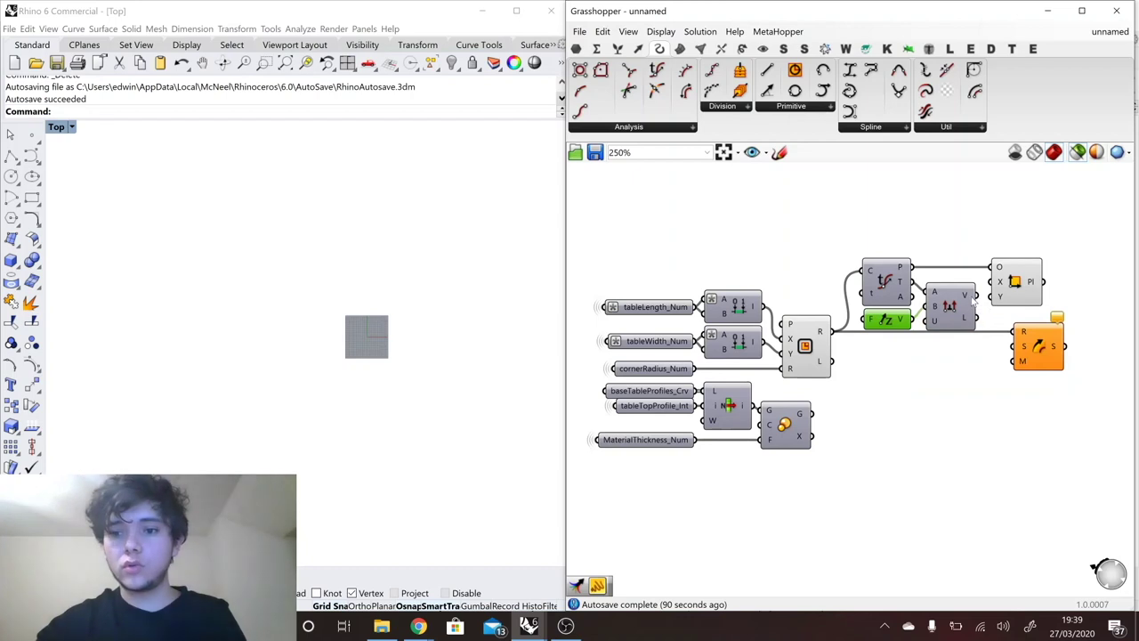
Wire Cross Product's vector to Construct Plane's X axis and Unit Z to its Y axis, spacing the components neatly.
left_click(1014, 281)
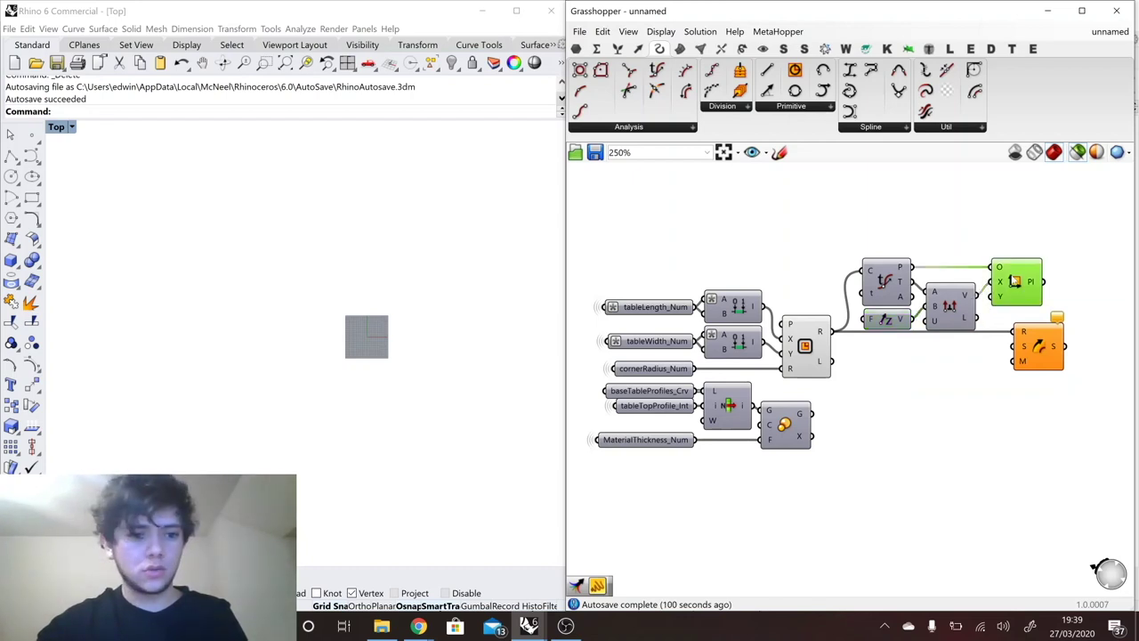
scroll(881, 285, "down", 1)
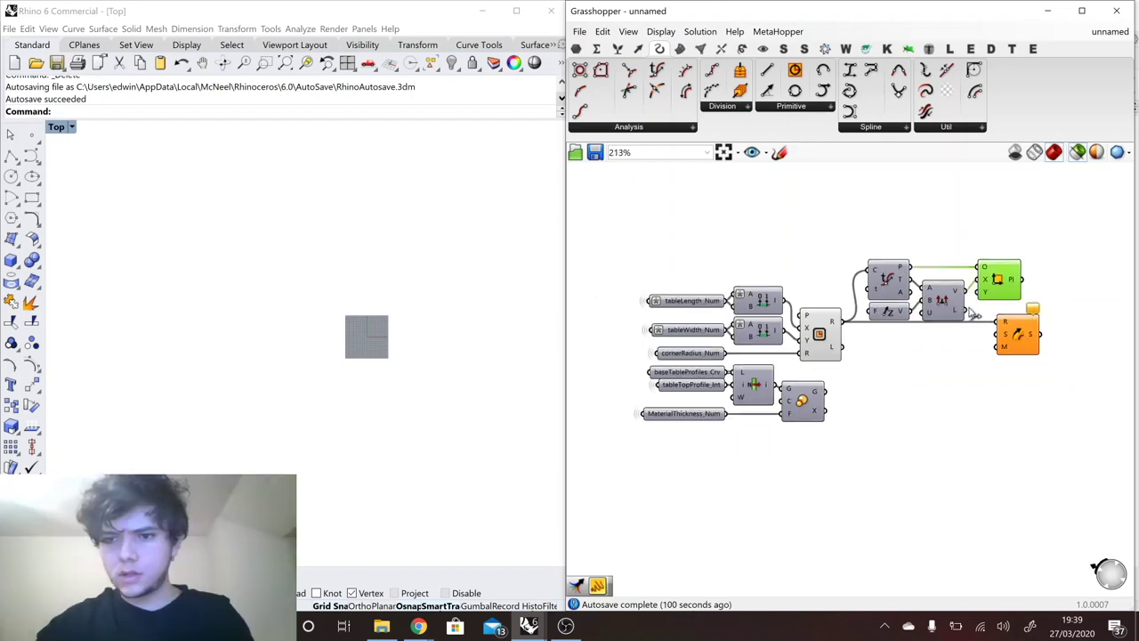
left_click_drag(995, 292, 1026, 293)
scroll(990, 302, "up", 1)
left_click(918, 292)
left_click_drag(920, 298, 1000, 280)
Highlight Construct Plane with the rounded rectangle and examine the plane's orientation on the outline in a maximized Perspective viewport.
left_click(1015, 281)
left_click(783, 338, "shift")
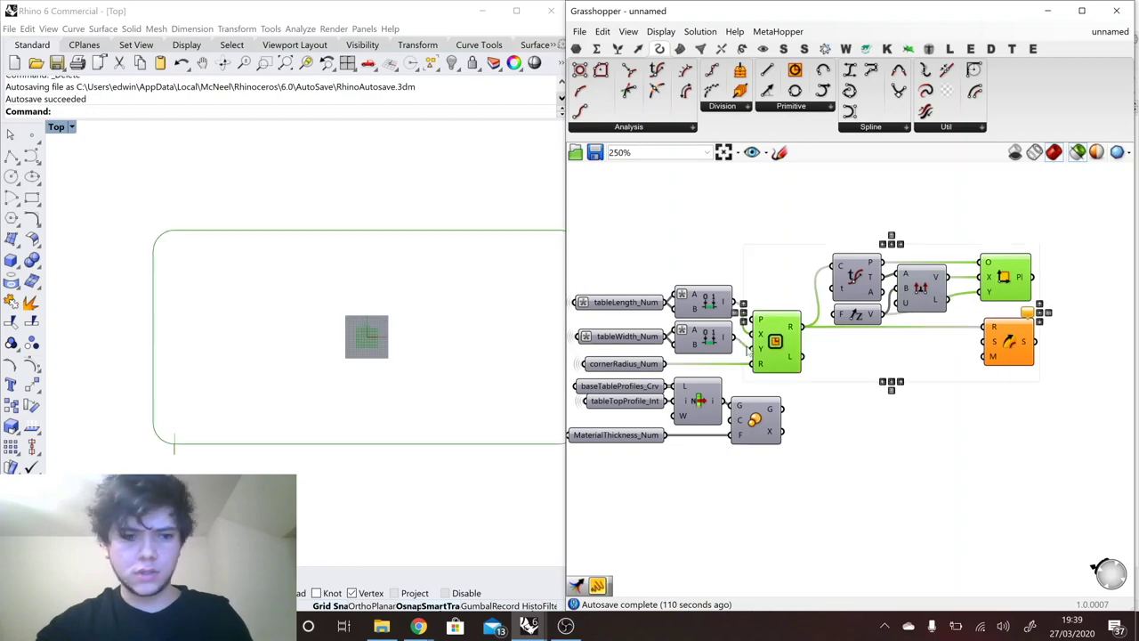
left_click(55, 130)
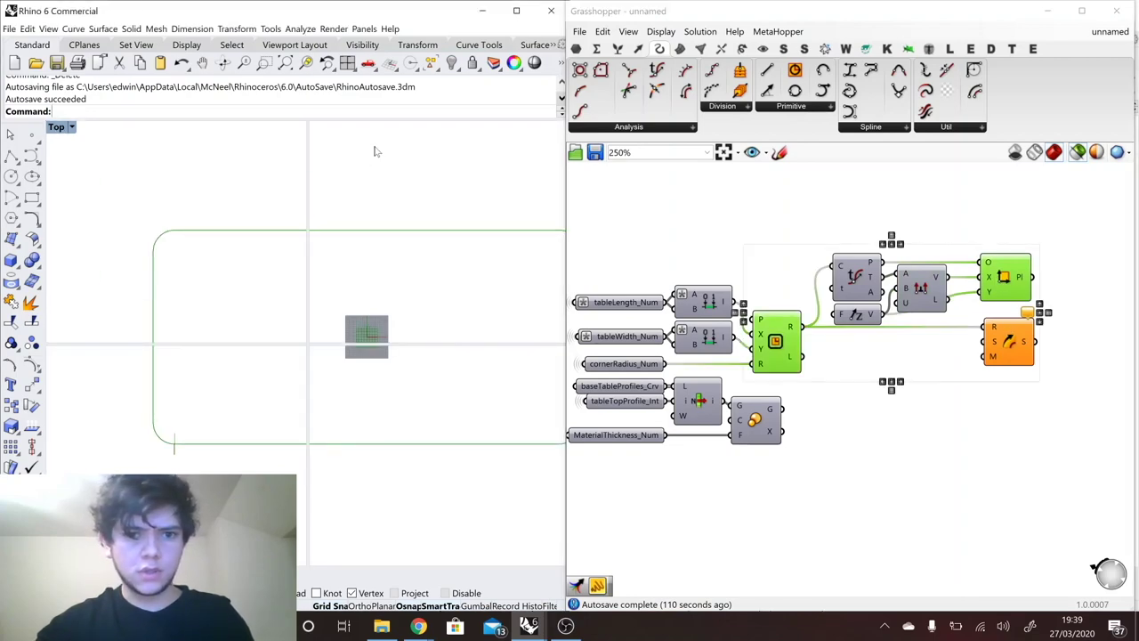
key("ctrl+m")
double_click(342, 126)
scroll(125, 324, "up", 5)
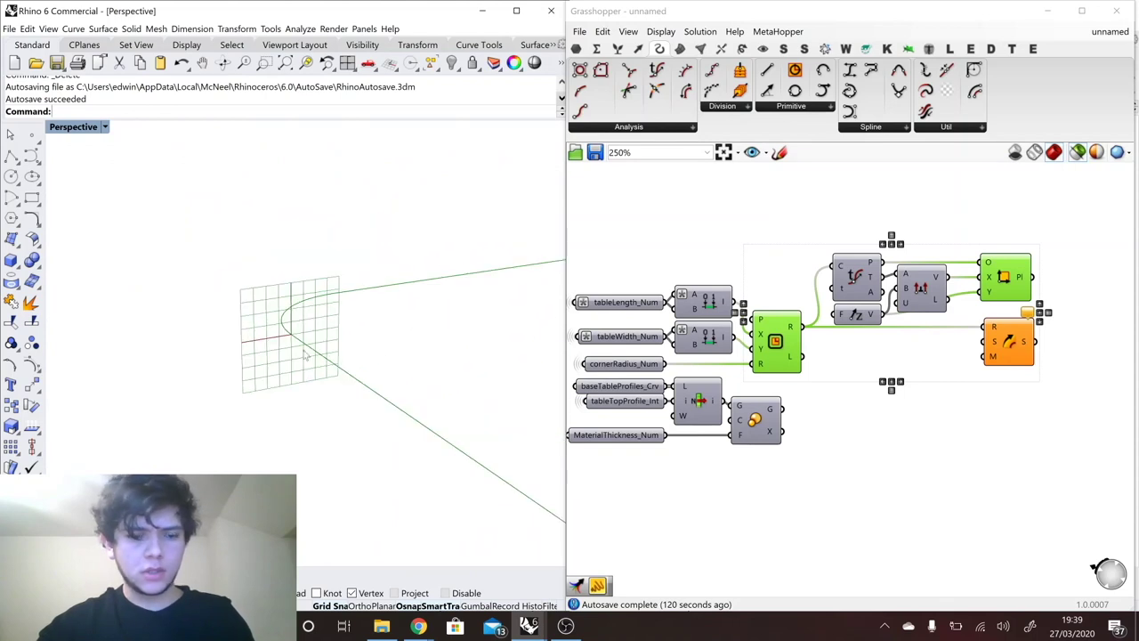
right_click_drag(314, 351, 329, 334)
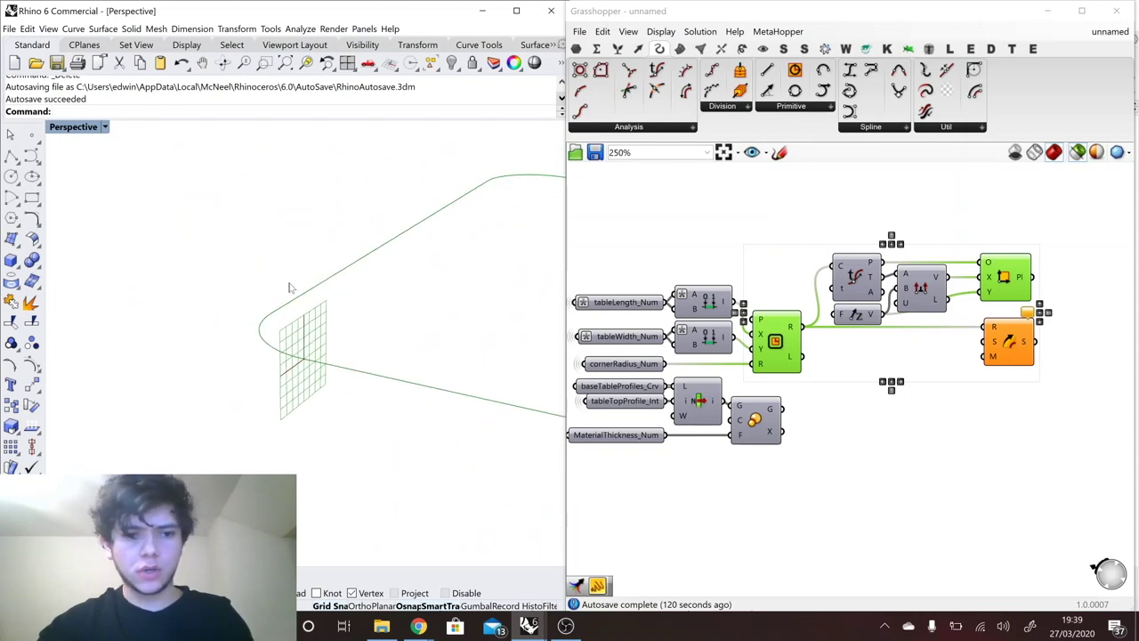
left_click(1007, 271)
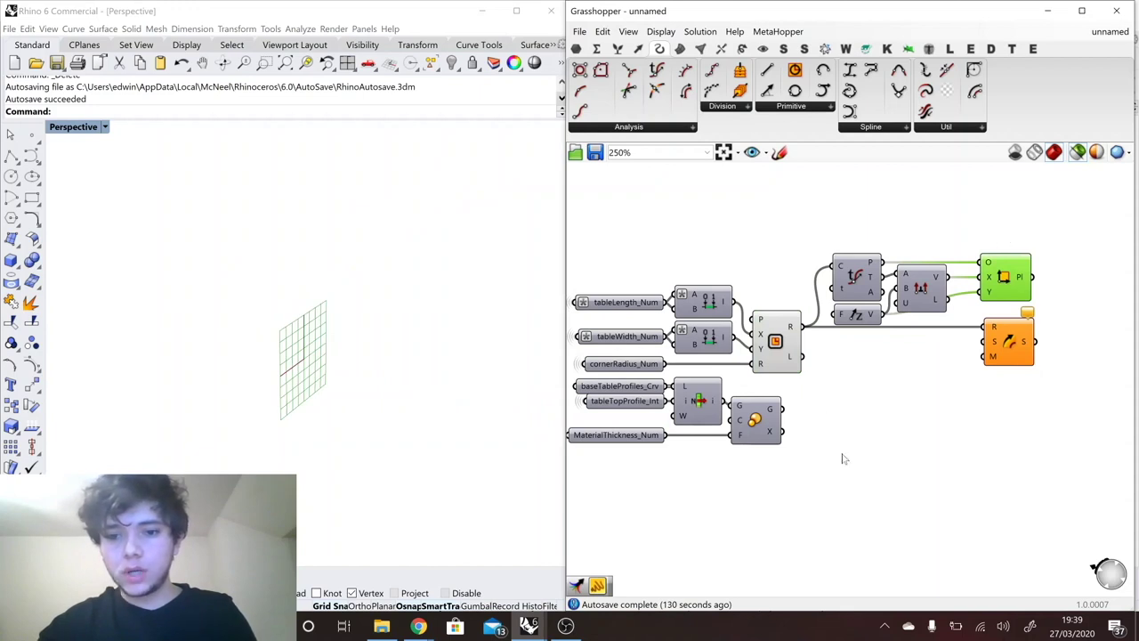
Move the profile scaling group above the rectangle group and add an Orient component that takes Scale's geometry.
left_click_drag(816, 486, 621, 387)
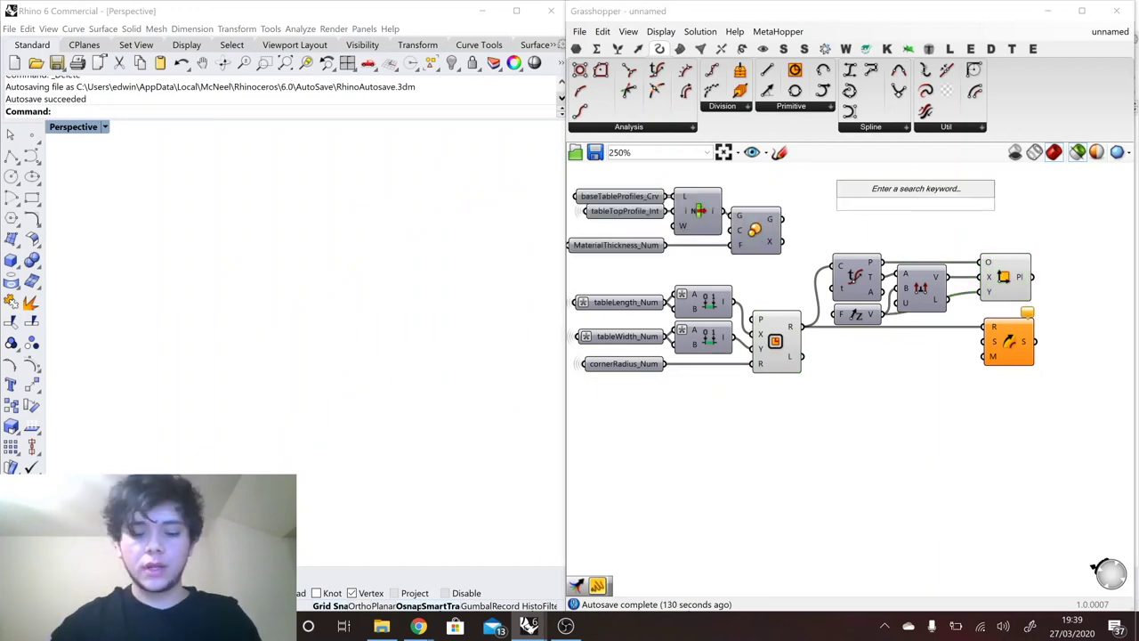
type("orient")
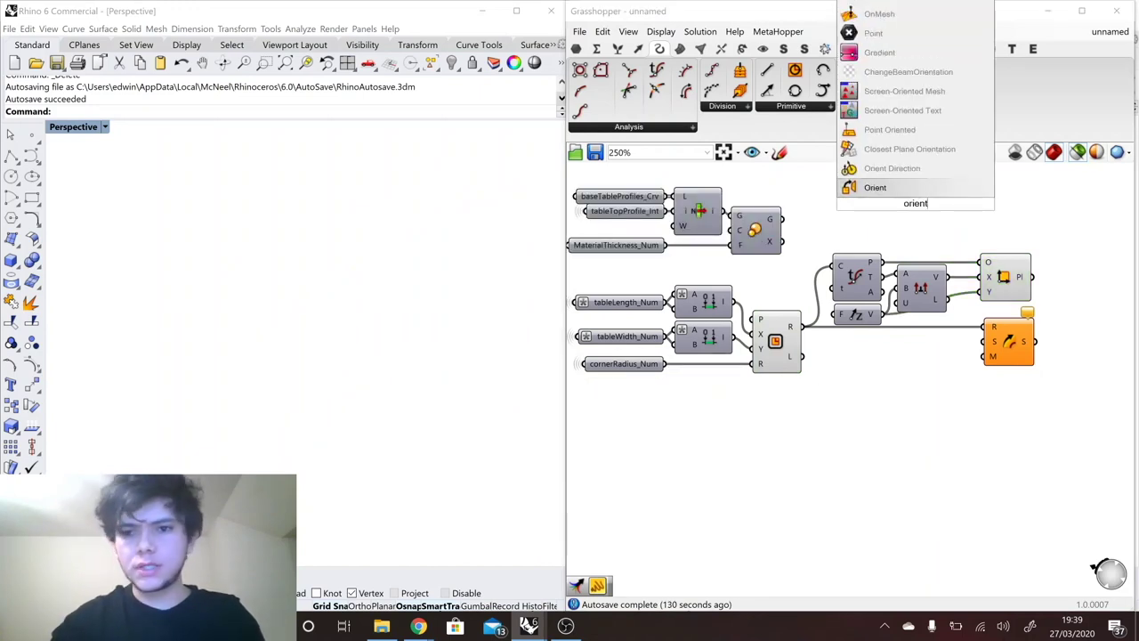
key("Return")
left_click(754, 234)
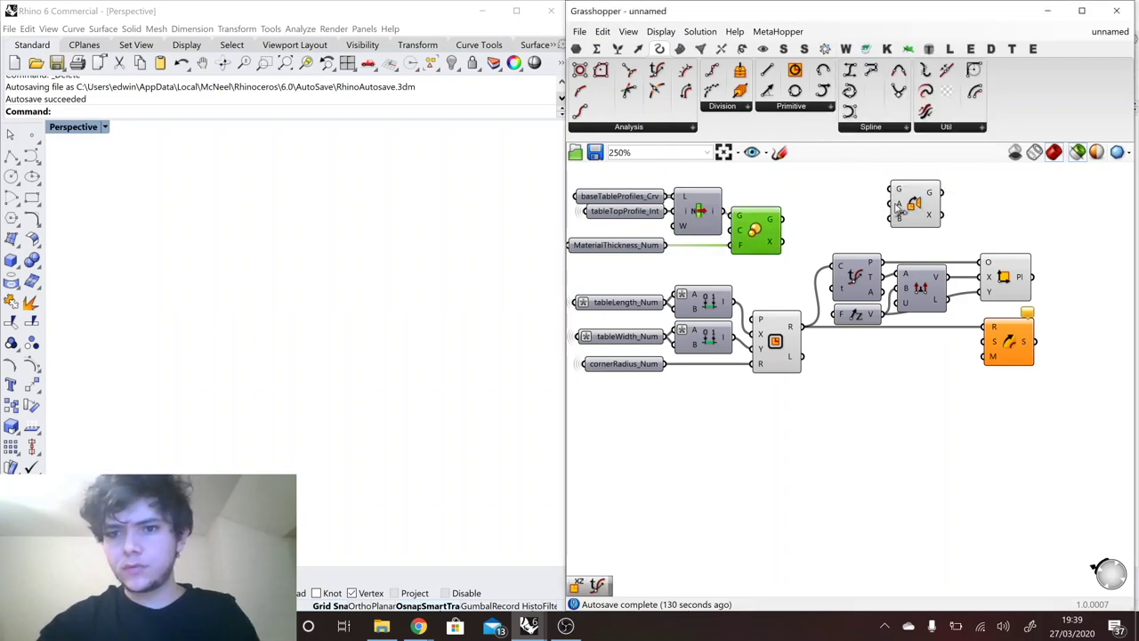
left_click_drag(782, 219, 1075, 234)
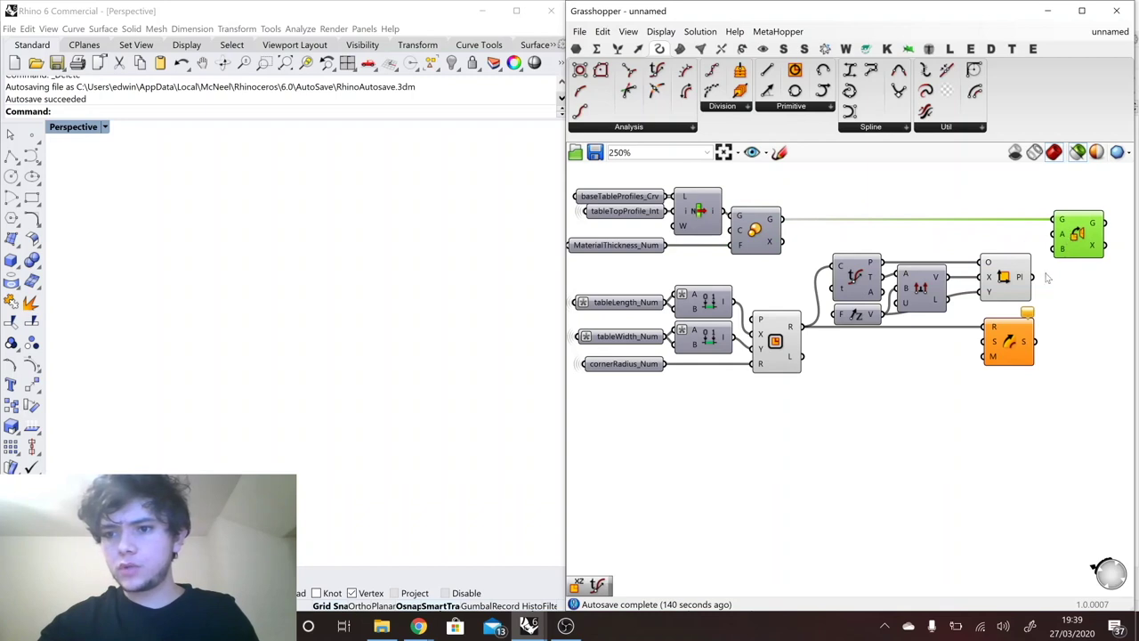
Wire Construct Plane's plane to Orient's target plane B and turn off the previews of Orient and Construct Plane.
left_click_drag(1033, 277, 1055, 249)
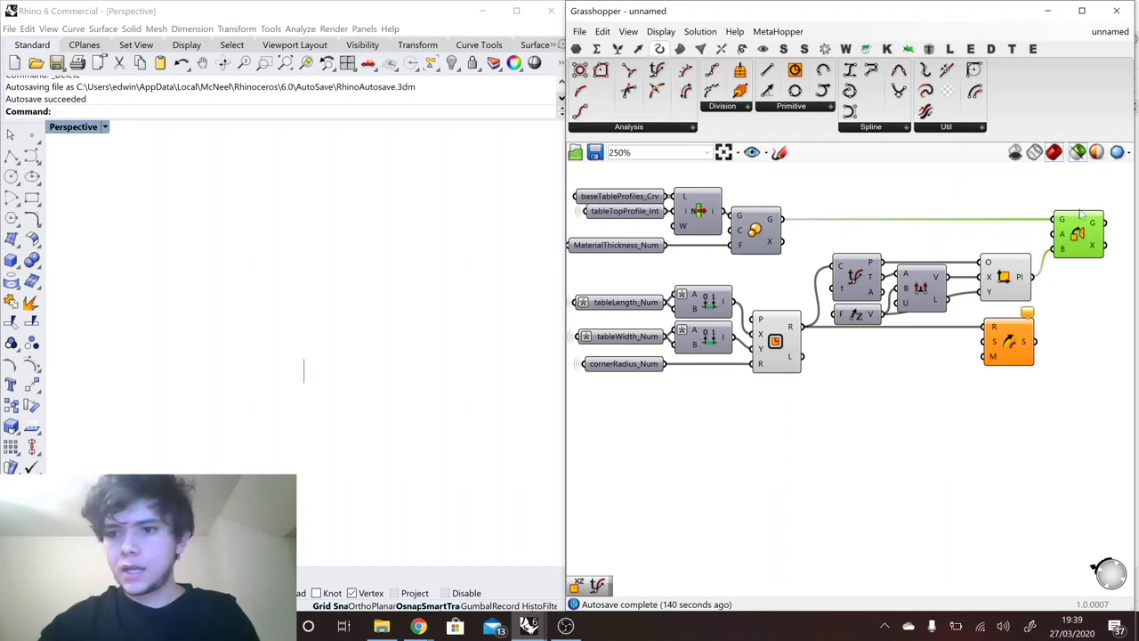
right_click(1081, 224)
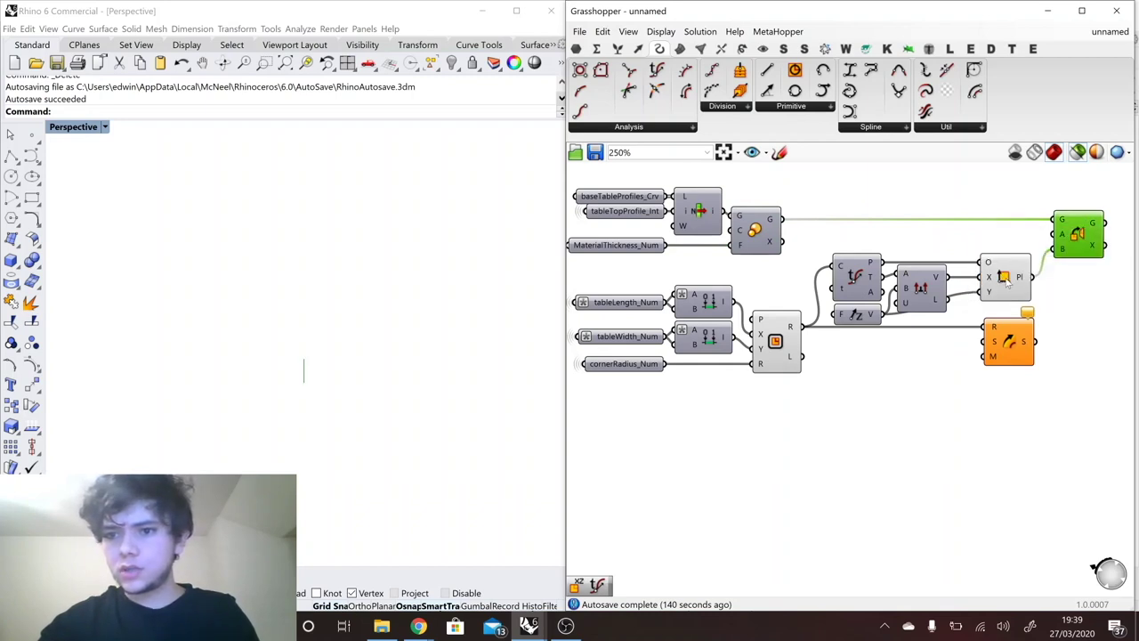
right_click(1006, 278)
left_click(1021, 298)
Move Sweep1 further along the graph and wire Orient's geometry output to its section input.
scroll(903, 288, "down", 2)
left_click(980, 330)
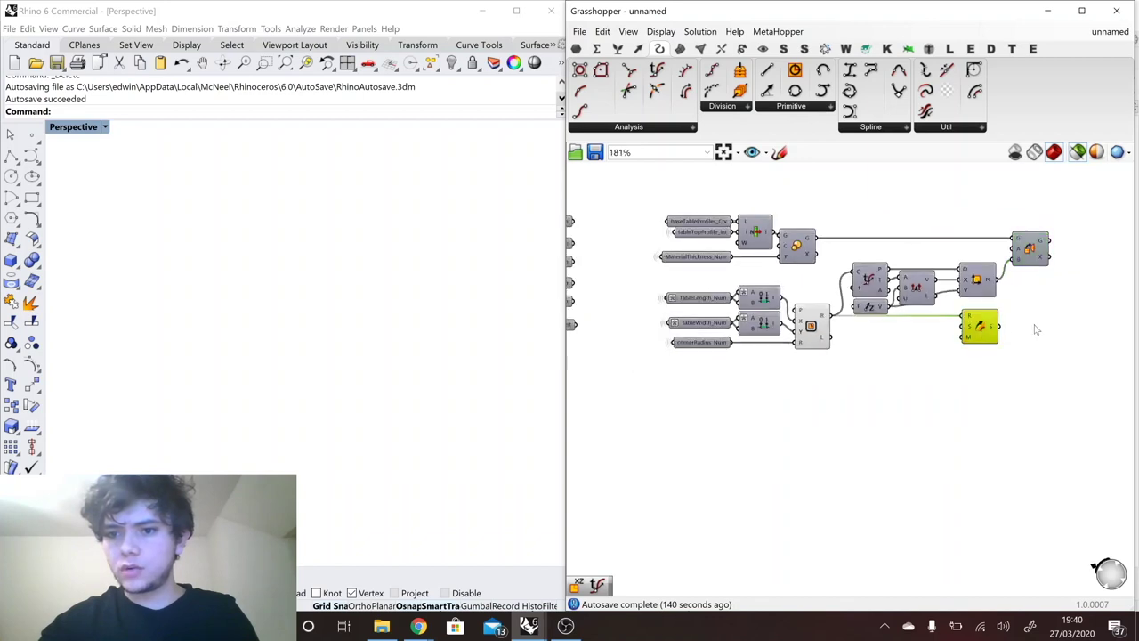
left_click_drag(1035, 329, 1053, 330)
scroll(1063, 313, "up", 2)
left_click_drag(1045, 214, 1097, 332)
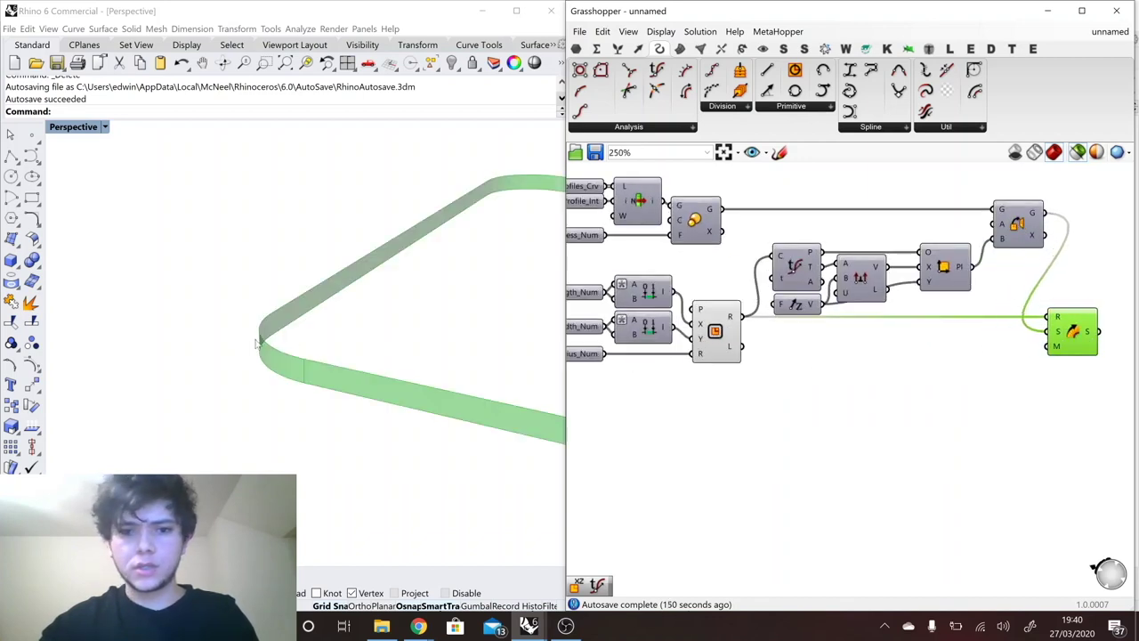
Select the rounded rectangle together with Sweep1 and examine the swept edge against the whole table outline.
scroll(256, 342, "down", 2)
left_click(723, 340, "shift")
scroll(105, 356, "down", 4)
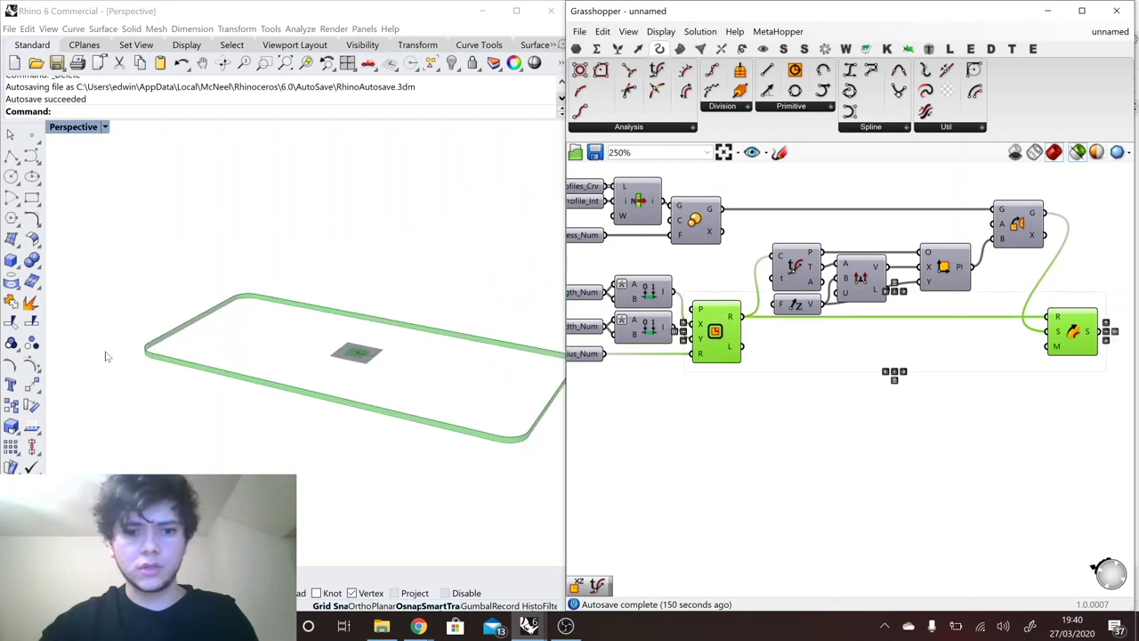
Set the table top profile to 45 Degree Chamfer (Bottom Only) and examine the swept corner up close.
scroll(1029, 330, "down", 7)
scroll(784, 323, "up", 2)
scroll(1057, 336, "up", 3)
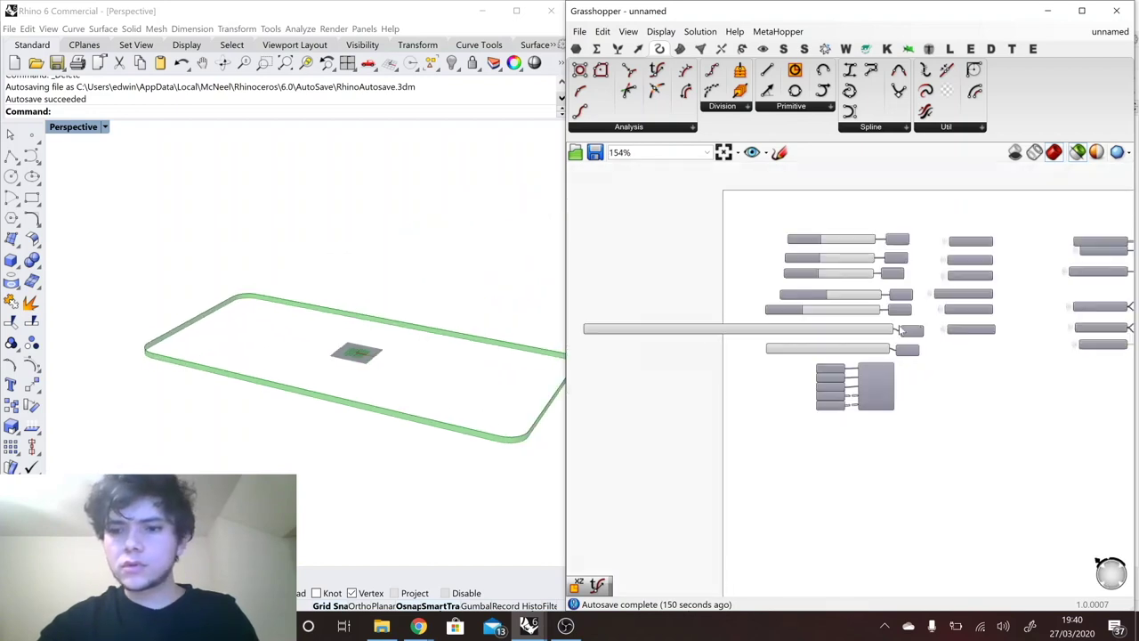
scroll(901, 329, "up", 2)
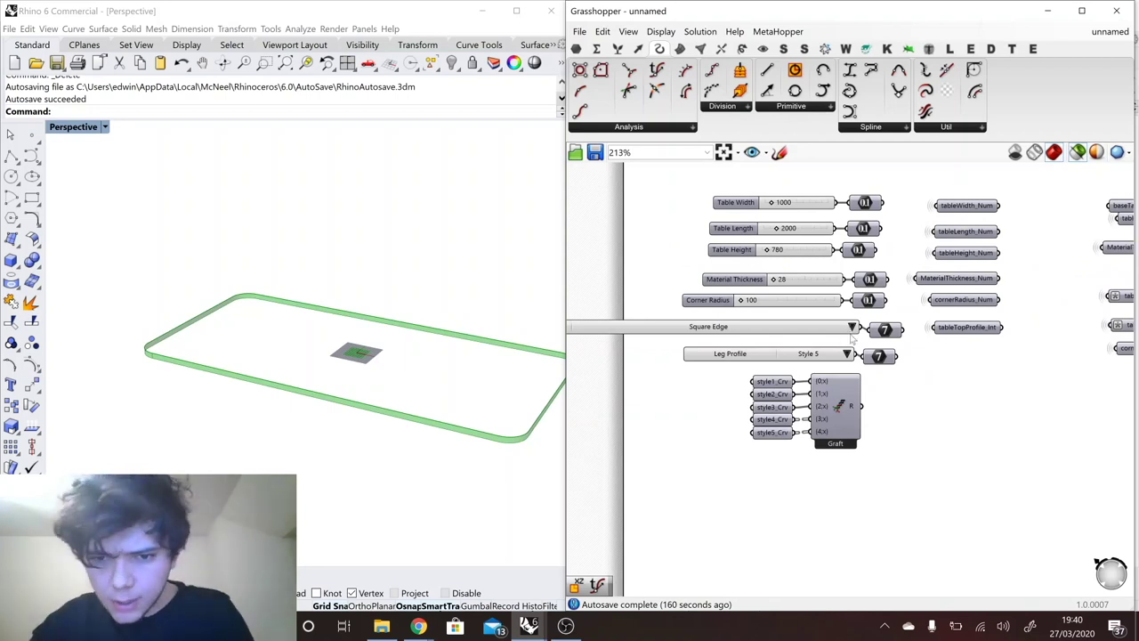
left_click(853, 328)
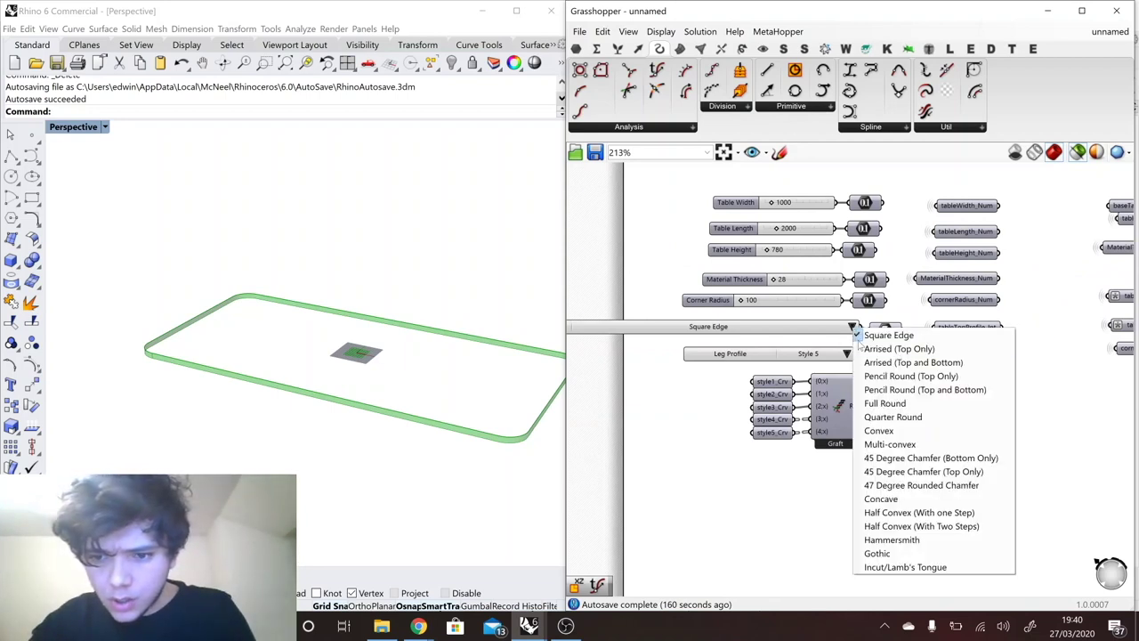
left_click(893, 457)
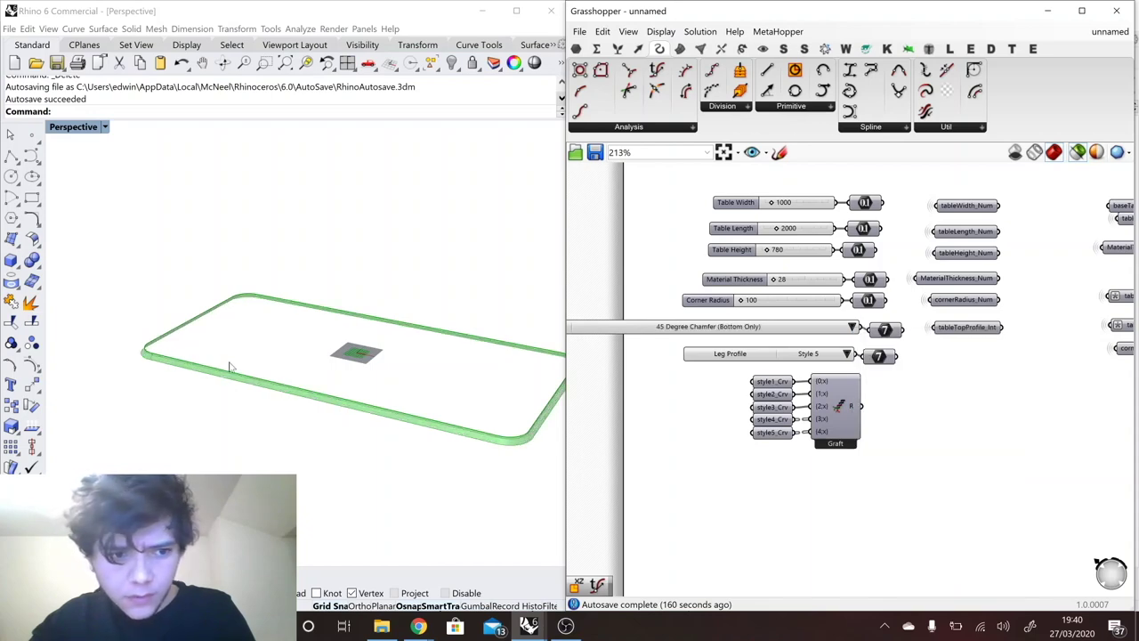
scroll(151, 365, "up", 8)
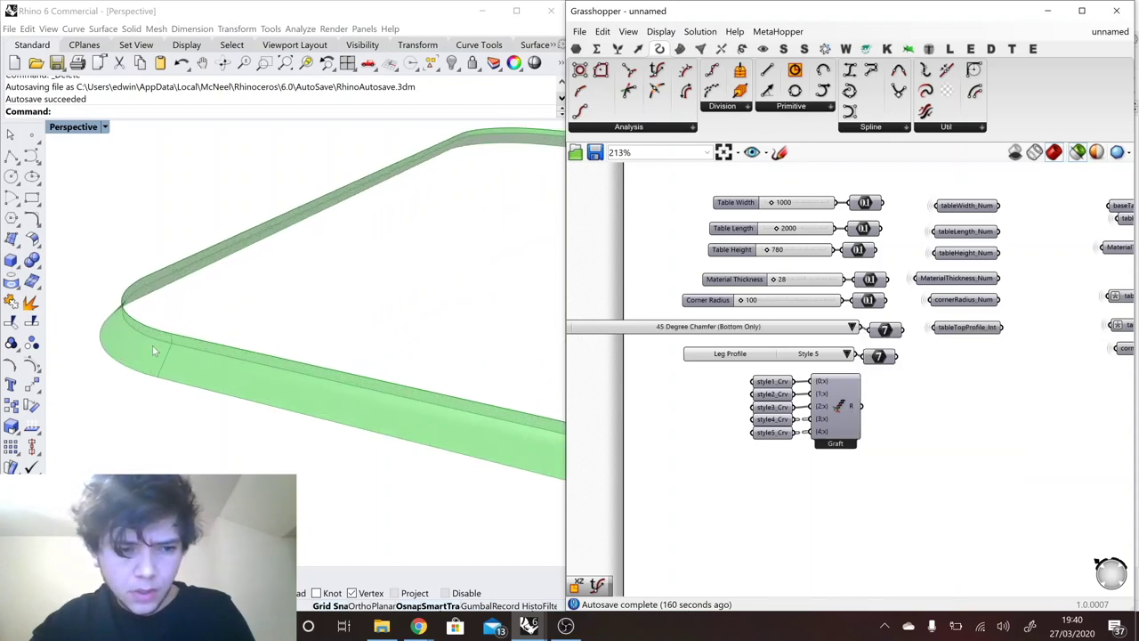
Duplicate the Unit Z component so that the copy feeds Construct Plane's Y axis, placing it below Cross Product.
scroll(635, 303, "down", 3)
scroll(1010, 304, "up", 3)
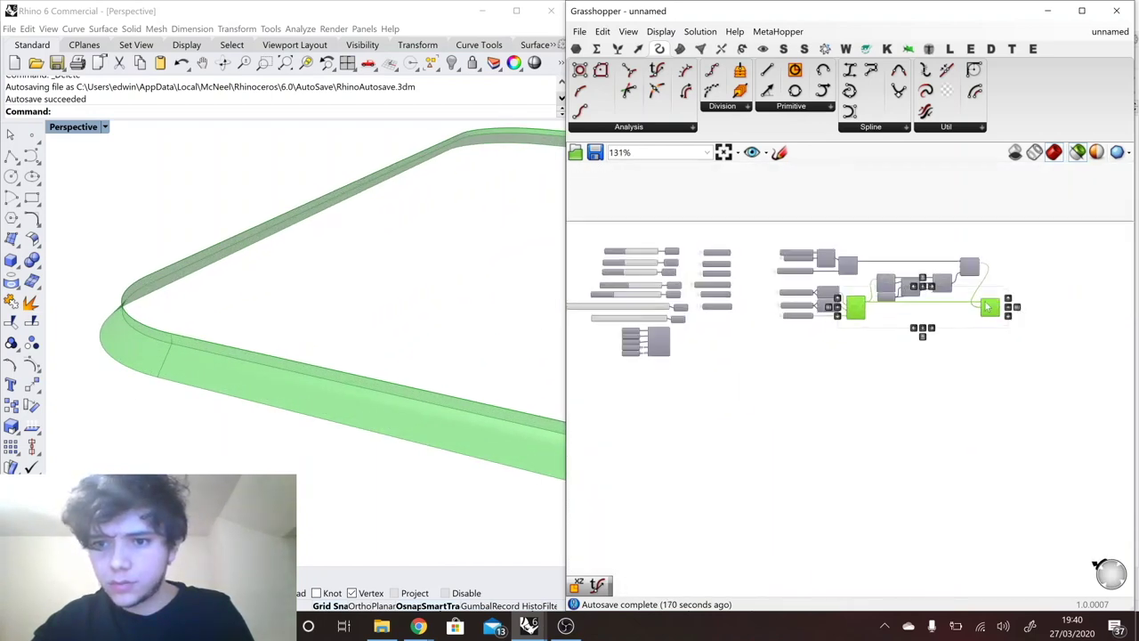
scroll(832, 306, "up", 2)
left_click(778, 322)
left_click(772, 288)
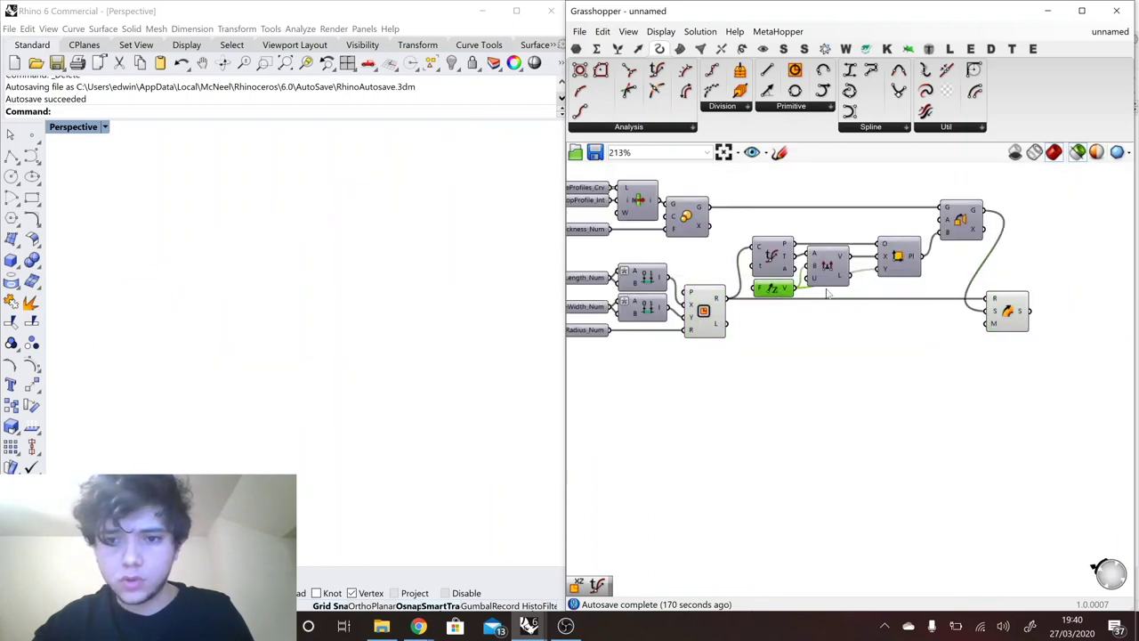
left_click(890, 267)
left_click(777, 294)
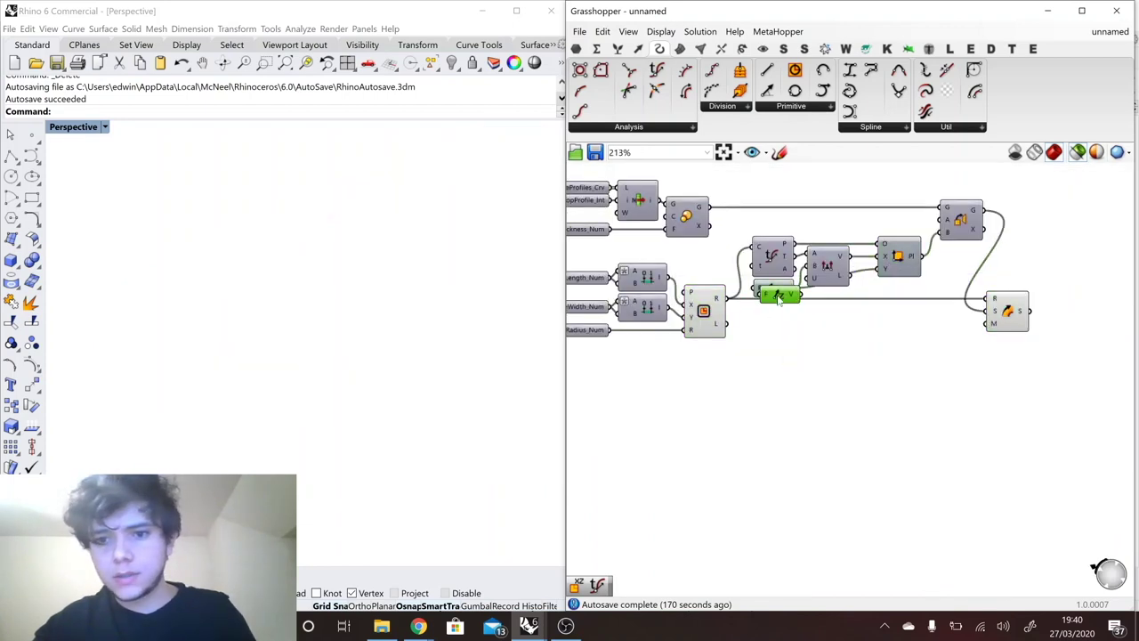
left_click_drag(777, 294, 881, 268, "alt")
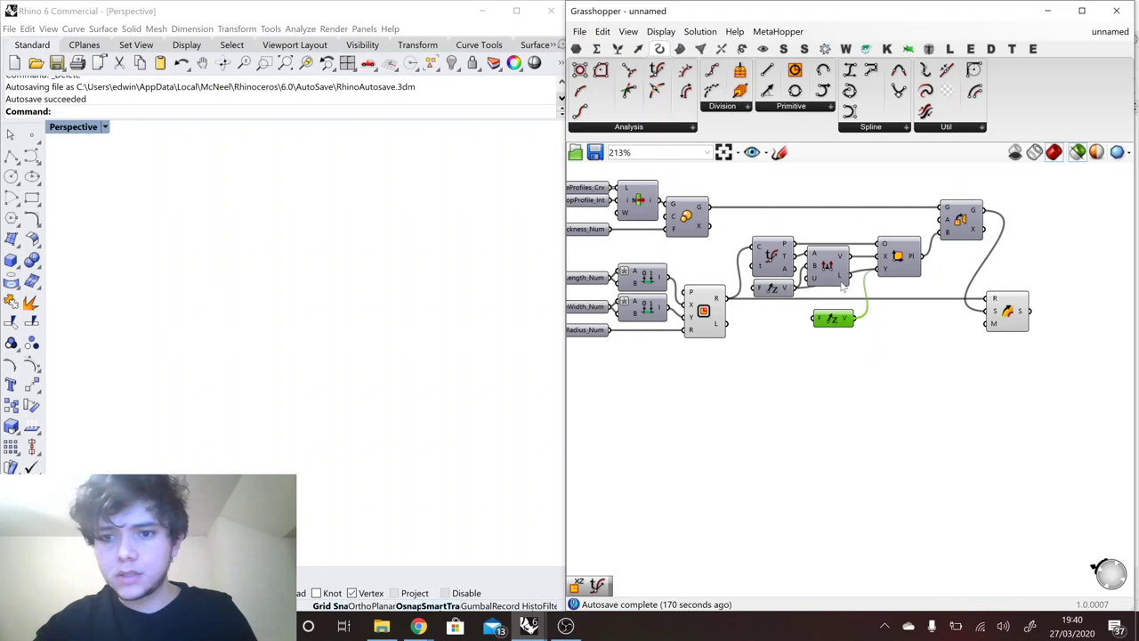
Change the factor of the Unit Z feeding Cross Product to flip the profile, and compare the sweep with the rounded rectangle.
right_click(762, 298)
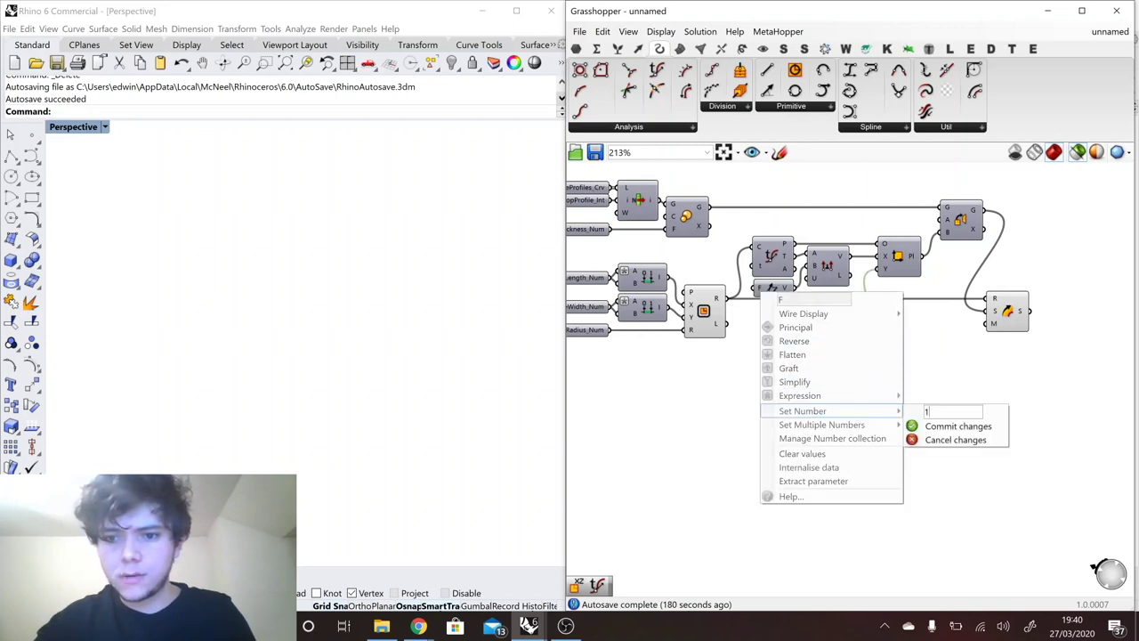
left_click(998, 328)
scroll(167, 342, "down", 3)
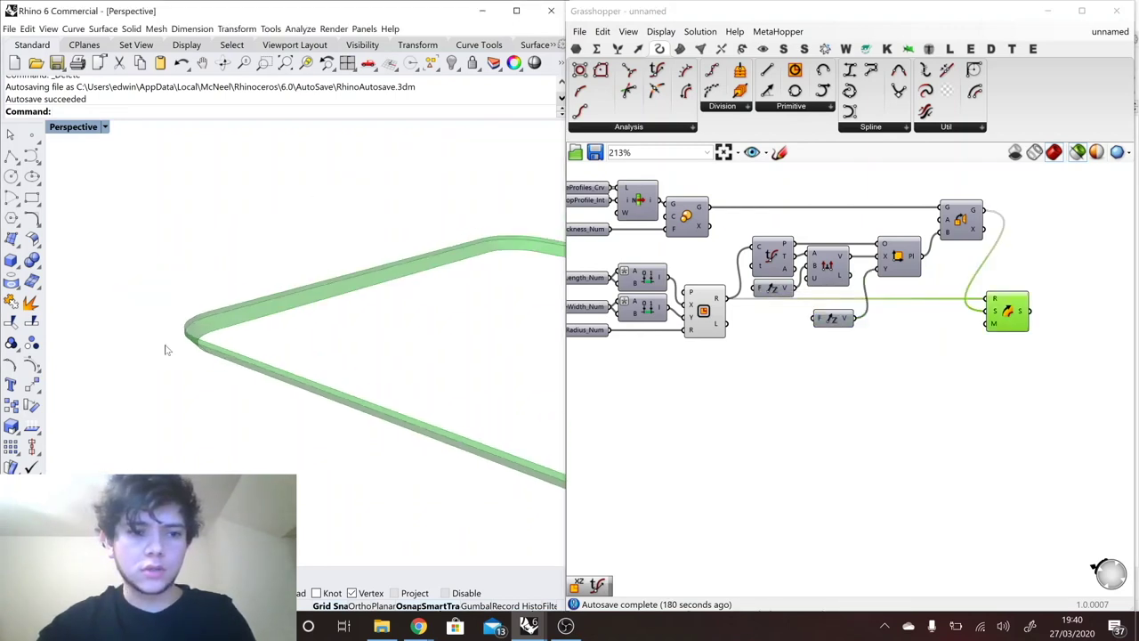
left_click(699, 324)
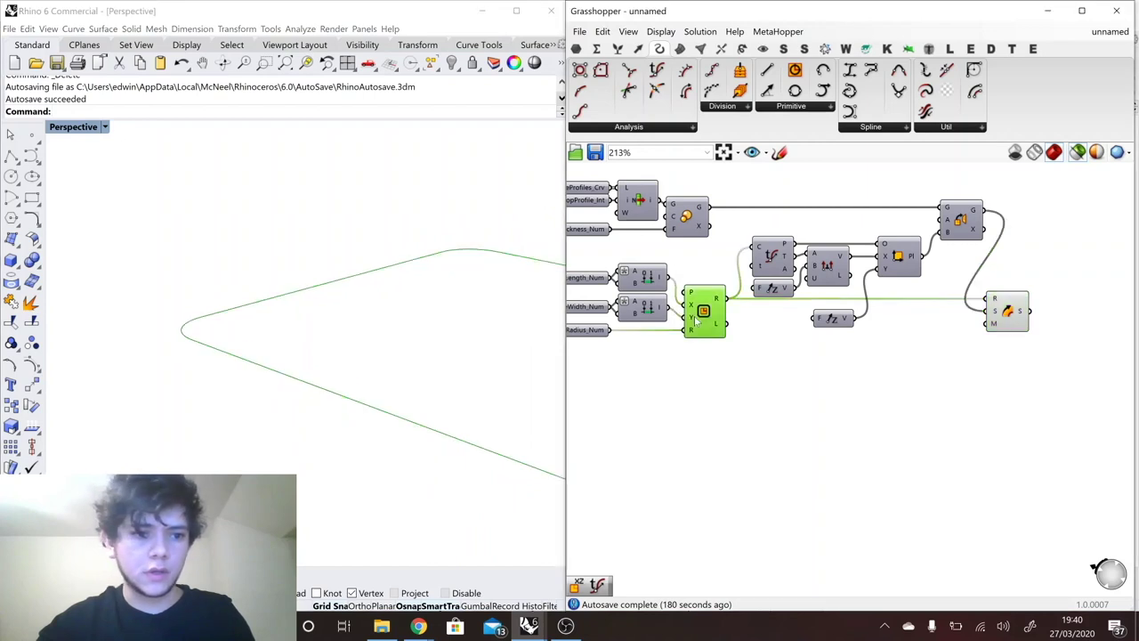
left_click(1007, 326)
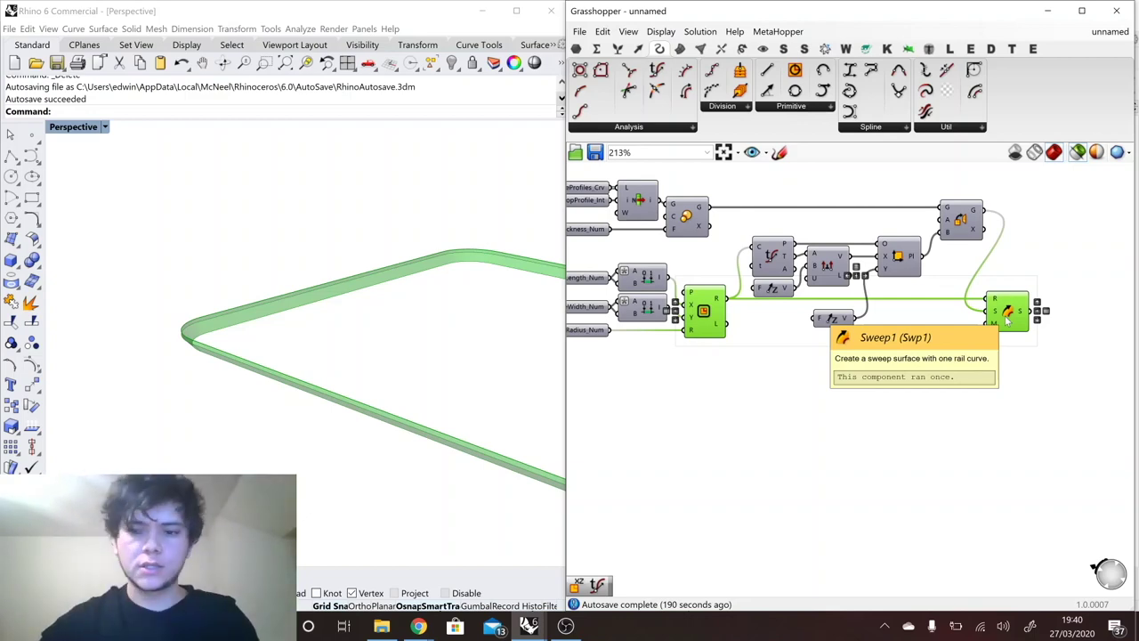
Try the Incut/Lamb's Tongue and Gothic profiles on the table top edge.
scroll(1008, 326, "down", 5)
scroll(970, 348, "up", 6)
left_click(958, 352)
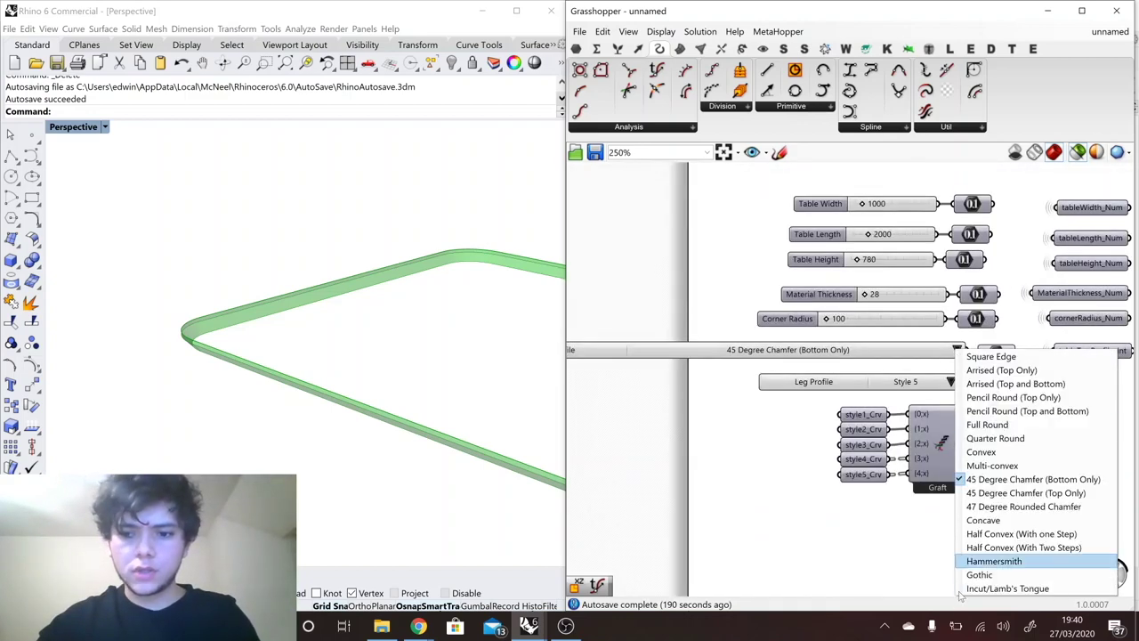
left_click(981, 591)
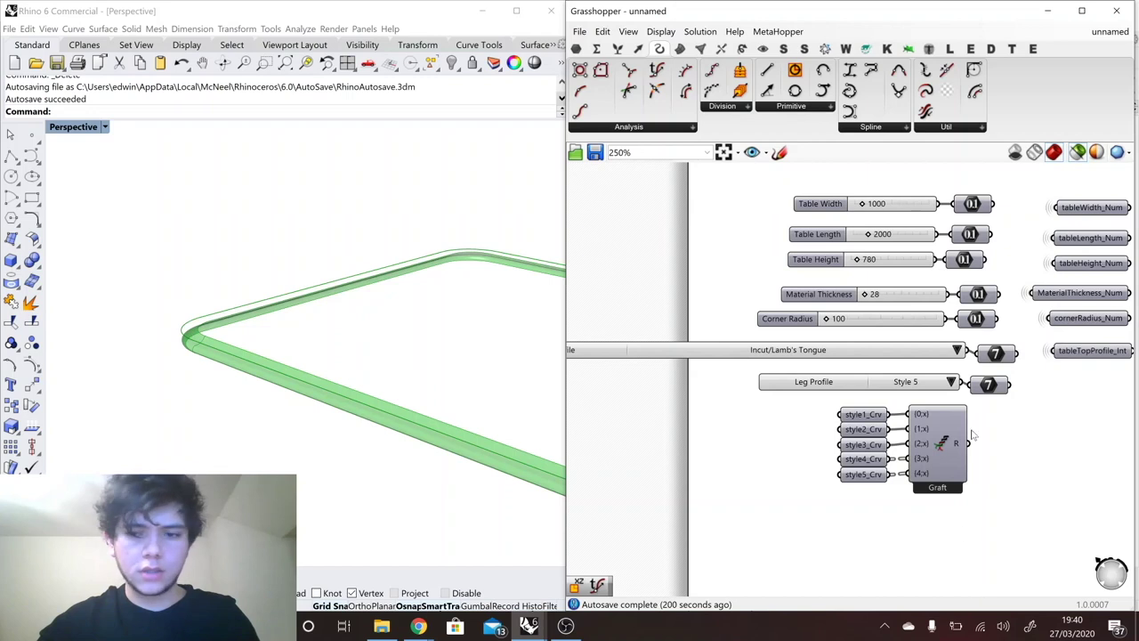
left_click(967, 352)
left_click(984, 578)
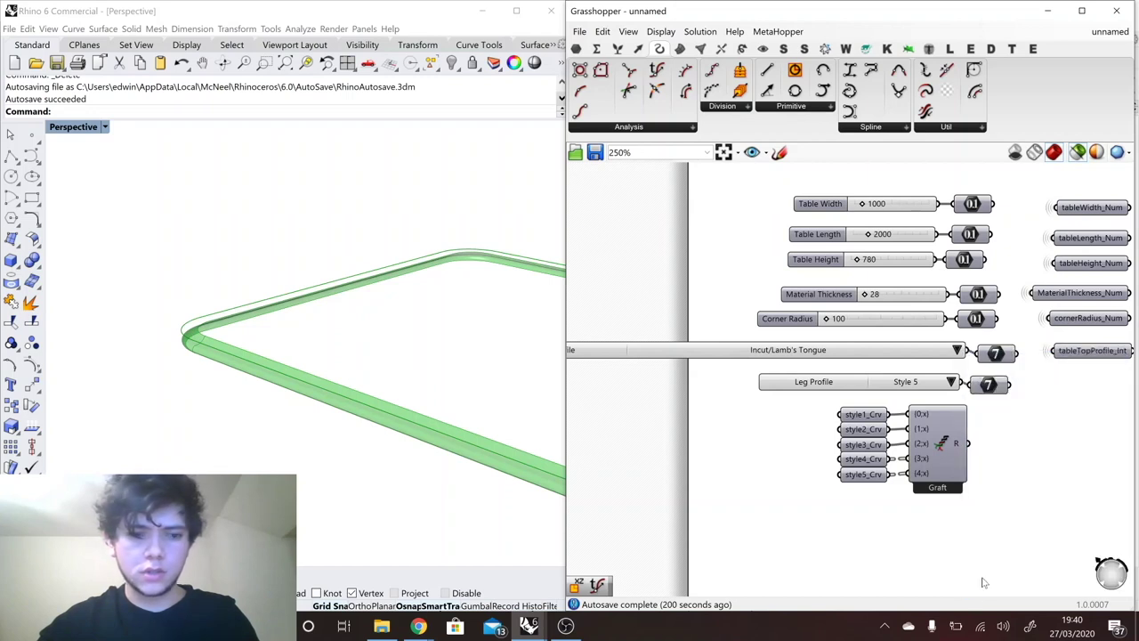
Set the table top profile to 47 Degree Rounded Chamfer and examine the swept edge.
left_click(967, 354)
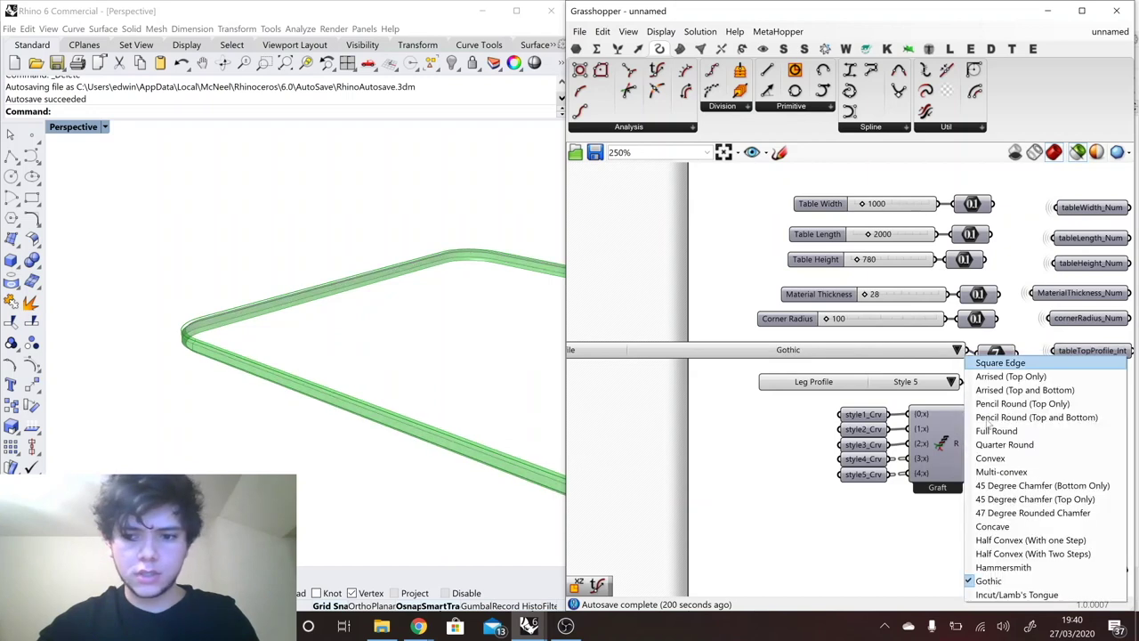
left_click(997, 486)
mouse_move(404, 388)
right_mouse_down()
mouse_move(399, 365)
mouse_move(376, 359)
mouse_move(405, 379)
right_mouse_up()
scroll(257, 352, "up", 2)
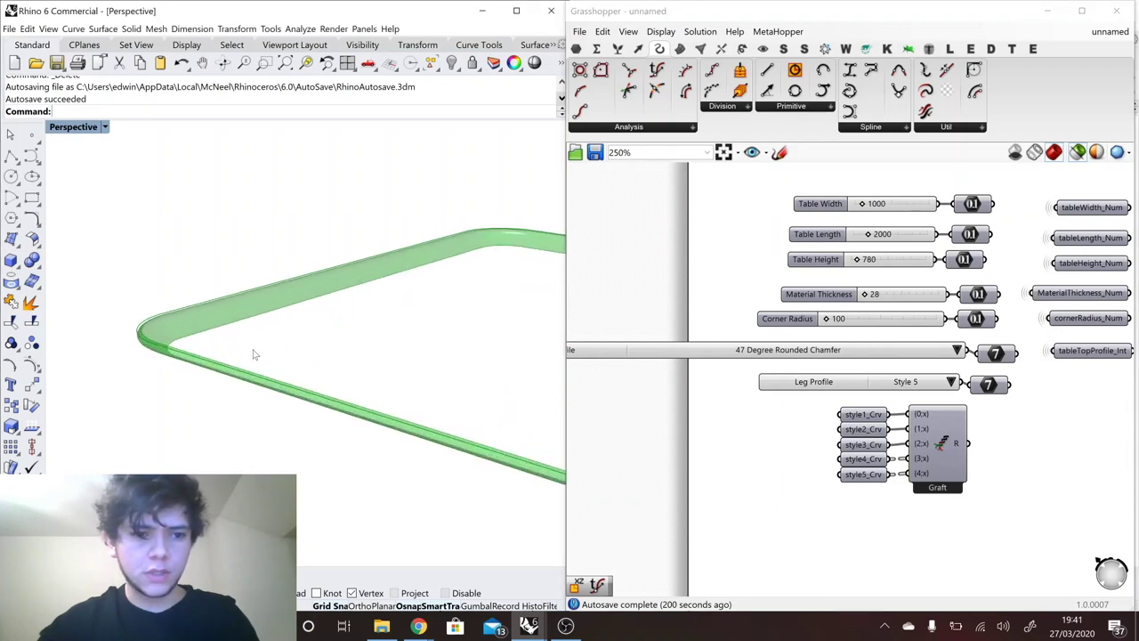
scroll(257, 352, "down", 2)
Add a Cap Holes component after Sweep1, wire the swept surface into it and inspect the capped table top.
scroll(735, 364, "down", 8)
scroll(801, 357, "up", 4)
scroll(873, 364, "up", 1)
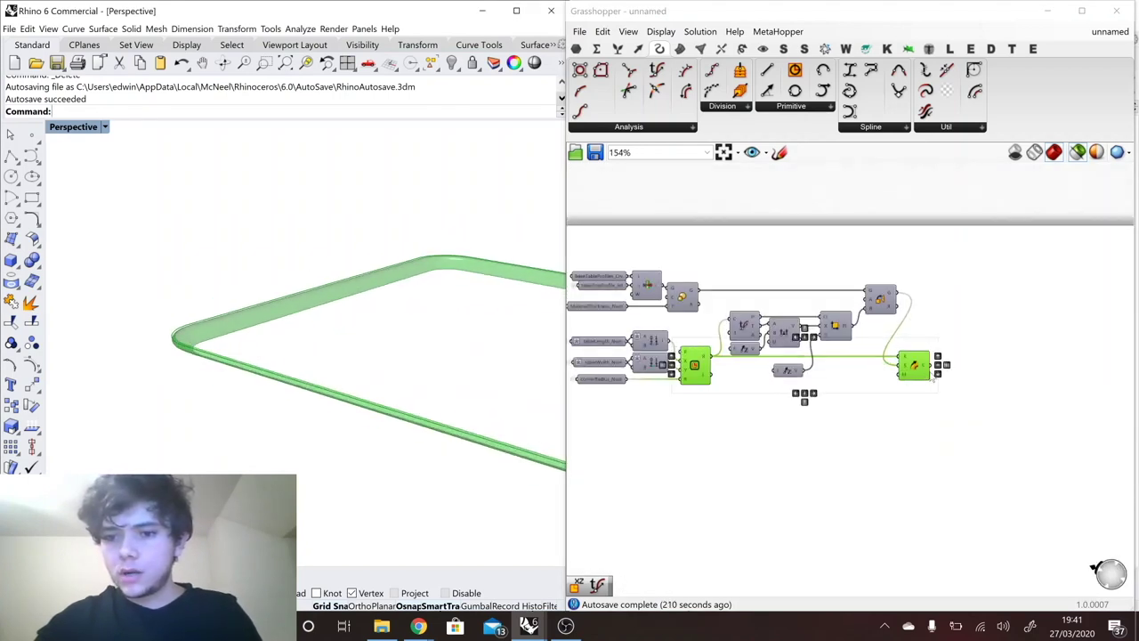
left_click(916, 372)
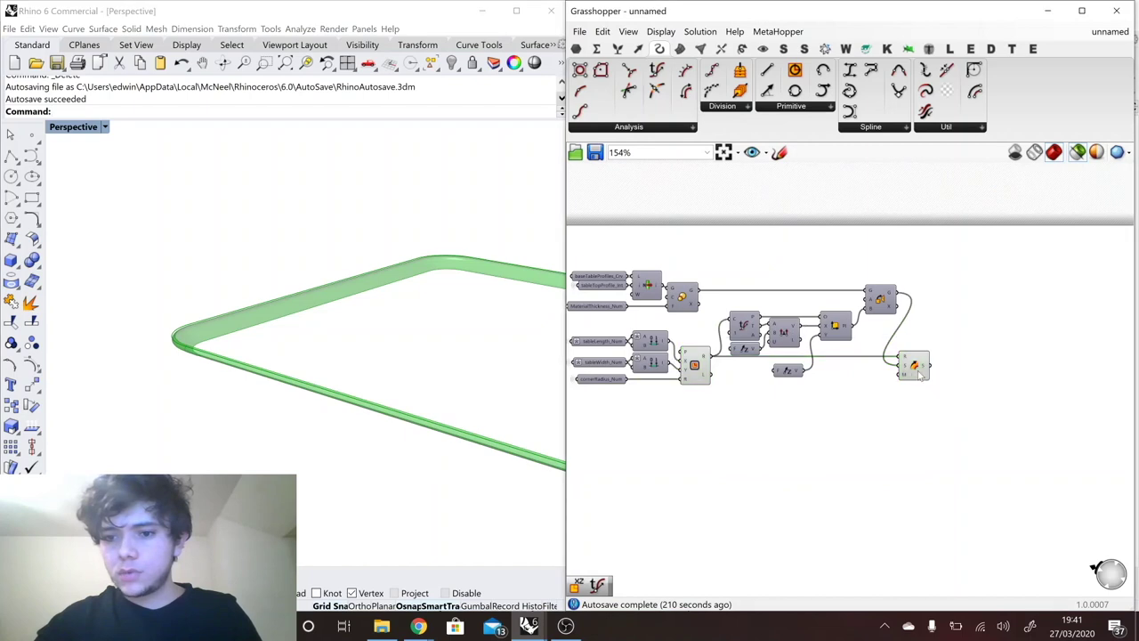
double_click(975, 374)
type("cap")
key("Return")
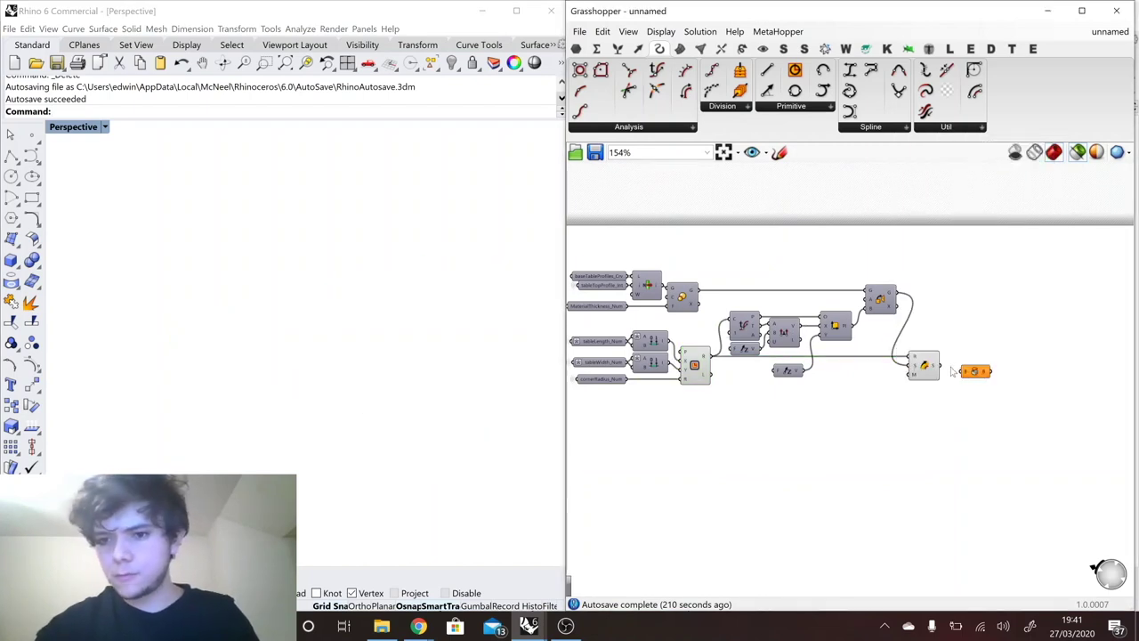
left_click_drag(940, 365, 959, 373)
left_click_drag(975, 372, 964, 365)
right_click_drag(269, 407, 295, 434)
scroll(961, 390, "up", 3)
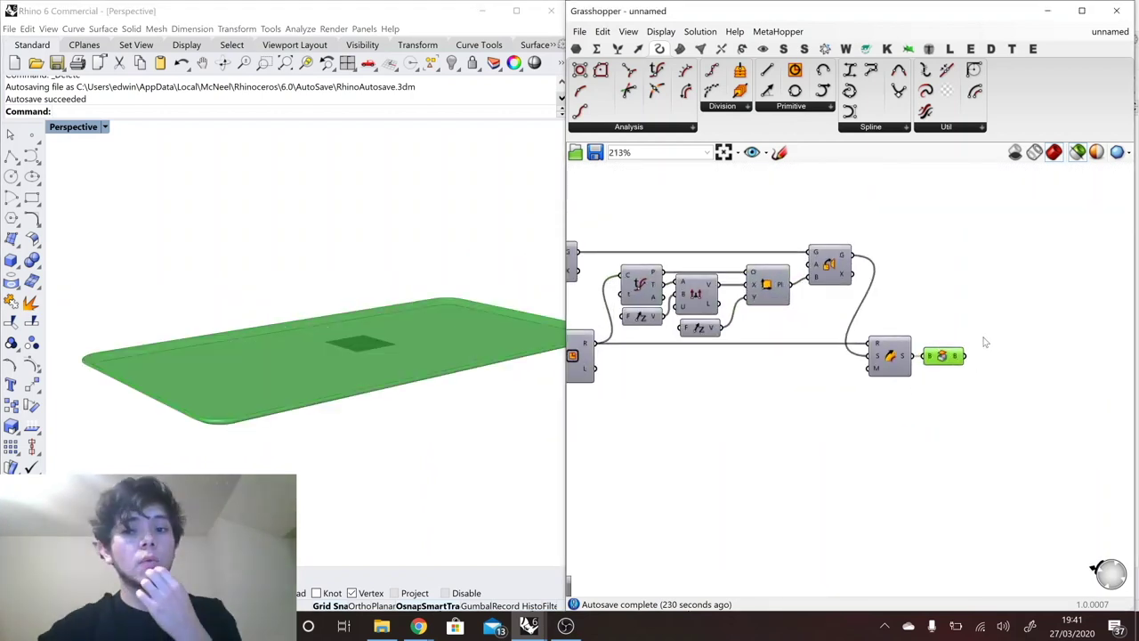
Add a Move component and wire the capped table top to its geometry input.
scroll(985, 351, "down", 3)
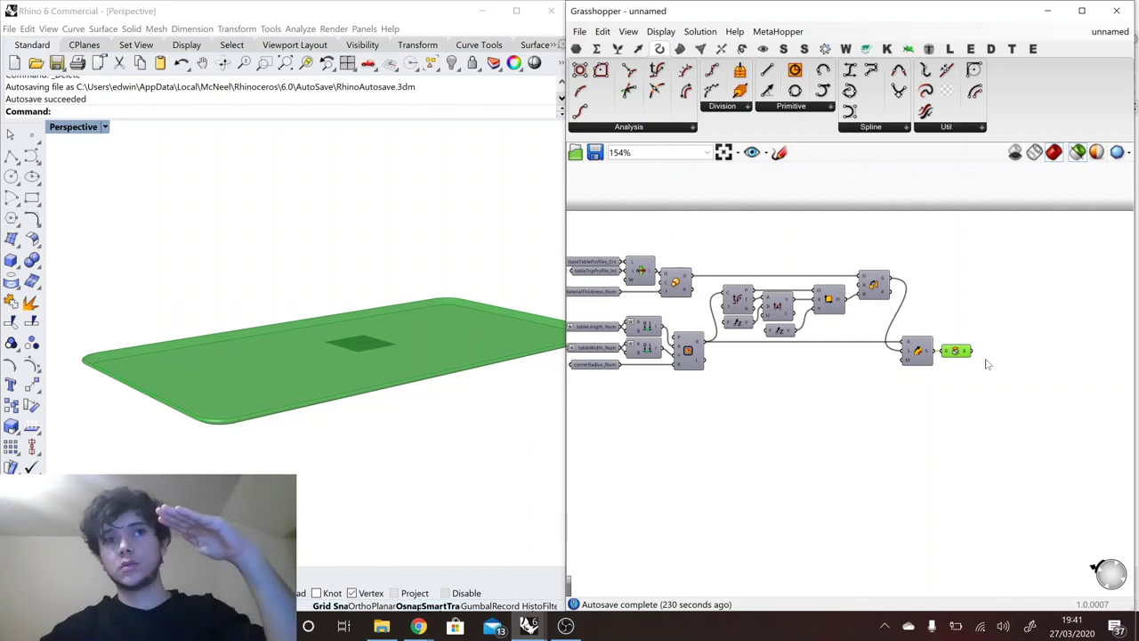
double_click(997, 385)
type("move")
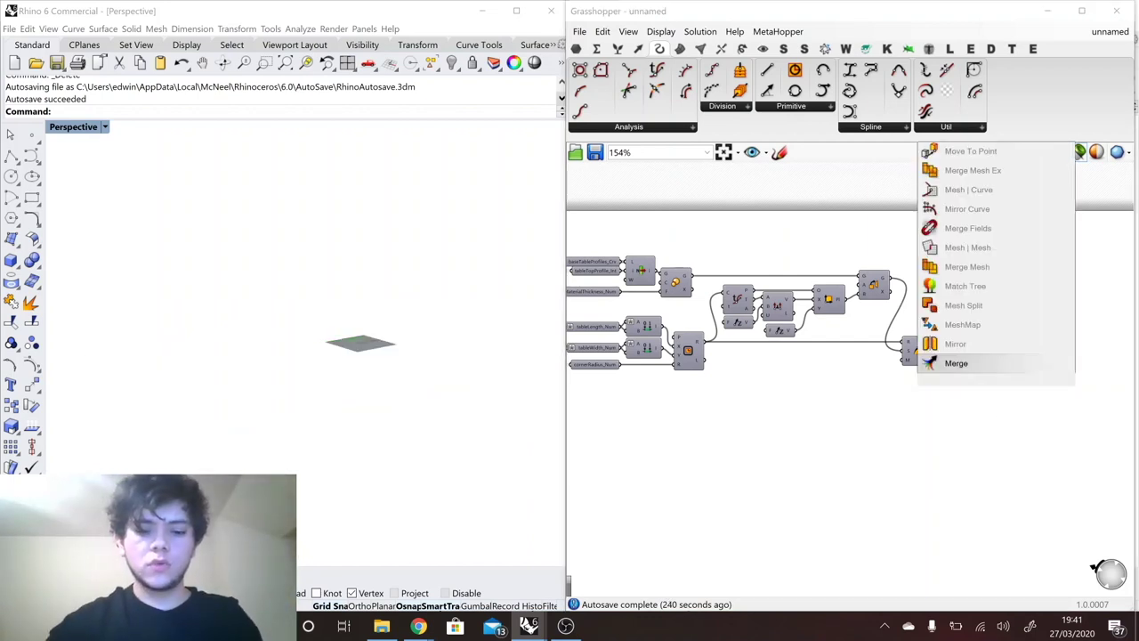
key("Return")
left_click(956, 350)
left_click_drag(971, 351, 985, 375)
Add a Unit Z vector component below Sweep1 for the Move component.
scroll(1040, 343, "down", 1)
double_click(938, 392)
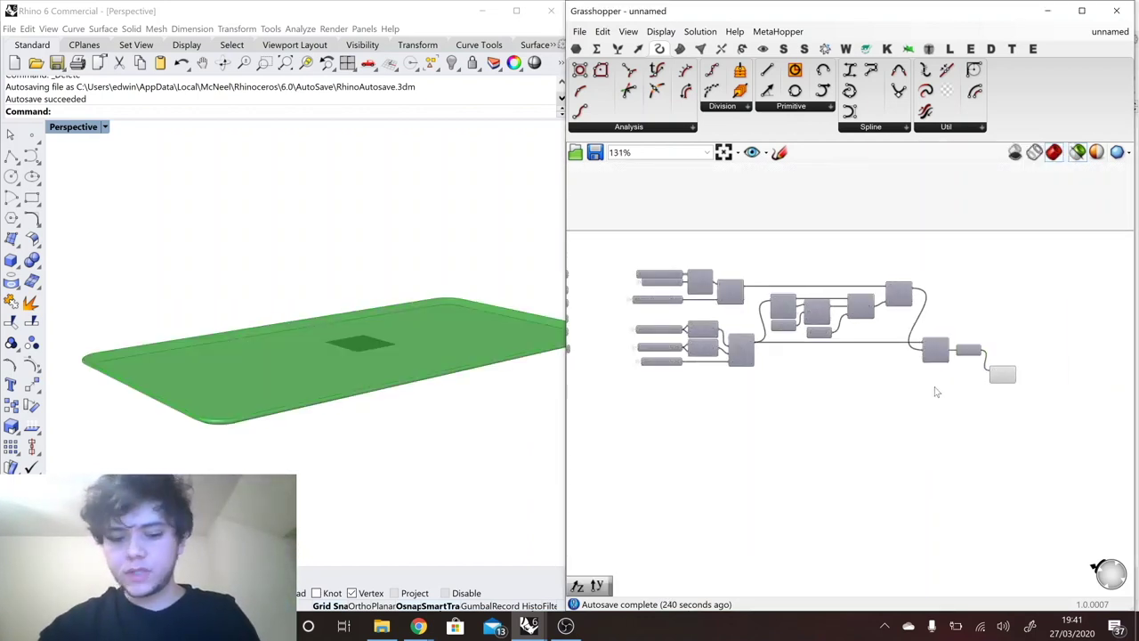
type("z")
left_click(923, 380)
Copy the tableHeight_Num parameter, wire it to the new Unit Z's factor and align it under cornerRadius_Num.
scroll(1045, 384, "down", 4)
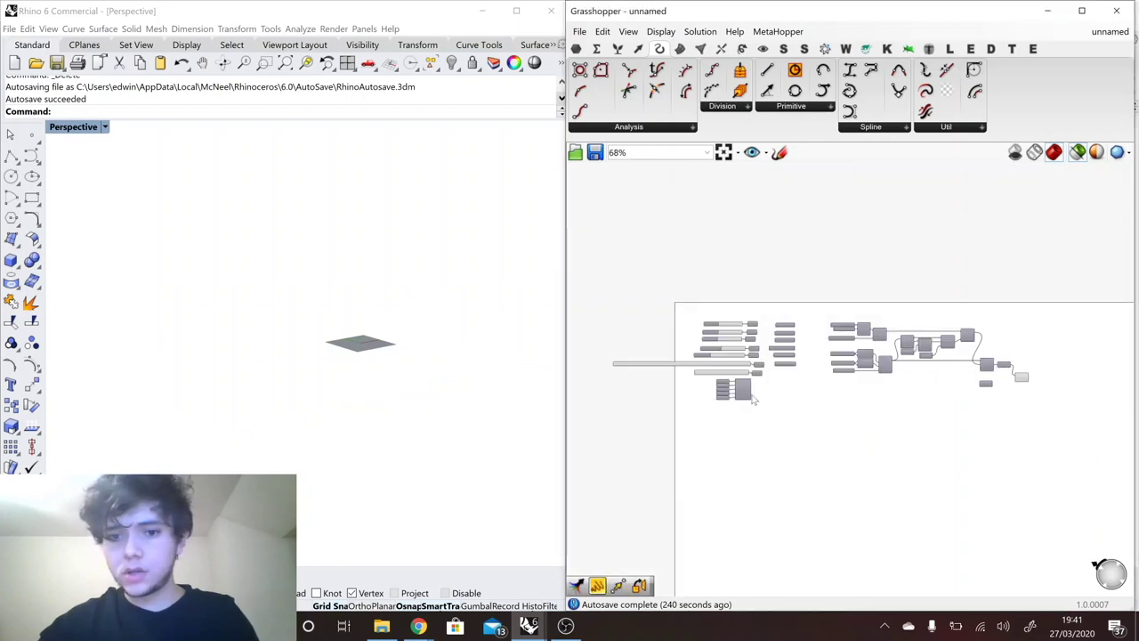
scroll(758, 392, "up", 7)
right_click_drag(775, 363, 807, 372)
left_click(877, 262)
left_click_drag(876, 263, 967, 357, "alt")
scroll(830, 333, "down", 6)
scroll(1017, 352, "up", 3)
left_click_drag(989, 357, 1065, 355)
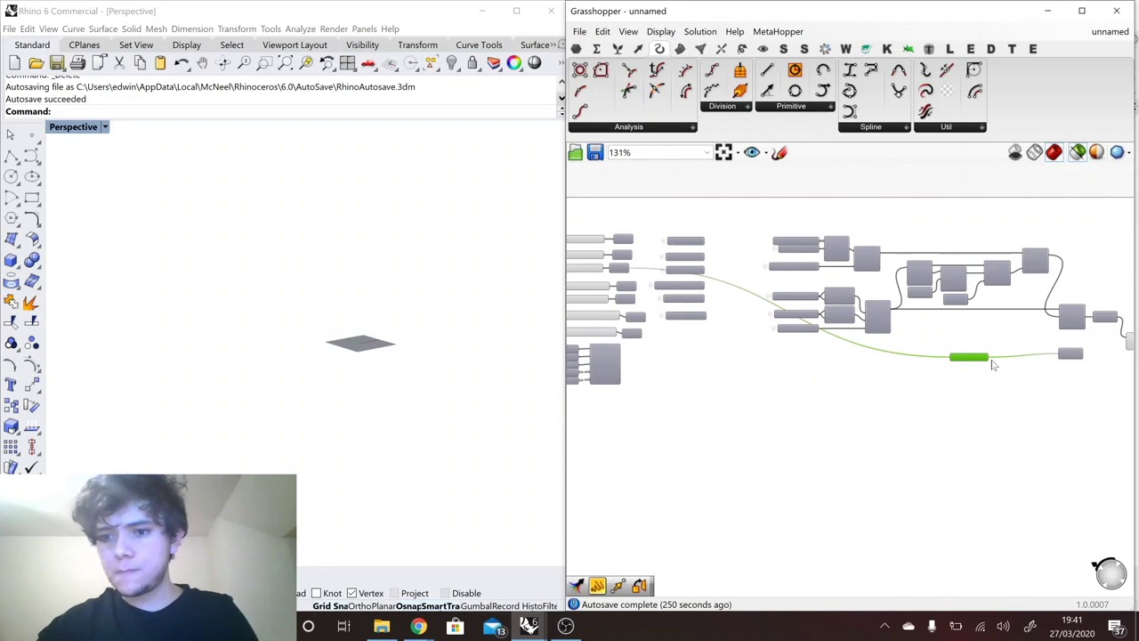
left_click_drag(986, 358, 832, 342)
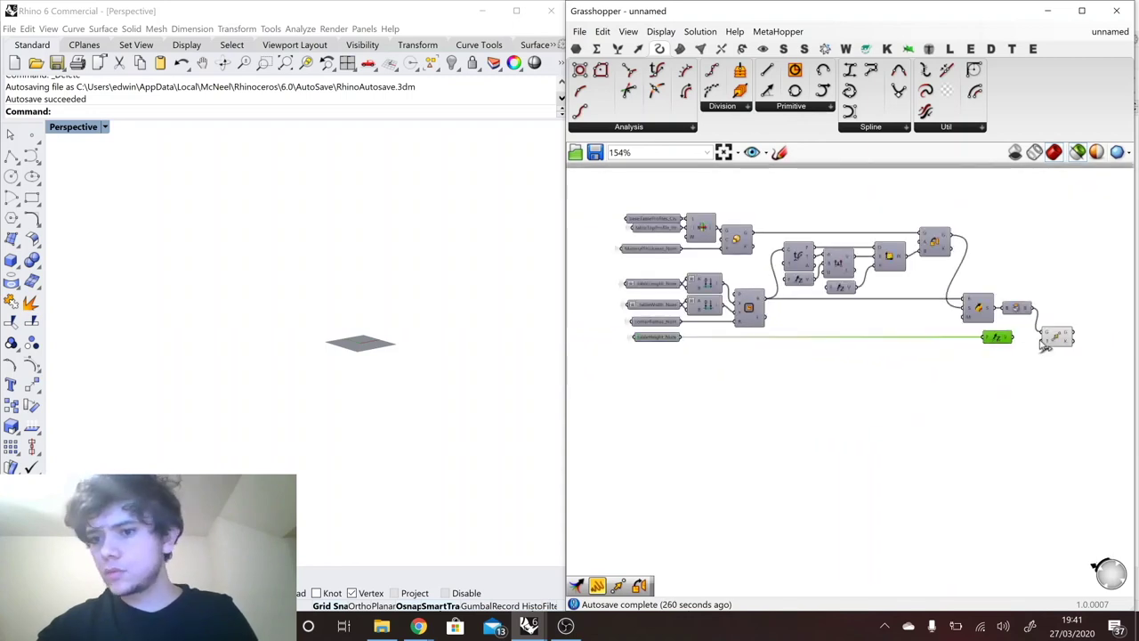
right_click_drag(223, 356, 203, 420)
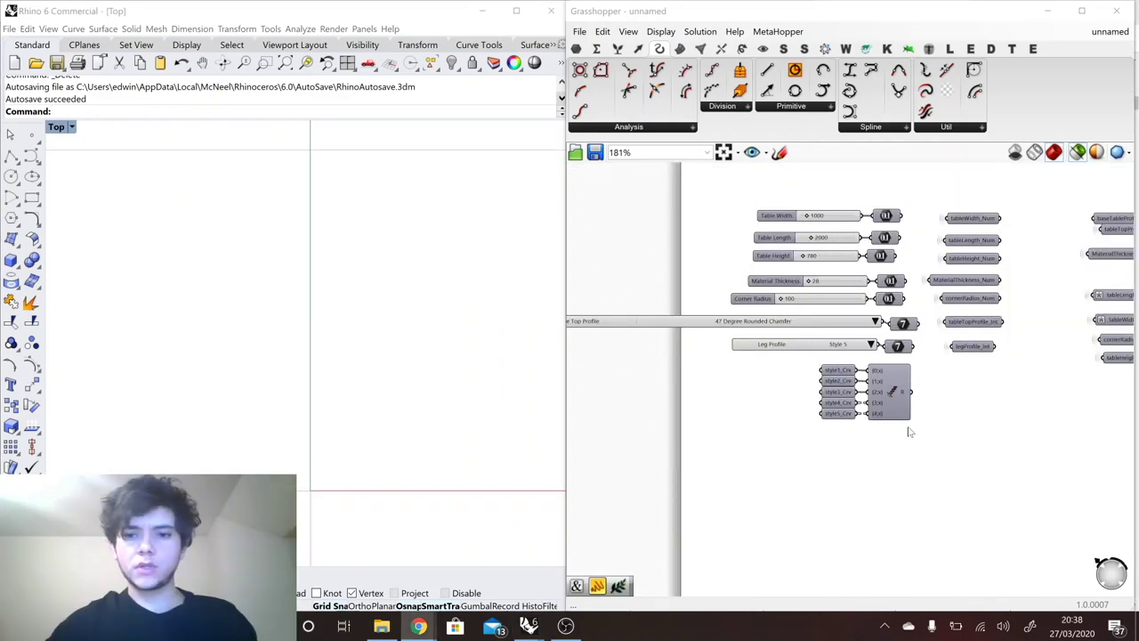
scroll(908, 431, "up", 2)
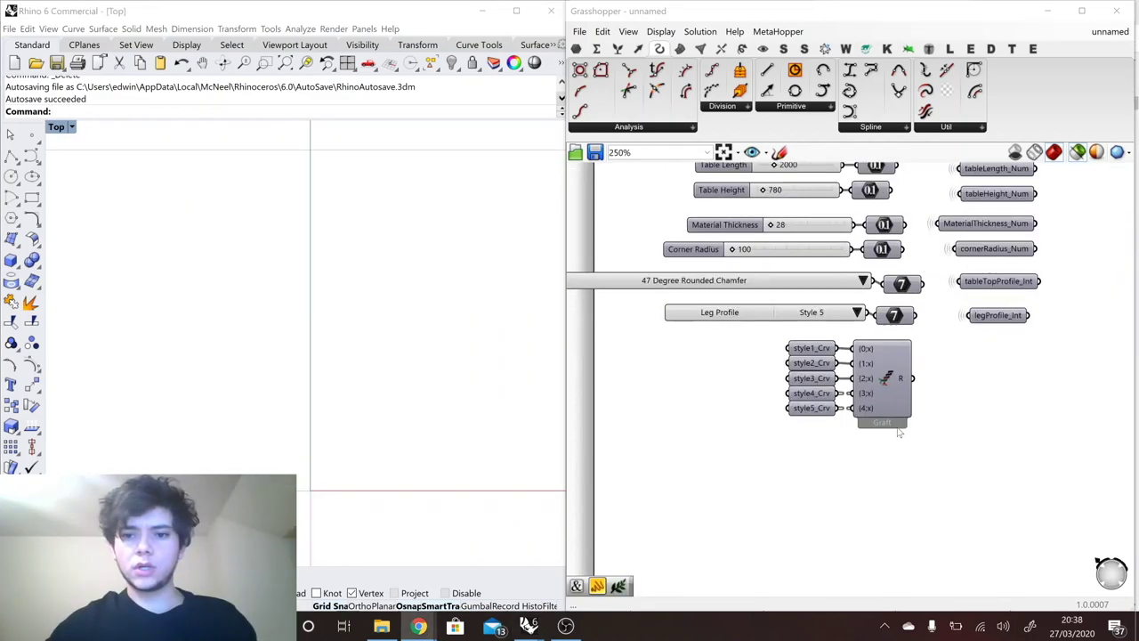
Inspect the leg profile curves stored in style1_Crv through style5_Crv in the Rhino Top view.
left_click(813, 350)
scroll(300, 450, "up", 1)
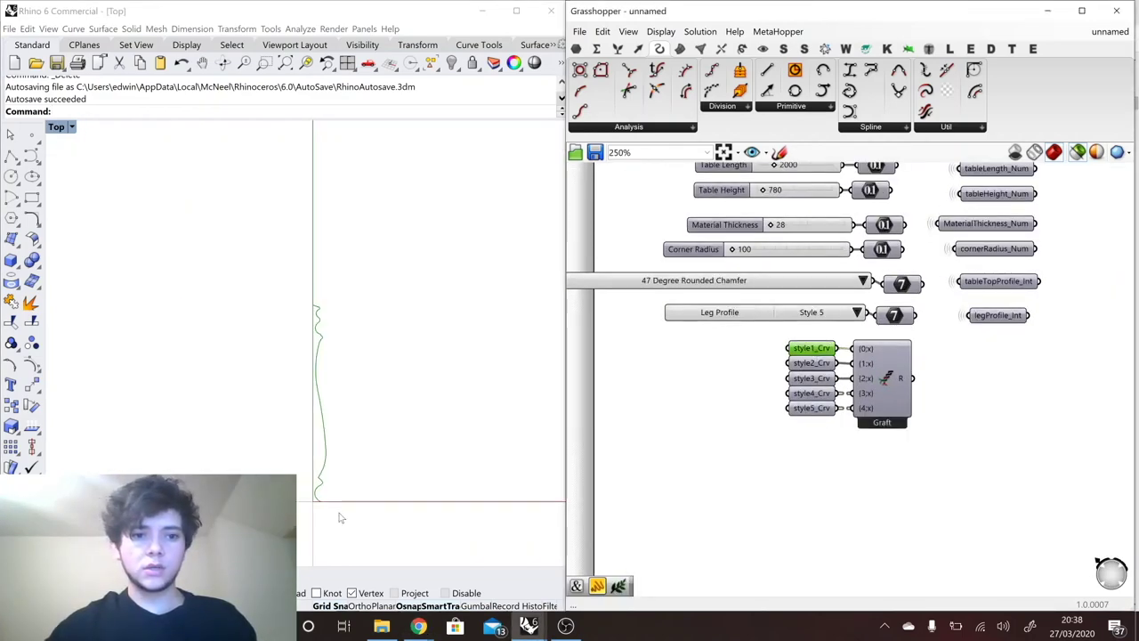
left_click(814, 365)
left_click(814, 379)
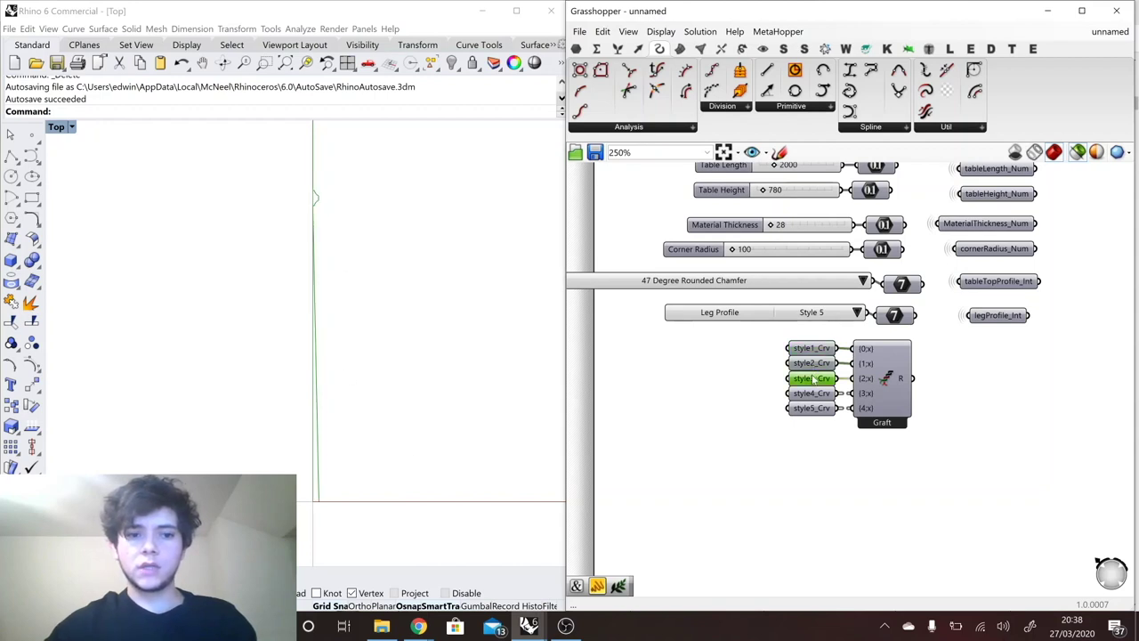
left_click(815, 394)
left_click(816, 408)
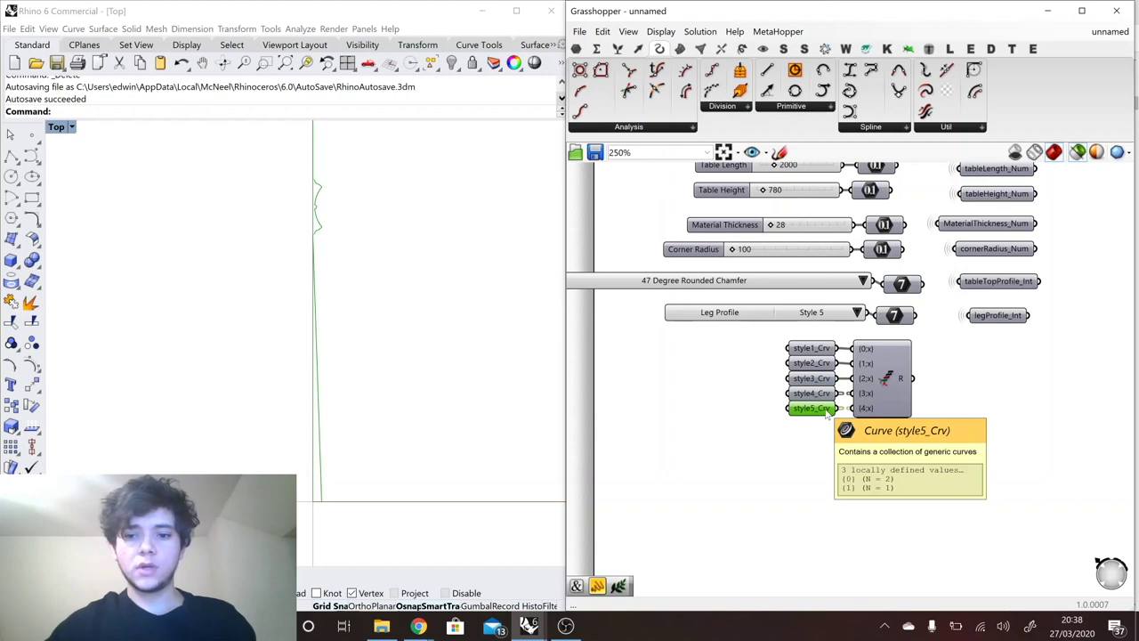
left_click(822, 394)
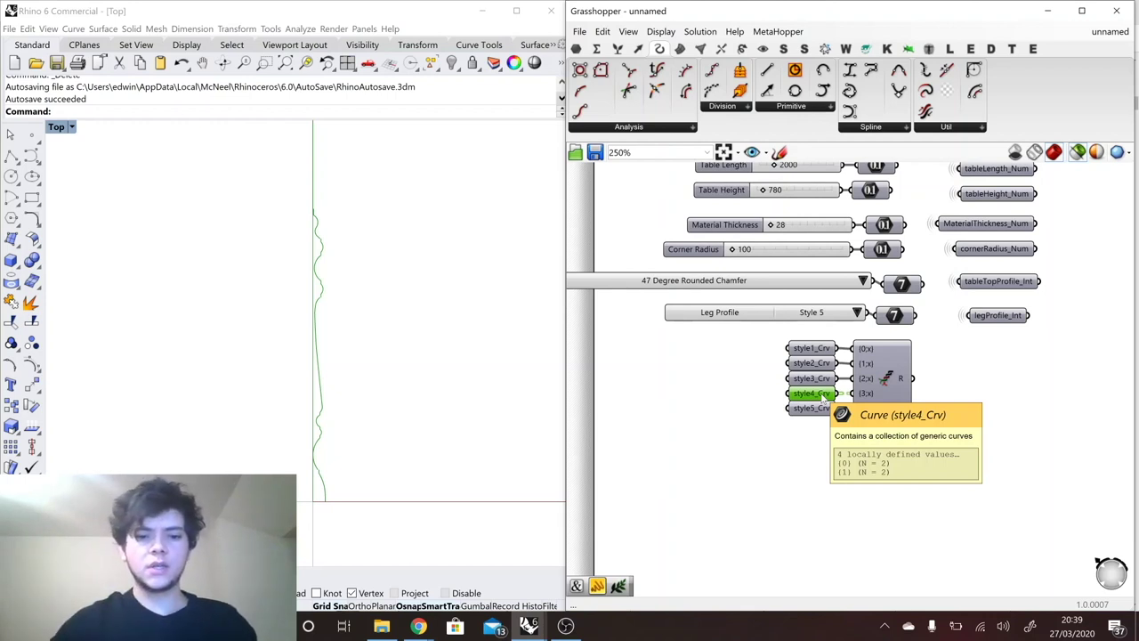
Switch to Chrome to view the turned leg pictures in the Osborne Wood CAD files table, and return to Grasshopper.
left_click(419, 626)
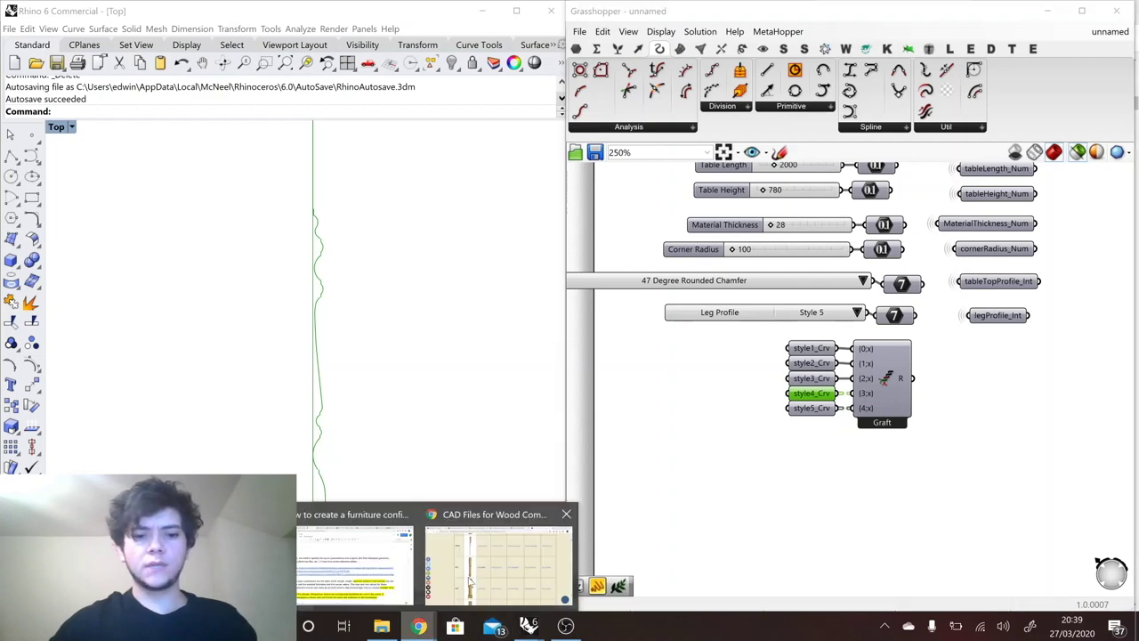
left_click(470, 581)
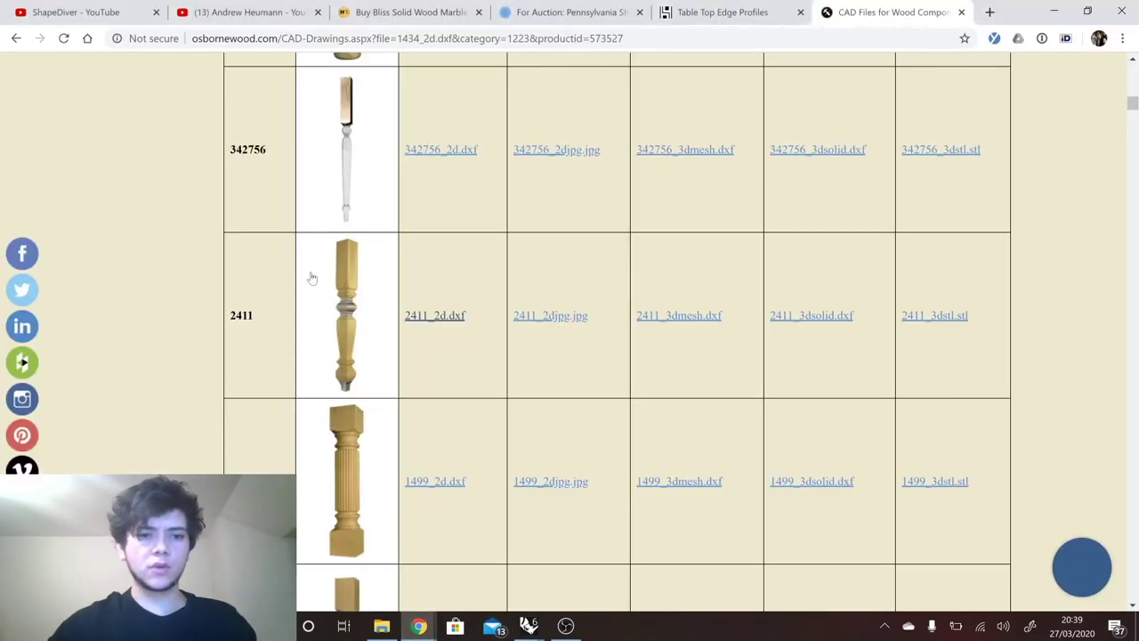
scroll(344, 269, "up", 2)
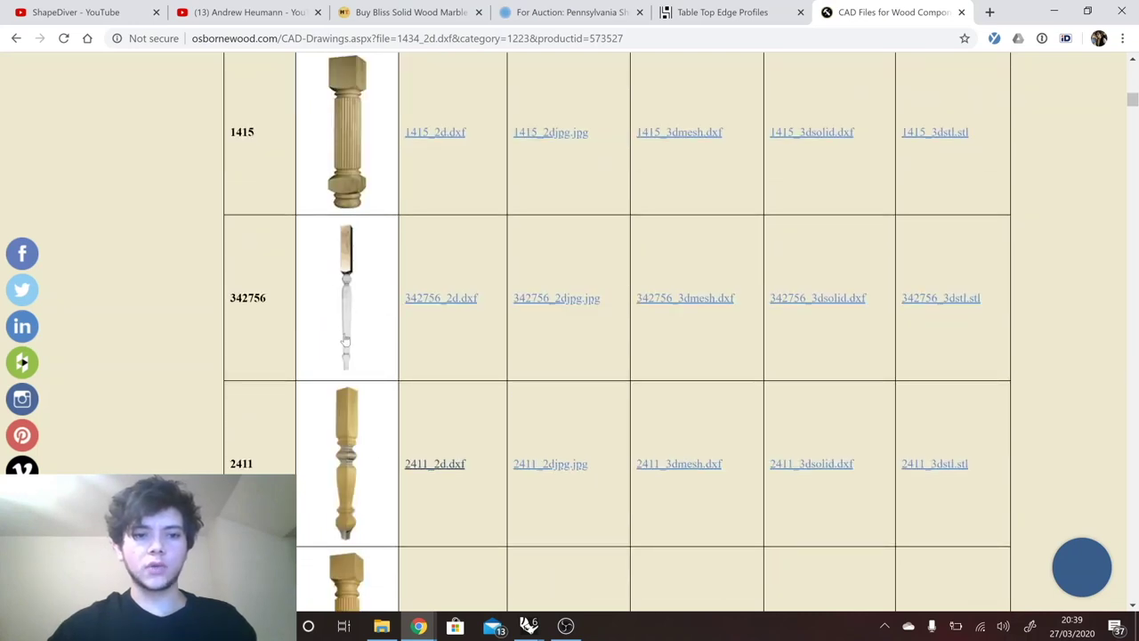
left_click(529, 626)
left_click(470, 580)
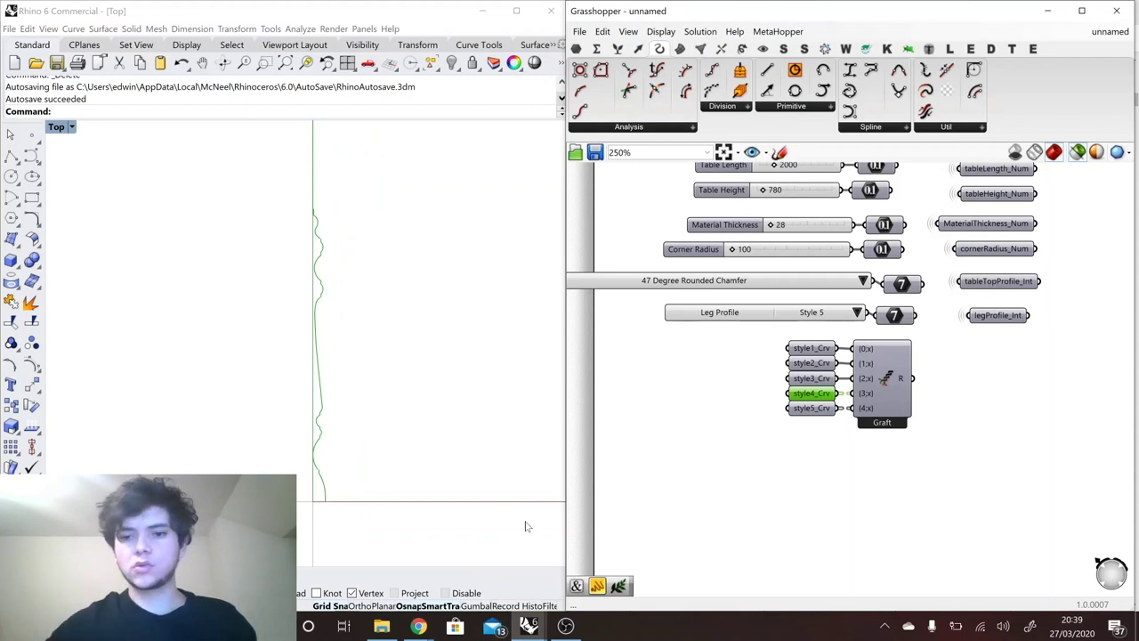
Move the five style curve parameters and their Entwine component together below the table top definition.
scroll(785, 312, "down", 2)
left_click_drag(920, 423, 798, 335)
scroll(857, 359, "down", 1)
left_click_drag(854, 356, 1035, 419)
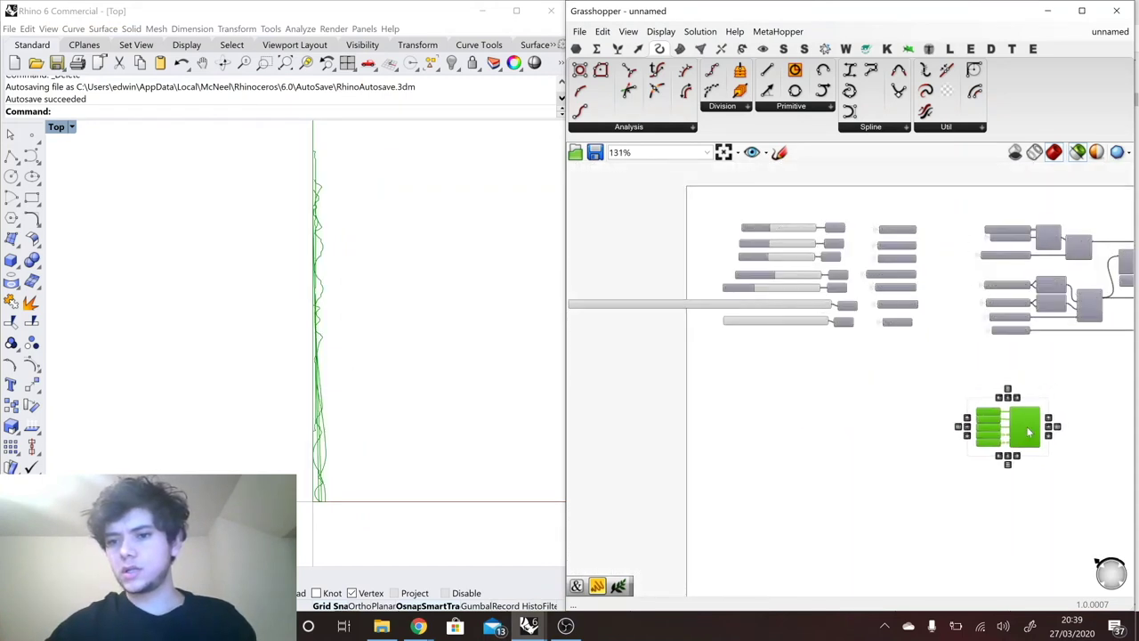
Move the legProfile_Int parameter directly above the style1_Crv parameter beside the Entwine component.
scroll(966, 345, "up", 2)
left_click(850, 335)
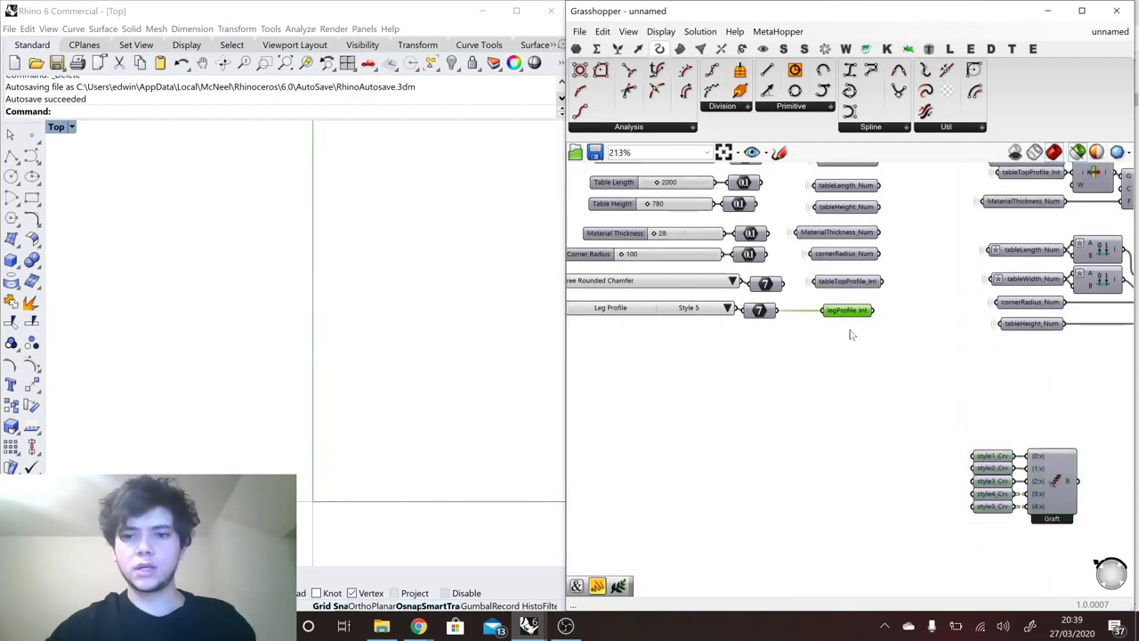
left_click_drag(852, 318, 995, 445)
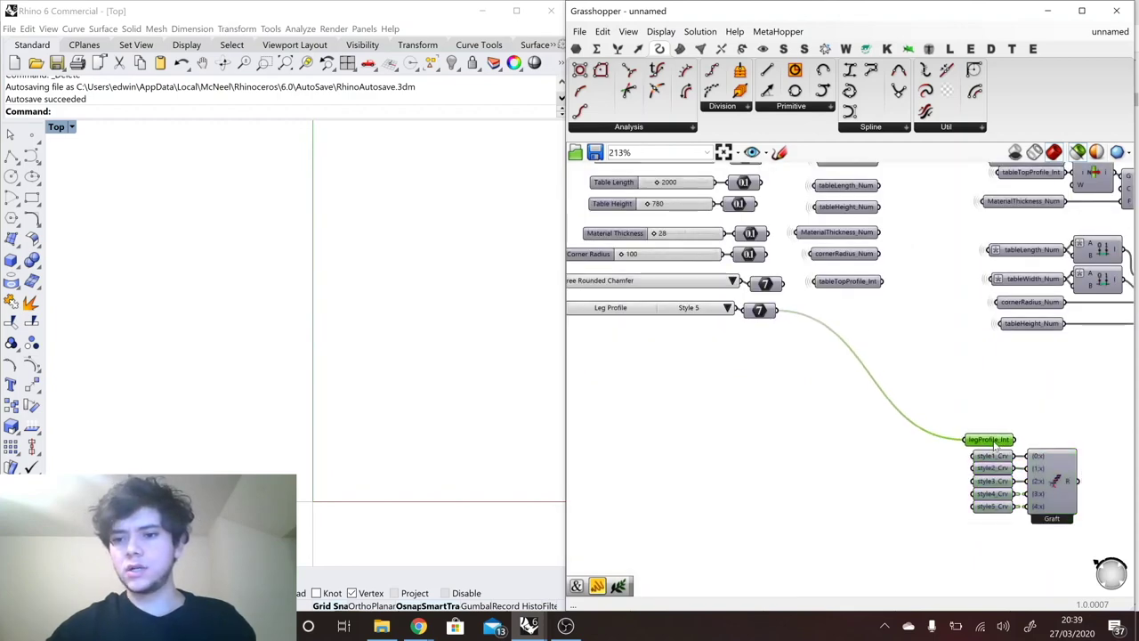
Add a Split Tree component fed with the grafted style curves and move the legProfile_Int parameter below the curve inputs.
scroll(908, 446, "down", 1)
right_click_drag(908, 446, 702, 397)
scroll(985, 451, "up", 3)
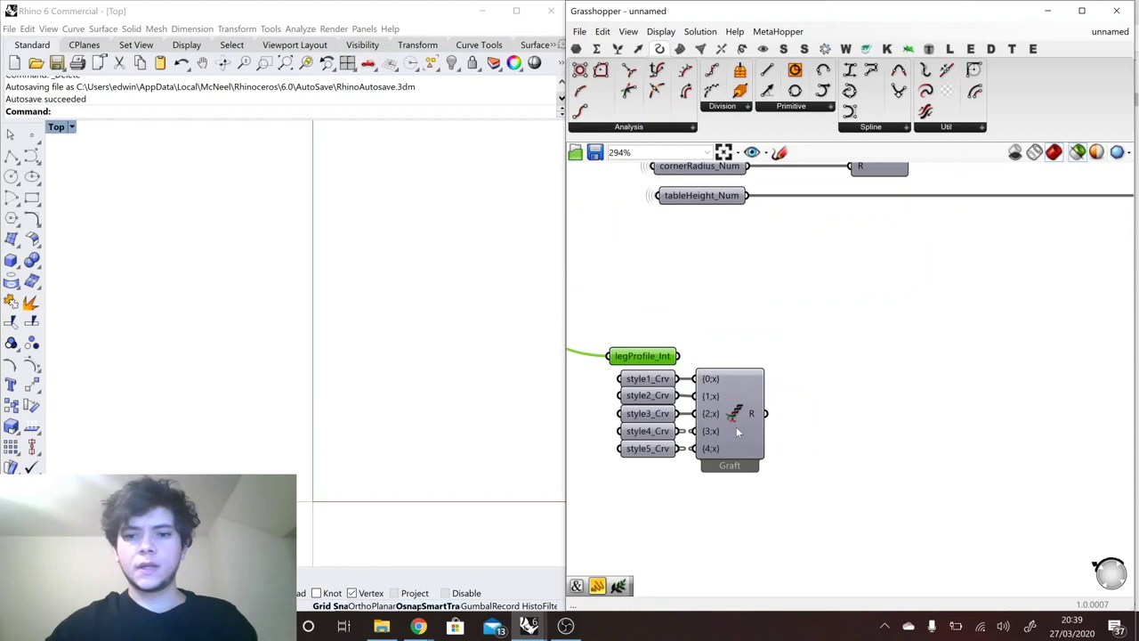
double_click(893, 408)
double_click(894, 409)
type("split")
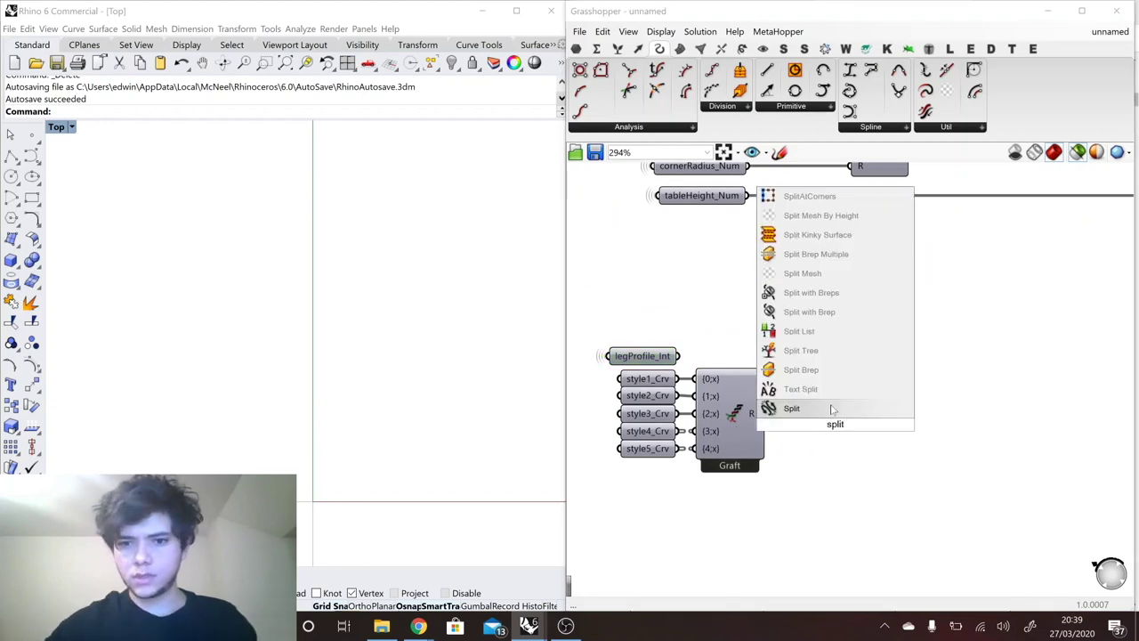
left_click(801, 350)
left_click_drag(642, 357, 644, 488)
scroll(970, 381, "down", 2)
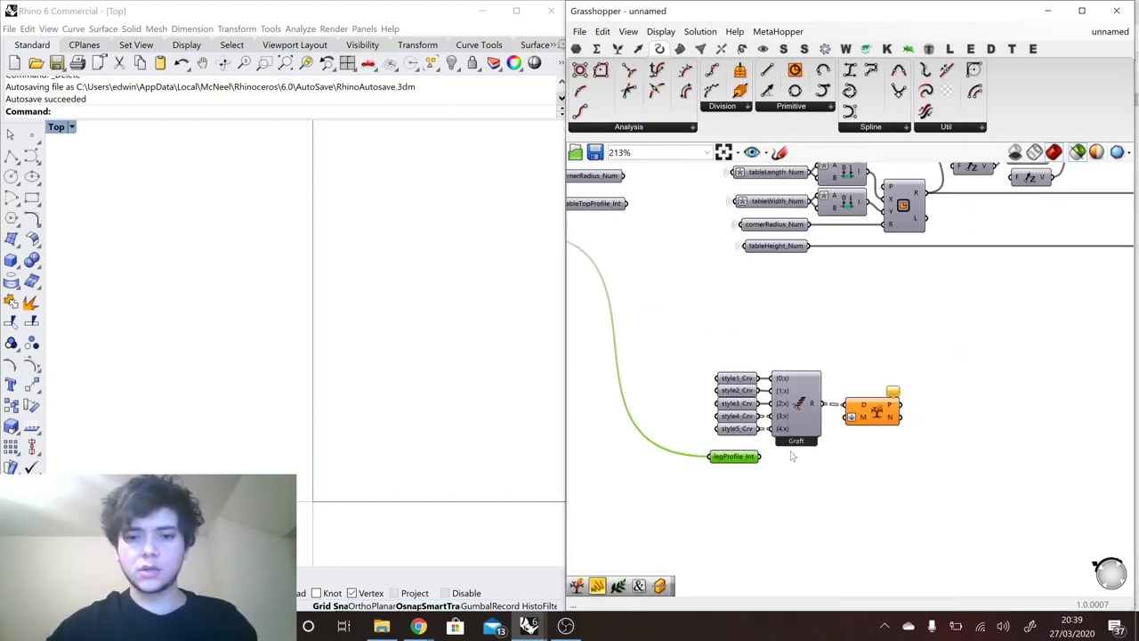
scroll(743, 460, "up", 2)
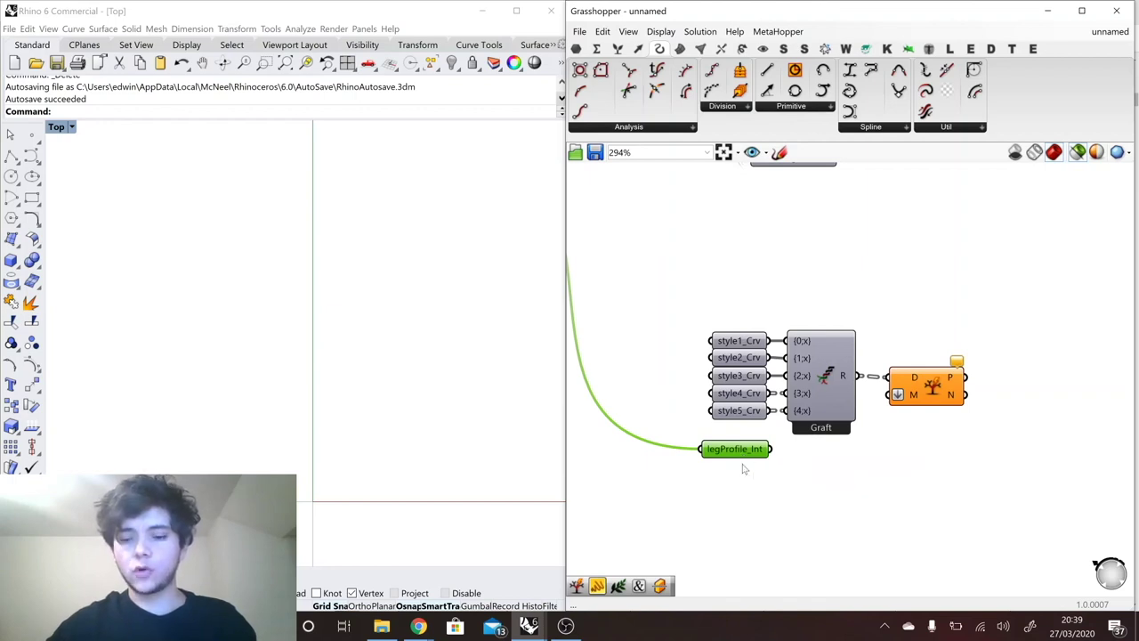
Add a Concatenate component under the grafted style curves and connect legProfile_Int to its B input.
double_click(827, 479)
type("c")
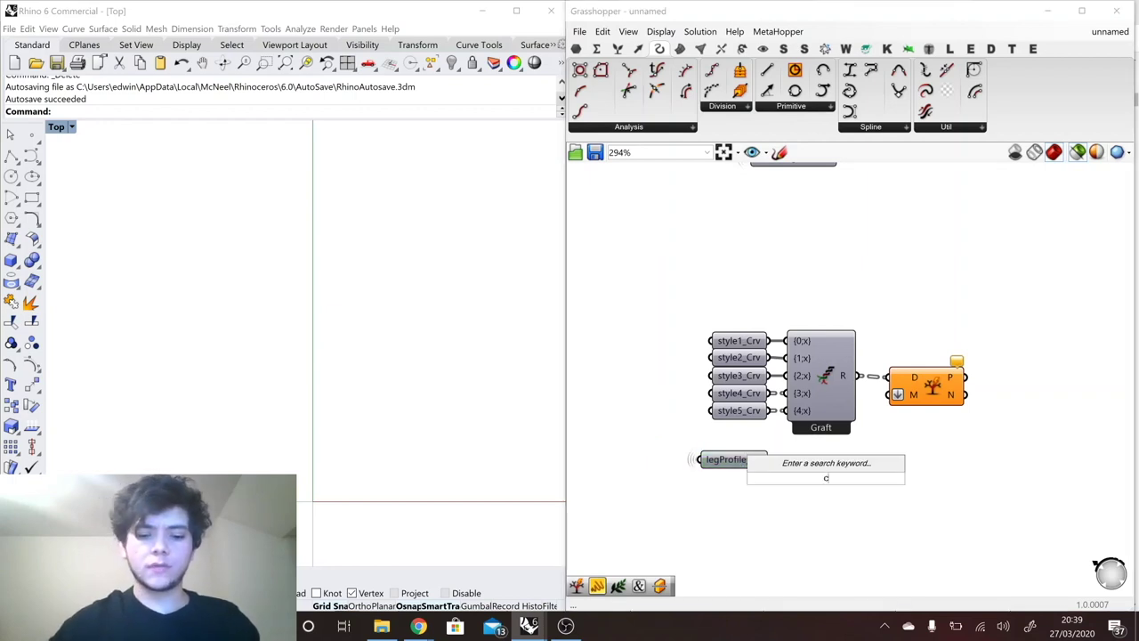
type("oncat")
key("Return")
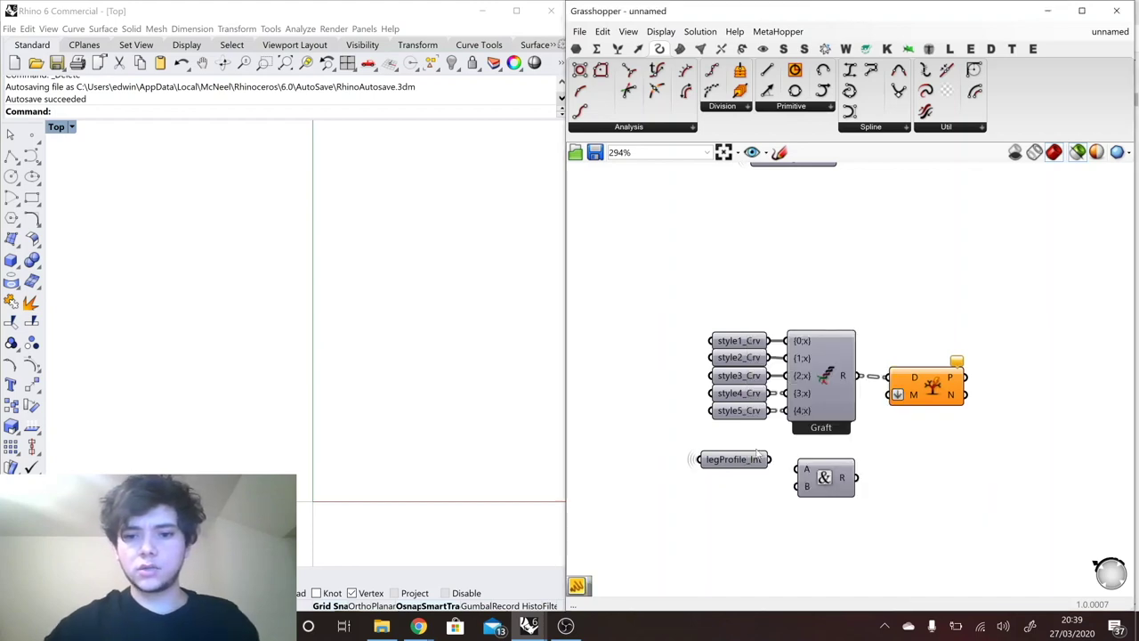
left_click_drag(759, 454, 798, 486)
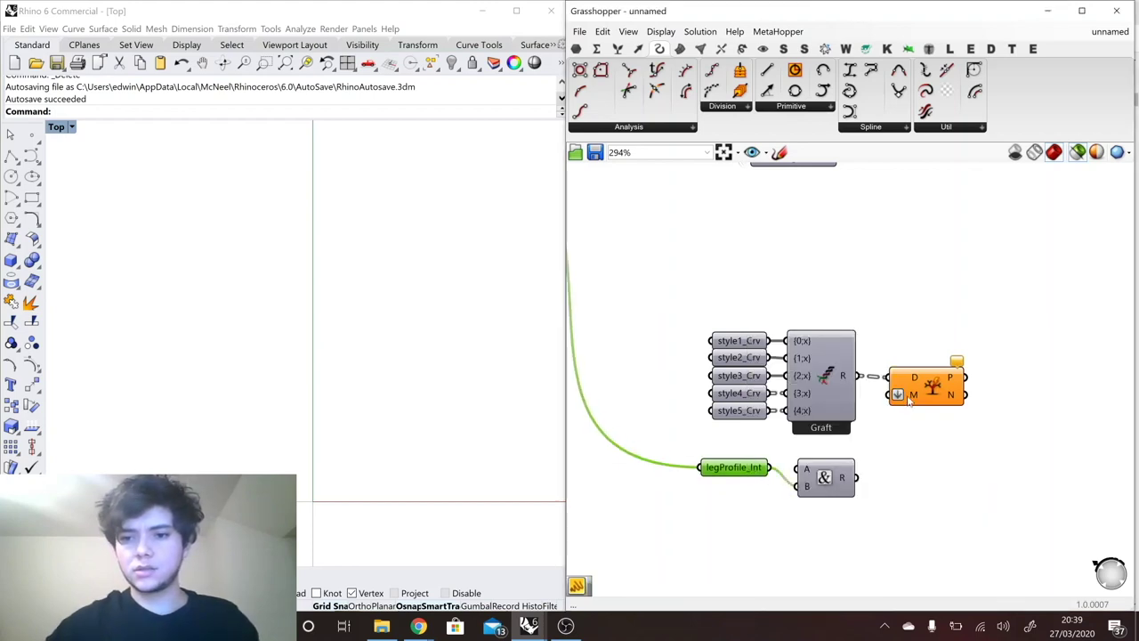
left_click_drag(843, 479, 843, 467)
Create a text panel containing "{" and connect it to input A of the Concatenate component.
double_click(735, 452)
type("//{")
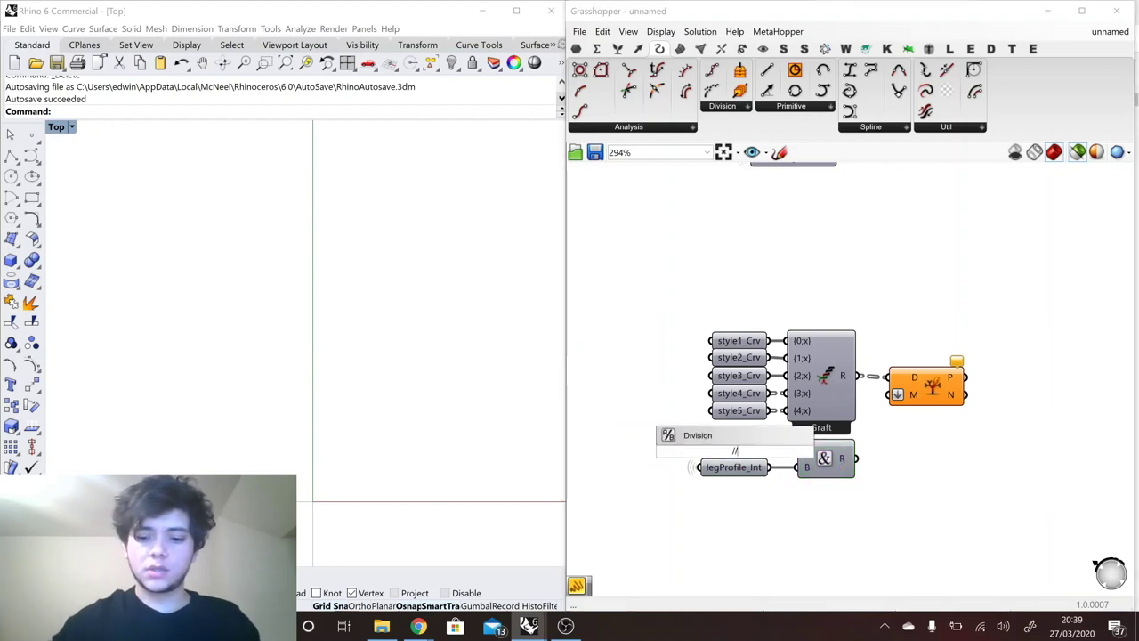
key("Return")
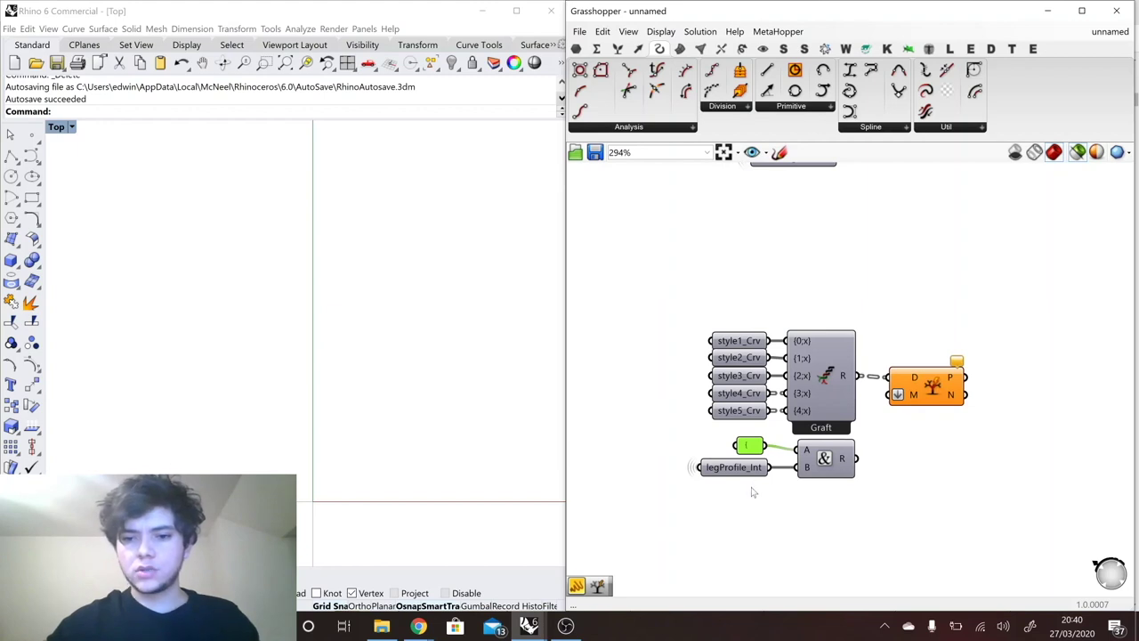
Add a third Concatenate input, C, and connect a new text panel containing ";?}" placed under legProfile_Int.
left_click(752, 512)
double_click(752, 513)
type("//")
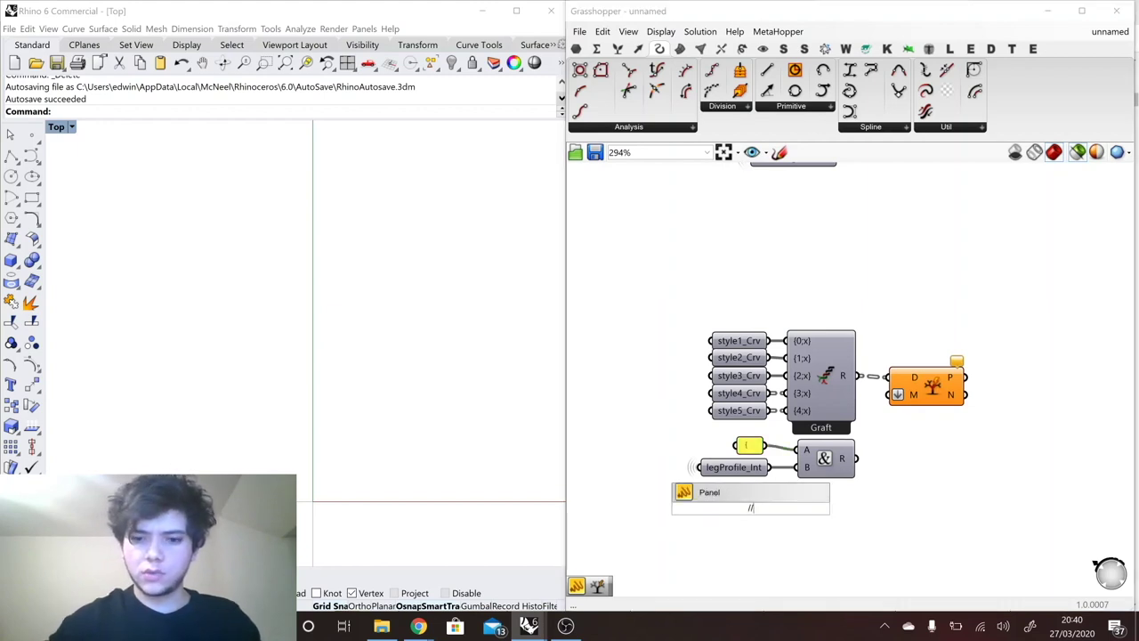
type(";?}")
key("Return")
scroll(811, 508, "up", 4)
left_click(804, 445)
left_click_drag(724, 491, 760, 447)
scroll(712, 480, "down", 4)
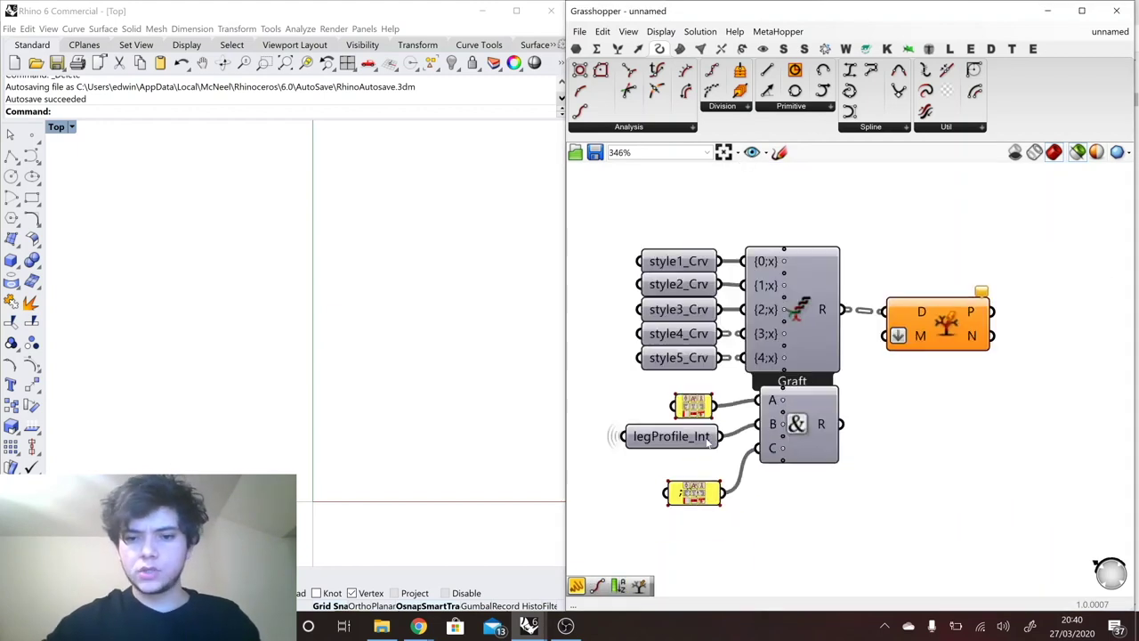
left_click_drag(699, 489, 692, 470)
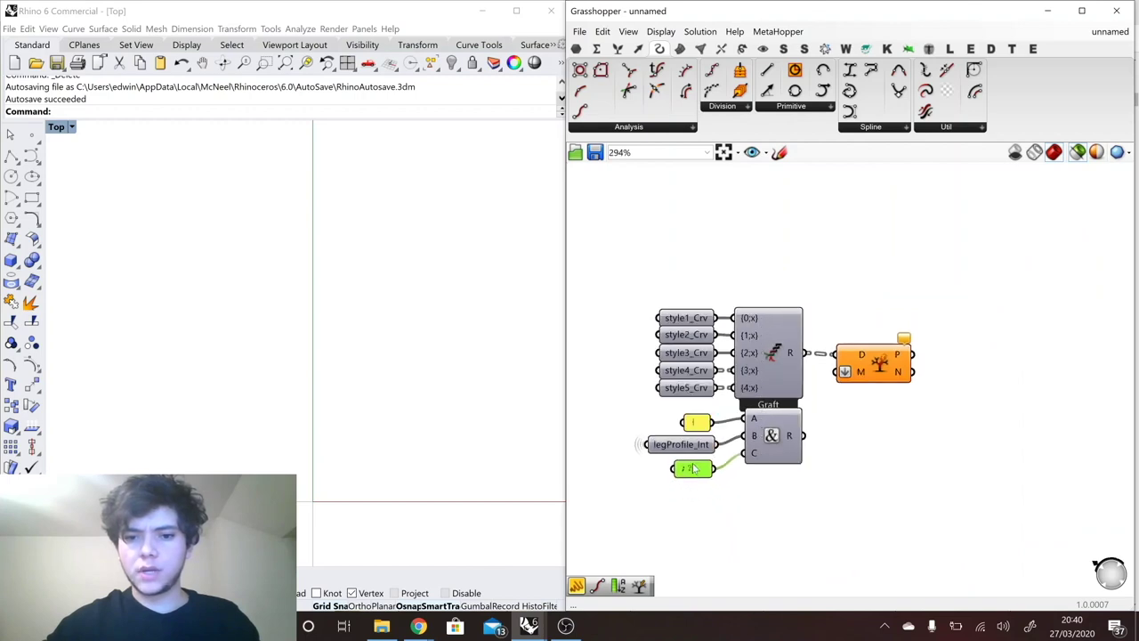
Connect the Concatenate result to the Split Tree's mask input M and simplify the Split Tree's P output.
left_click(790, 448)
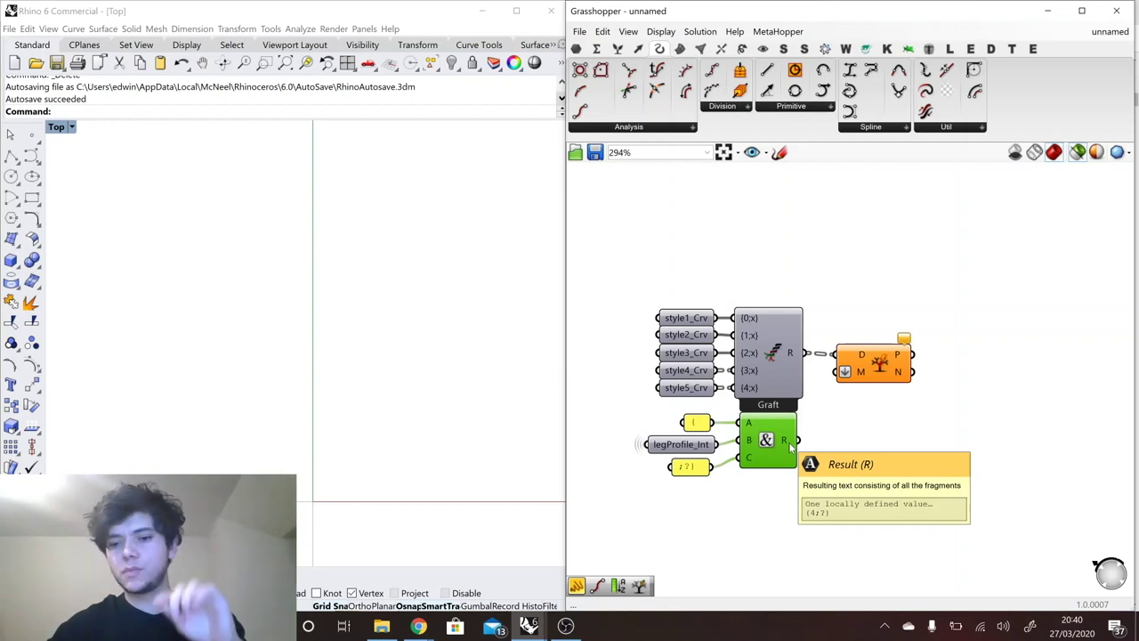
left_click_drag(791, 448, 860, 355)
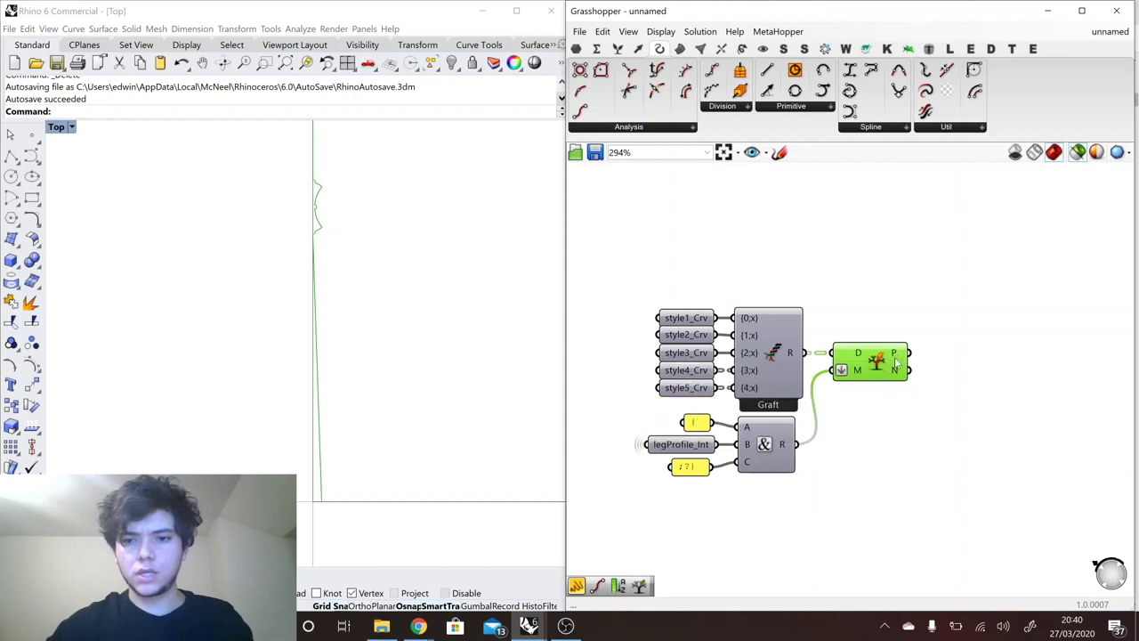
right_click(898, 361)
left_click(935, 433)
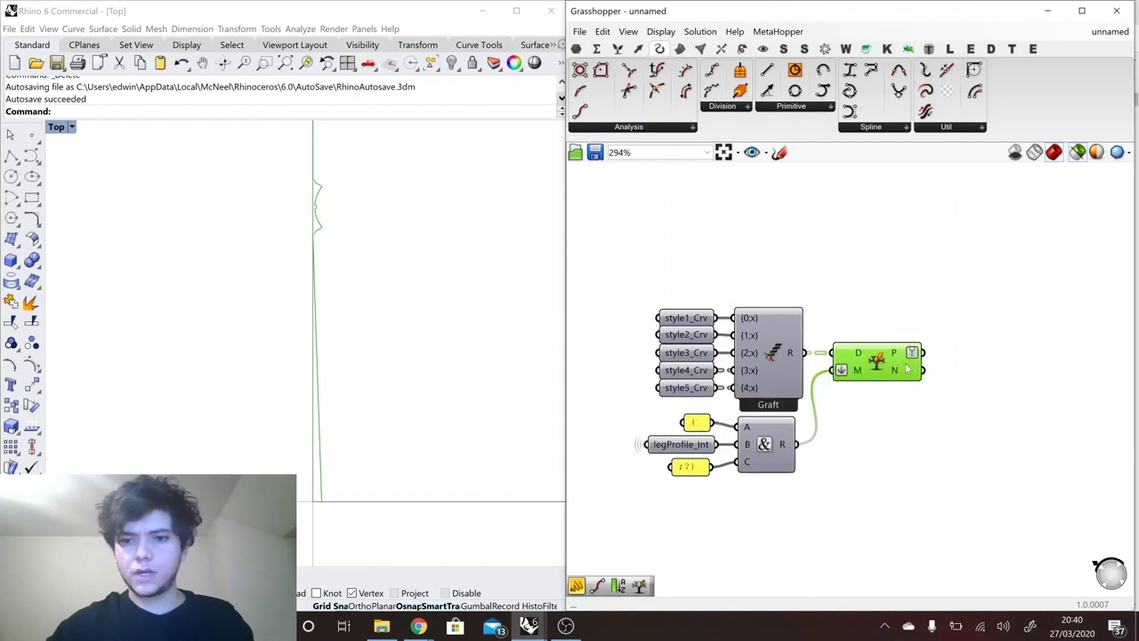
mouse_move(901, 359)
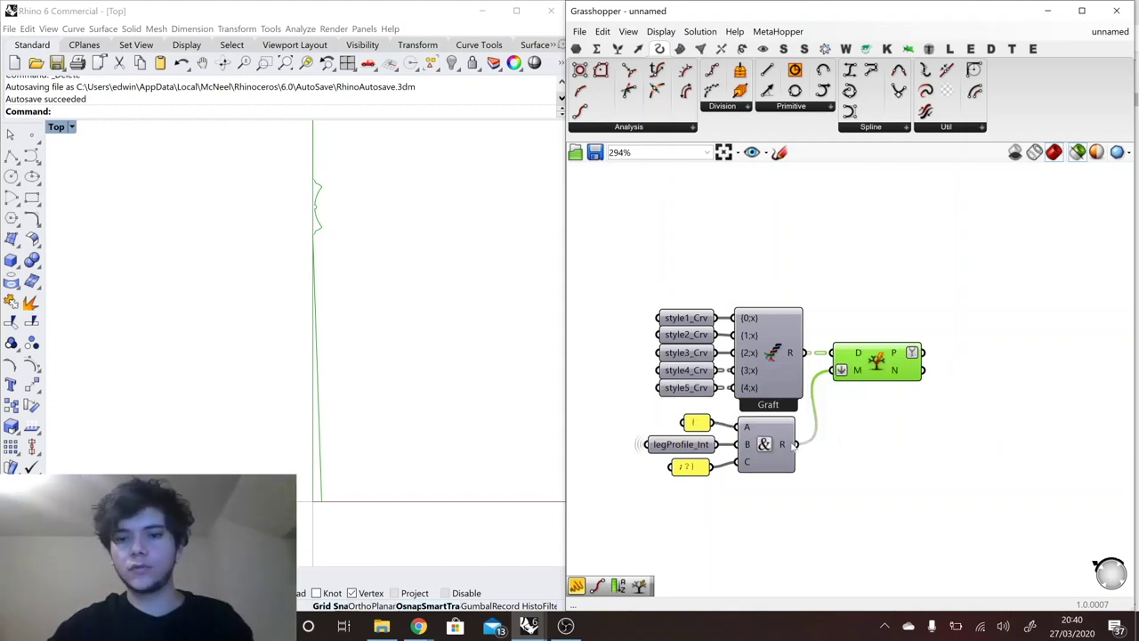
Duplicate the tableHeight_Num and MaterialThickness_Num parameters and place the linked copies above the leg style curve inputs.
scroll(987, 466, "down", 5)
scroll(700, 337, "up", 1)
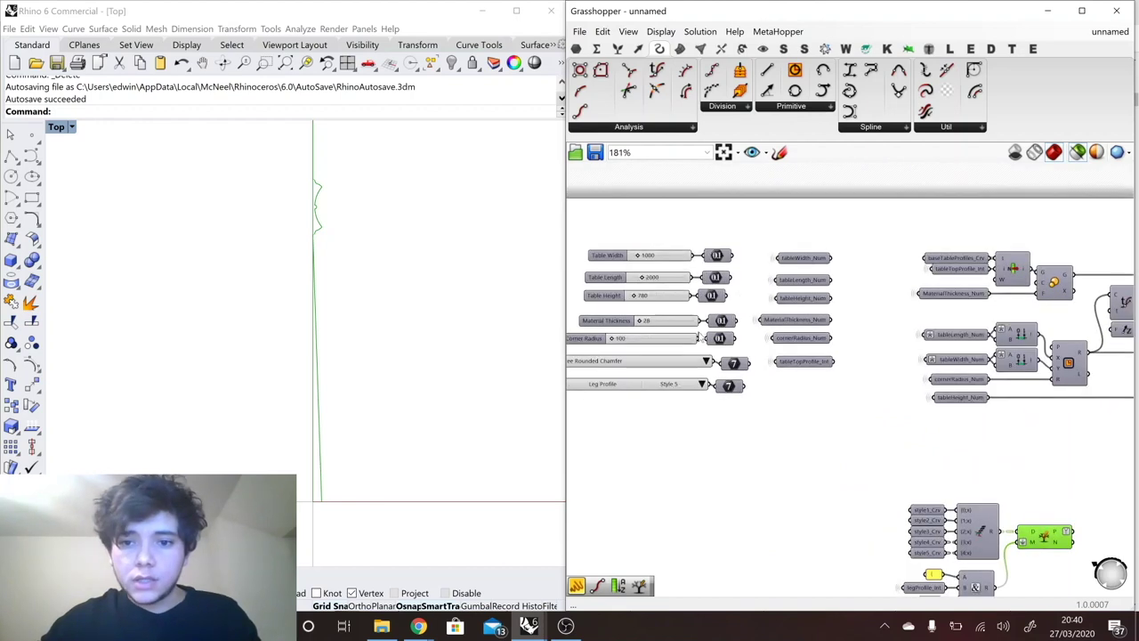
left_click(797, 325)
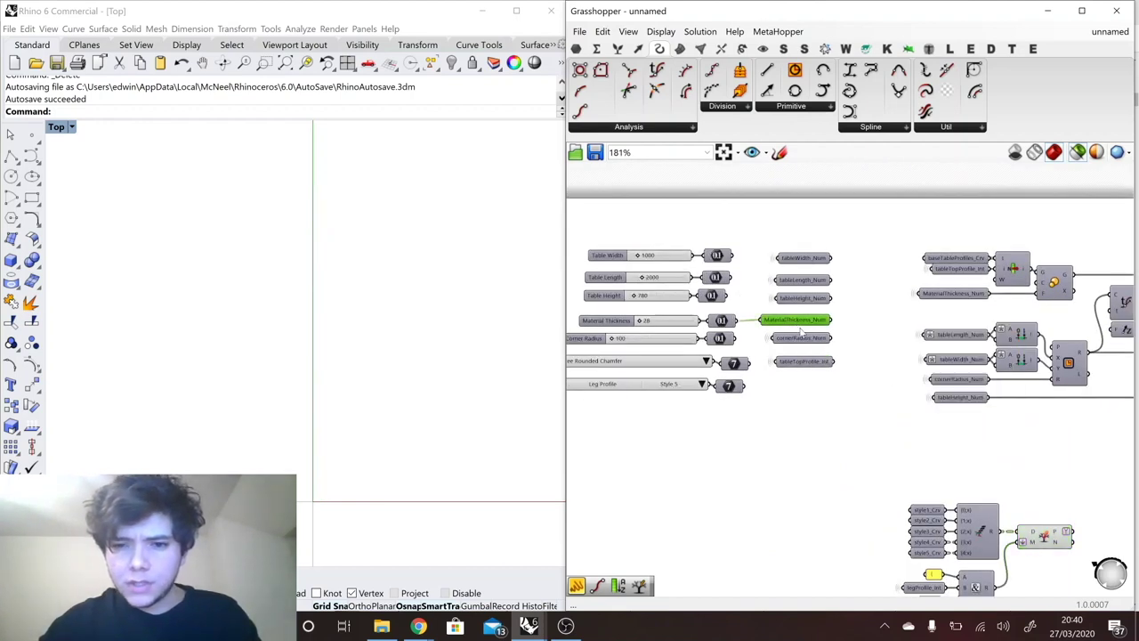
left_click(805, 300, "shift")
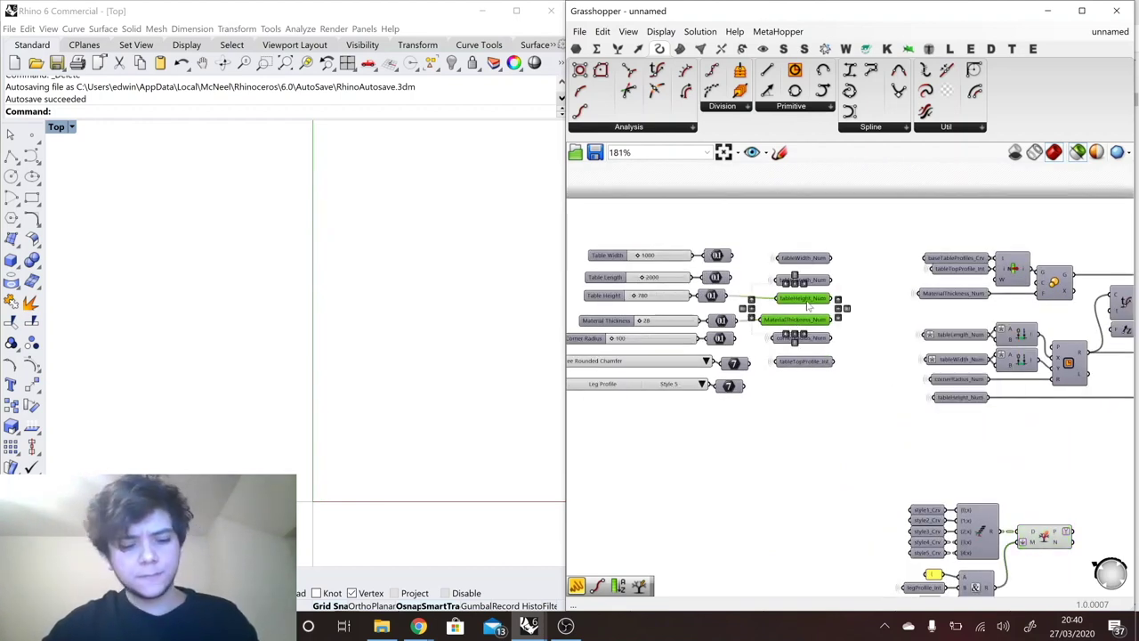
left_click_drag(805, 300, 707, 281, "alt")
scroll(798, 286, "down", 5)
scroll(934, 401, "up", 8)
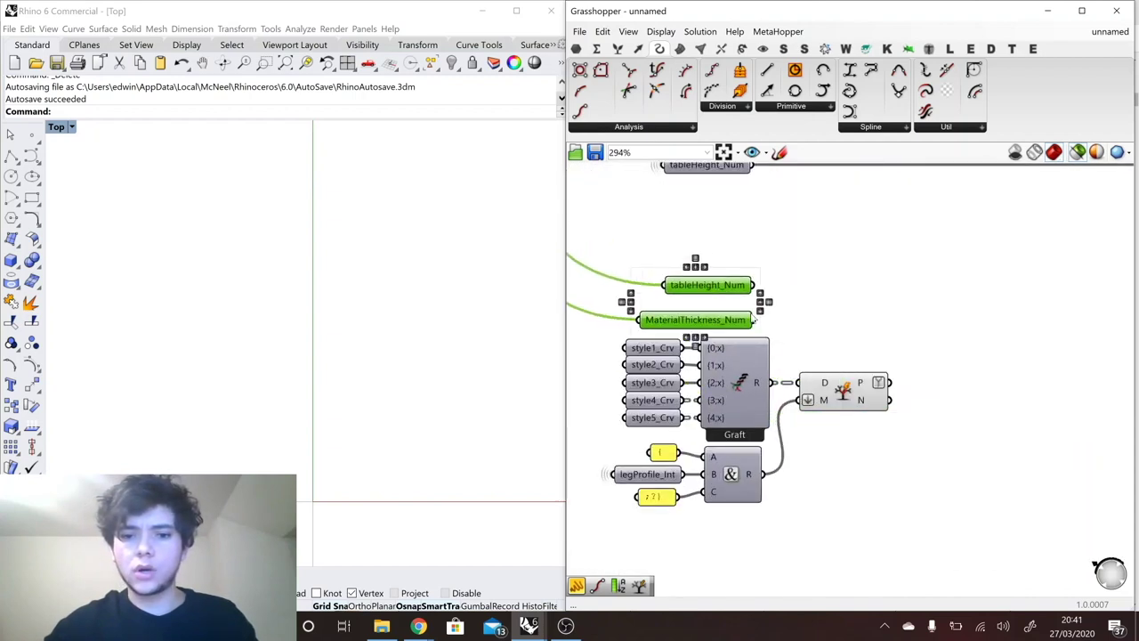
scroll(765, 328, "down", 1)
left_click_drag(708, 322, 683, 306)
left_click(684, 305)
left_click(677, 296)
Add a Subtraction component computing tableHeight_Num minus MaterialThickness_Num and turn off its preview.
double_click(747, 314)
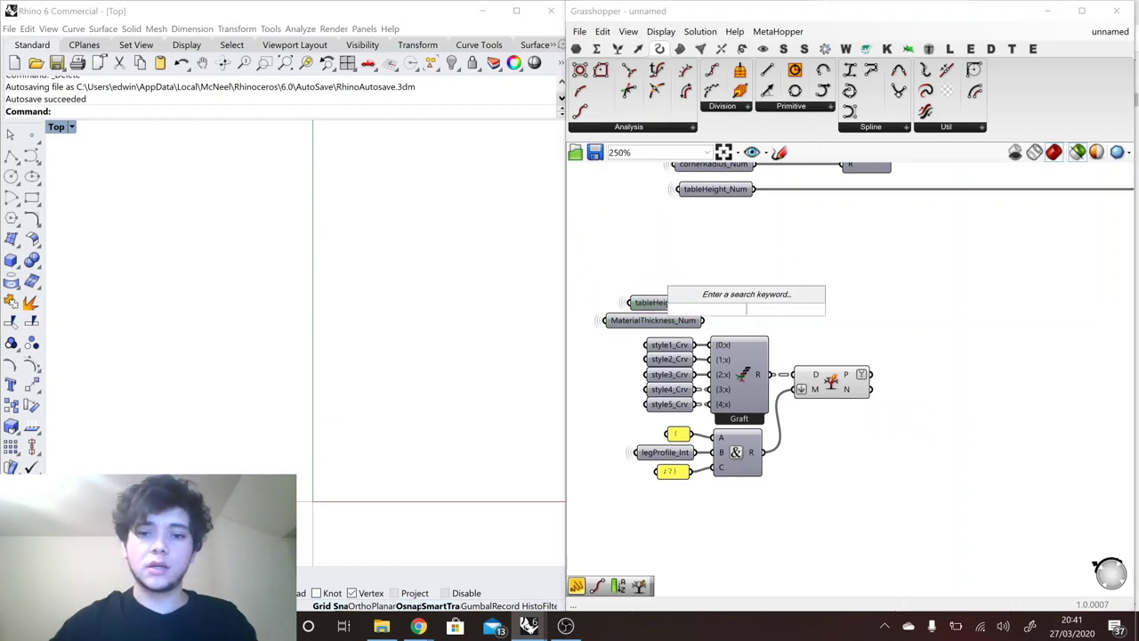
type("-")
key("Return")
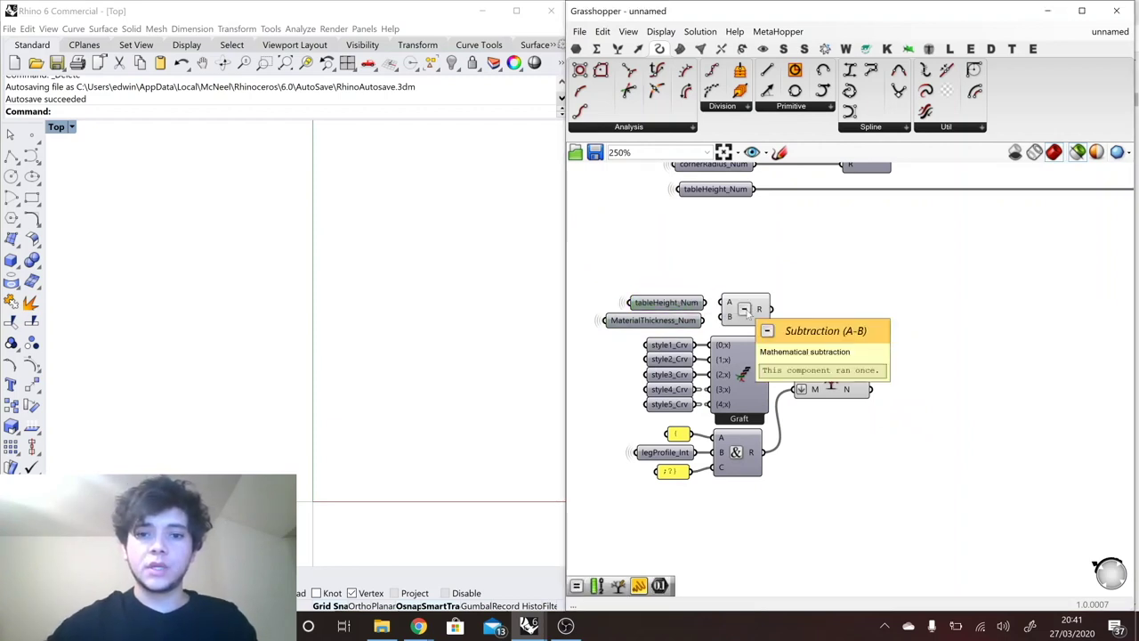
left_click_drag(705, 302, 727, 304)
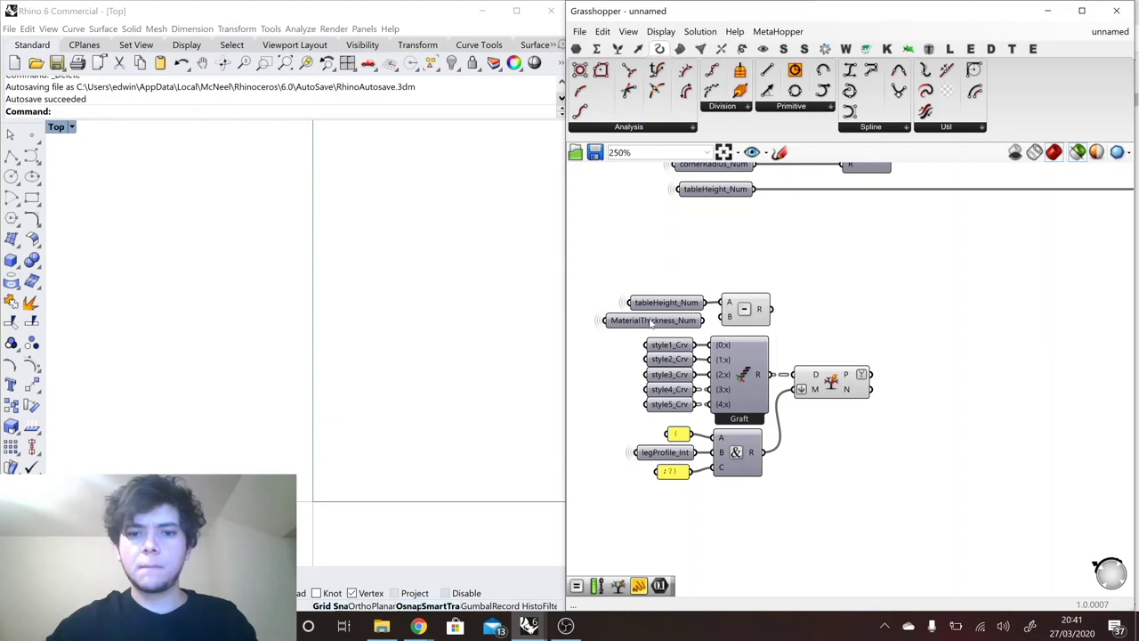
left_click(745, 313)
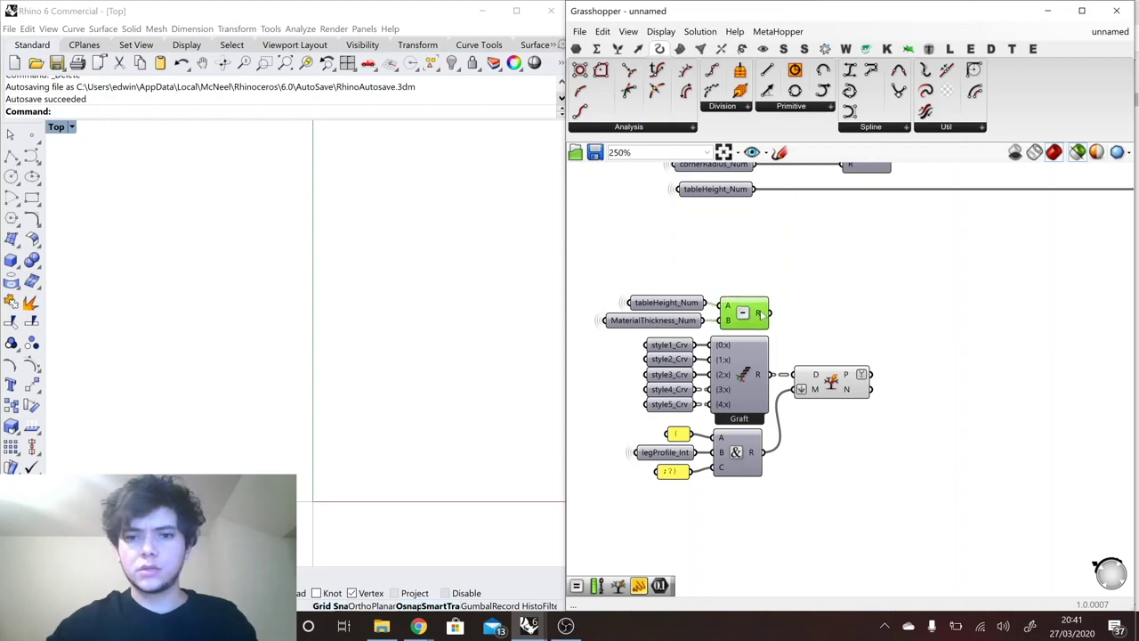
right_click(751, 314)
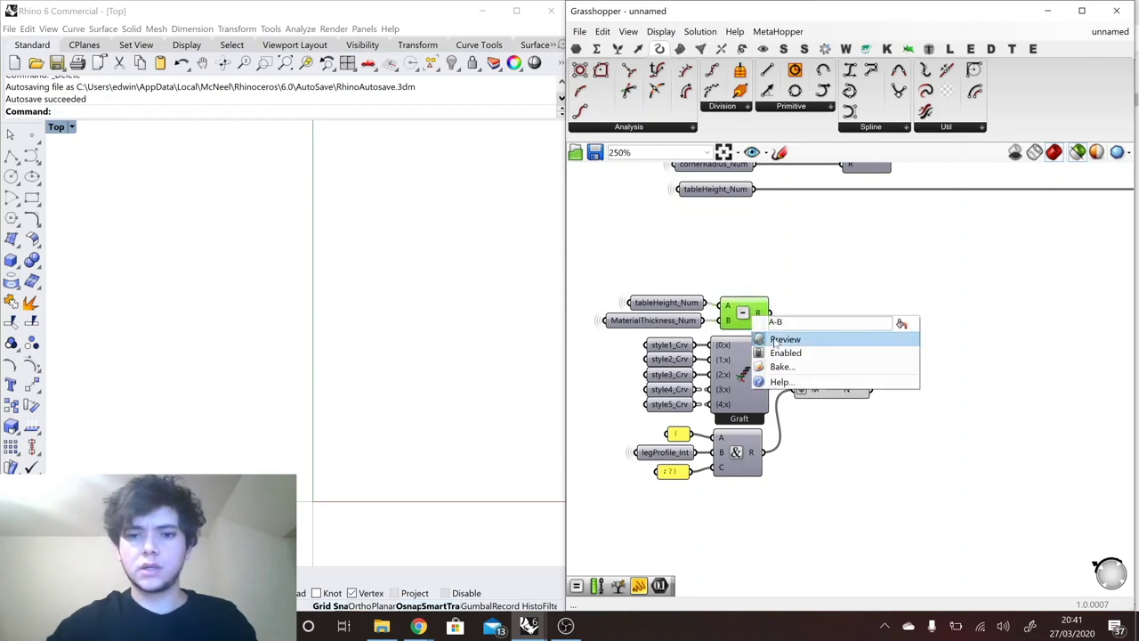
left_click(769, 335)
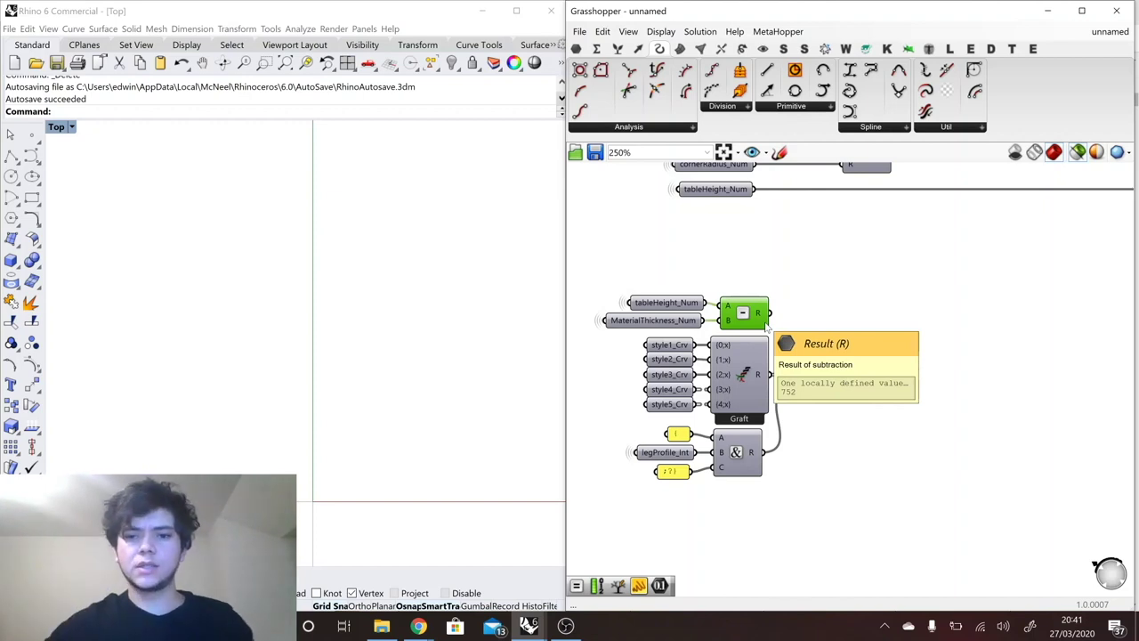
Add a Scale component with the Split Tree's P output as geometry and the subtraction result as factor.
double_click(840, 324)
type("sca")
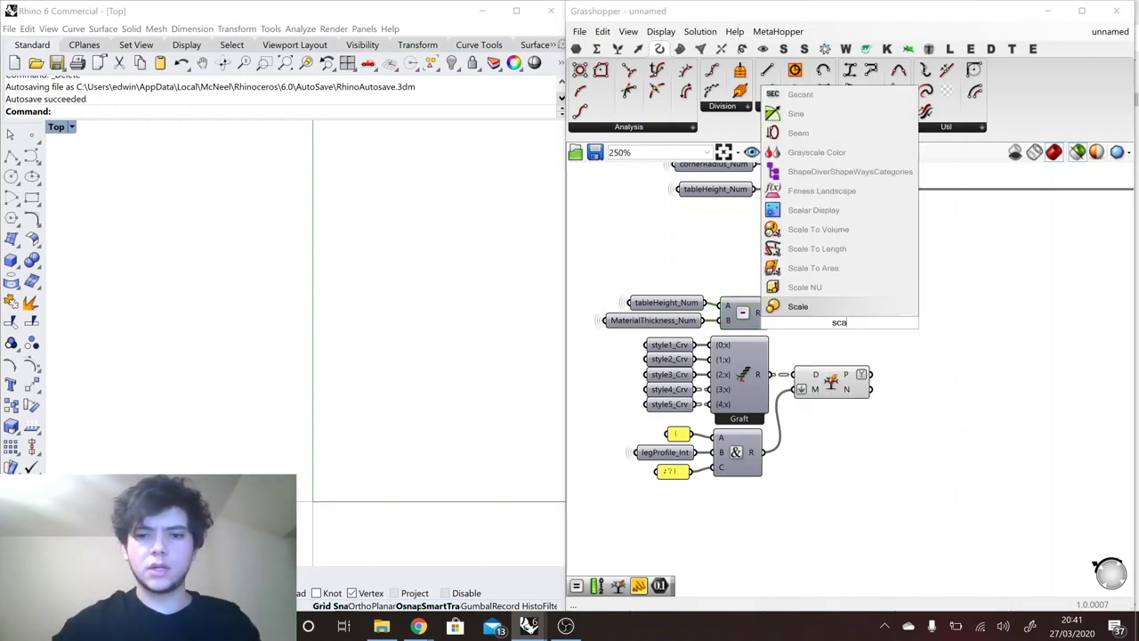
type("le")
key("Return")
left_click_drag(840, 324, 958, 326)
left_click_drag(872, 374, 934, 311)
left_click_drag(764, 312, 934, 342)
Move the subtraction group below the Concatenate group, lower the Scale component to match, and turn off the Split Tree's preview.
left_click_drag(799, 342, 623, 294)
left_click_drag(737, 326, 734, 515)
left_click_drag(958, 328, 933, 485)
right_click(837, 381)
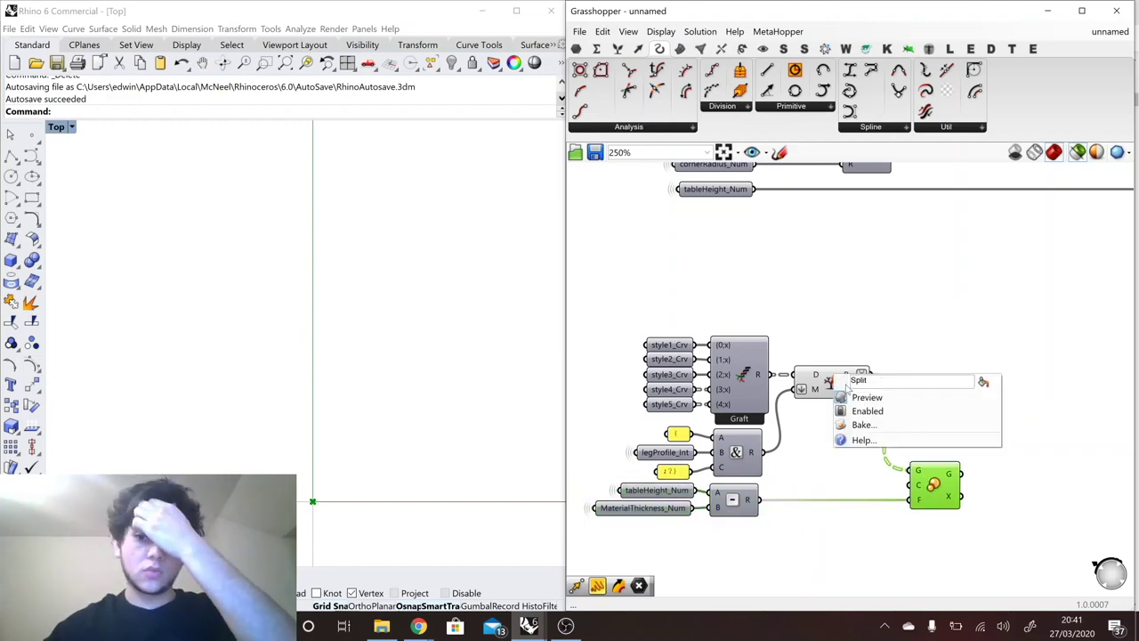
Duplicate the Corner Radius slider with its linked parameters below Leg Profile and rename the new slider Leg Thickness.
scroll(979, 372, "down", 5)
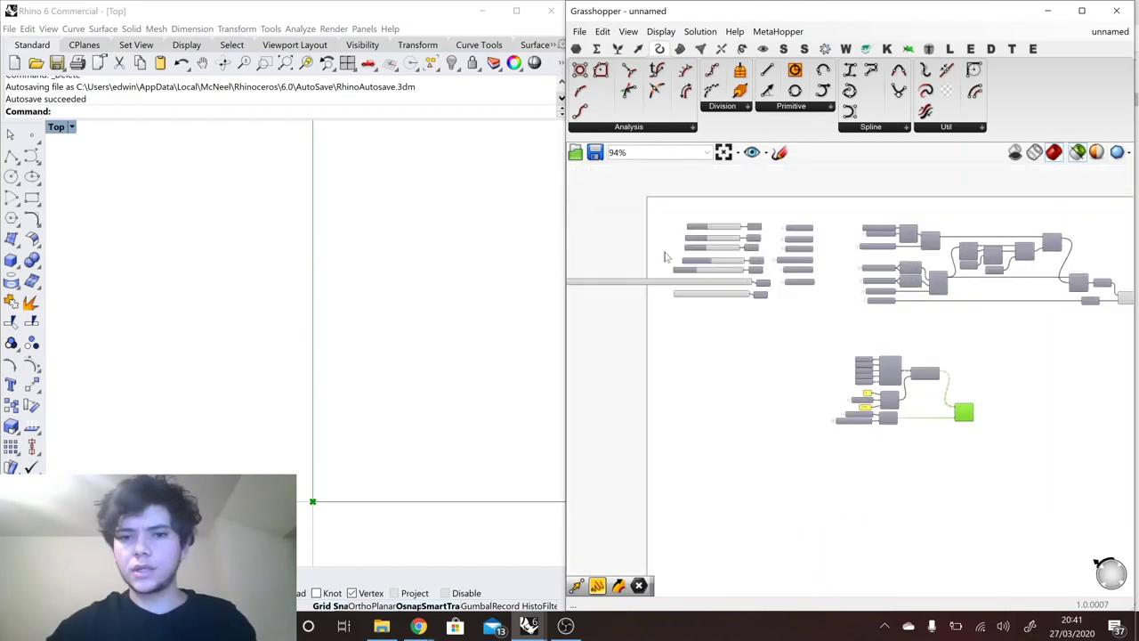
scroll(691, 256, "up", 4)
left_click_drag(829, 290, 767, 277)
left_click(868, 283, "shift")
left_click_drag(868, 282, 876, 351, "alt")
right_click(682, 354)
type("Leg Thickness")
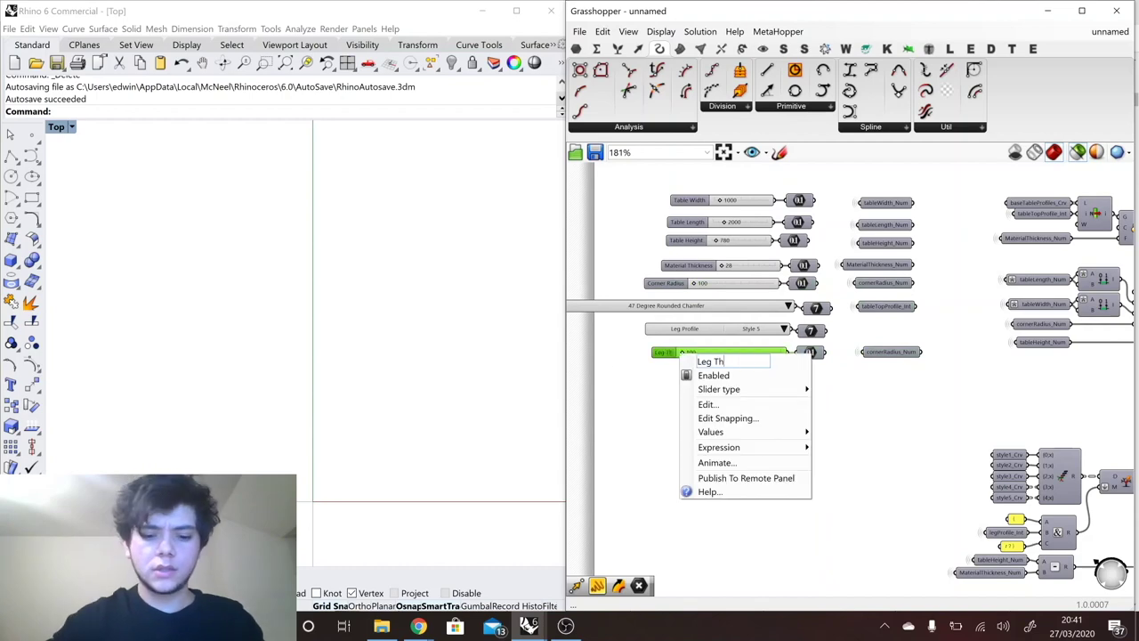
Rename the two parameters following the Leg Thickness slider to LegThickness_Num.
left_click(808, 352)
right_click(811, 353)
type("Leg Thickness_Num")
key("ctrl+a")
key("ctrl+c")
right_click(888, 351)
key("ctrl+a")
key("ctrl+v")
key("Return")
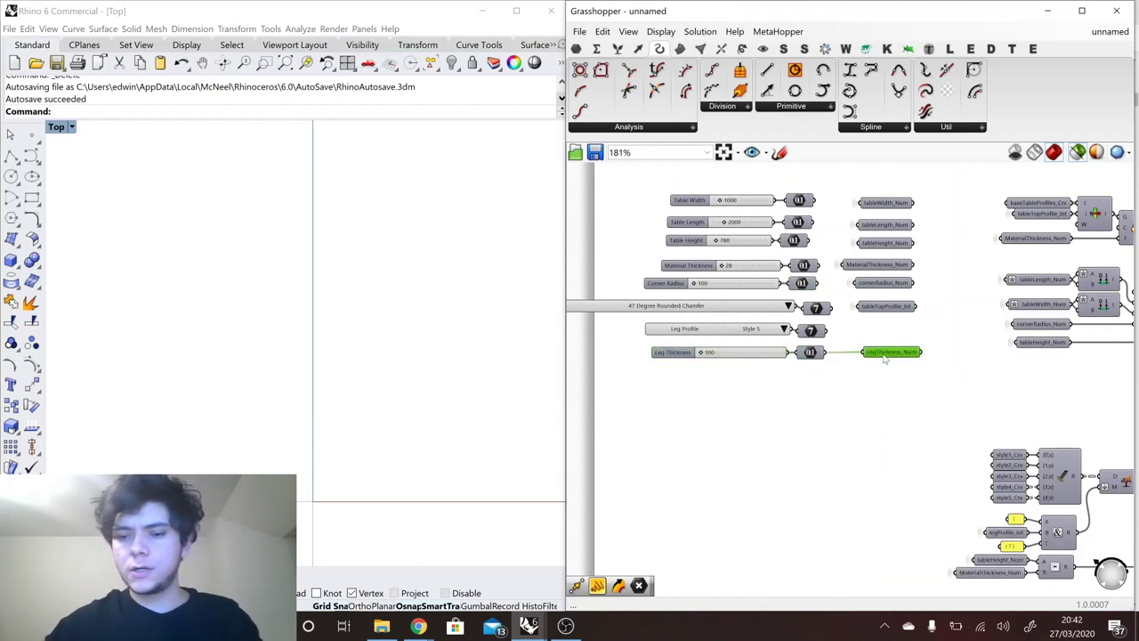
Duplicate the LegThickness_Num parameter and place the linked copy below the leg height subtraction group.
left_click_drag(883, 353, 822, 331, "alt")
scroll(833, 295, "down", 4)
scroll(961, 445, "up", 7)
scroll(949, 401, "down", 4)
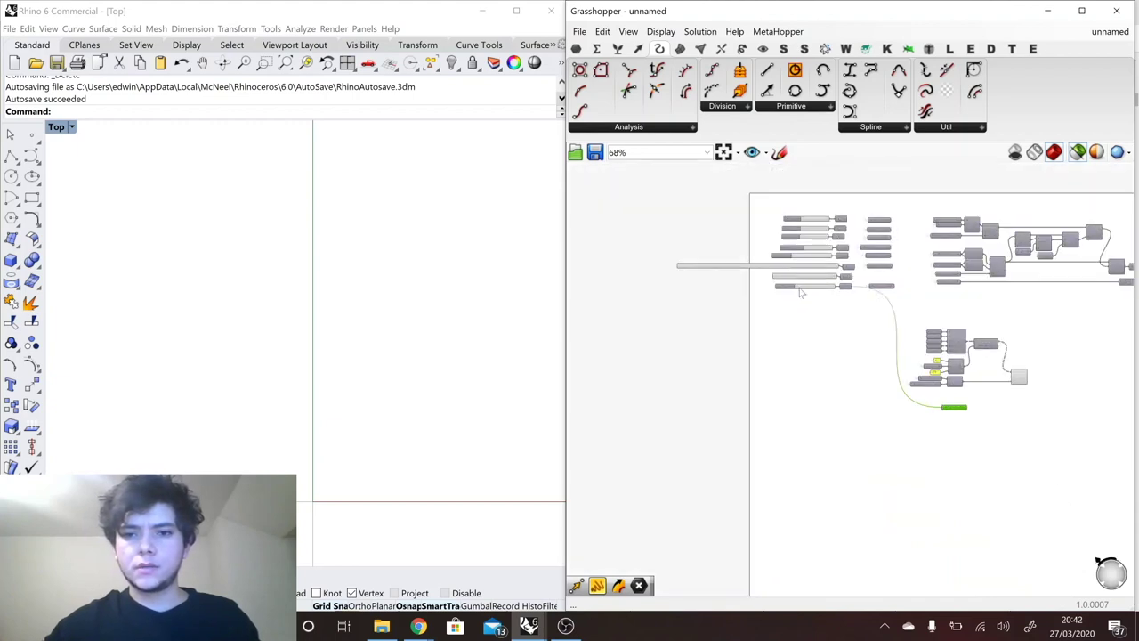
Check the Leg Thickness slider's limits and inspect the scaled leg profile in the Top viewport.
scroll(885, 334, "up", 4)
scroll(890, 361, "up", 2)
left_click(887, 358)
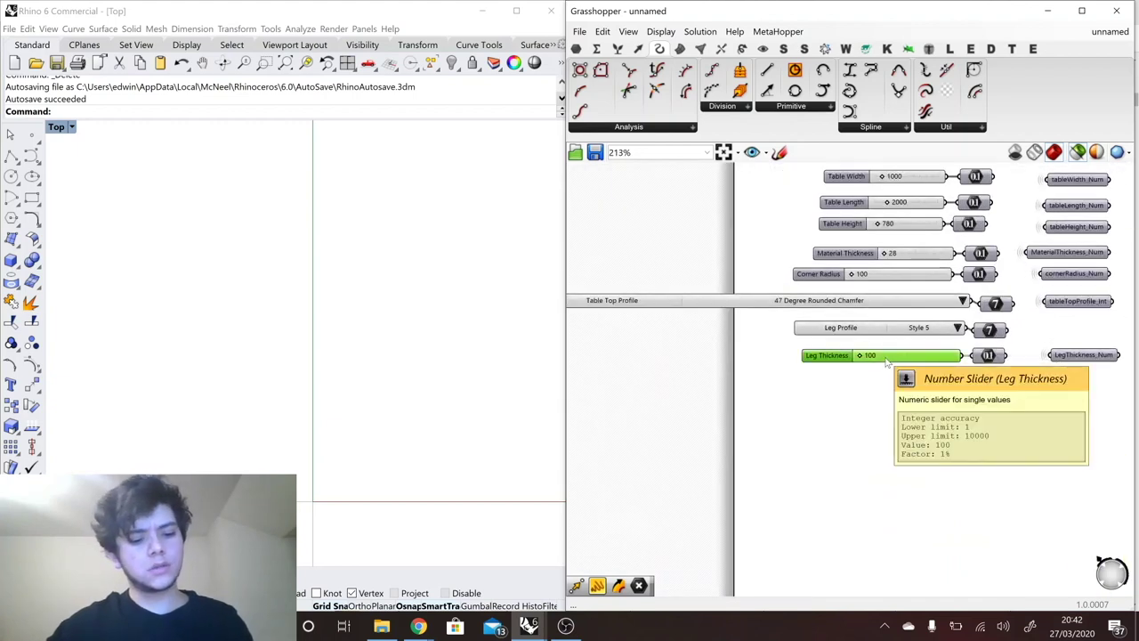
scroll(887, 361, "down", 3)
scroll(918, 397, "up", 4)
left_click(975, 314)
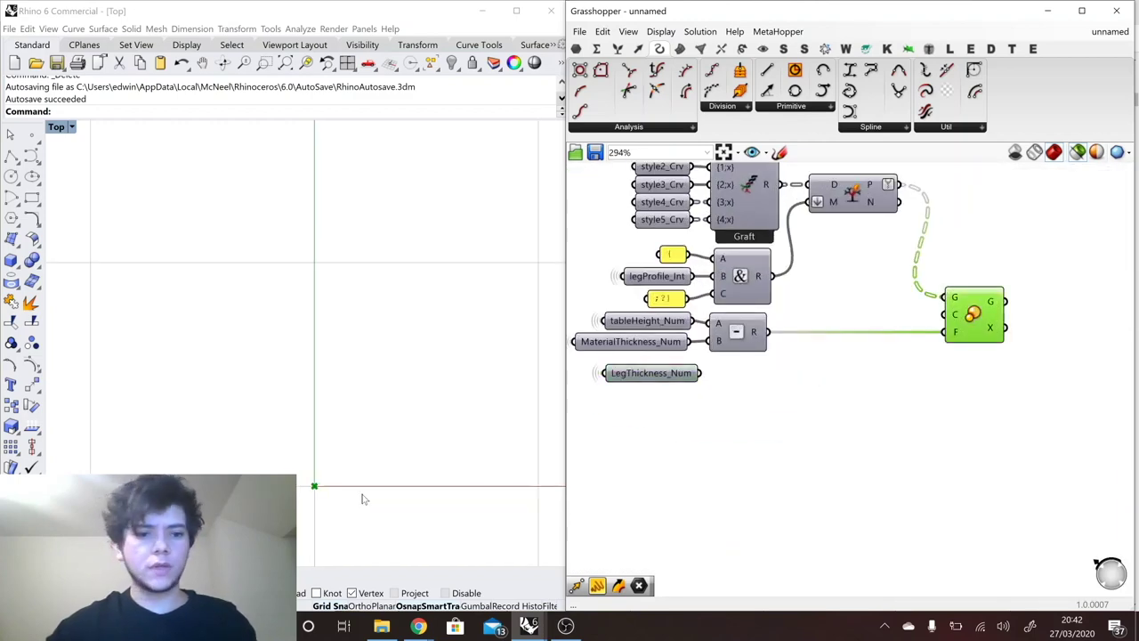
scroll(361, 499, "down", 8)
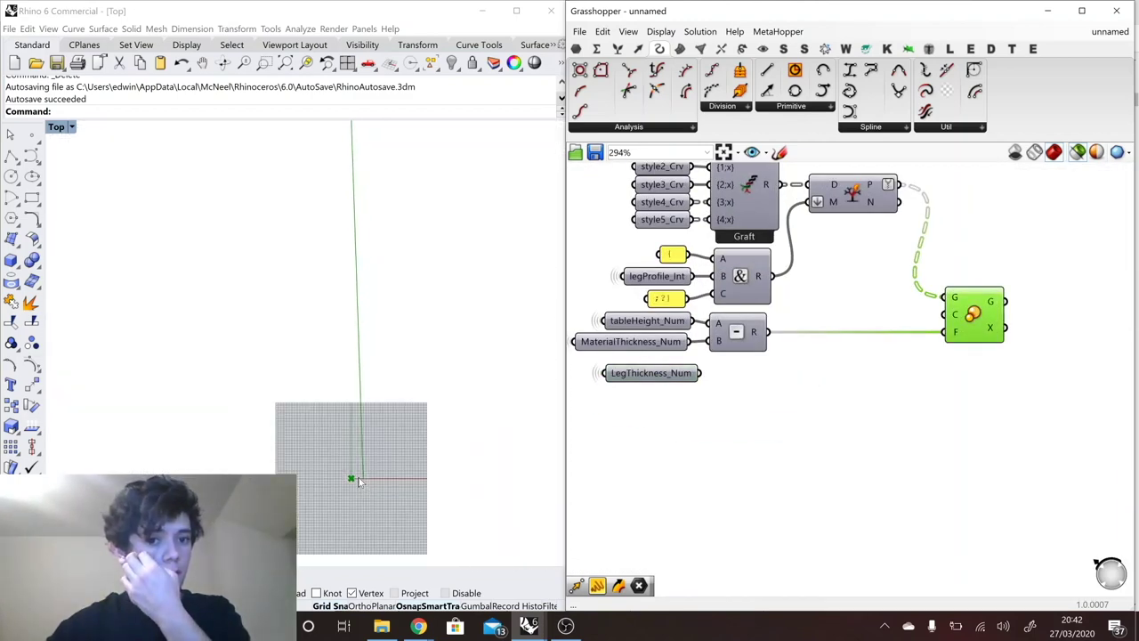
Place a Revolution surface component below the Scale component.
scroll(358, 481, "down", 5)
scroll(374, 374, "up", 2)
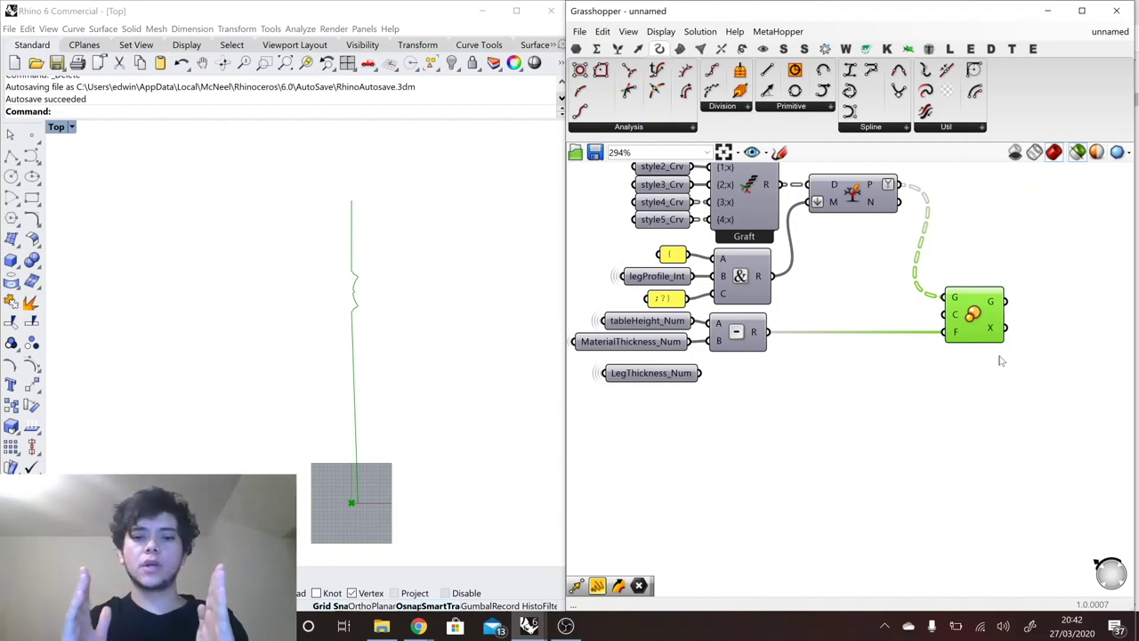
left_click(676, 380)
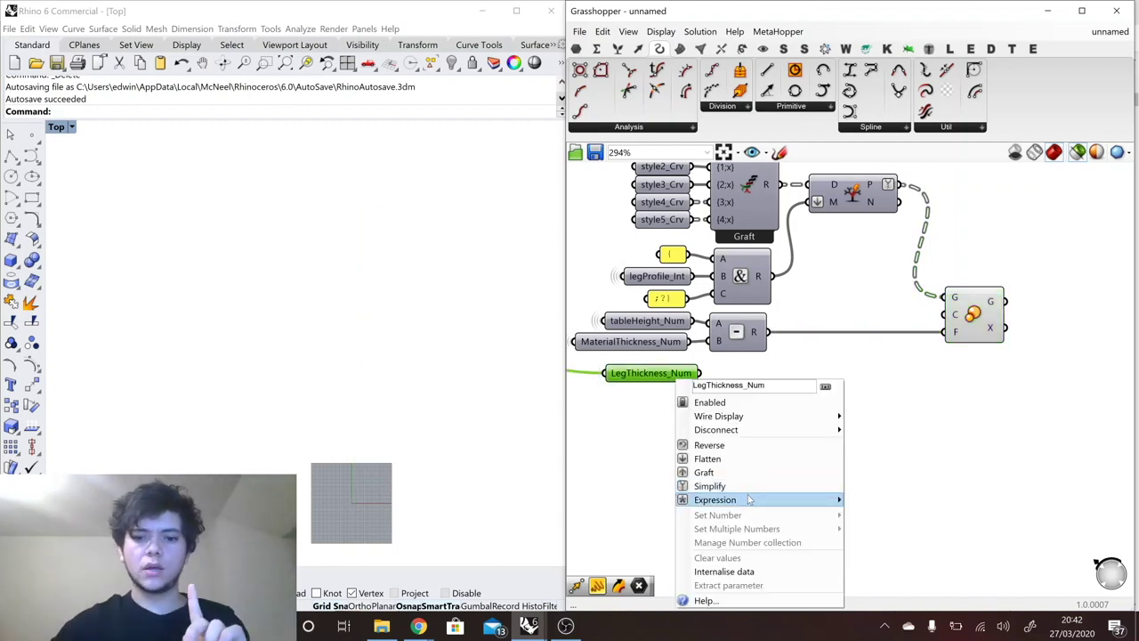
mouse_move(748, 495)
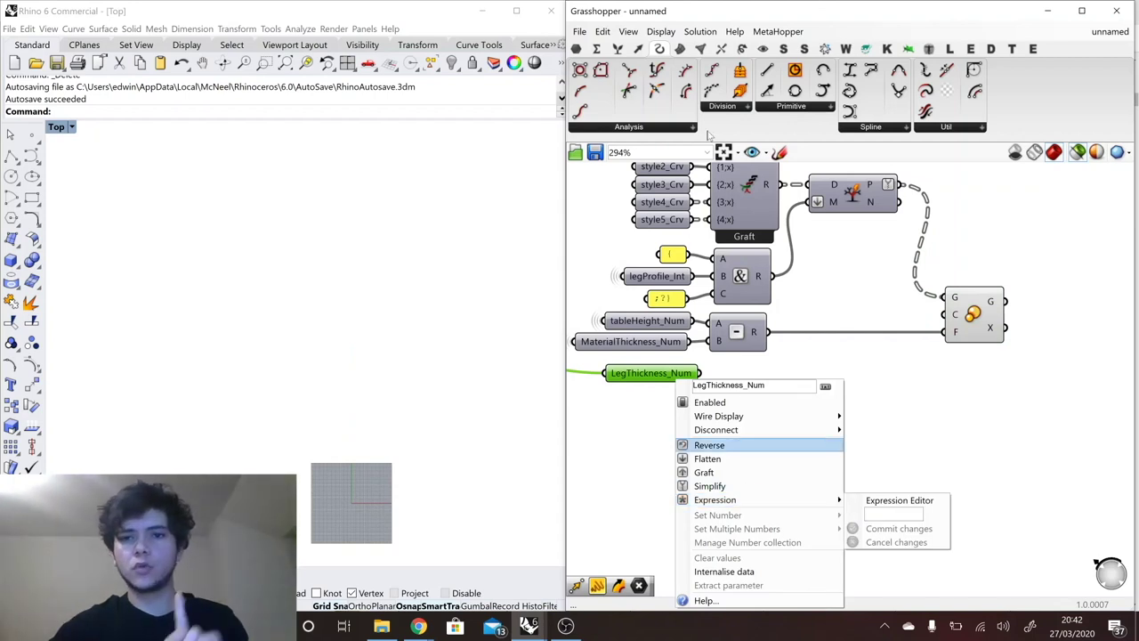
left_click(681, 48)
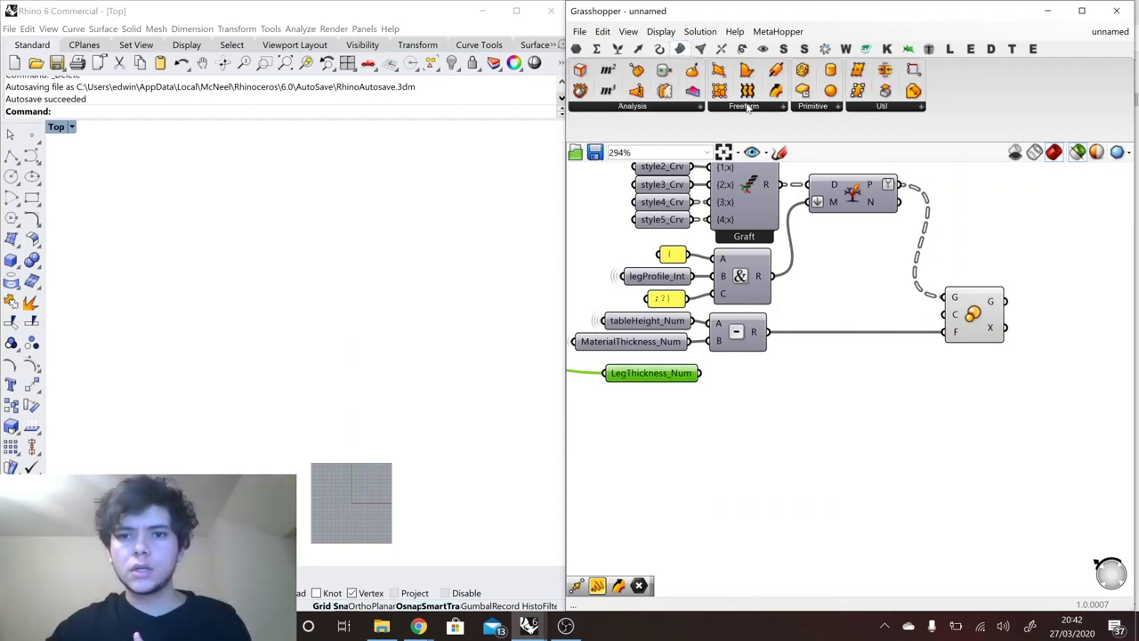
left_click_drag(747, 90, 1055, 398)
left_click(967, 295)
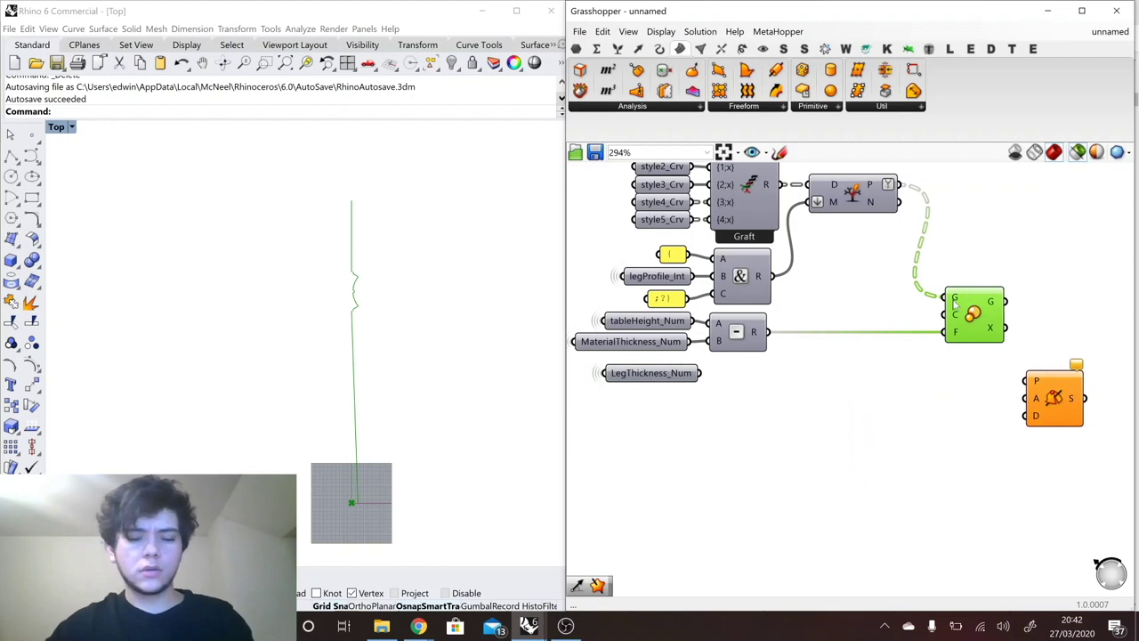
Set the expression of the LegThickness_Num parameter below the height subtraction to x/2.
left_click(677, 374)
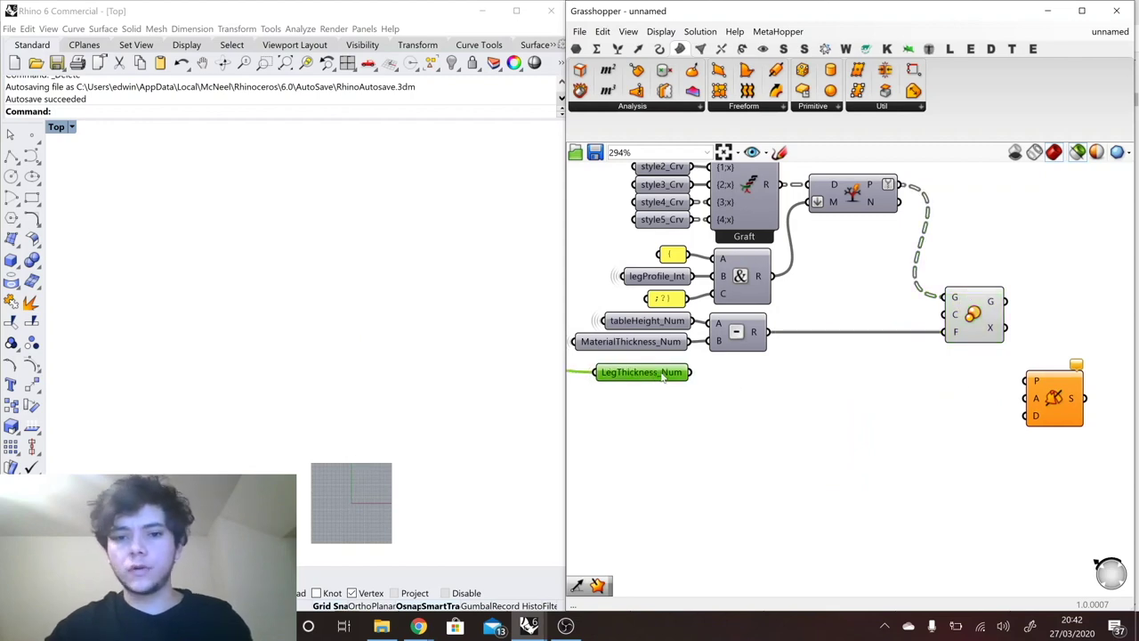
right_click(664, 374)
mouse_move(718, 497)
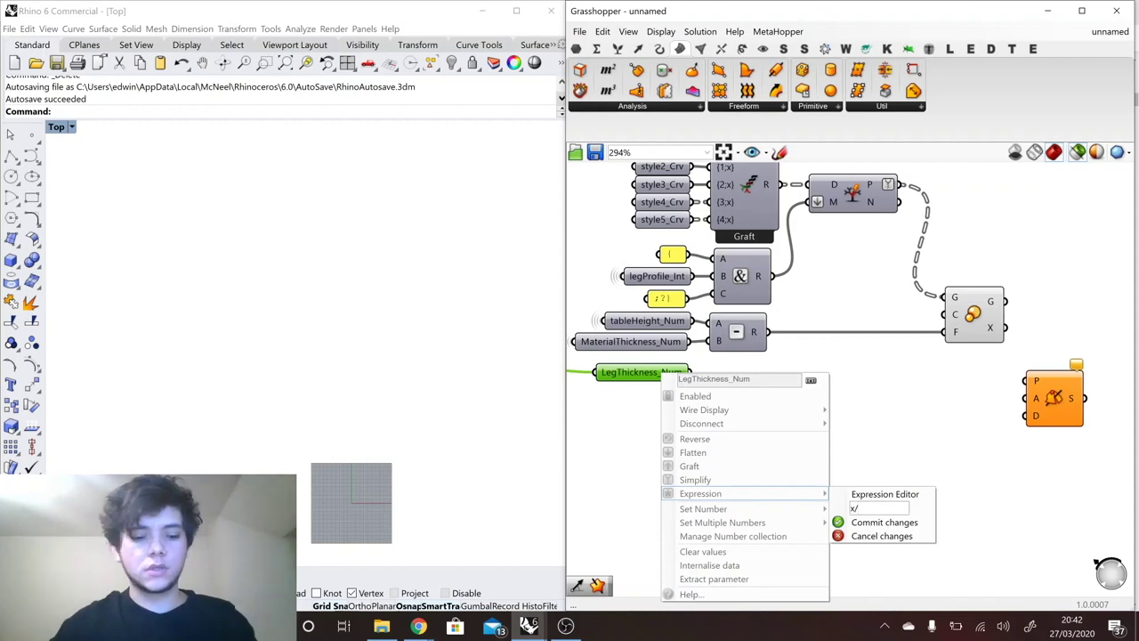
key("Return")
Add a Unit X vector beside LegThickness_Num and feed its factor from that parameter.
double_click(775, 386)
type("x")
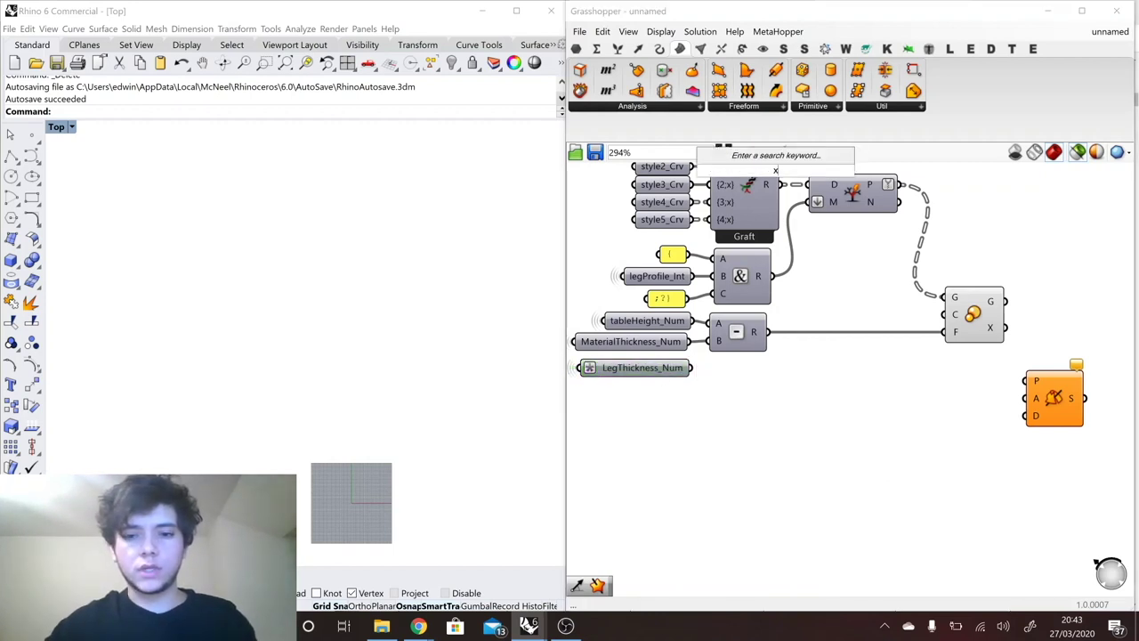
left_click(737, 331)
left_click_drag(690, 367, 733, 374)
left_click(764, 385)
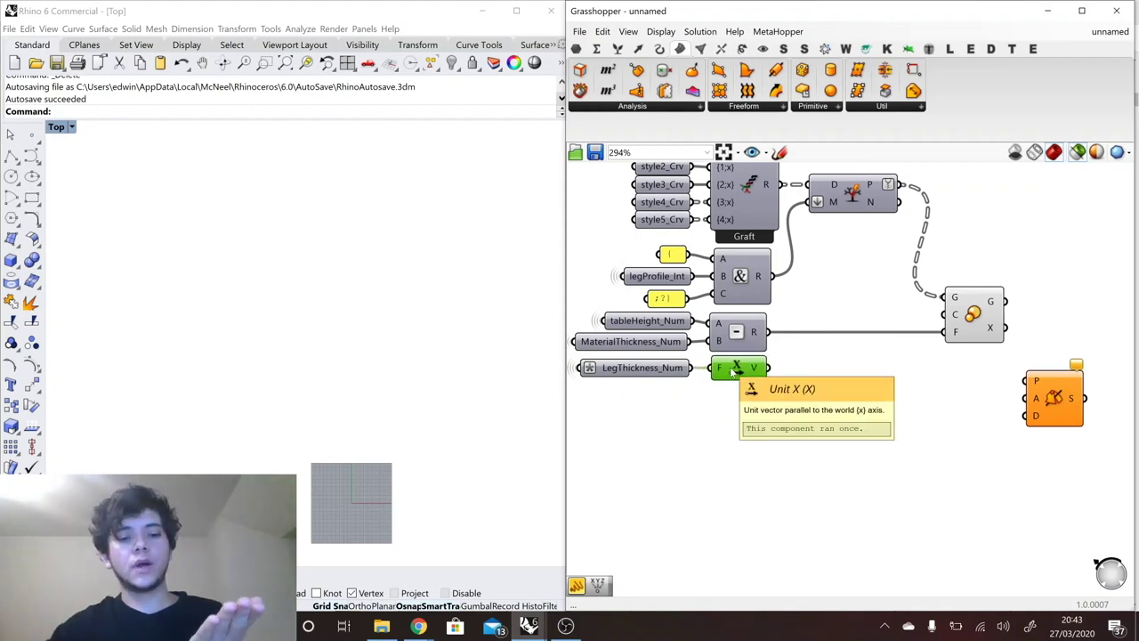
Add an Orient component after the Scale component and connect the scaled profile to its geometry input.
scroll(717, 405, "down", 1)
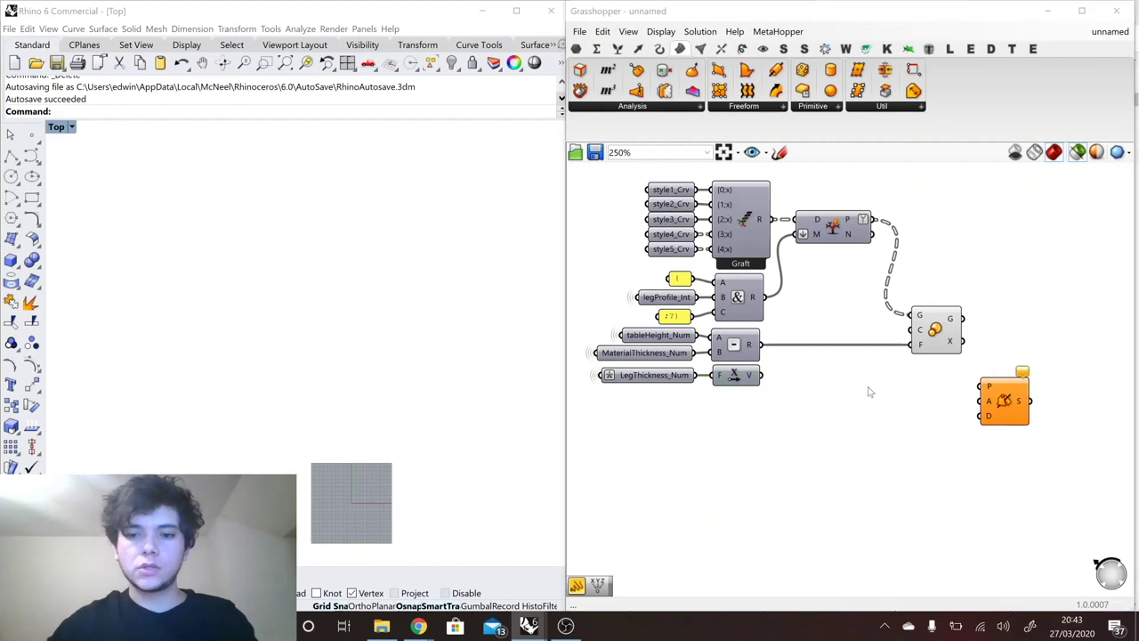
double_click(868, 388)
type("orient")
key("Return")
left_click_drag(935, 317, 998, 324)
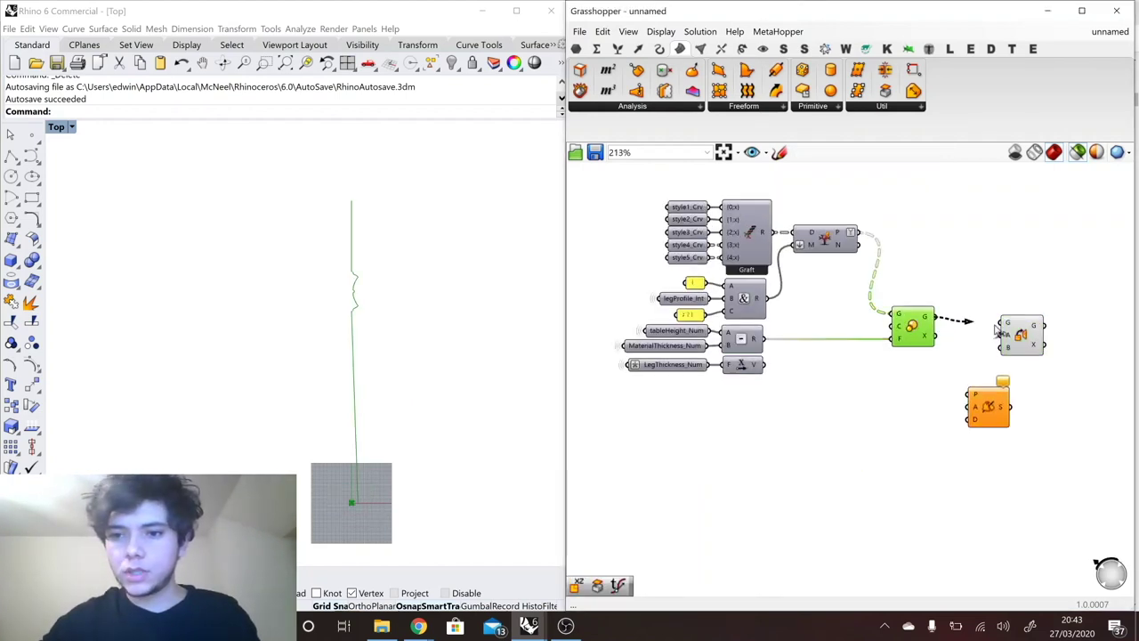
left_click_drag(1002, 348, 973, 361)
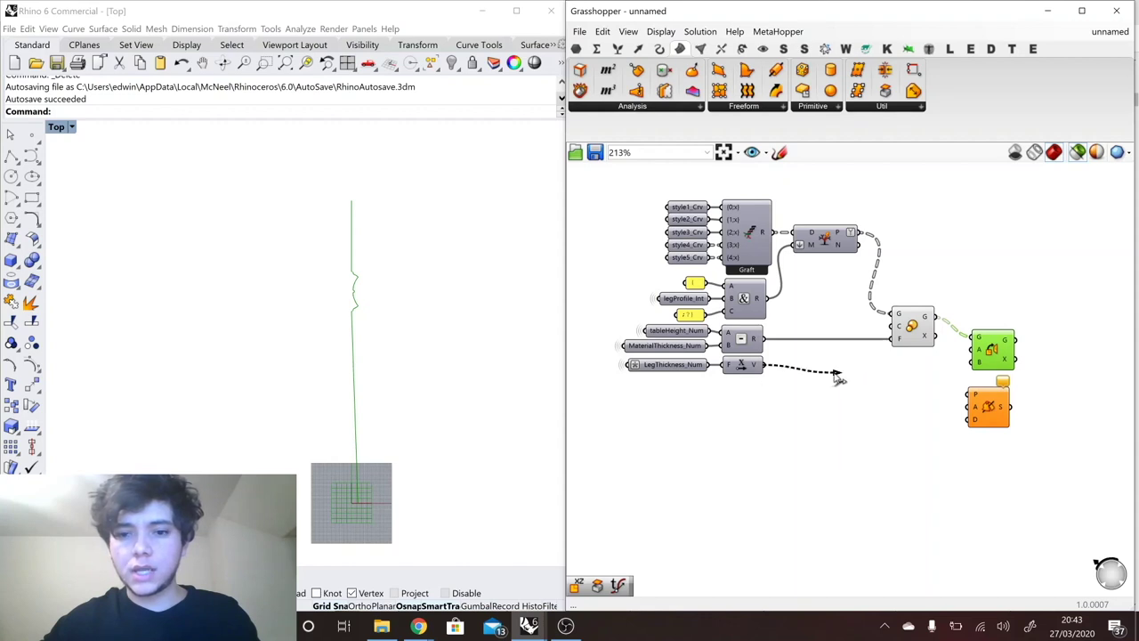
Add an XZ Plane component and use the Unit X vector as its origin.
left_click(878, 369)
double_click(877, 367)
type("xz")
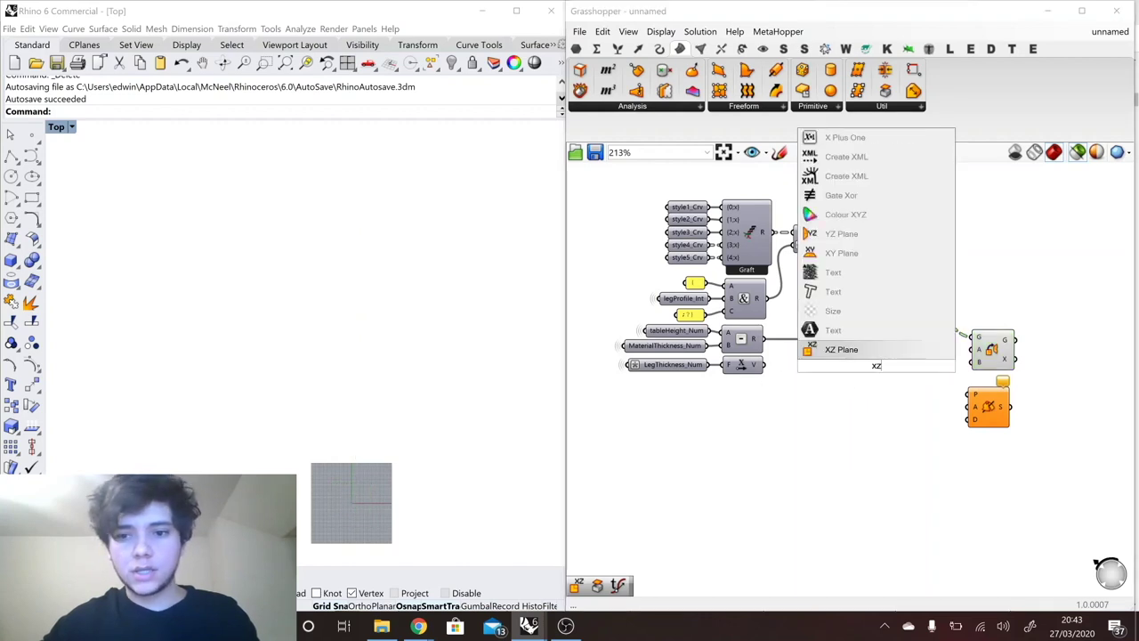
left_click(857, 355)
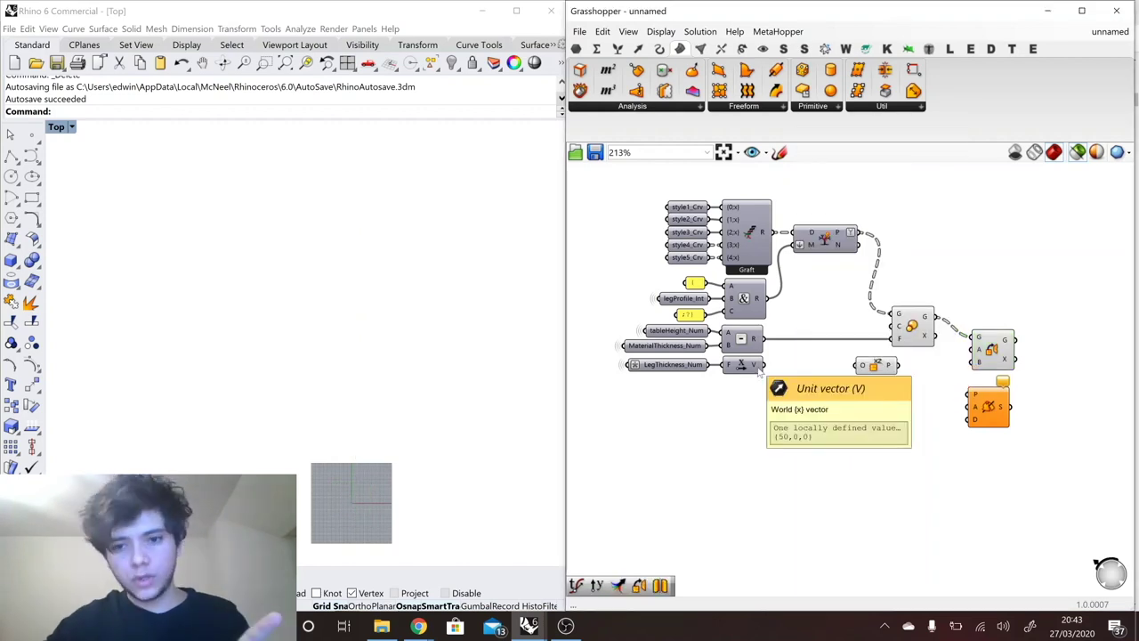
left_click_drag(761, 366, 904, 373)
left_click(872, 367)
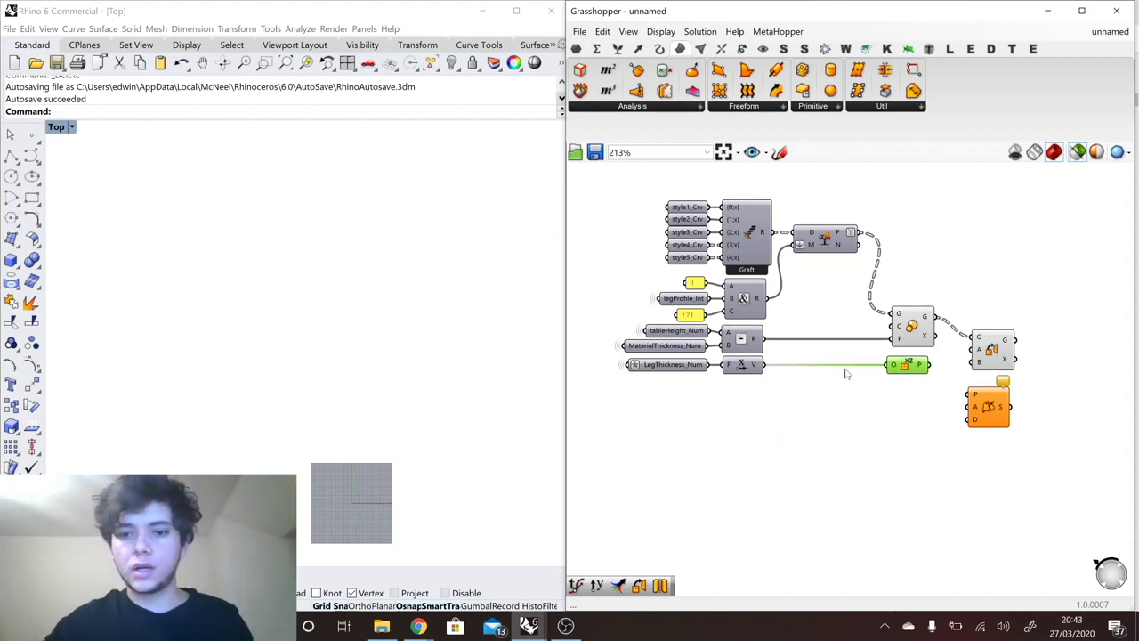
Check the expression set on the LegThickness_Num parameter.
left_click(700, 366)
right_click(700, 365)
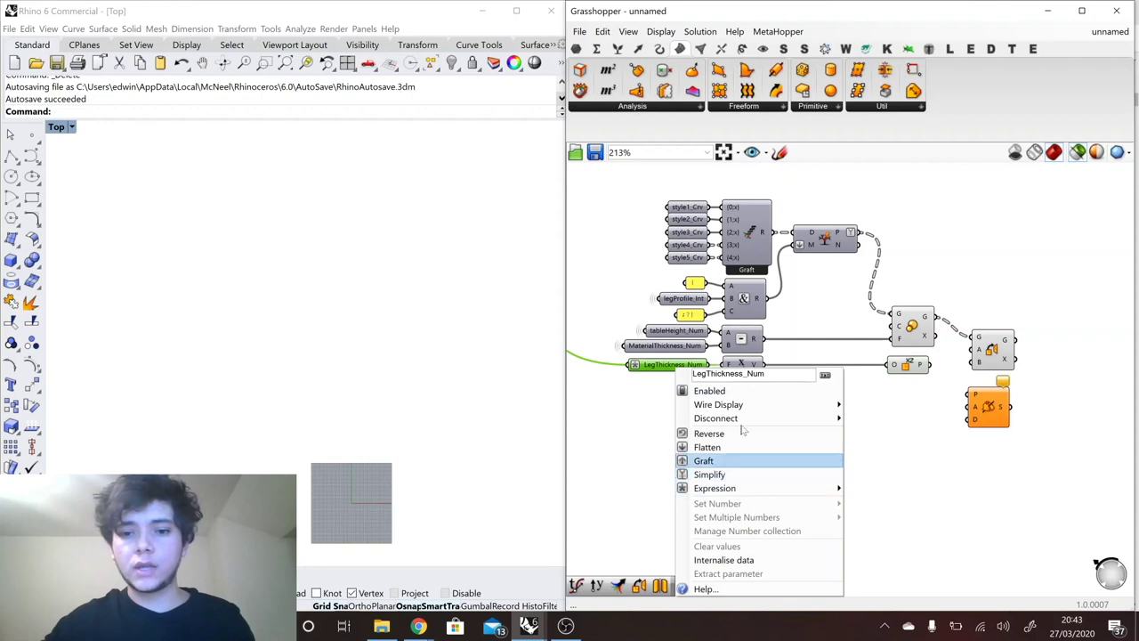
mouse_move(817, 492)
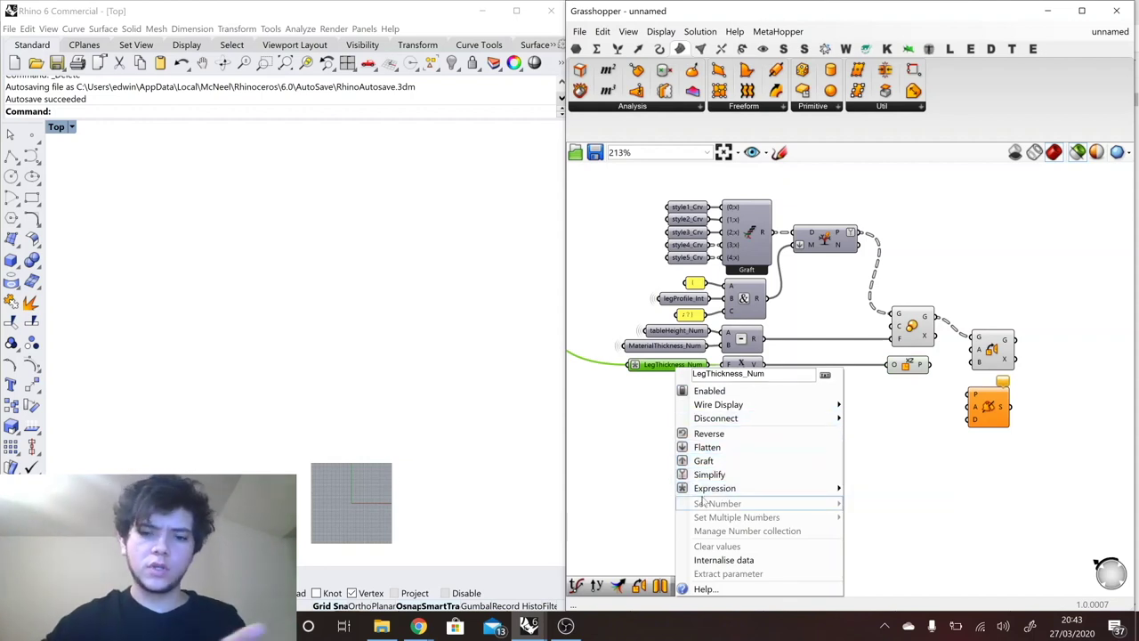
mouse_move(766, 495)
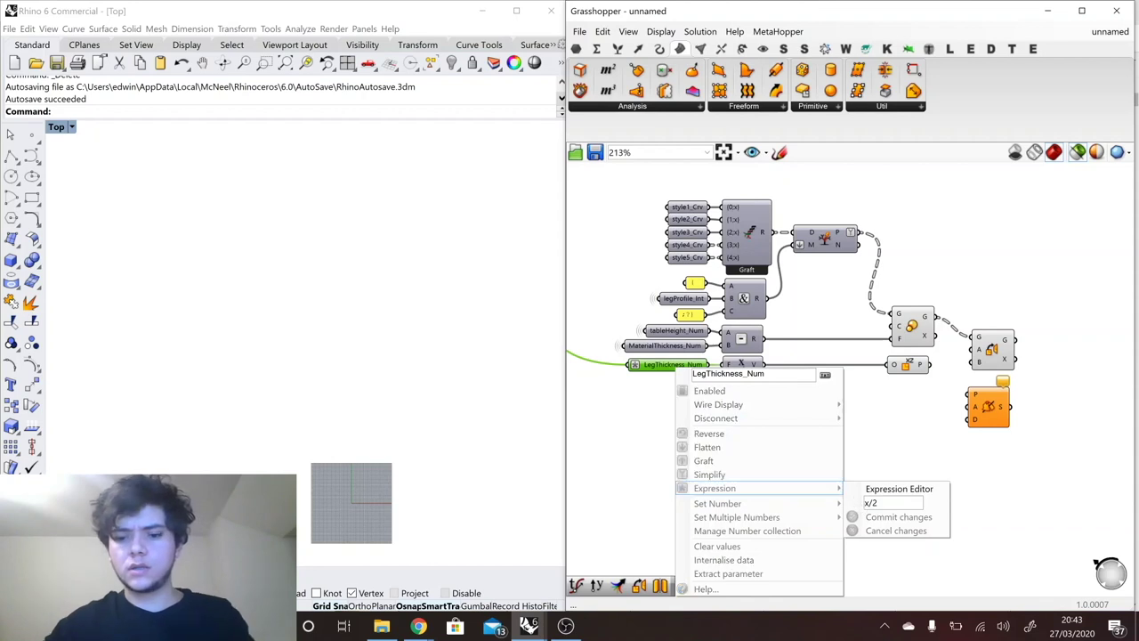
Connect the XZ plane to Orient's target plane input and turn off the preview of the Scale component.
left_click_drag(925, 370, 973, 362)
right_click(911, 330)
left_click(928, 357)
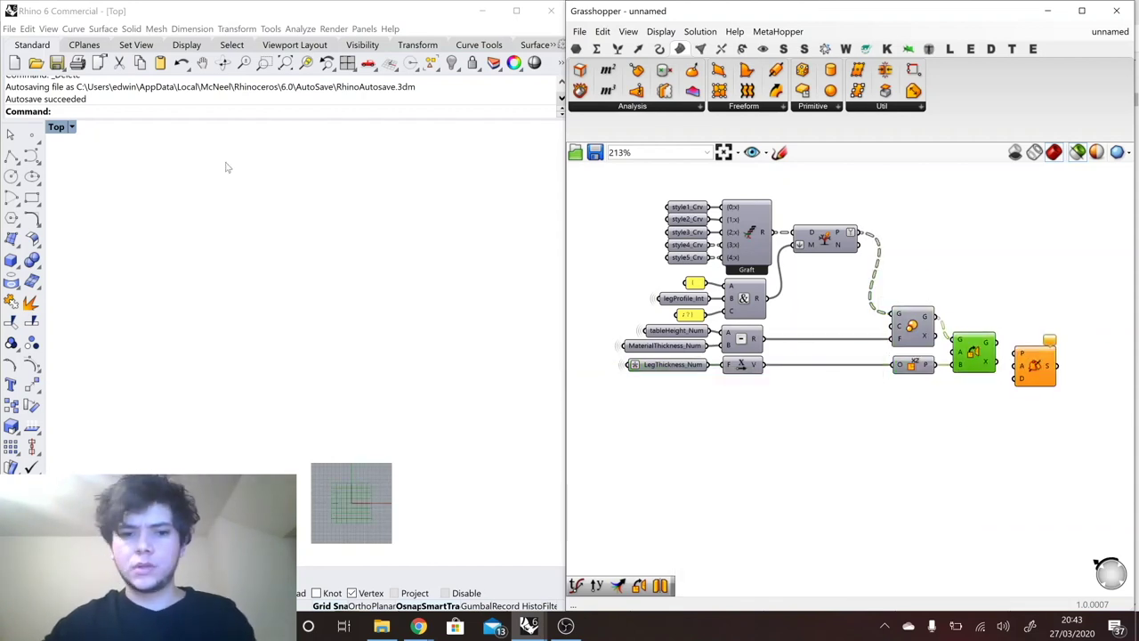
Switch Rhino to a maximized Perspective view and inspect the oriented leg profile up close.
left_click(226, 167)
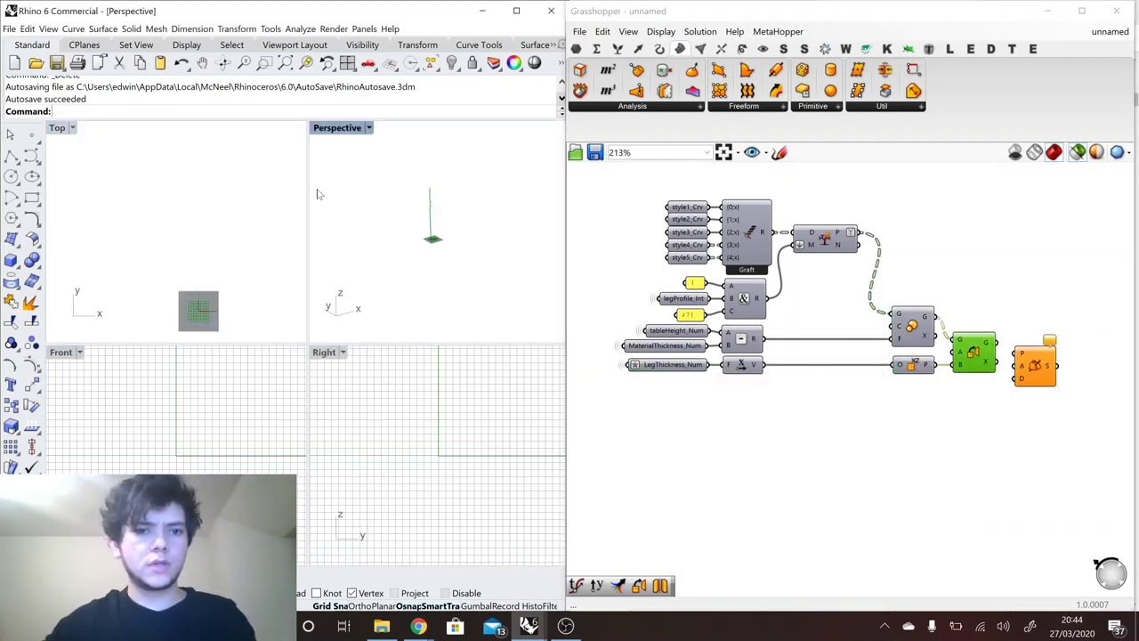
key("ctrl+m")
scroll(268, 298, "up", 6)
right_click_drag(267, 297, 290, 293)
scroll(218, 292, "up", 3)
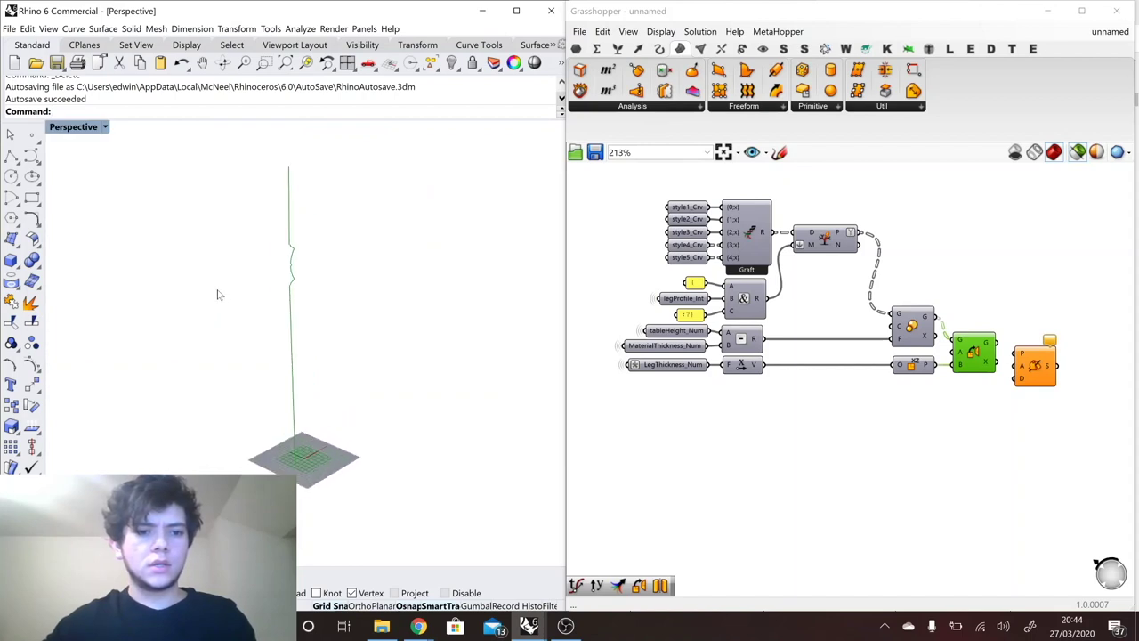
scroll(952, 413, "down", 2)
scroll(1068, 427, "up", 2)
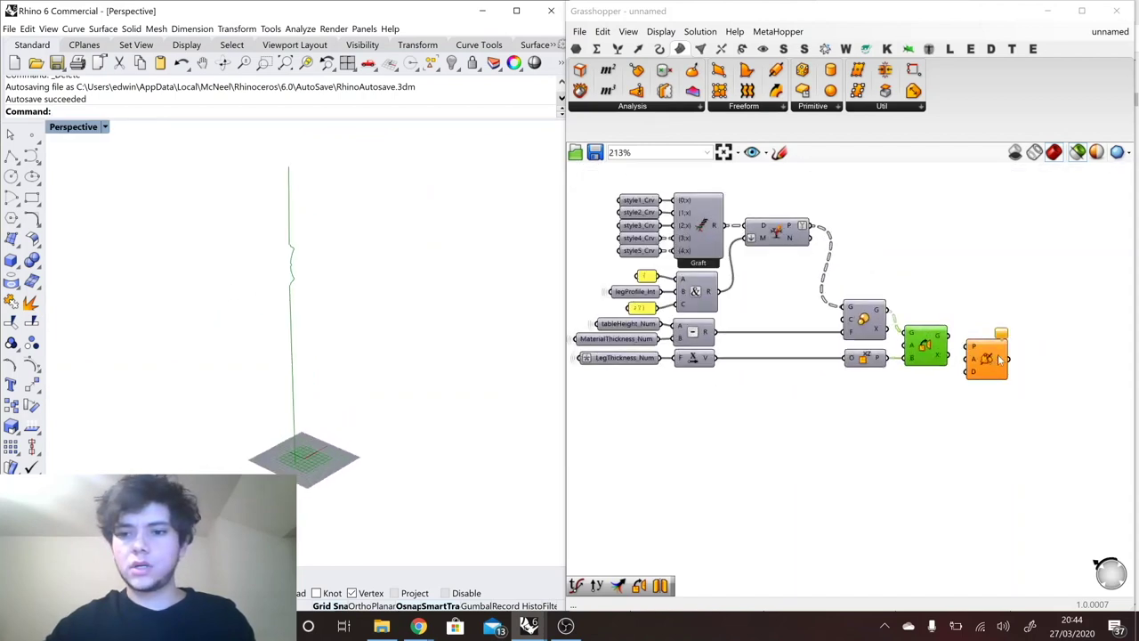
Connect Orient's geometry output to the Revolution component's profile curve input.
left_click_drag(992, 353, 1003, 351)
scroll(1003, 353, "up", 2)
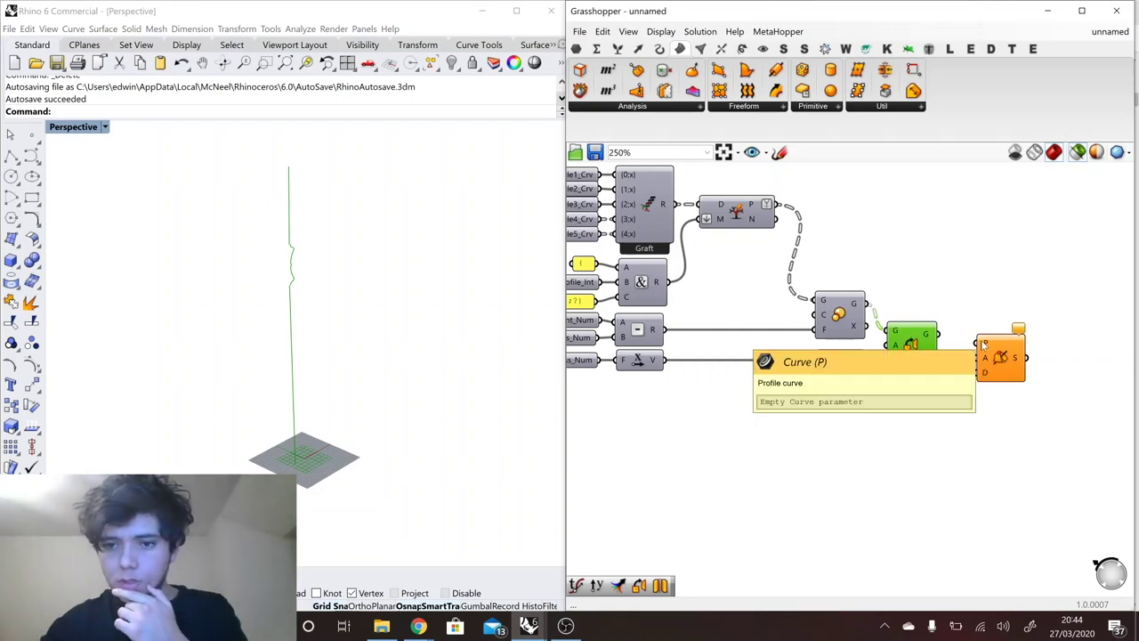
left_click_drag(1002, 355, 989, 352)
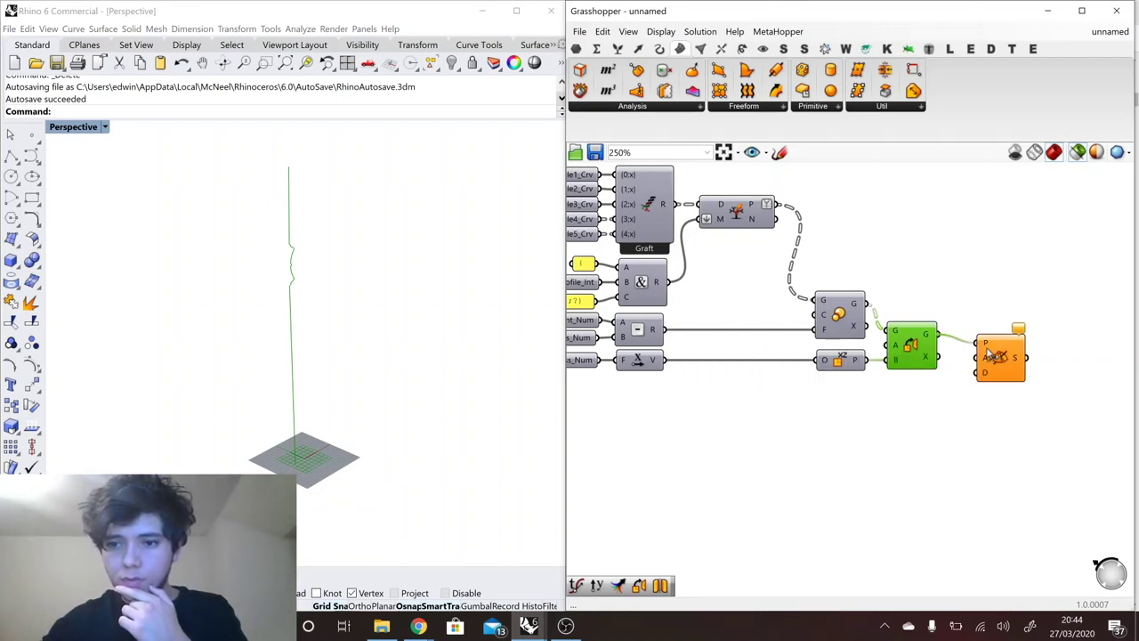
Add a Line SDL component below Orient for the revolution axis.
left_click(927, 403)
double_click(925, 400)
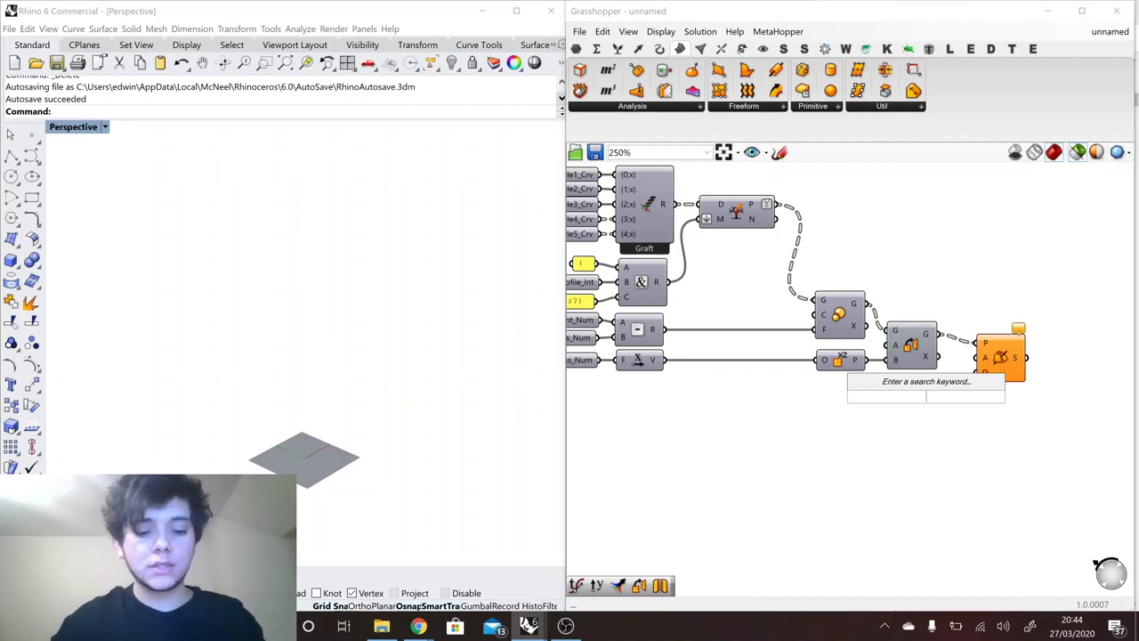
type("line")
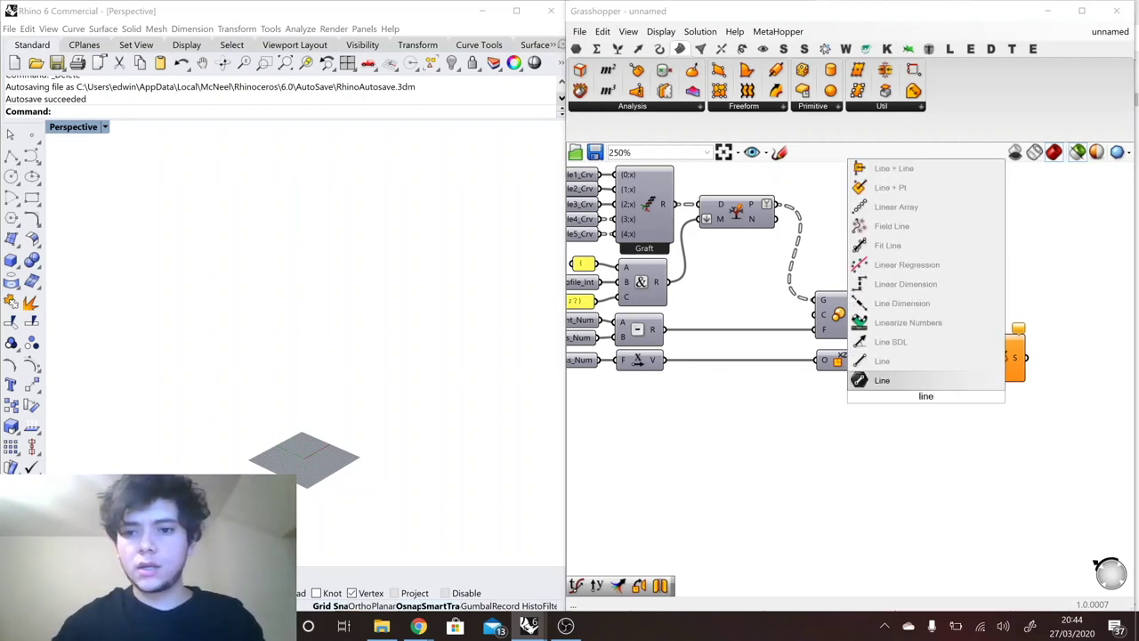
key("Return")
left_click(819, 409)
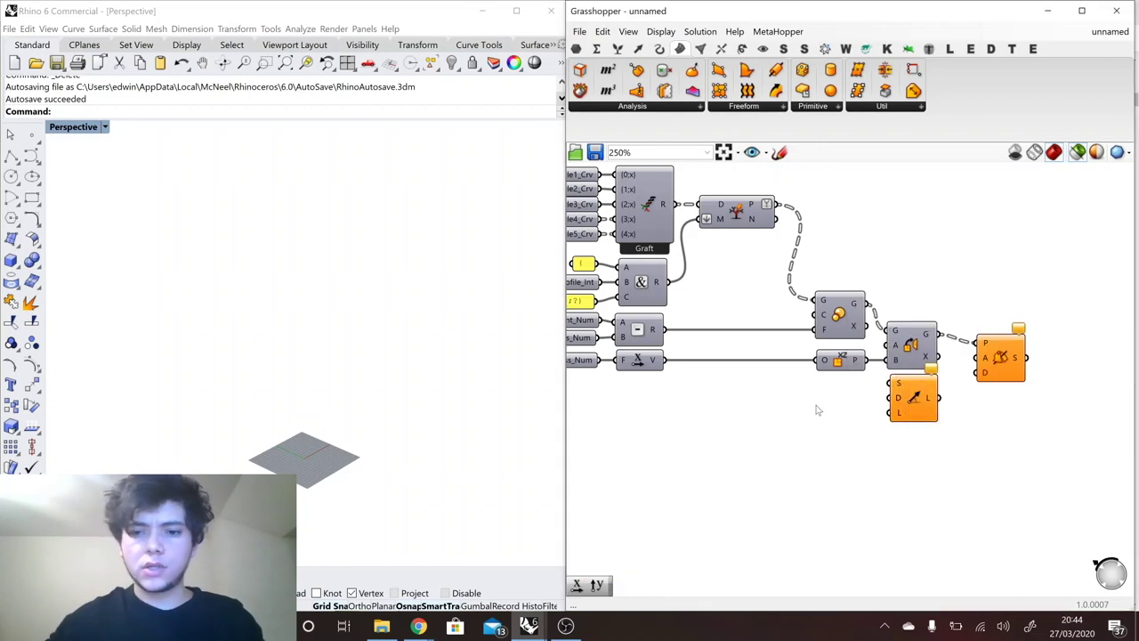
Connect a new Construct Point to the line's start and a new Unit Z vector to its direction.
double_click(816, 406)
type("cons")
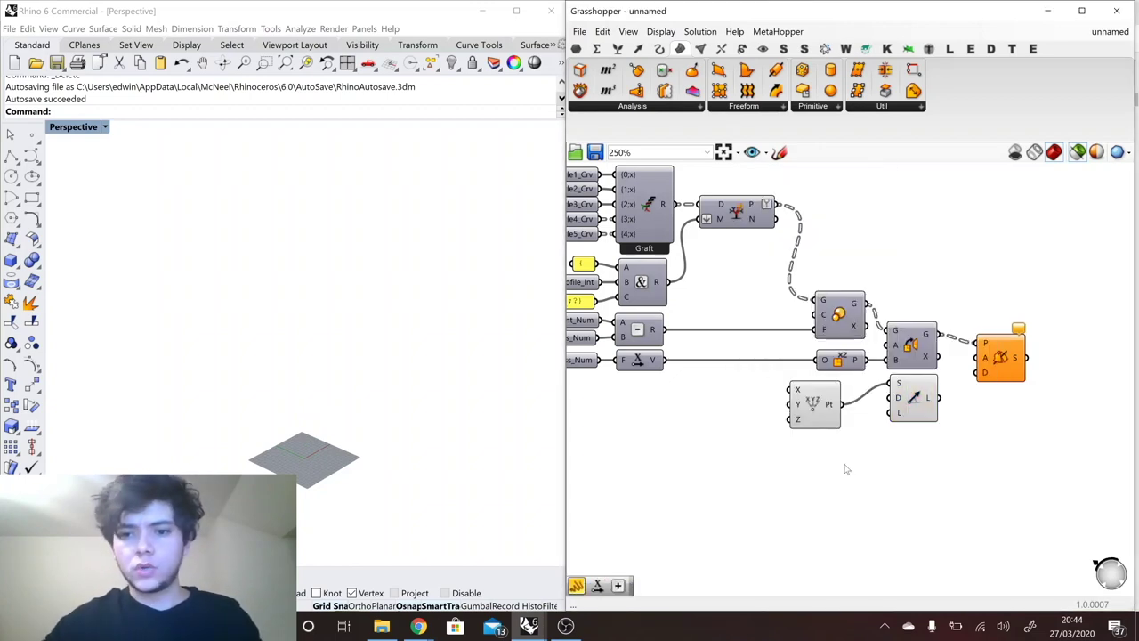
double_click(845, 463)
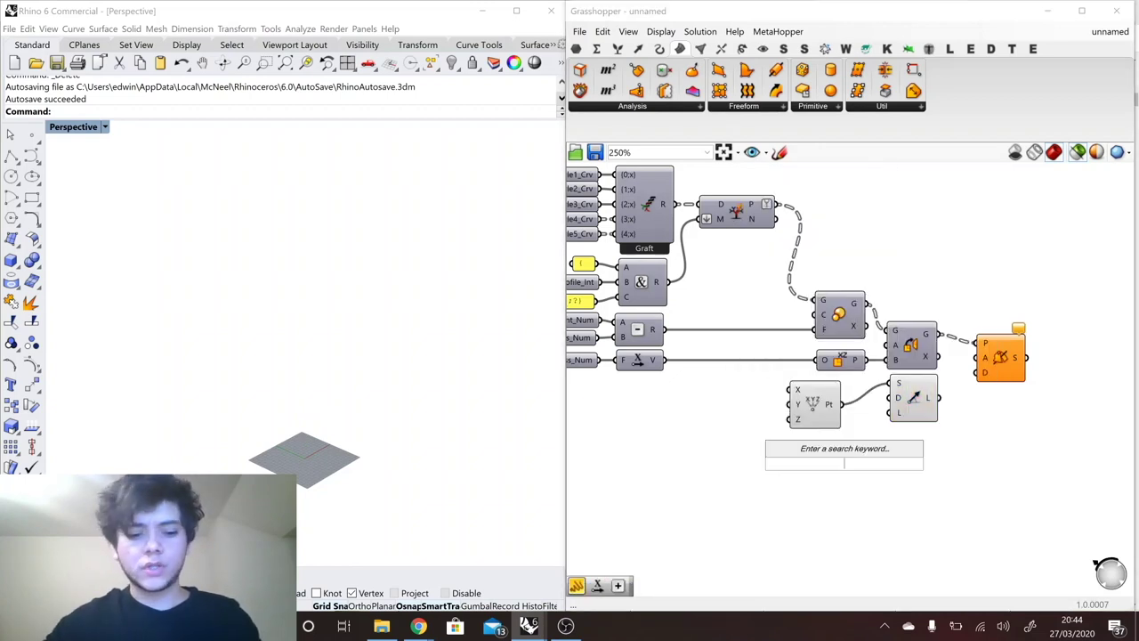
type("z")
left_click(844, 449)
left_click_drag(894, 399, 871, 464)
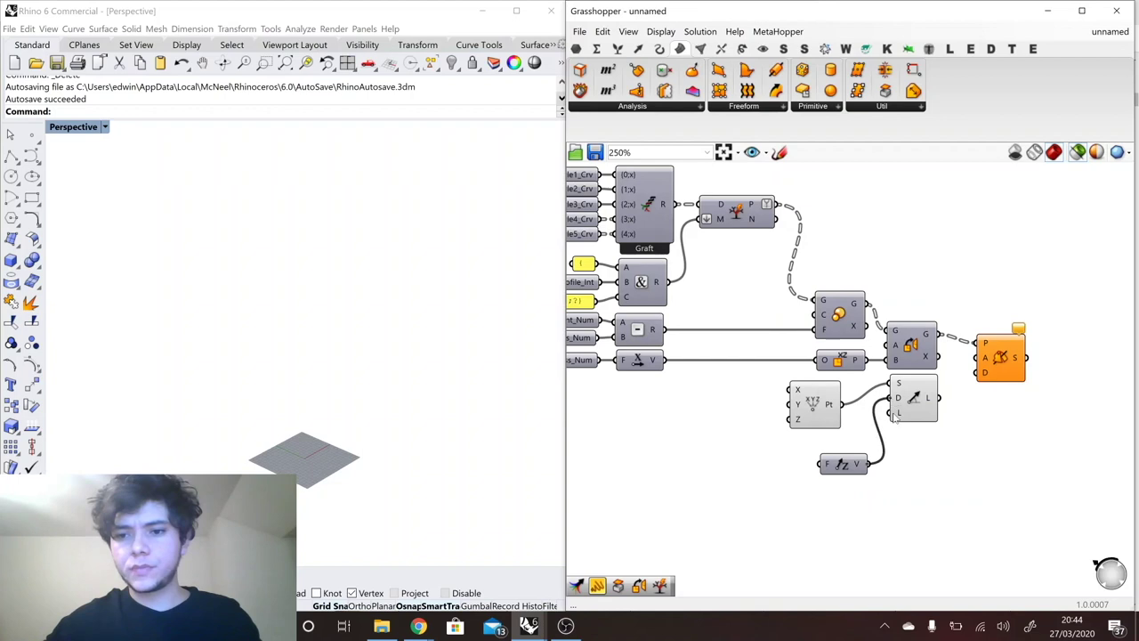
Internalise the start point in the Line SDL component, delete Construct Point and move Unit Z into its place.
right_click(901, 405)
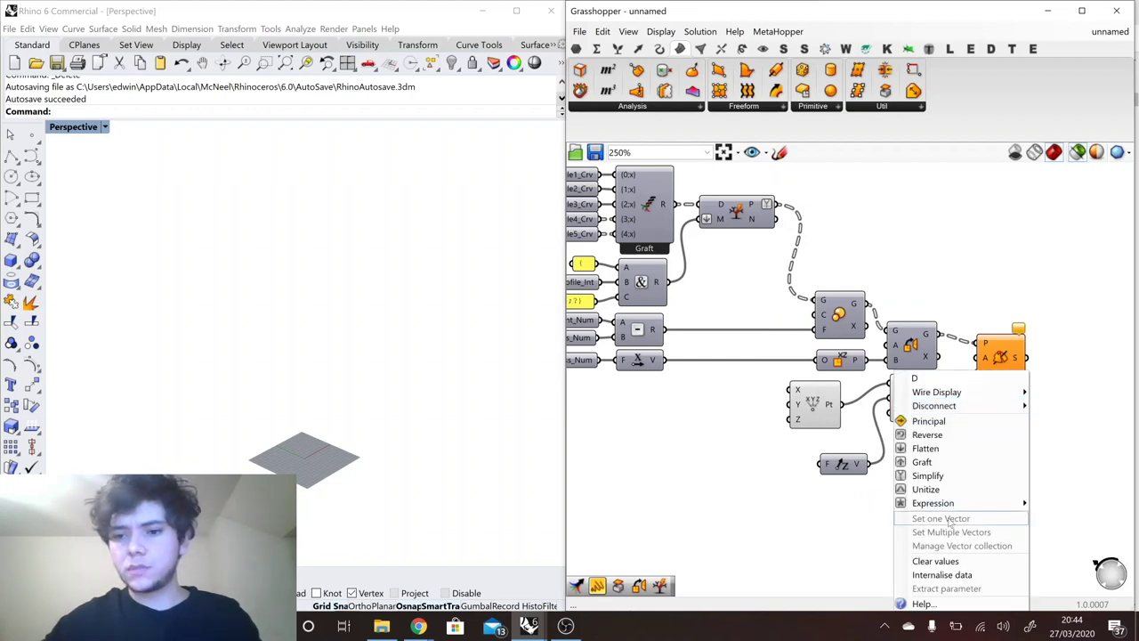
left_click(821, 414)
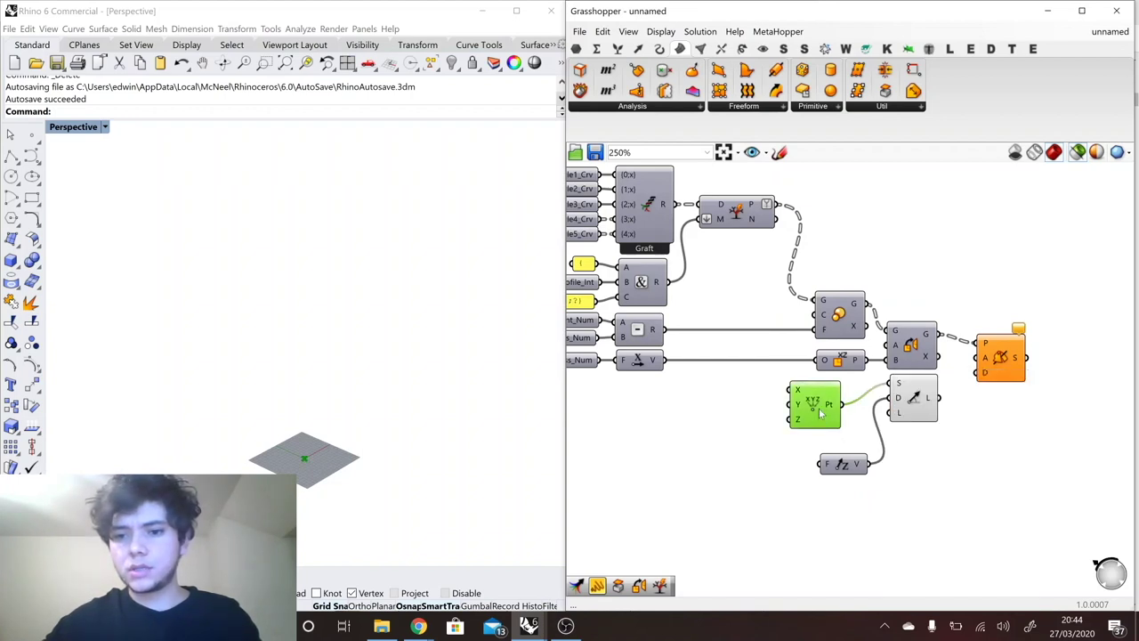
right_click(895, 383)
left_click(944, 575)
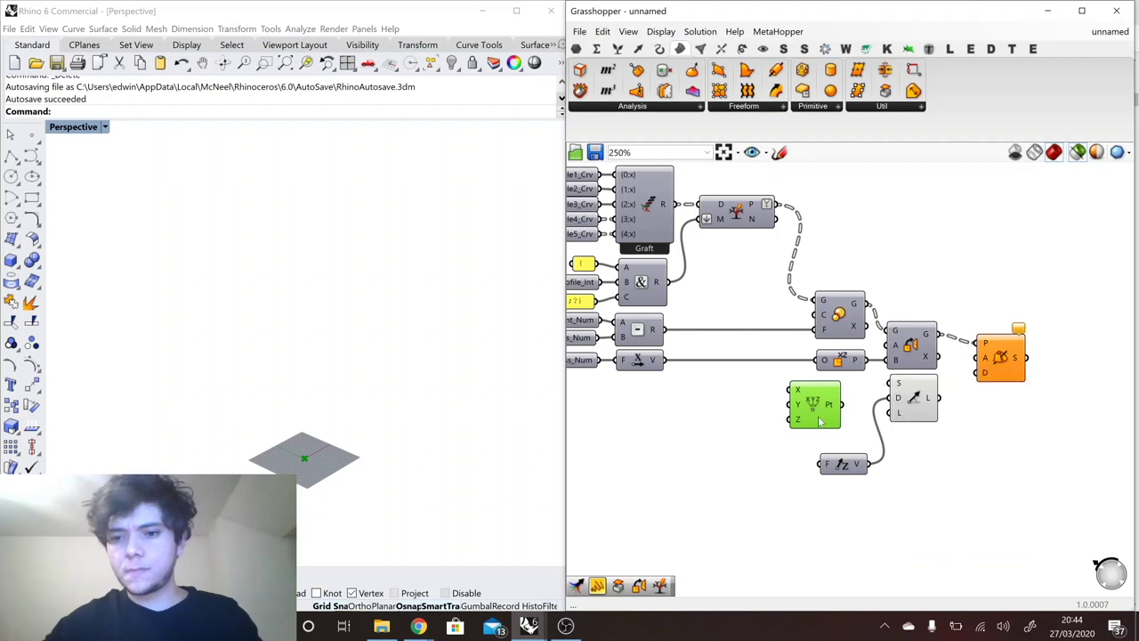
key("Delete")
left_click_drag(845, 464, 846, 397)
Turn off the Line SDL preview and connect the line to the axis input of Revolution, placed directly beside it.
right_click(910, 395)
left_click(944, 421)
left_click_drag(934, 398, 995, 400)
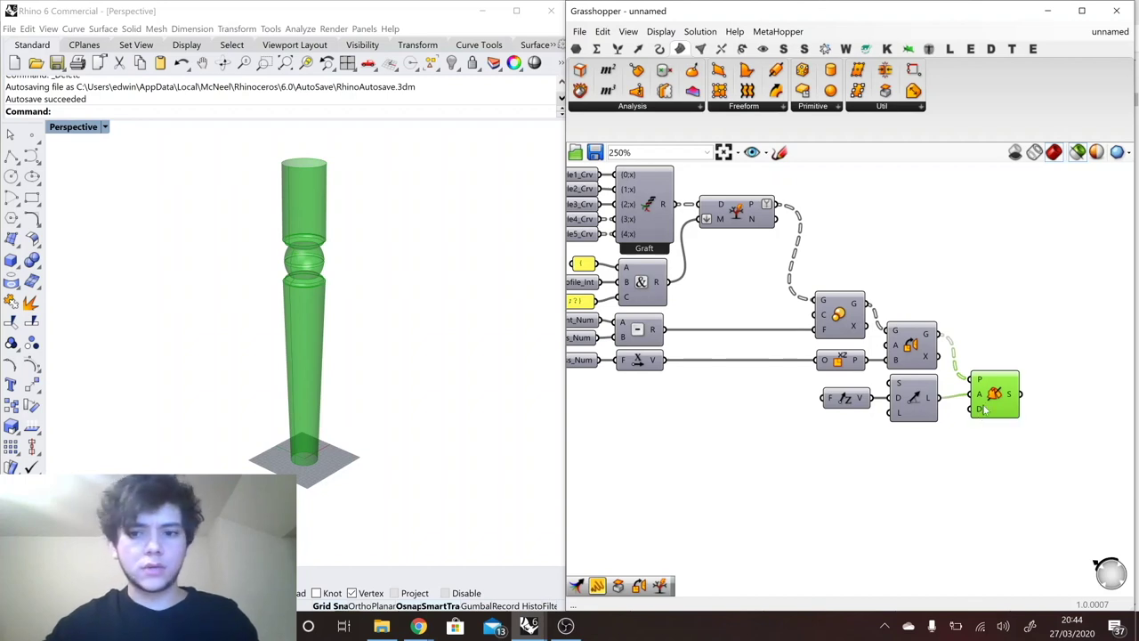
left_click_drag(985, 408, 975, 413)
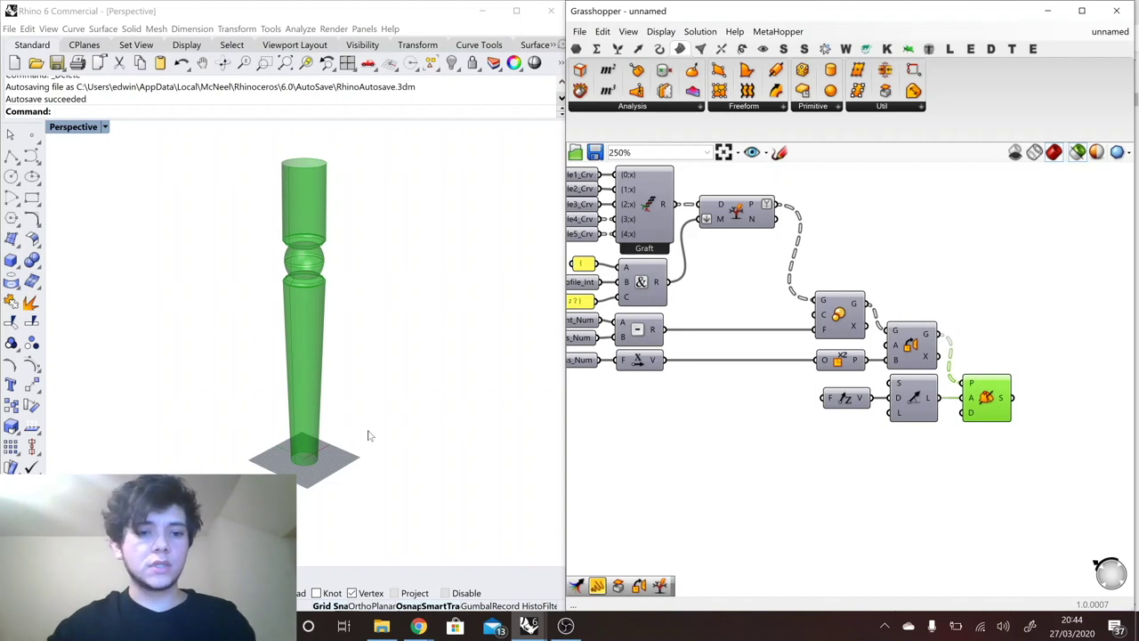
Add a Cap Holes component fed by the Revolution output and place it directly beside Revolution.
right_click_drag(369, 436, 332, 328)
scroll(917, 391, "down", 1)
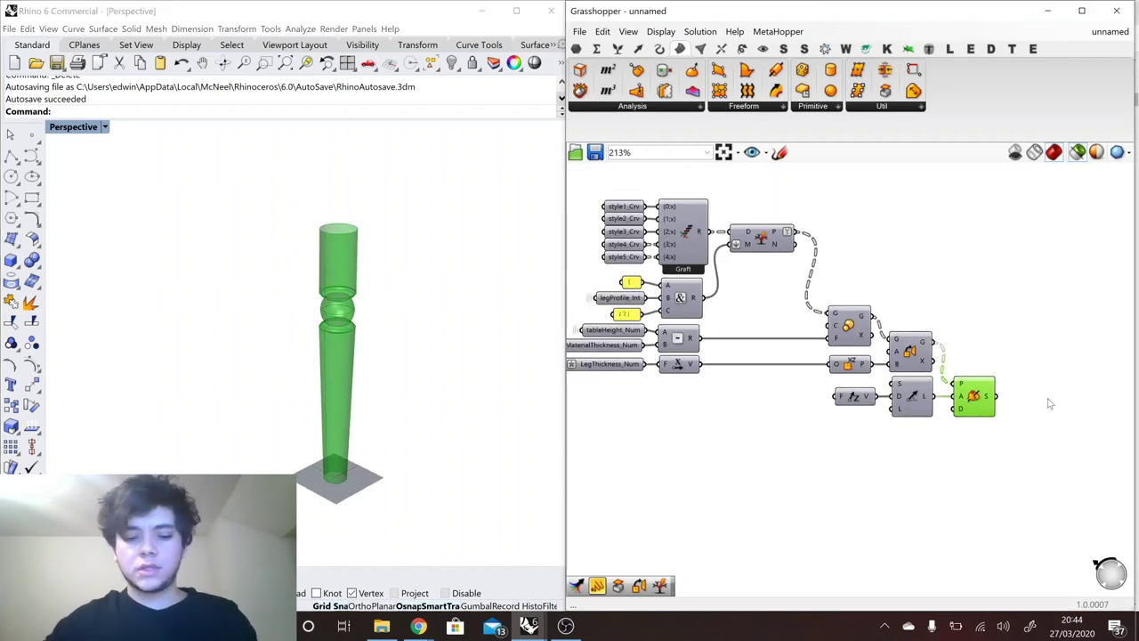
double_click(1047, 399)
type("cap")
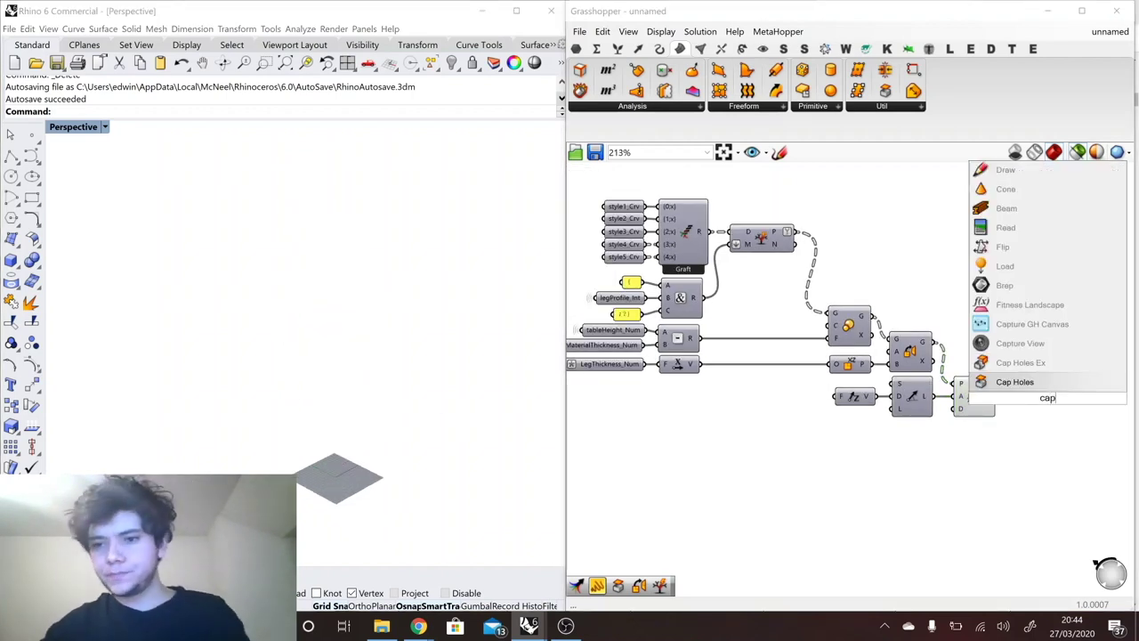
left_click(1025, 388)
left_click_drag(1038, 399, 1018, 397)
scroll(1040, 401, "down", 4)
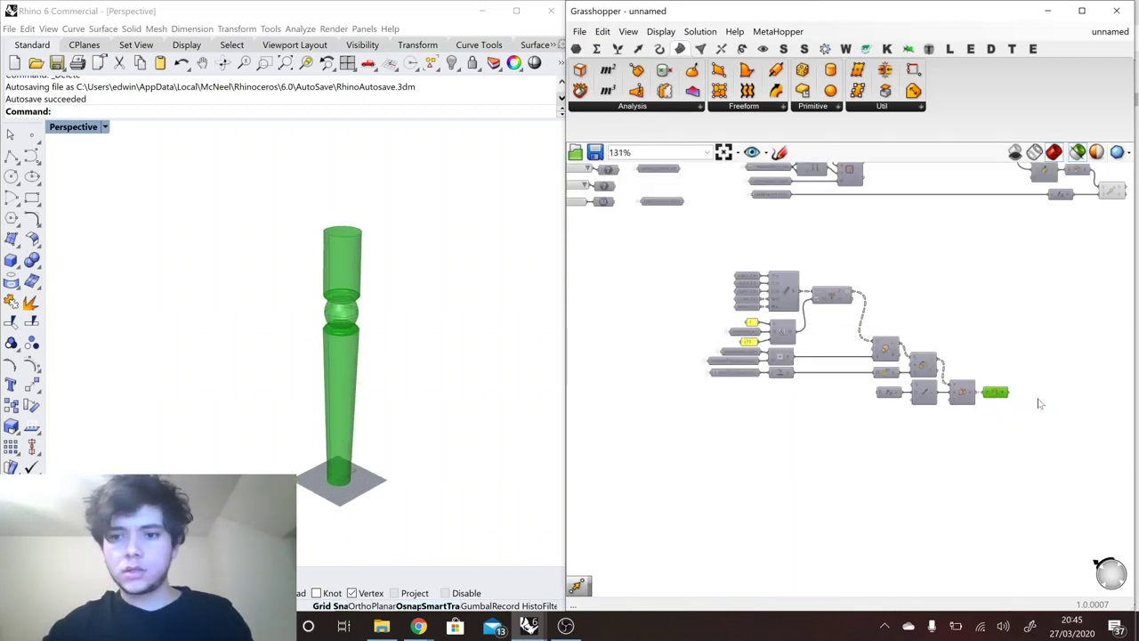
Preview the tabletop solid together with the capped leg and view the whole table.
left_click(1030, 247, "shift")
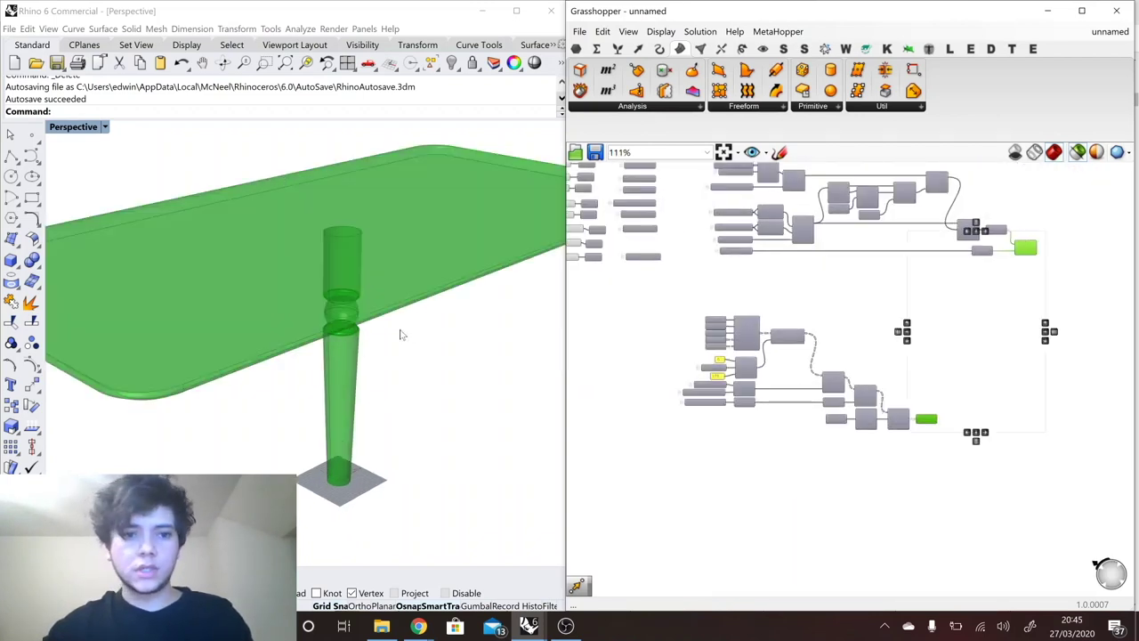
scroll(401, 331, "down", 4)
right_click_drag(379, 334, 312, 360)
scroll(220, 354, "down", 3)
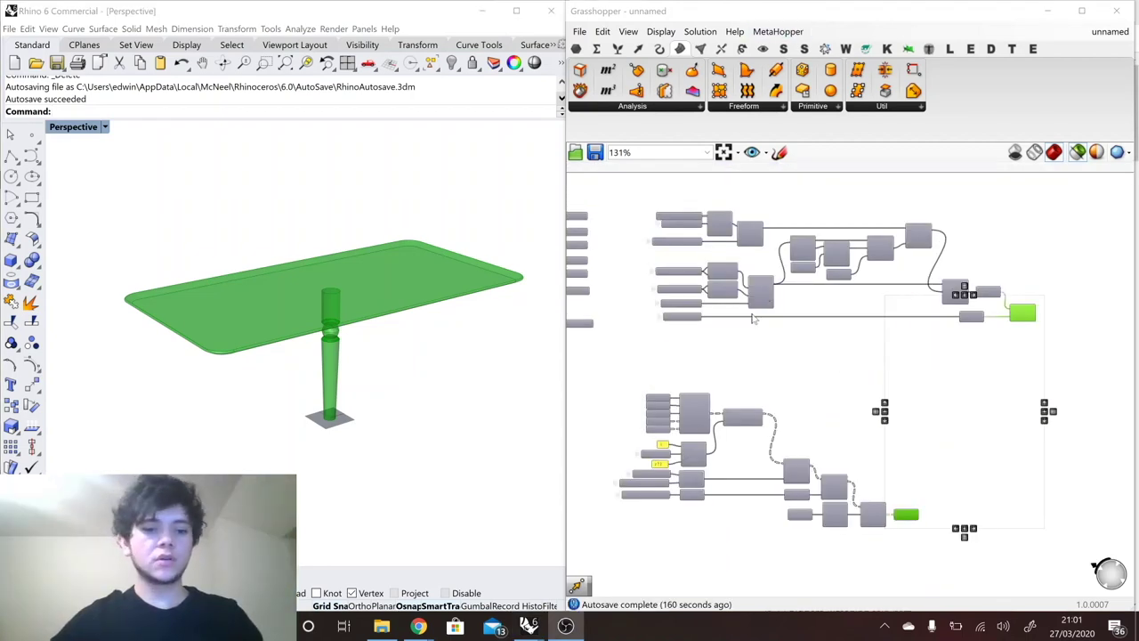
Switch to Chrome, enlarge the Pennsylvania Sheraton harvest table photo to study its leg placement and apron, and return to Grasshopper.
mouse_move(422, 629)
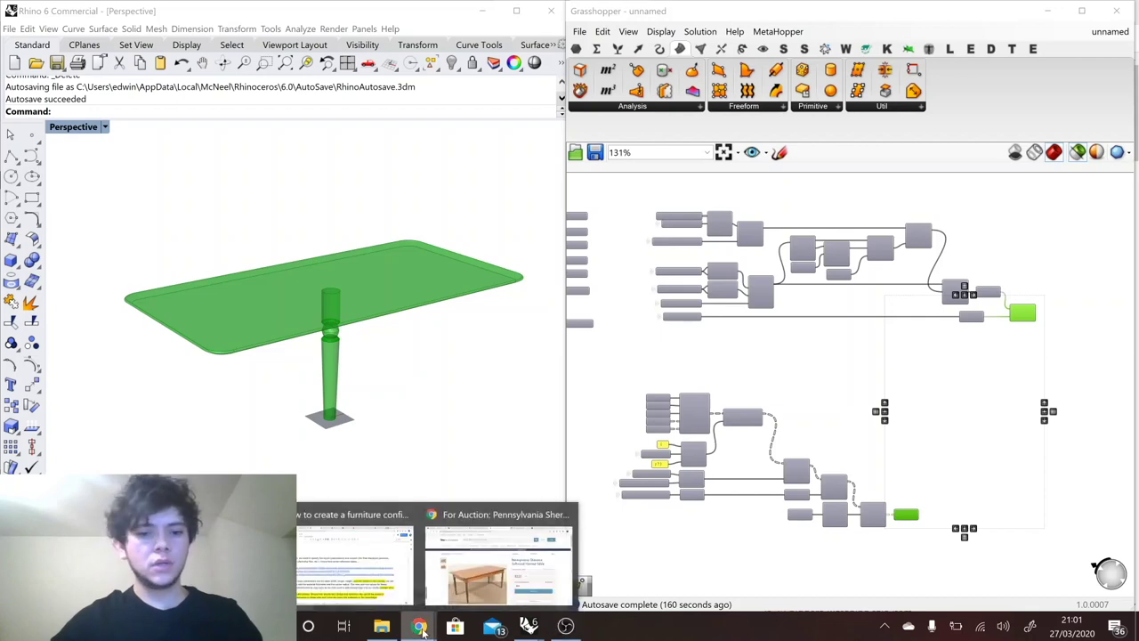
left_click(499, 548)
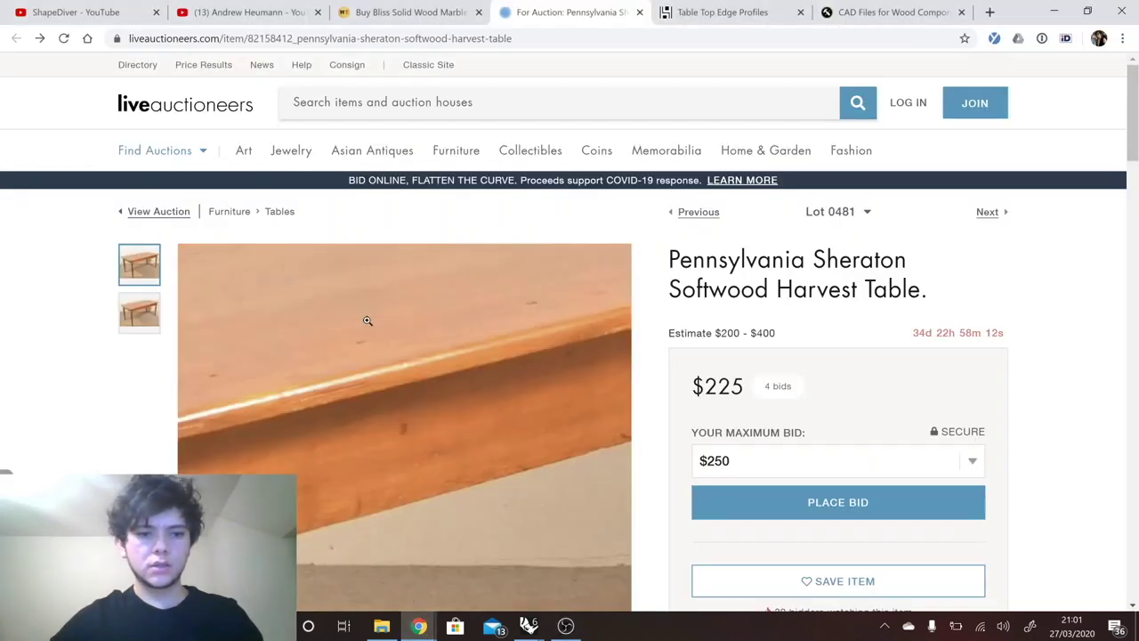
left_click(492, 256)
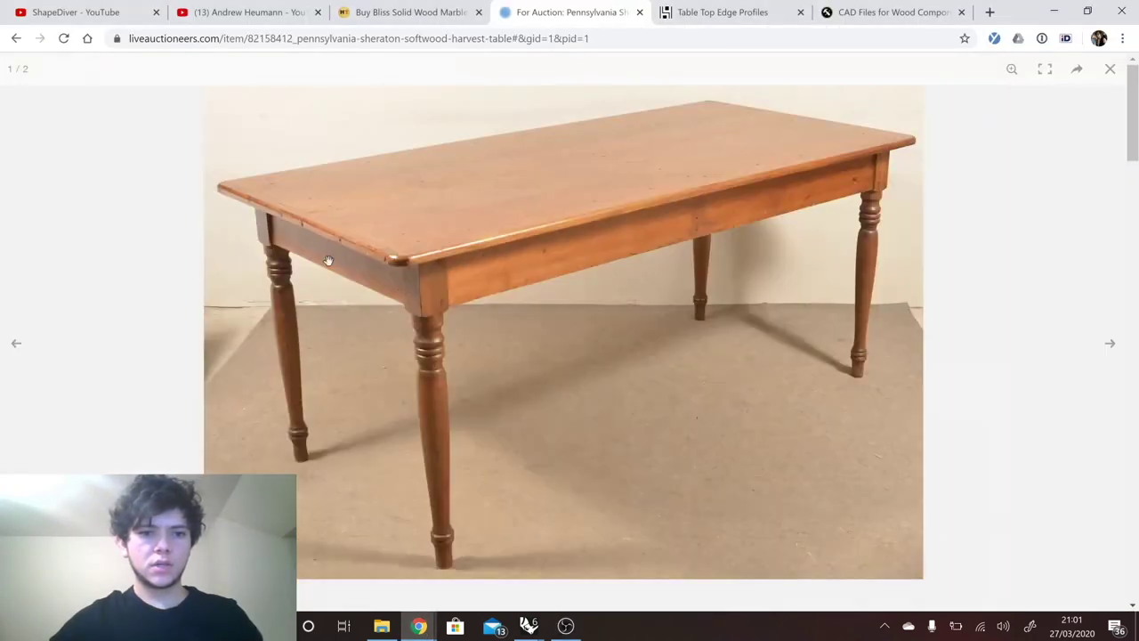
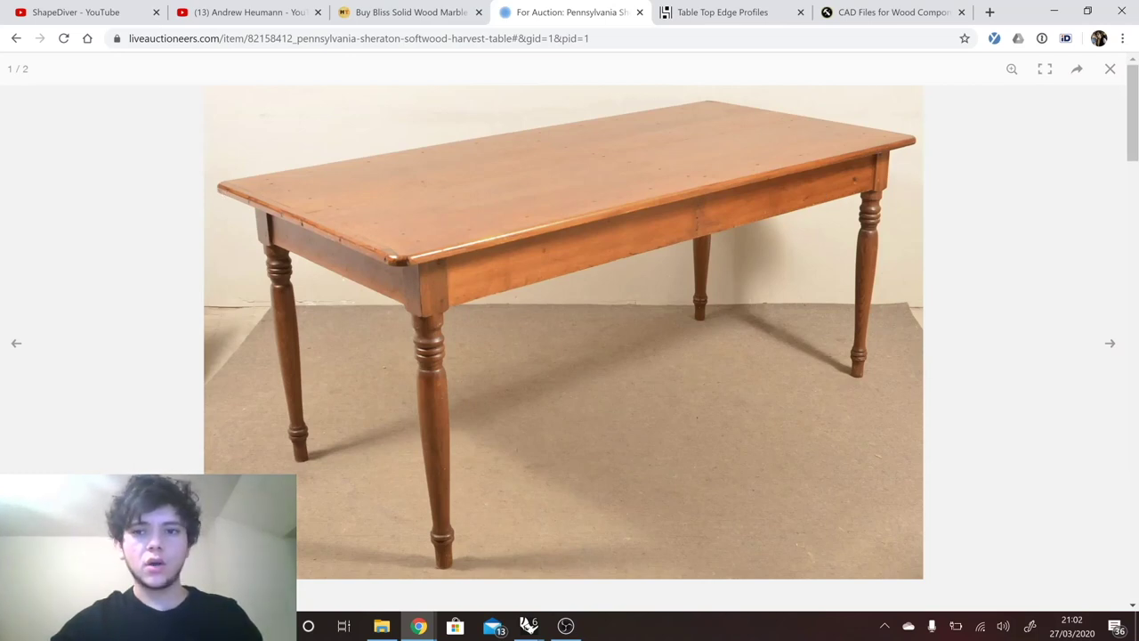
mouse_move(529, 626)
left_click(427, 578)
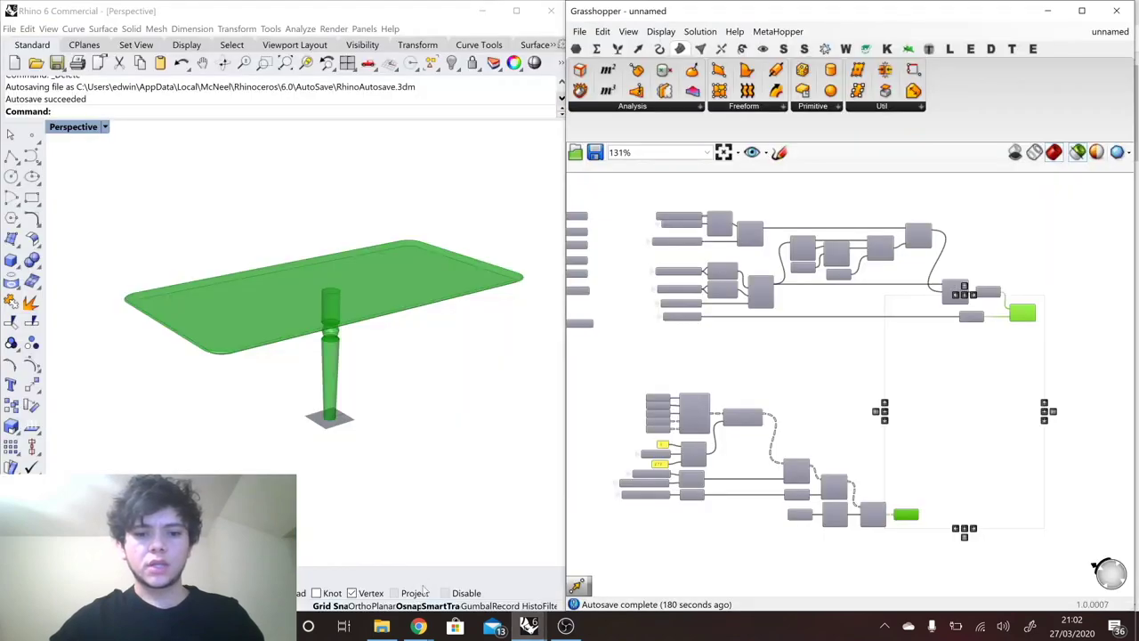
Duplicate the Leg Thickness slider with its number parameter and LegThickness_Num receiver directly below the original row.
left_click(969, 423)
scroll(952, 429, "down", 3)
scroll(696, 387, "up", 5)
double_click(694, 374)
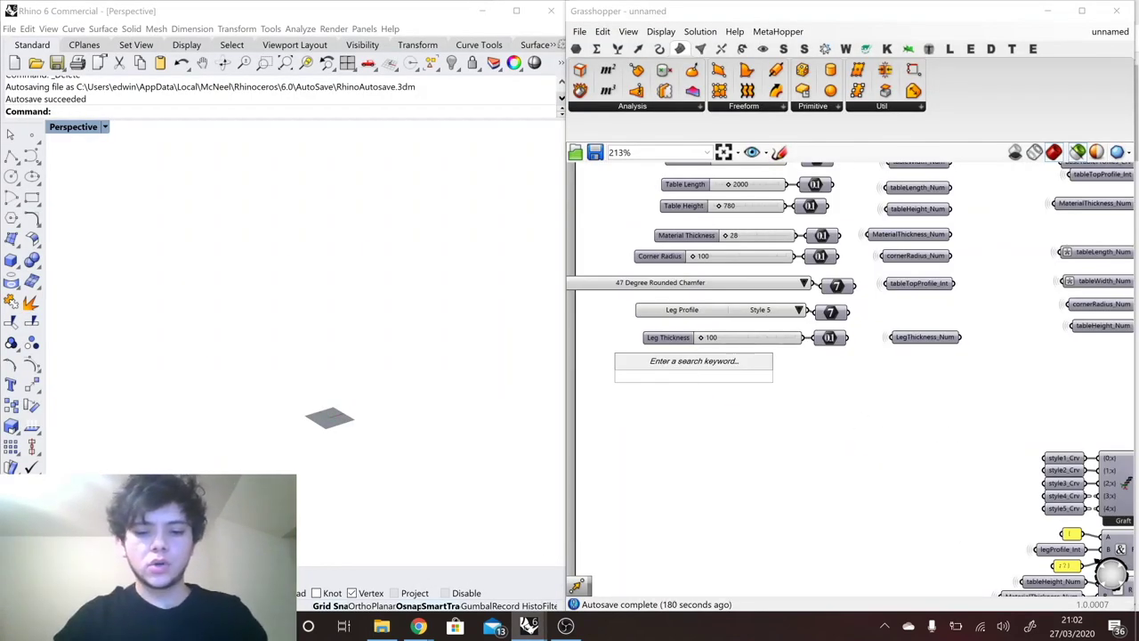
key("Escape")
left_click(721, 340)
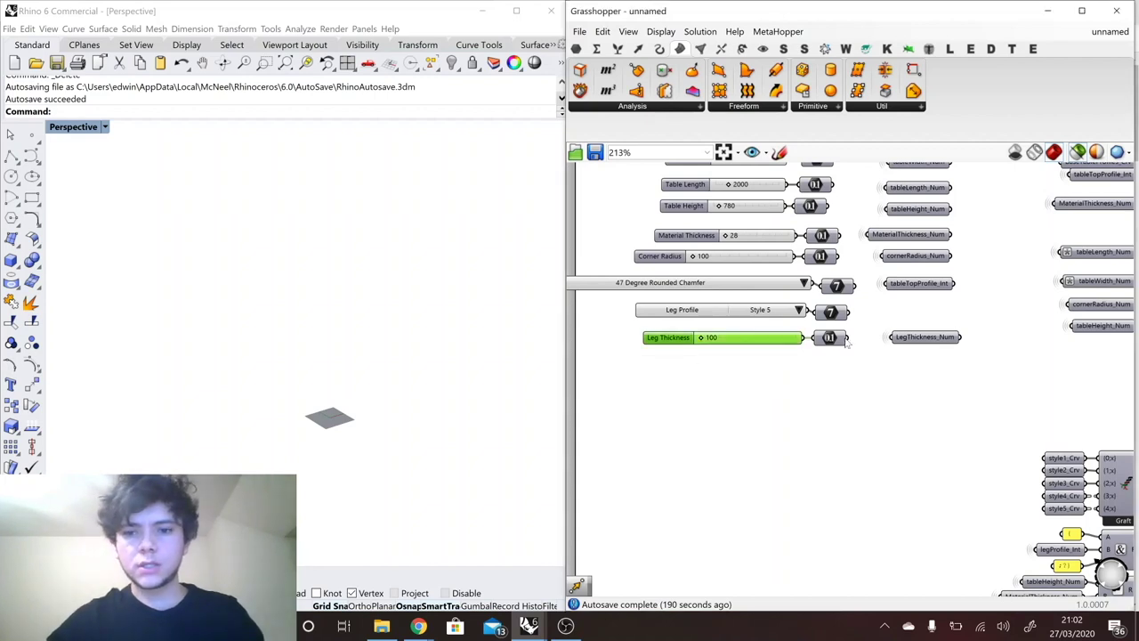
left_click(837, 340, "shift")
left_click(909, 342, "shift")
left_click_drag(907, 344, 904, 375, "alt")
left_click(703, 399)
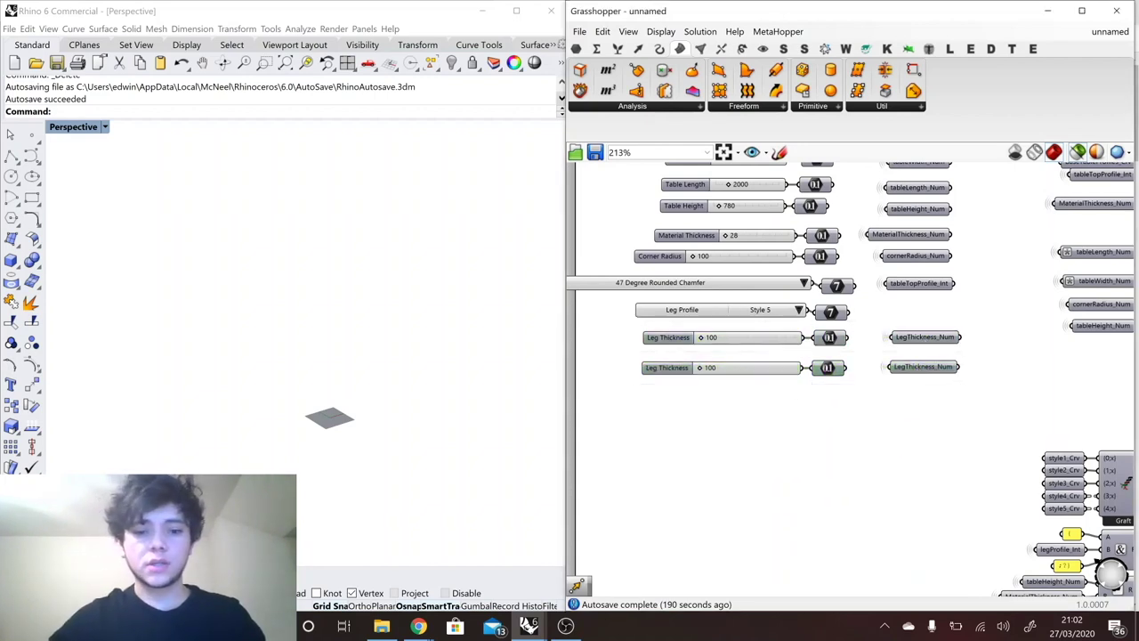
Check how far the legs sit in from the tabletop edges in the Chrome reference photo, then return to Grasshopper.
left_click(418, 627)
left_click(462, 598)
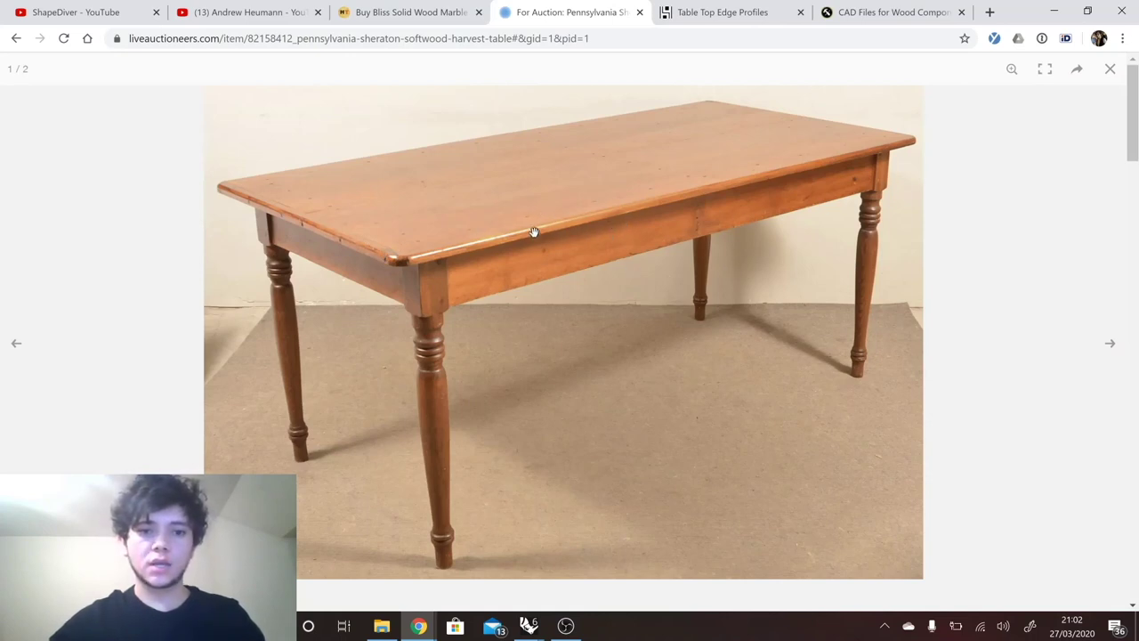
left_click(529, 625)
left_click(448, 570)
Rename the duplicated slider Side Offsets, and its number parameter and receiver SideOffsets_Num.
right_click(664, 364)
left_click_drag(741, 371, 637, 374)
type("Side")
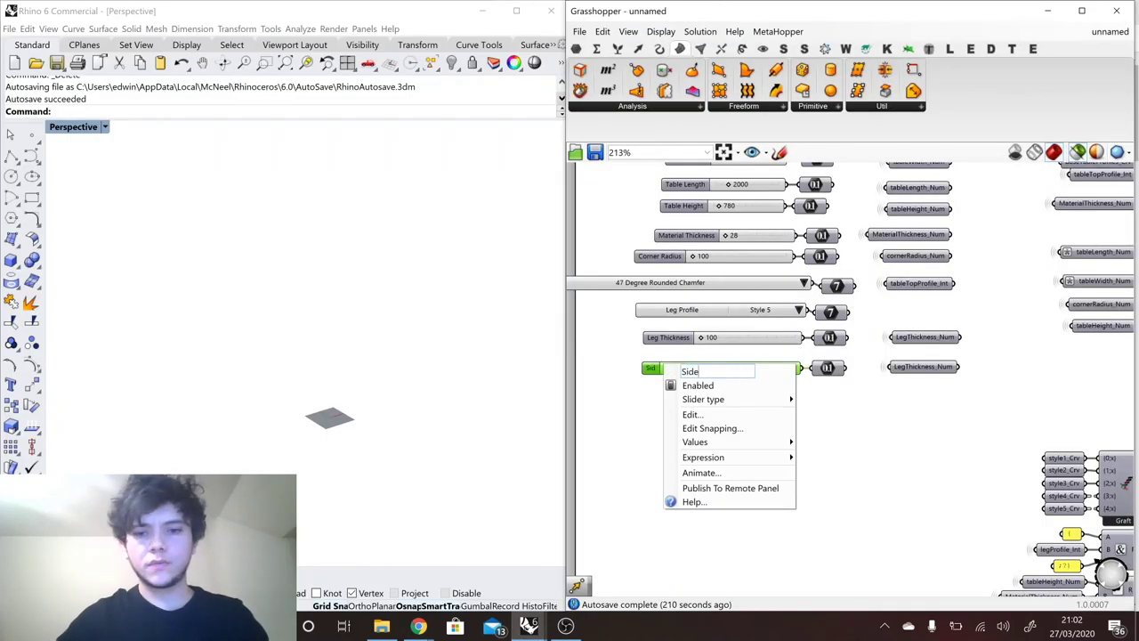
key("ctrl+c")
right_click(824, 367)
left_click_drag(897, 374, 842, 373)
key("ctrl+v")
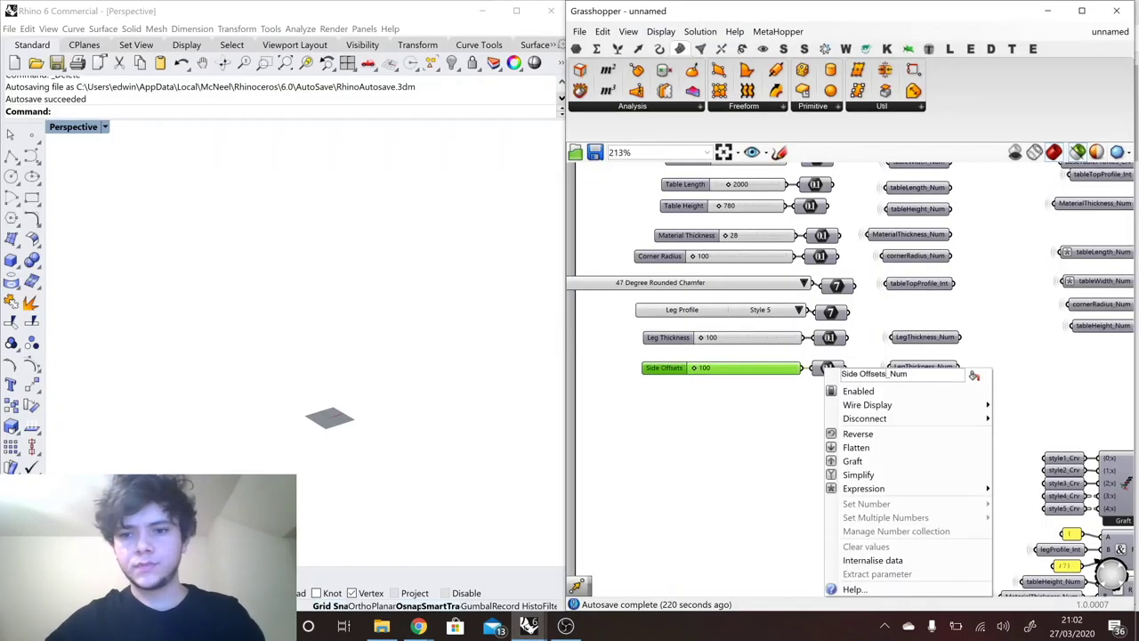
right_click(920, 363)
left_click_drag(989, 369, 938, 368)
key("ctrl+v")
left_click(795, 428)
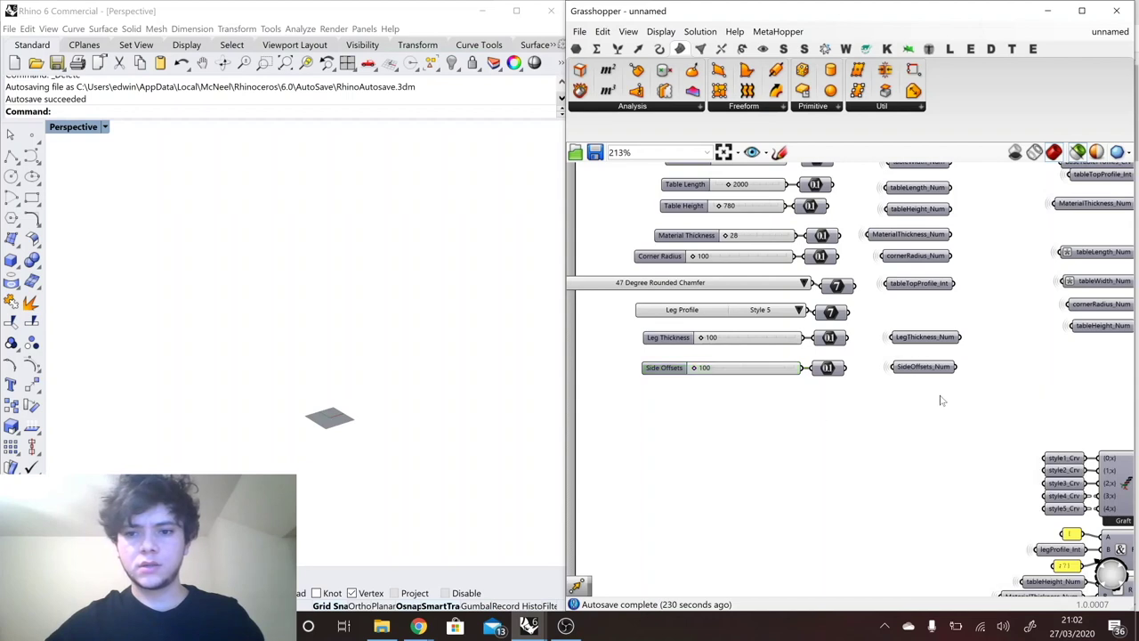
Duplicate the Side Offsets row just below itself and rename the copied slider End Offsets.
left_click_drag(717, 361, 940, 397)
left_click_drag(828, 378, 823, 403)
right_click(670, 386)
double_click(698, 397)
type("End Offsets")
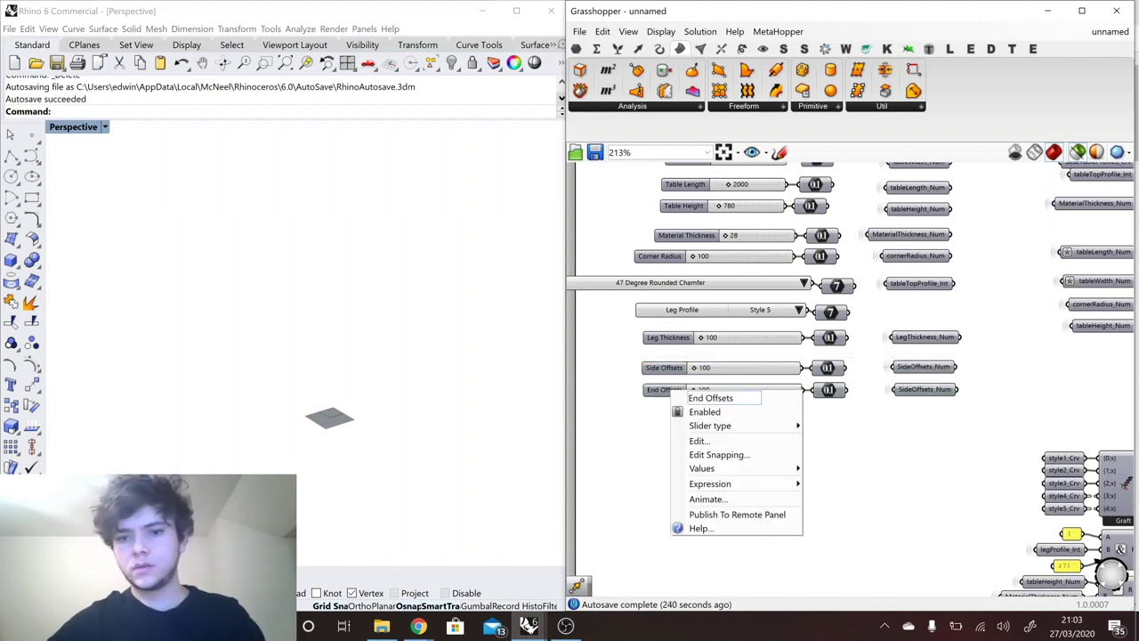
Rename the copied row's number parameter and receiver EndOffsets_Num.
right_click(834, 383)
double_click(860, 388)
type("End Offsets_Num")
right_click(947, 383)
left_click_drag(982, 388, 964, 388)
type("End")
Move the SideOffsets_Num and EndOffsets_Num receivers below the leg definition.
left_click_drag(945, 356, 959, 507)
scroll(814, 349, "down", 5)
scroll(958, 507, "up", 3)
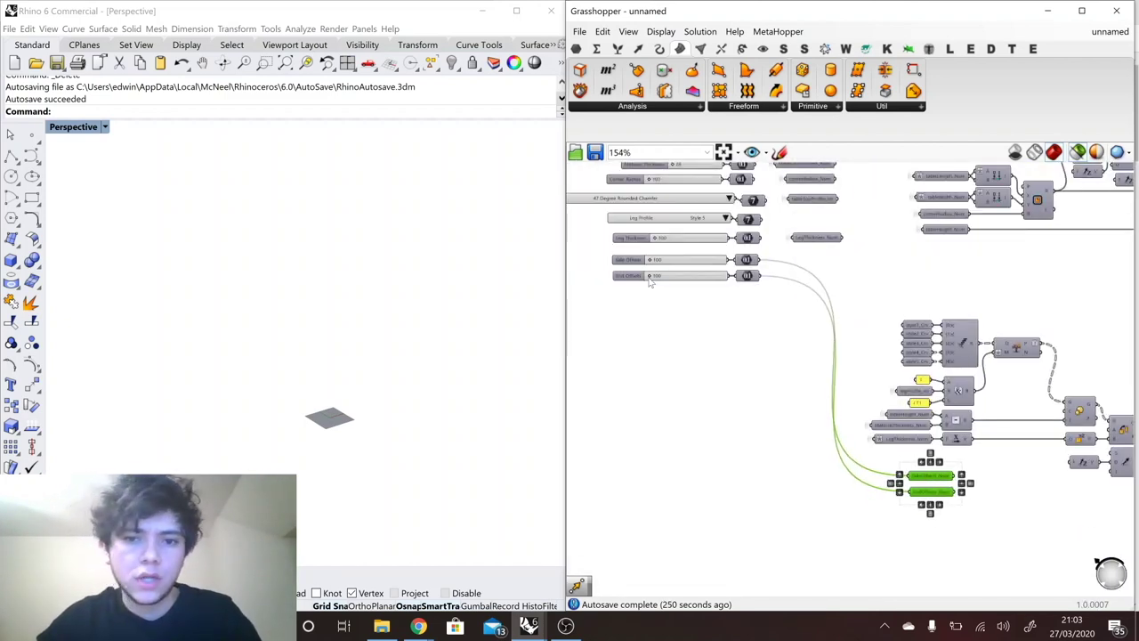
Add a panel containing 60 below the End Offsets slider, title it Apron Height and enlarge it.
scroll(650, 281, "up", 3)
left_click(646, 296)
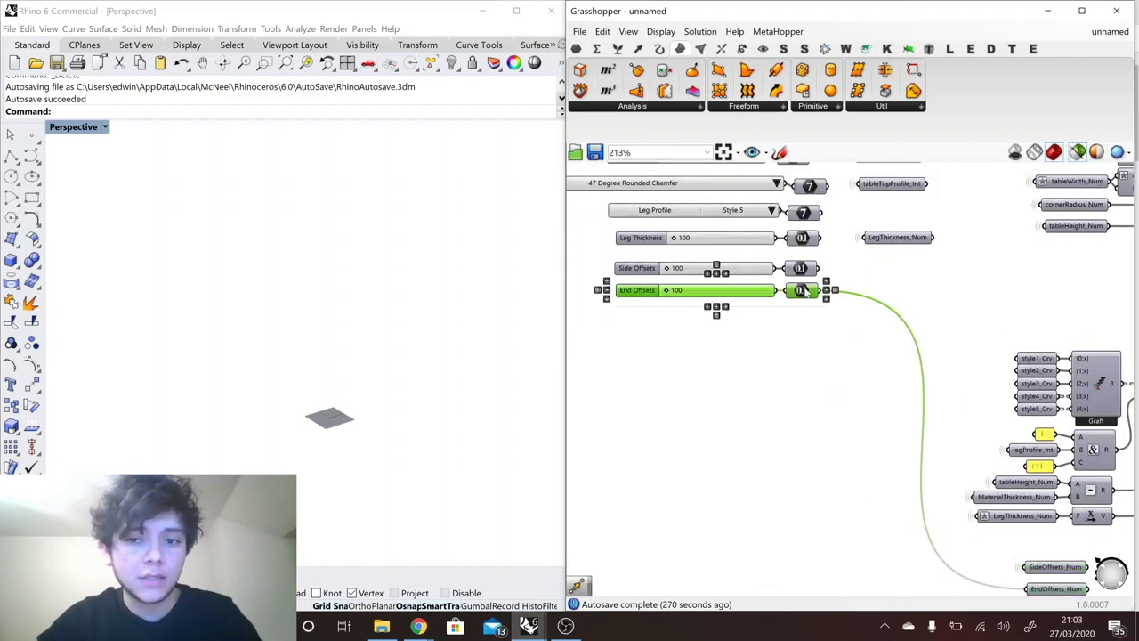
left_click(704, 347)
double_click(704, 347)
type("/")
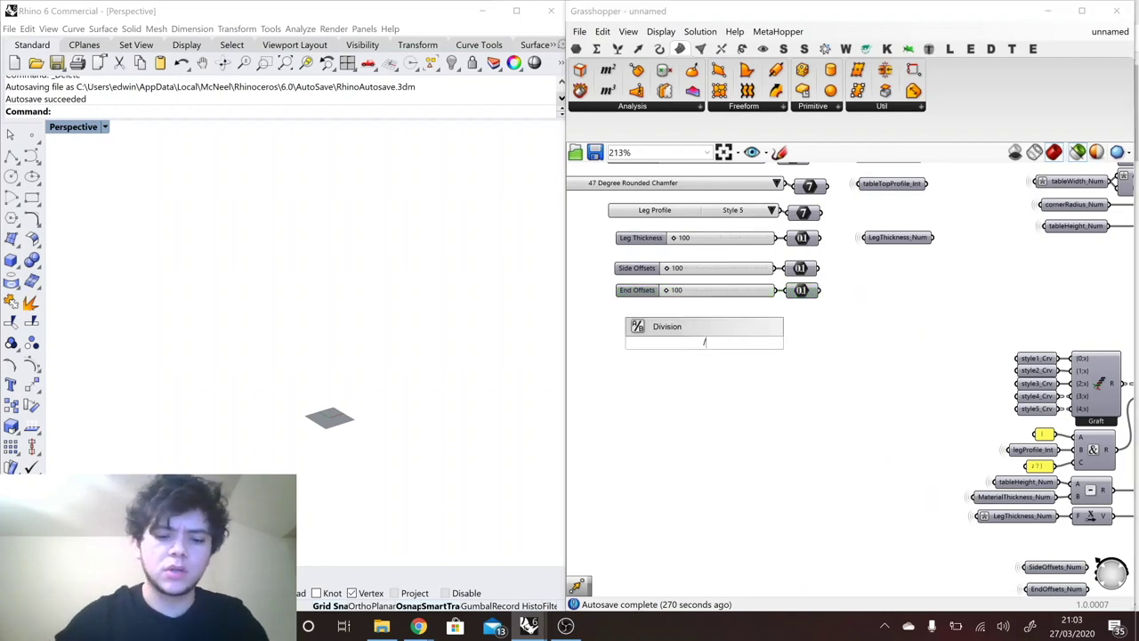
type("/60")
key("Return")
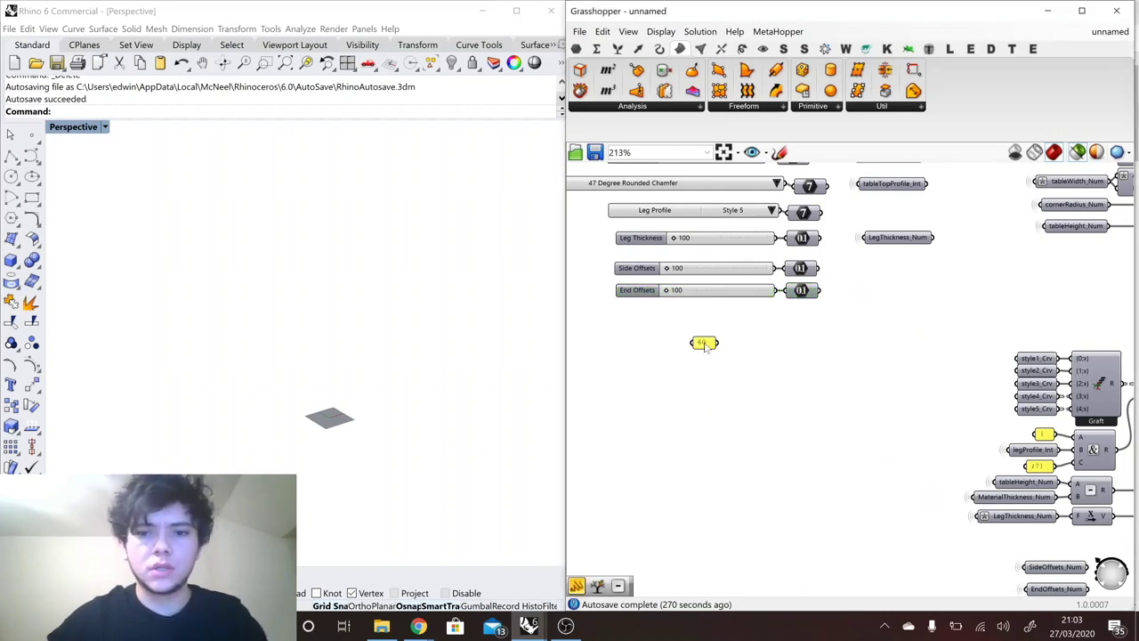
right_click(705, 345)
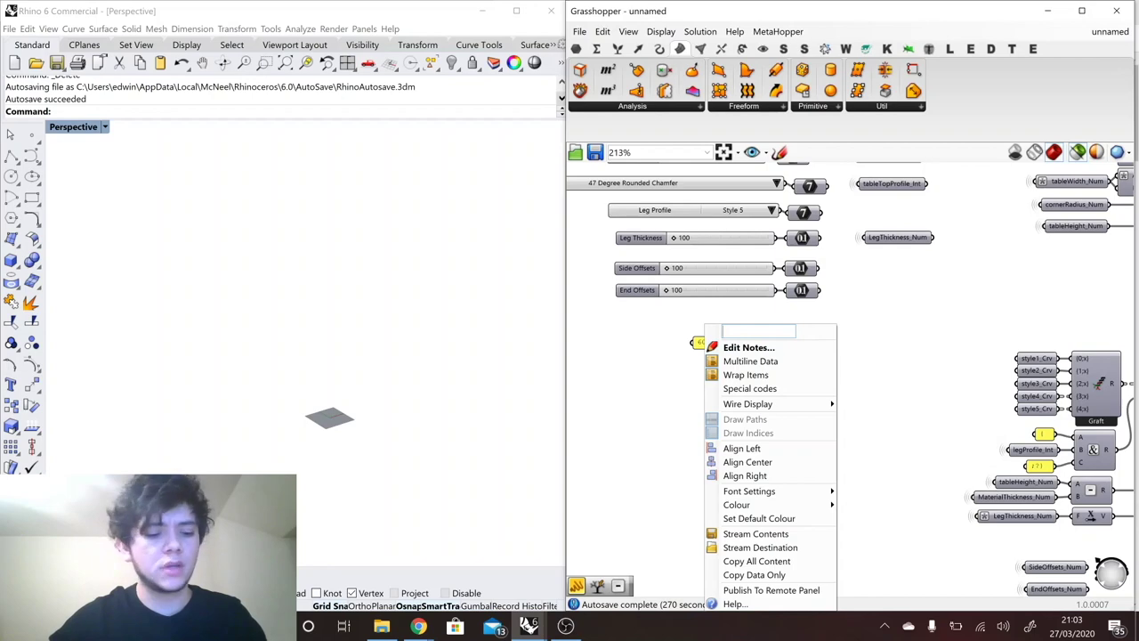
type("Apron Height")
key("Return")
left_click_drag(693, 348, 679, 348)
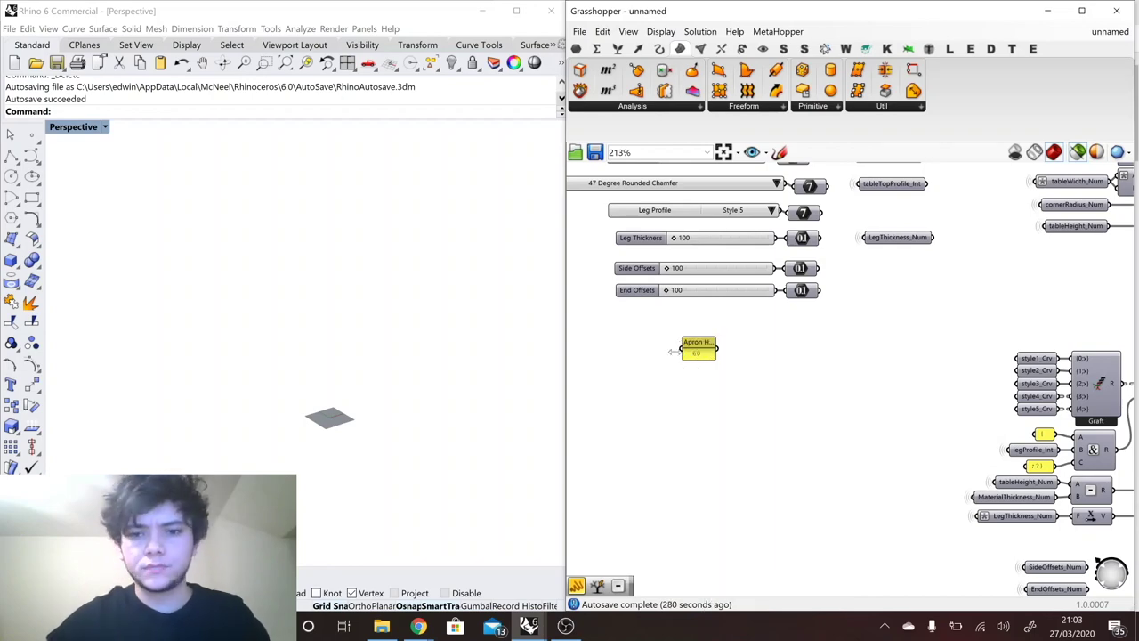
Add a number parameter fed by the Apron Height panel and a matching receiver, named ApronHeight_Num.
double_click(791, 367)
right_click(695, 346)
mouse_move(791, 369)
left_mouse_down()
mouse_move(742, 348)
mouse_move(809, 377)
left_mouse_up()
right_click(734, 353)
key("BackSpace")
left_click(798, 359)
type("_")
right_click(811, 375)
Move the ApronHeight_Num receiver below the EndOffsets_Num receiver under the leg definition.
scroll(766, 307, "down", 5)
left_click_drag(773, 326, 899, 439)
scroll(926, 458, "up", 4)
scroll(783, 355, "up", 1)
left_click_drag(842, 397, 768, 337)
left_click_drag(826, 377, 764, 420)
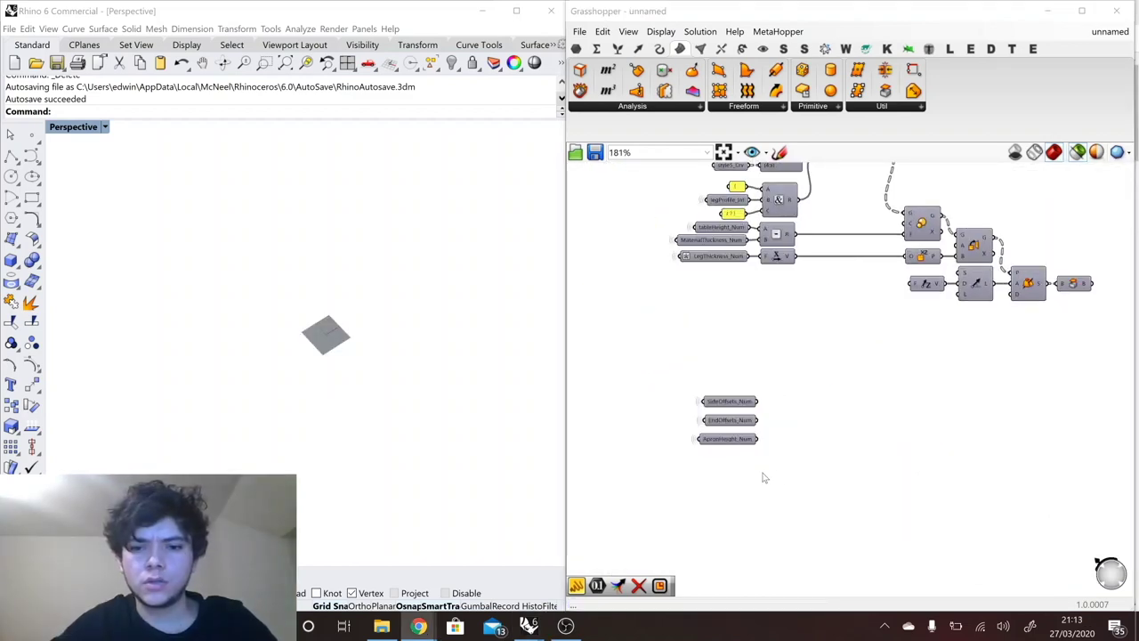
Copy the halved tableLength_Num and tableWidth_Num receivers from the tabletop definition and place the copies above SideOffsets_Num.
scroll(763, 478, "down", 5)
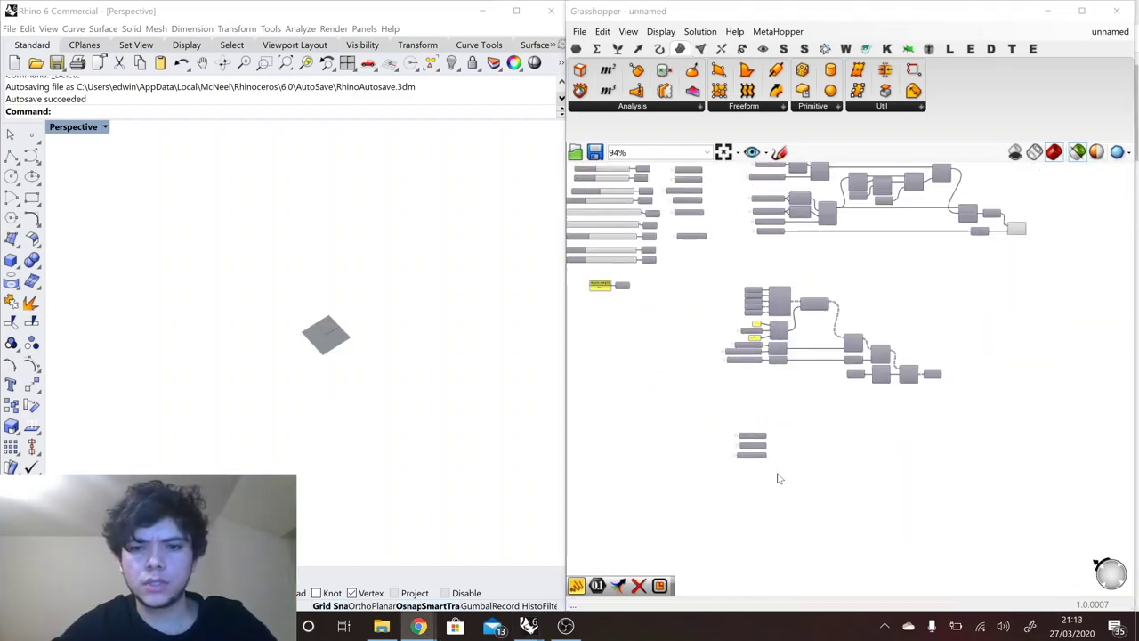
scroll(784, 312, "up", 3)
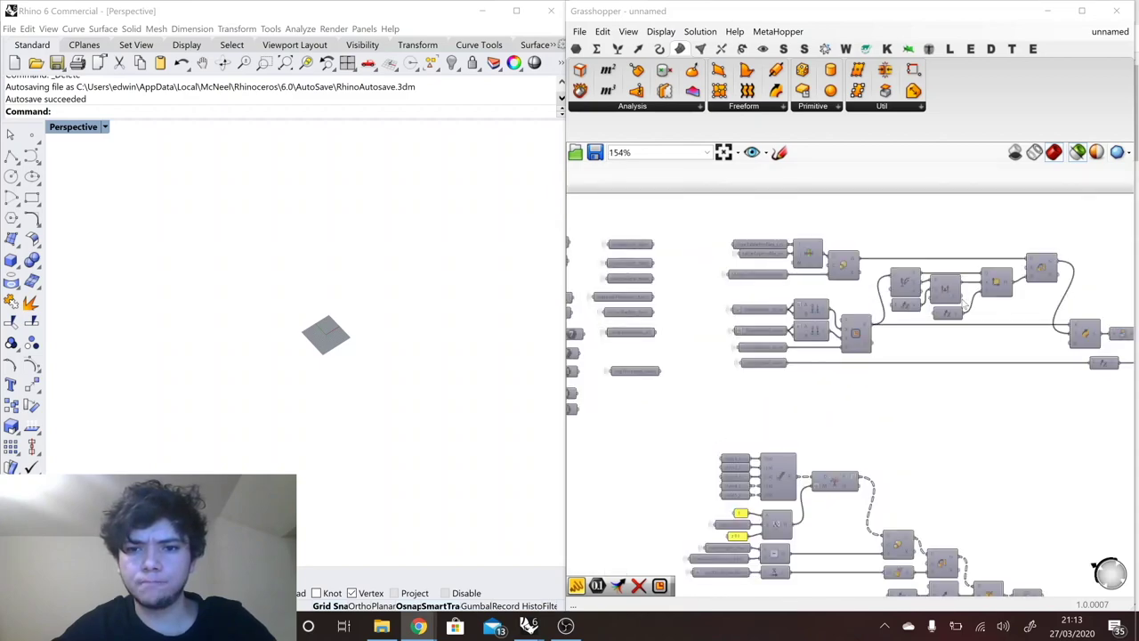
scroll(772, 345, "up", 4)
left_click(874, 273)
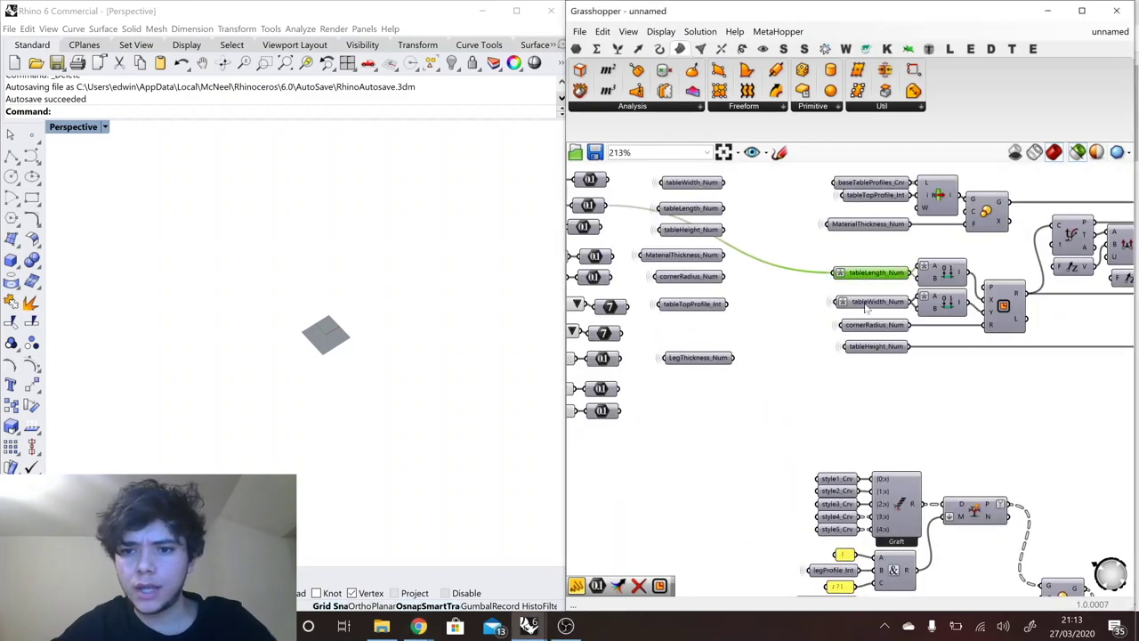
left_click(868, 303, "shift")
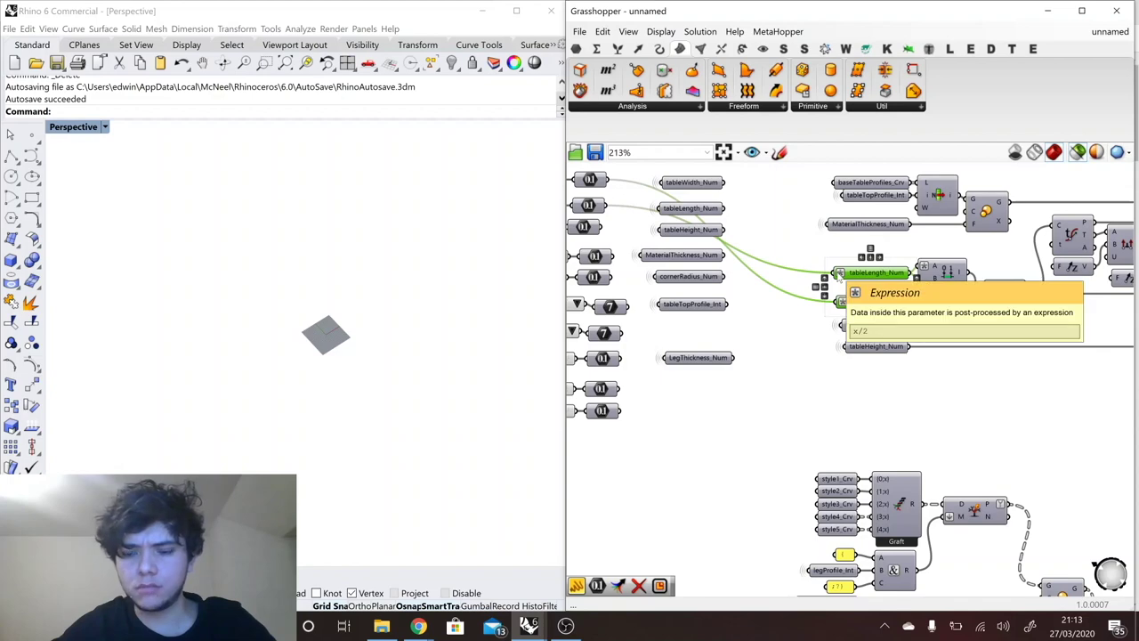
key("ctrl+c")
key("ctrl+v")
left_click_drag(876, 279, 835, 473)
scroll(833, 238, "down", 5)
scroll(850, 512, "up", 6)
left_click(932, 454)
scroll(926, 453, "up", 1)
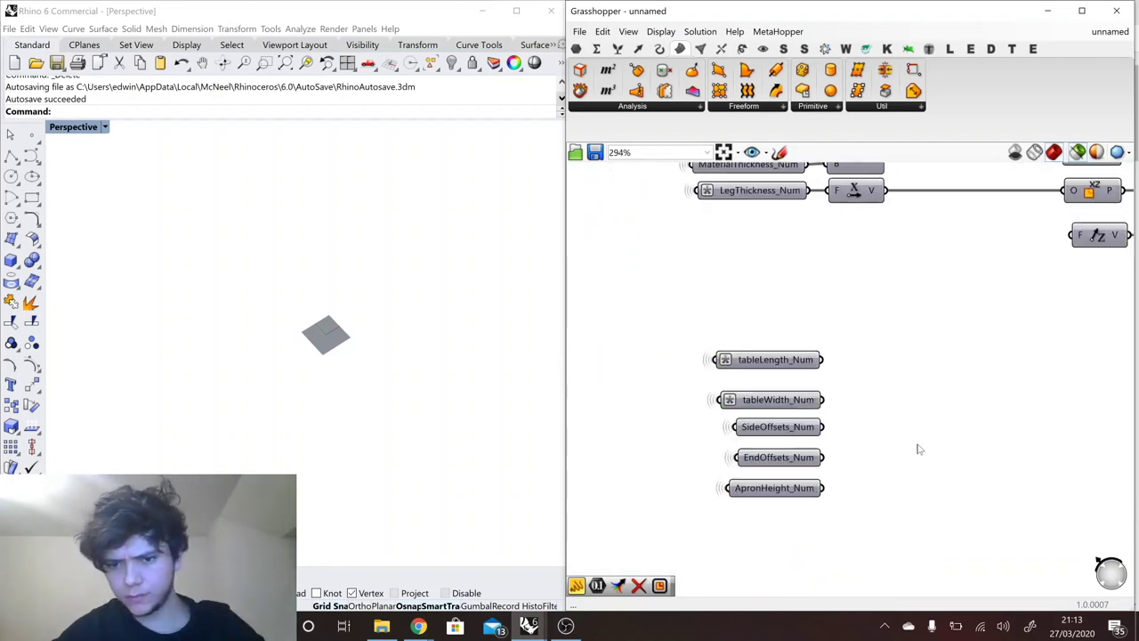
Place EndOffsets_Num under tableLength_Num and add a Subtraction component that subtracts the end offset from the halved length.
left_click_drag(785, 428, 789, 381)
double_click(893, 385)
type("-")
key("Return")
left_click(817, 354)
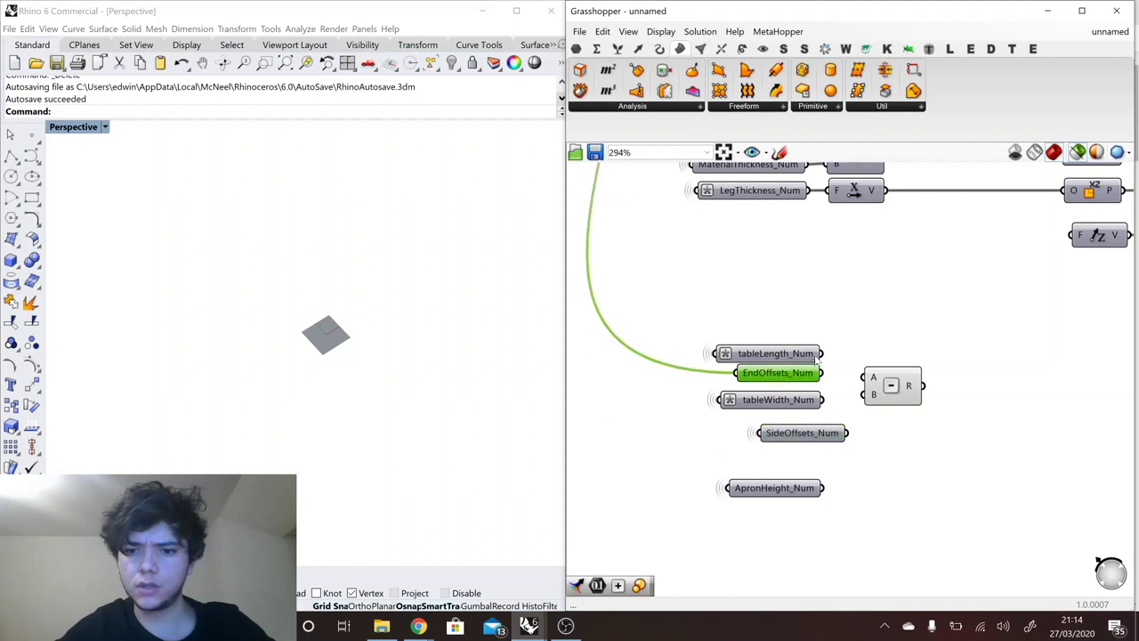
left_click_drag(901, 388, 868, 365)
right_click(874, 377)
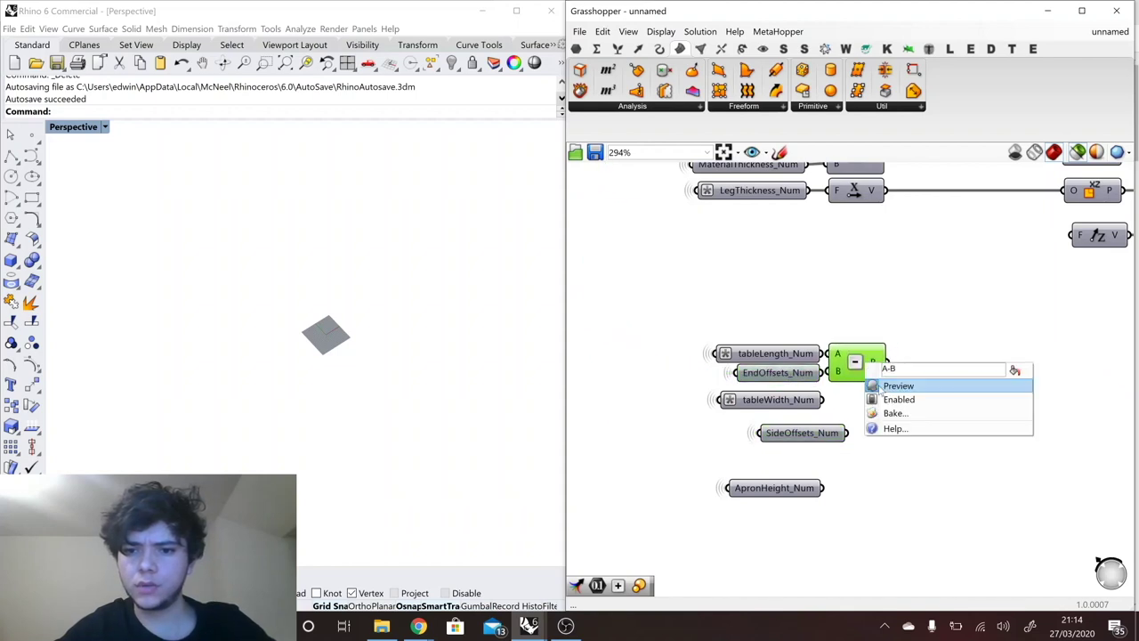
left_click(886, 384)
Add a second Subtraction component that subtracts SideOffsets_Num from the halved tableWidth_Num.
left_click(886, 412)
double_click(885, 411)
type("-")
key("Return")
left_click_drag(822, 399, 863, 401)
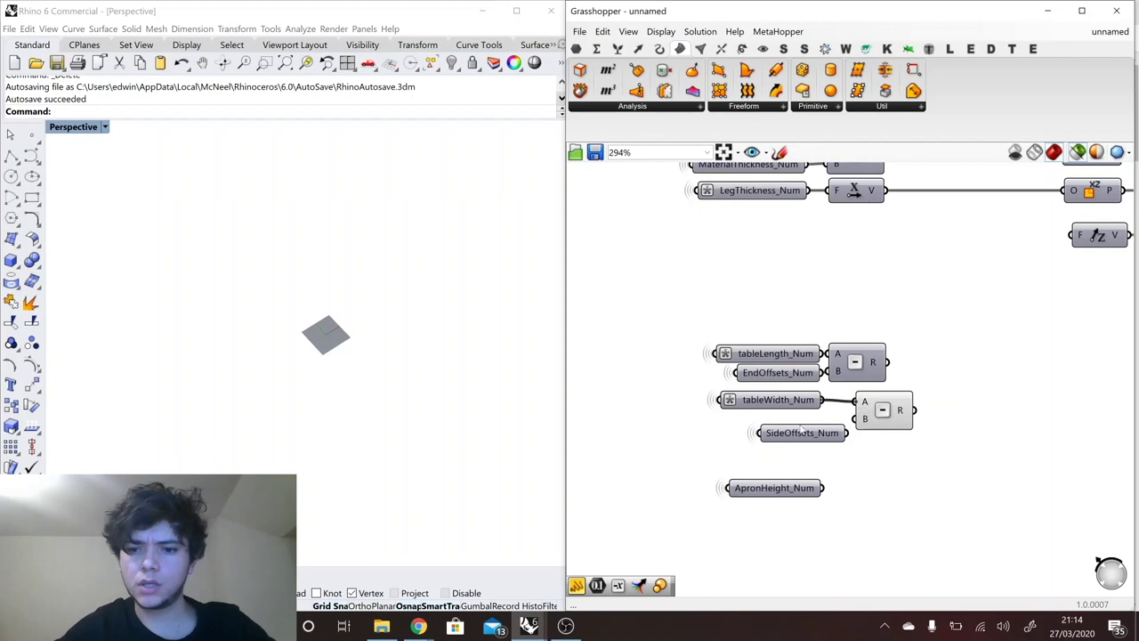
left_click_drag(801, 431, 861, 419)
left_click_drag(885, 411, 869, 410)
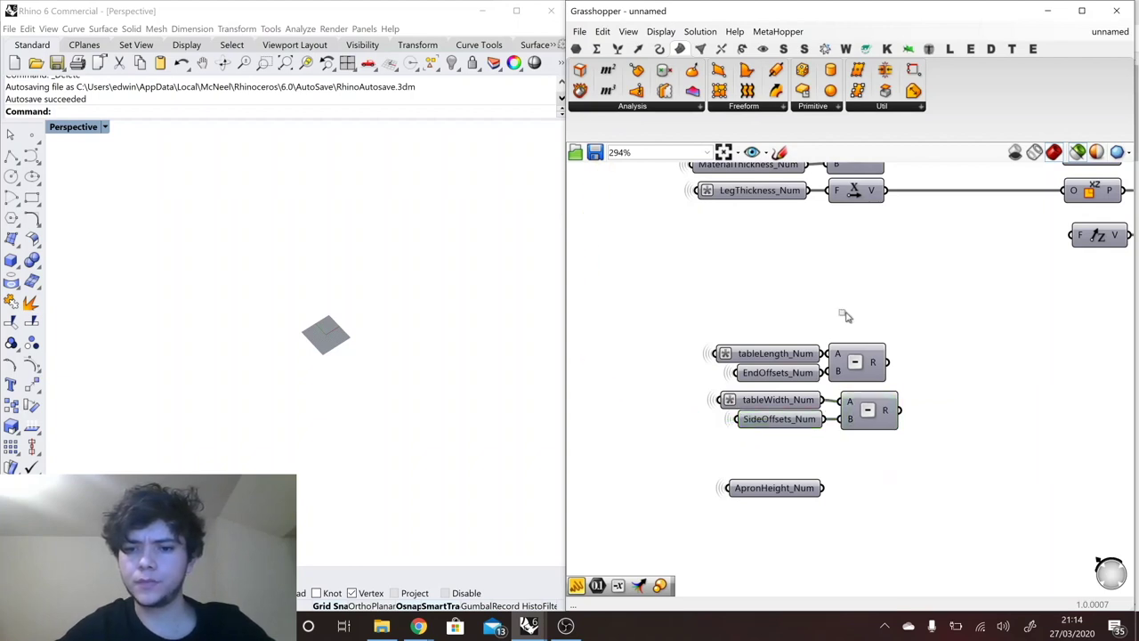
Line up the length, width and offset receivers with the two Subtraction components in a tidy block.
left_click_drag(826, 317, 748, 432)
left_click(829, 387)
left_click(877, 445)
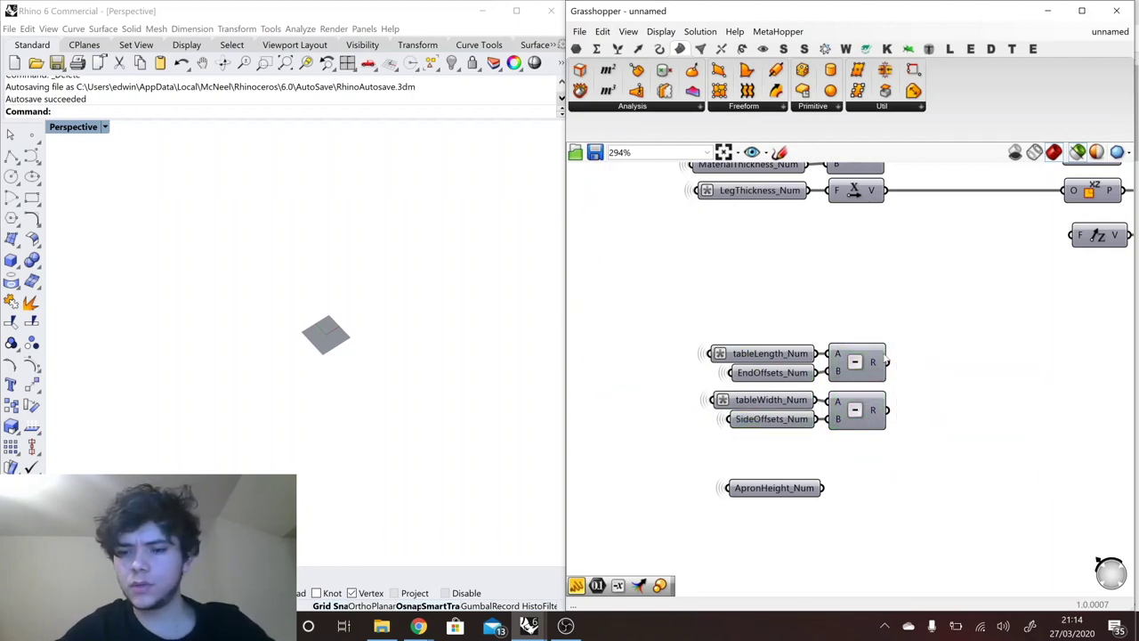
Copy the two Construct Domain components from the tabletop definition for use with the apron's Subtraction components.
scroll(727, 497, "down", 5)
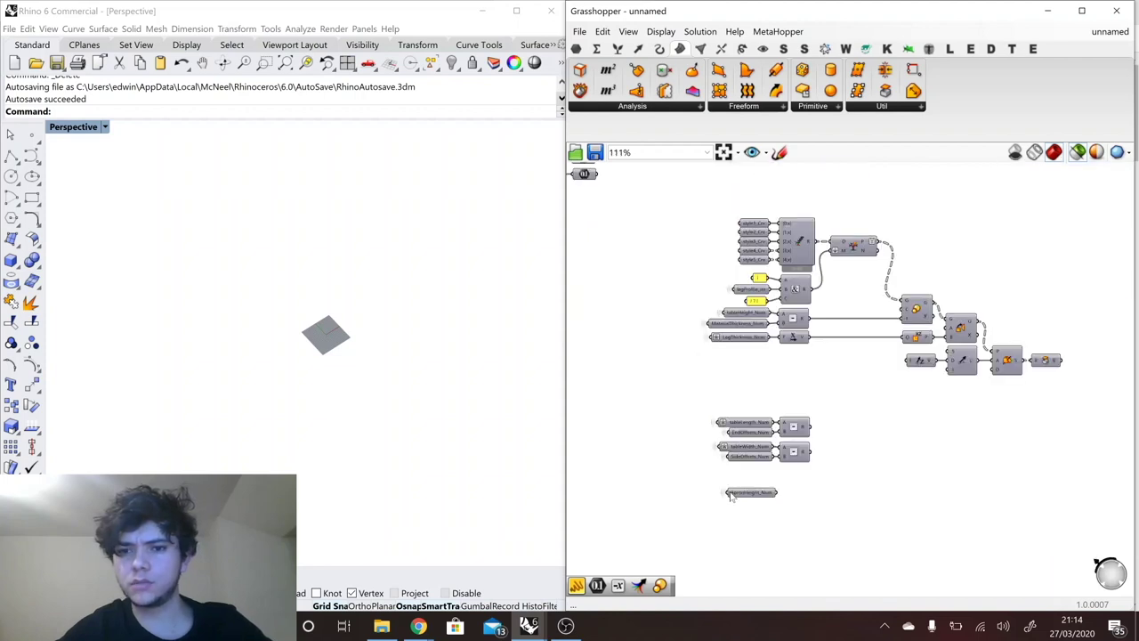
scroll(810, 240, "up", 2)
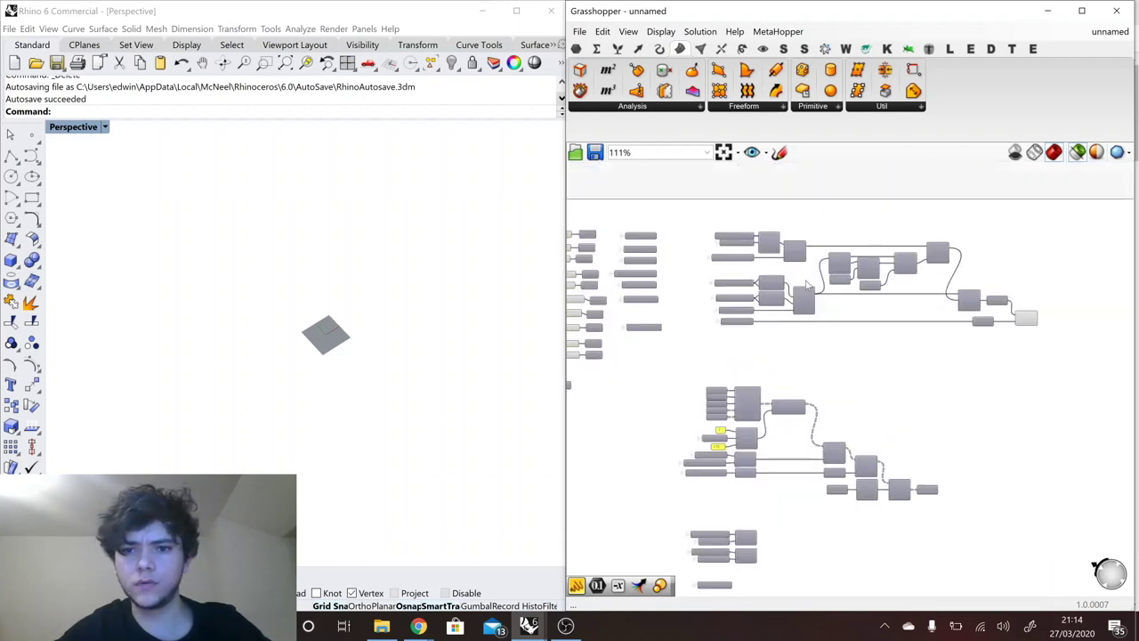
left_click_drag(805, 280, 774, 311)
left_click(772, 283)
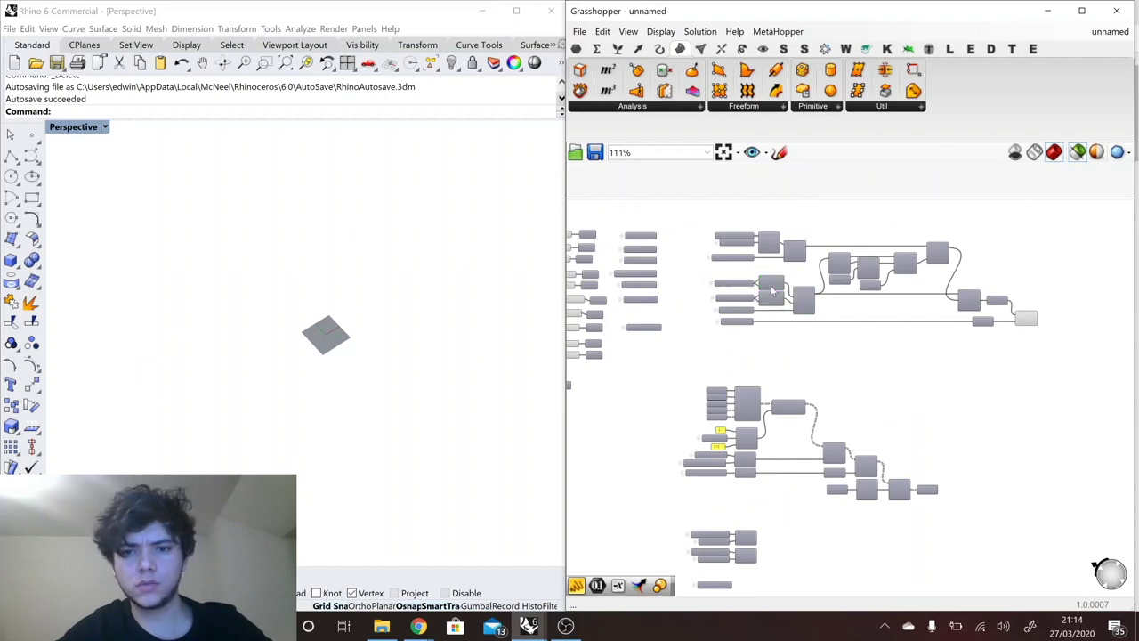
left_click_drag(771, 290, 781, 403)
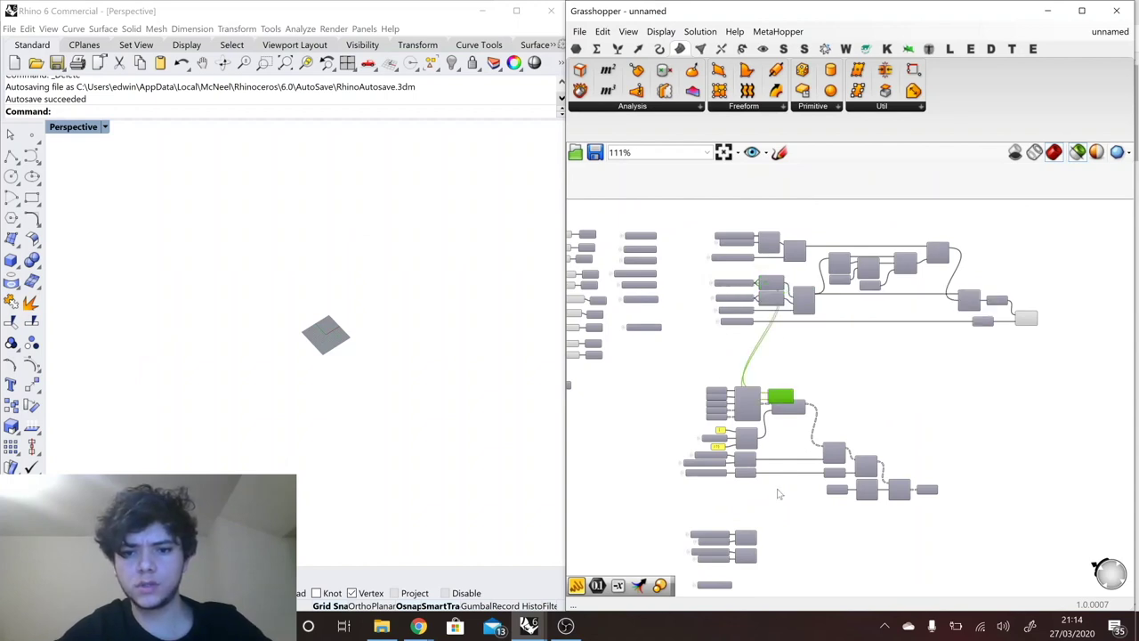
scroll(828, 396, "up", 5)
scroll(860, 366, "up", 2)
Place the copied Construct Domain components beside the Subtractions and connect each result to both A and B of its domain.
left_click_drag(894, 321, 894, 351)
left_click_drag(835, 356, 899, 410)
left_click_drag(835, 412, 856, 400)
left_click_drag(835, 412, 856, 420)
left_click(908, 352, "shift")
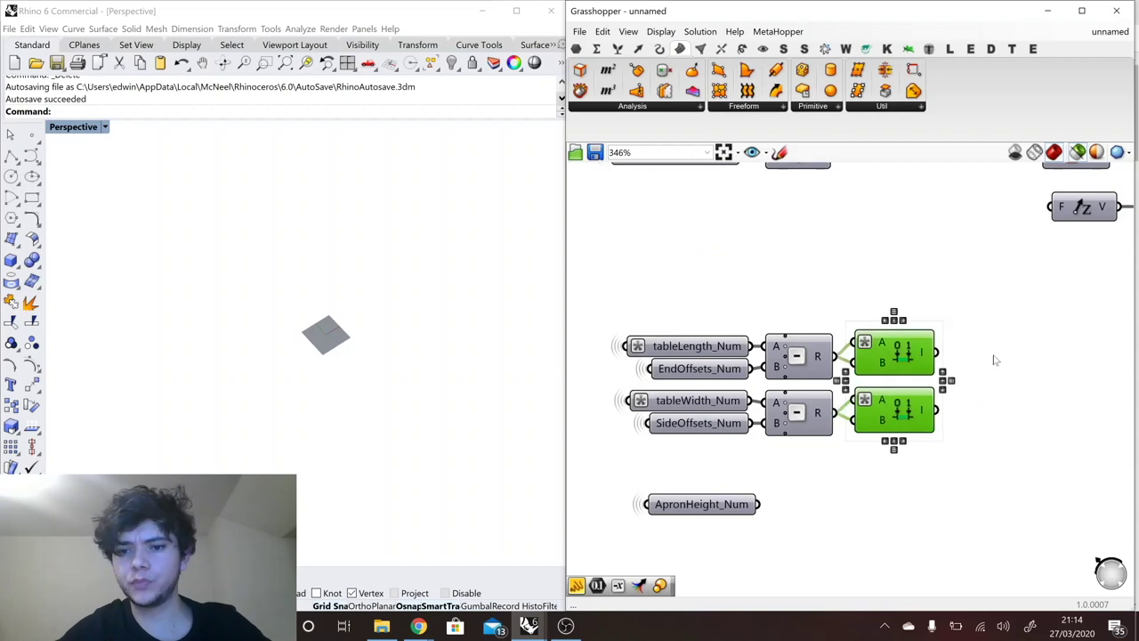
Add a Rectangle component, feed the two domains into its X and Y inputs, and compare it with the tabletop outline.
left_click(996, 360)
double_click(994, 356)
type("rectangle")
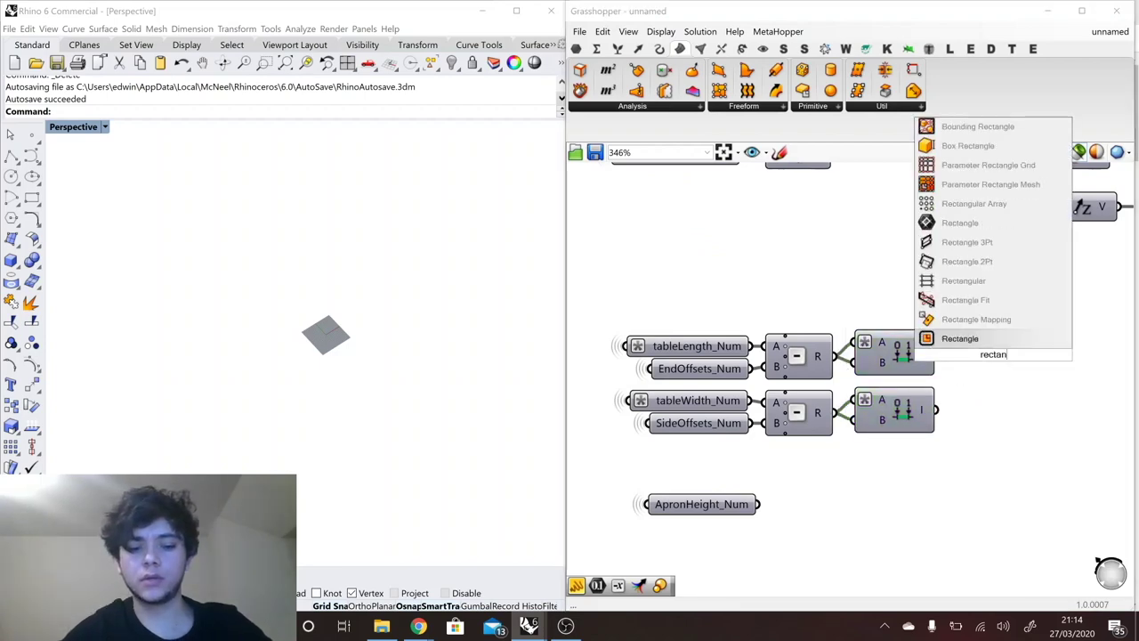
key("Return")
left_click_drag(957, 346, 936, 352)
left_click_drag(937, 411, 957, 364)
left_click_drag(993, 355, 1001, 362)
right_click_drag(356, 374, 354, 329)
scroll(833, 481, "down", 6)
left_click(881, 200, "shift")
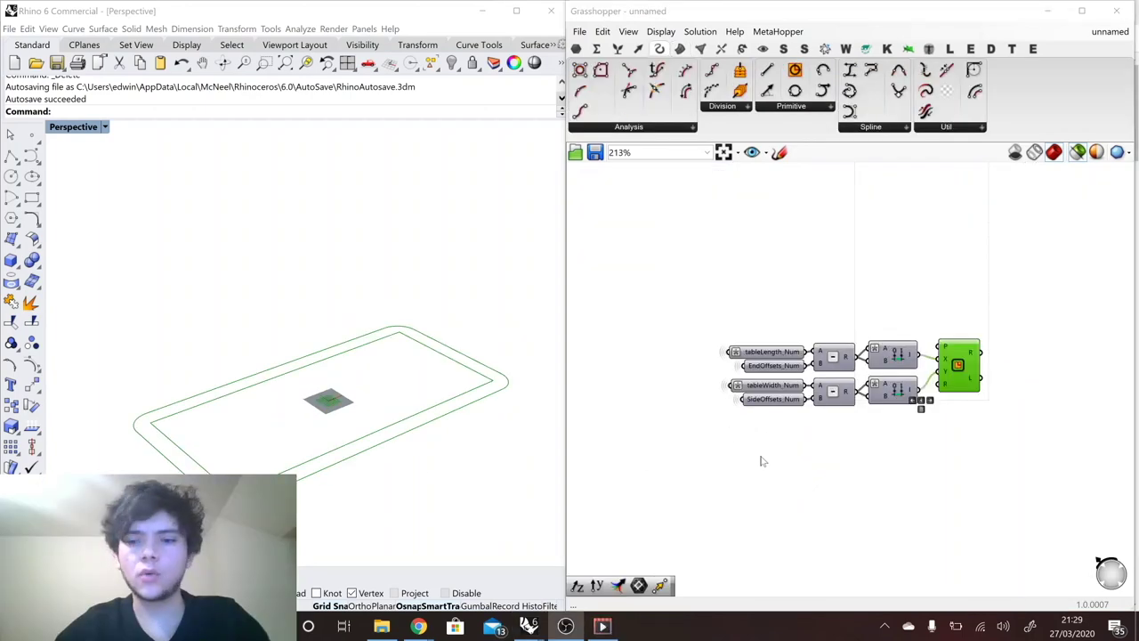
scroll(765, 467, "down", 6)
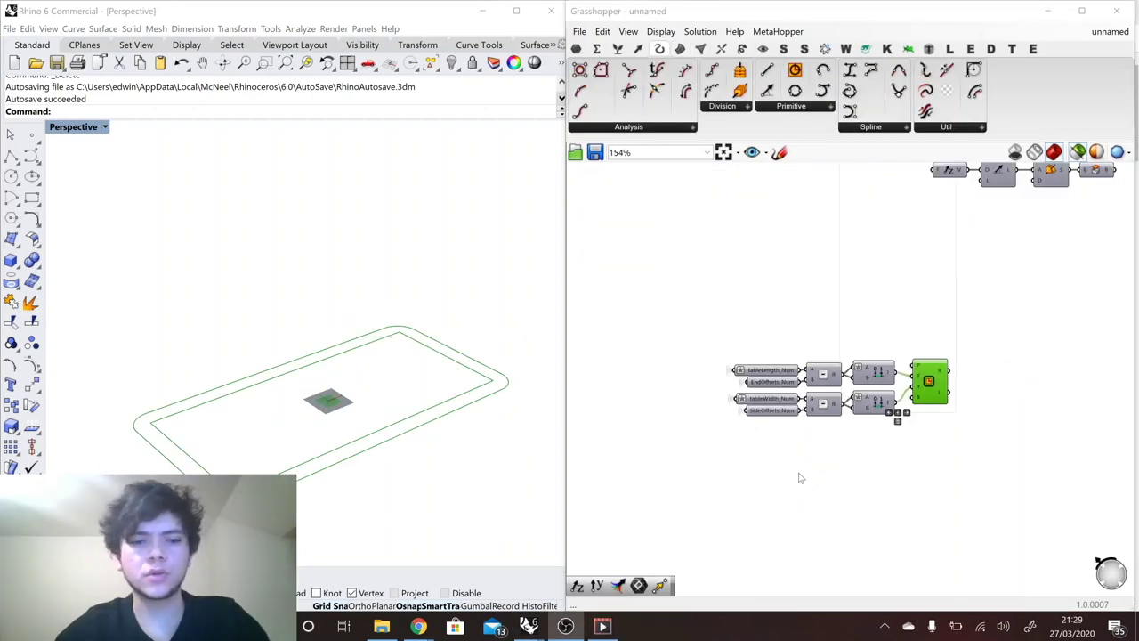
Create an ApronHeight_Num receiver from the Apron Height number parameter, beside the other parameter receivers.
scroll(745, 229, "up", 6)
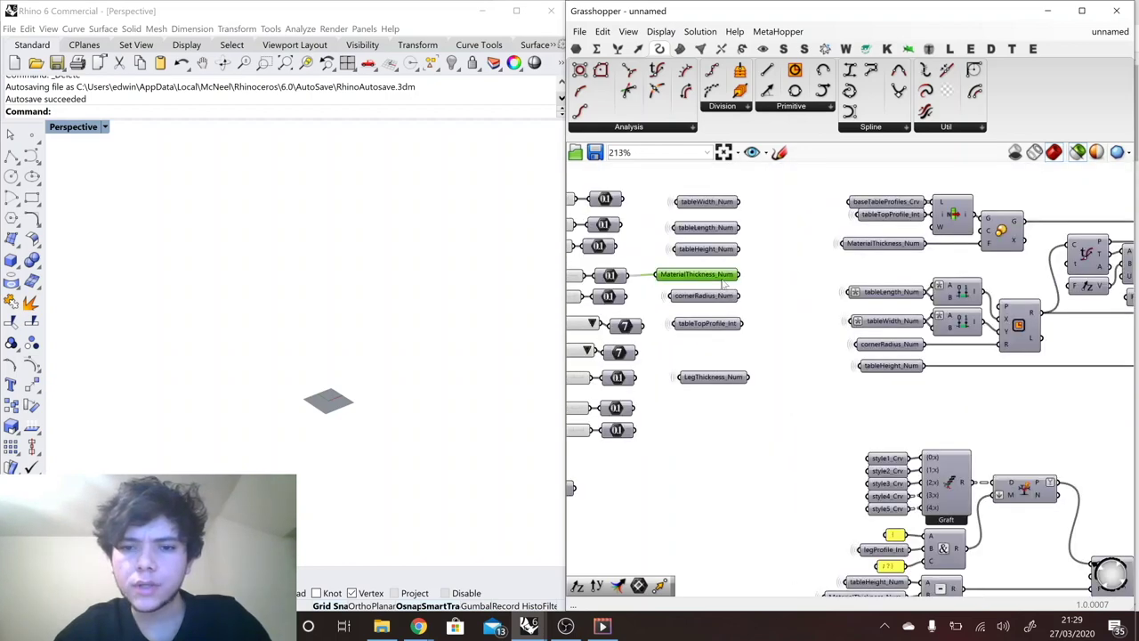
mouse_move(725, 282)
scroll(814, 278, "down", 3)
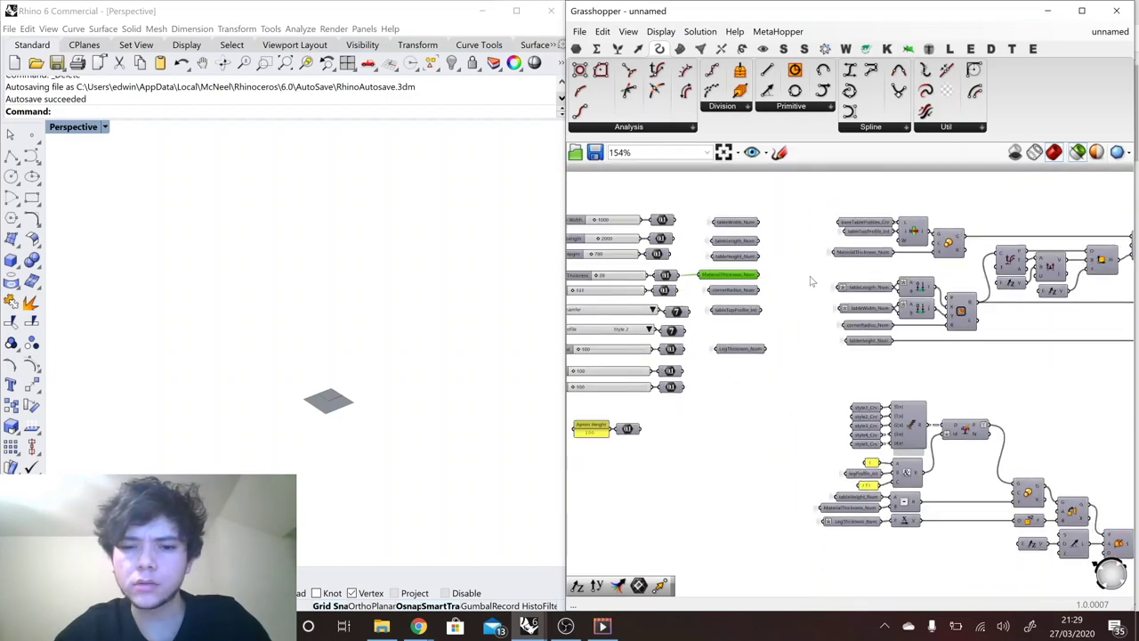
scroll(650, 402, "up", 2)
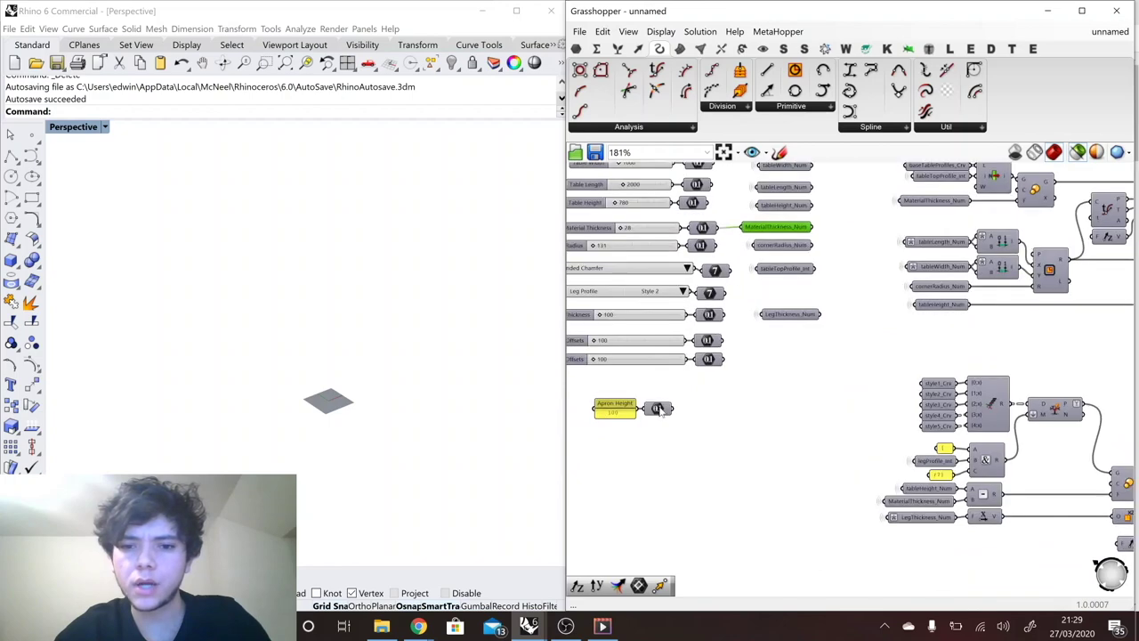
left_click_drag(660, 410, 771, 410, "alt")
right_click(769, 411)
left_click(922, 389)
left_click(968, 451)
scroll(763, 262, "down", 4)
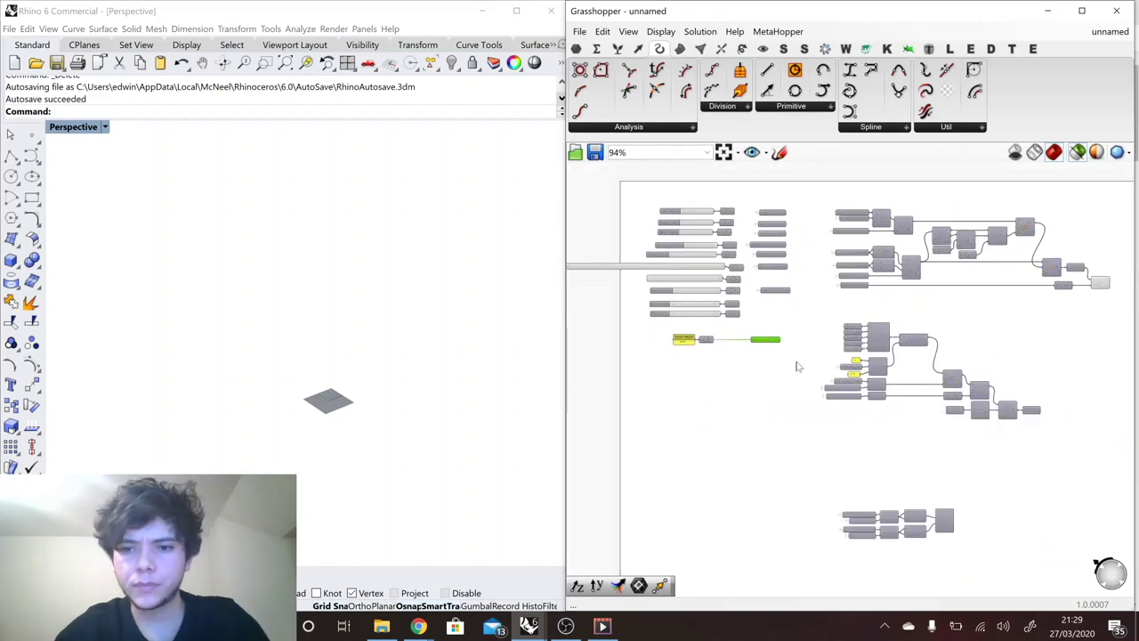
Copy the MaterialThickness_Num receiver to just above the apron's tableLength_Num and place ApronHeight_Num below the offset receivers.
scroll(769, 243, "up", 4)
left_click_drag(768, 246, 739, 434, "alt")
scroll(763, 411, "down", 6)
left_click_drag(761, 411, 814, 498)
scroll(837, 491, "up", 7)
left_click_drag(798, 449, 761, 401)
left_click(787, 541)
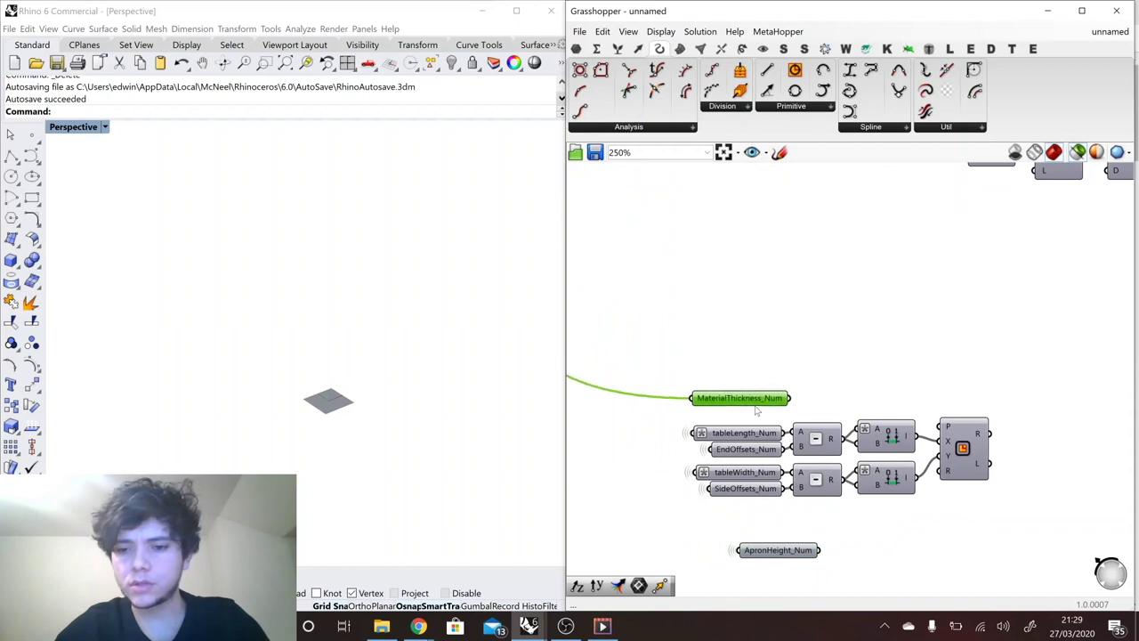
Add an Offset Curve component and place it after the apron's Rectangle component.
double_click(862, 386)
type("offsrt")
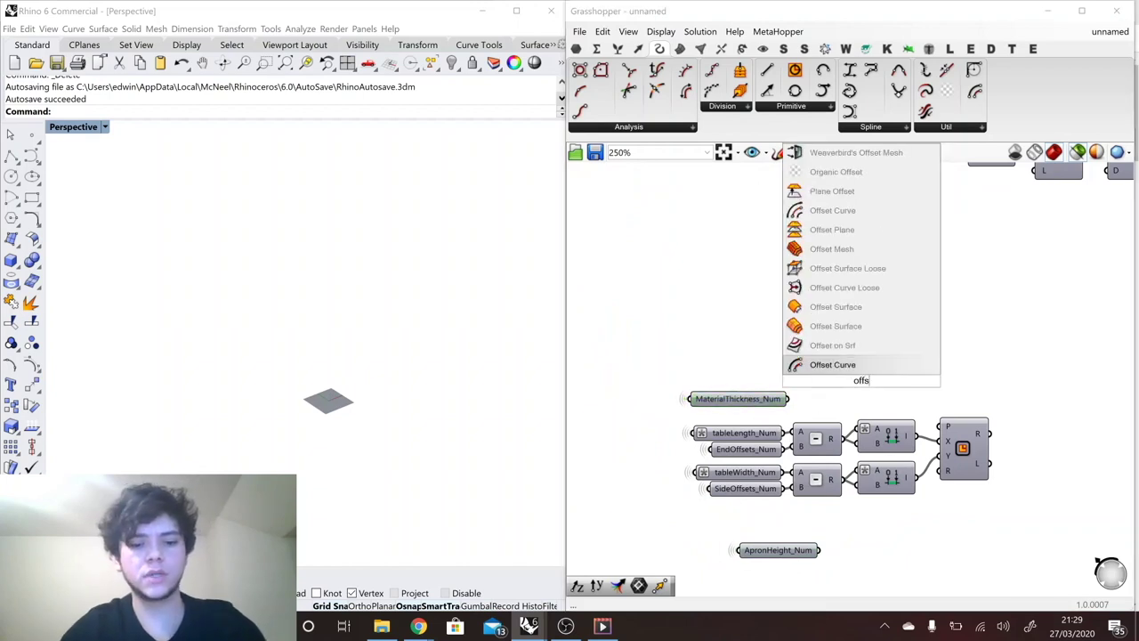
key("BackSpace")
key("BackSpace")
type("et")
key("Return")
left_click_drag(862, 383, 1050, 419)
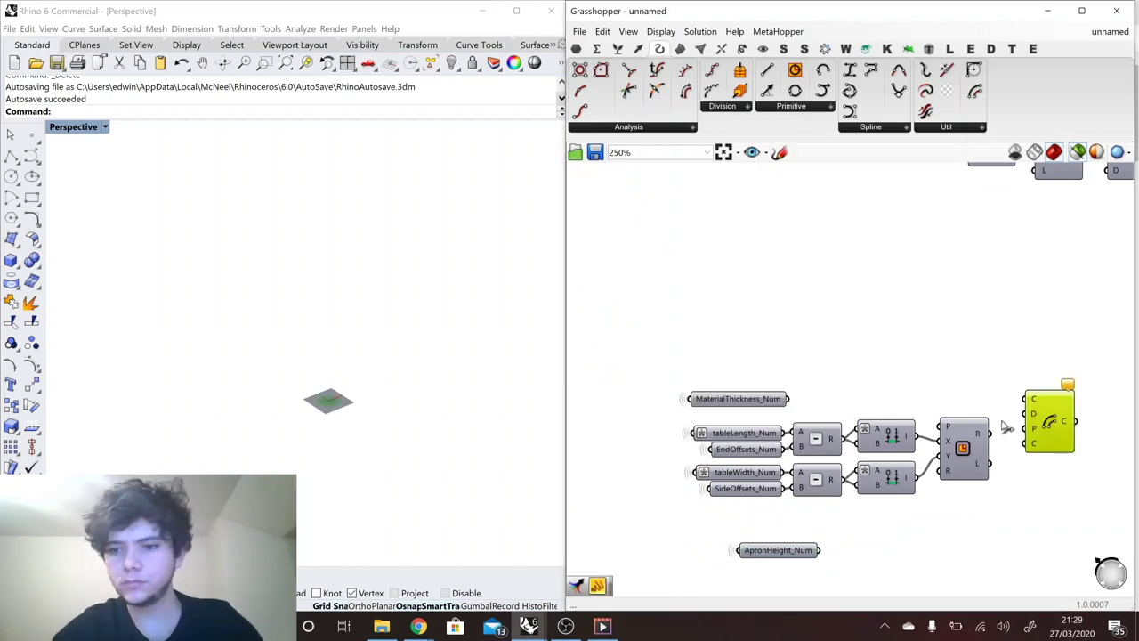
Connect the rectangle to the Offset Curve's curve input and MaterialThickness_Num to its distance, lining both up below the block.
scroll(877, 323, "down", 2)
scroll(1005, 560, "up", 2)
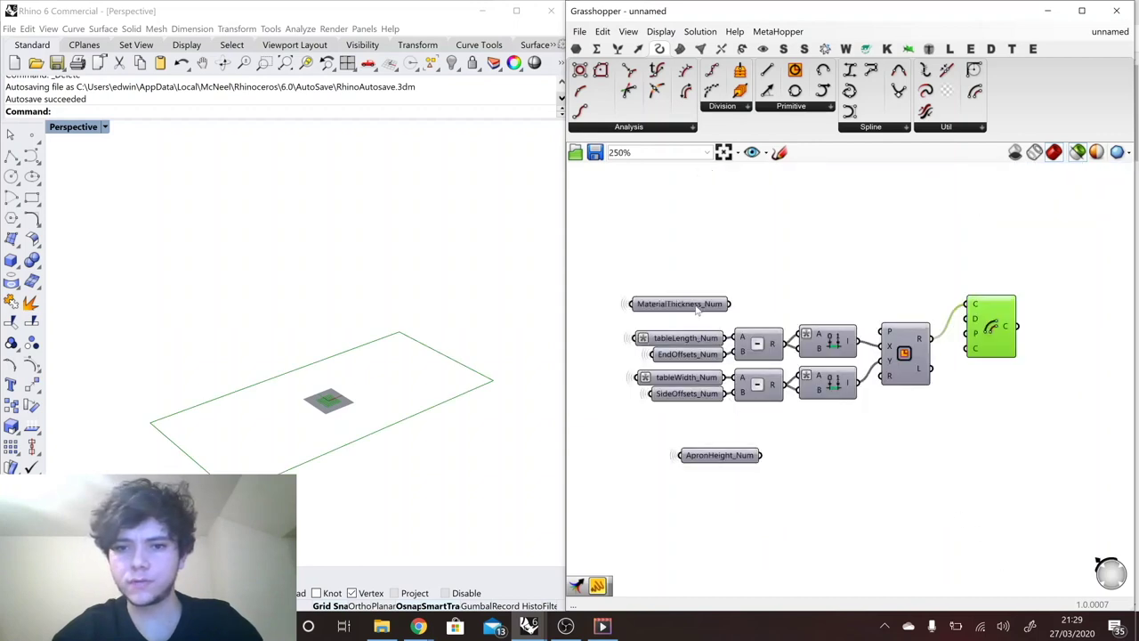
left_click_drag(700, 304, 977, 408)
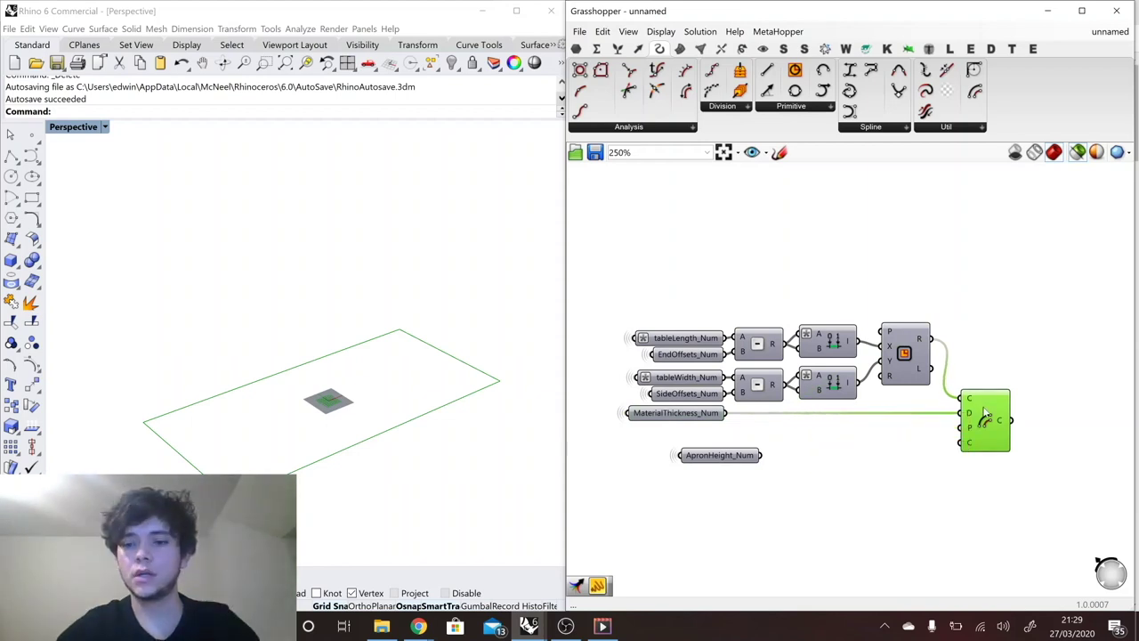
Set the expression -x on the Offset Curve's distance input and compare the offset with the original rectangle.
left_click(906, 356)
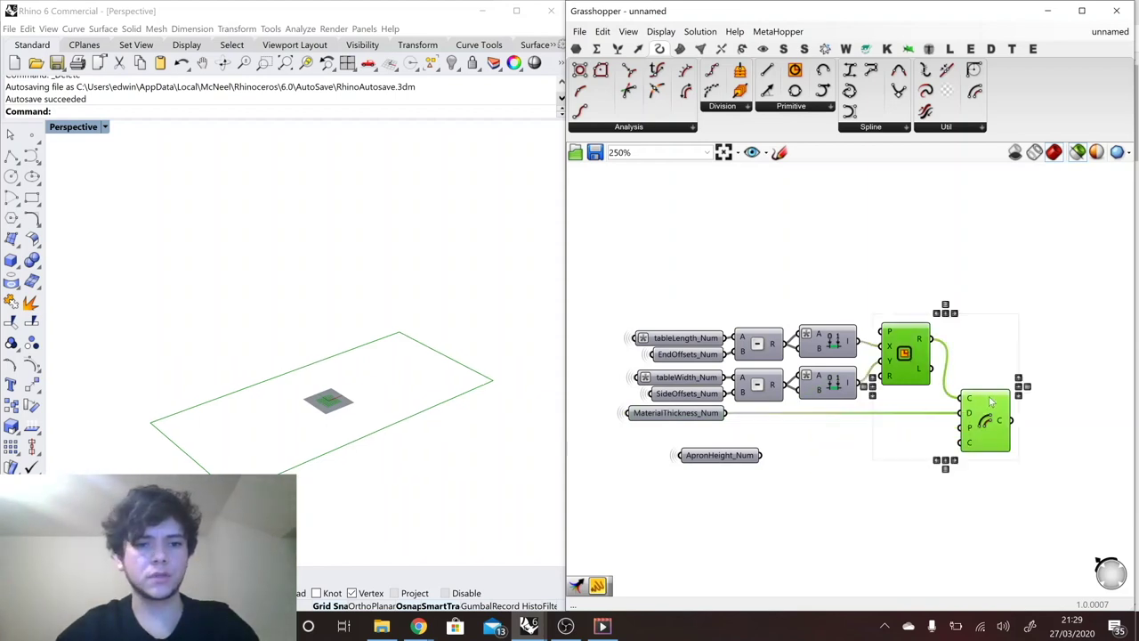
left_click(988, 405, "shift")
left_click(990, 403, "ctrl")
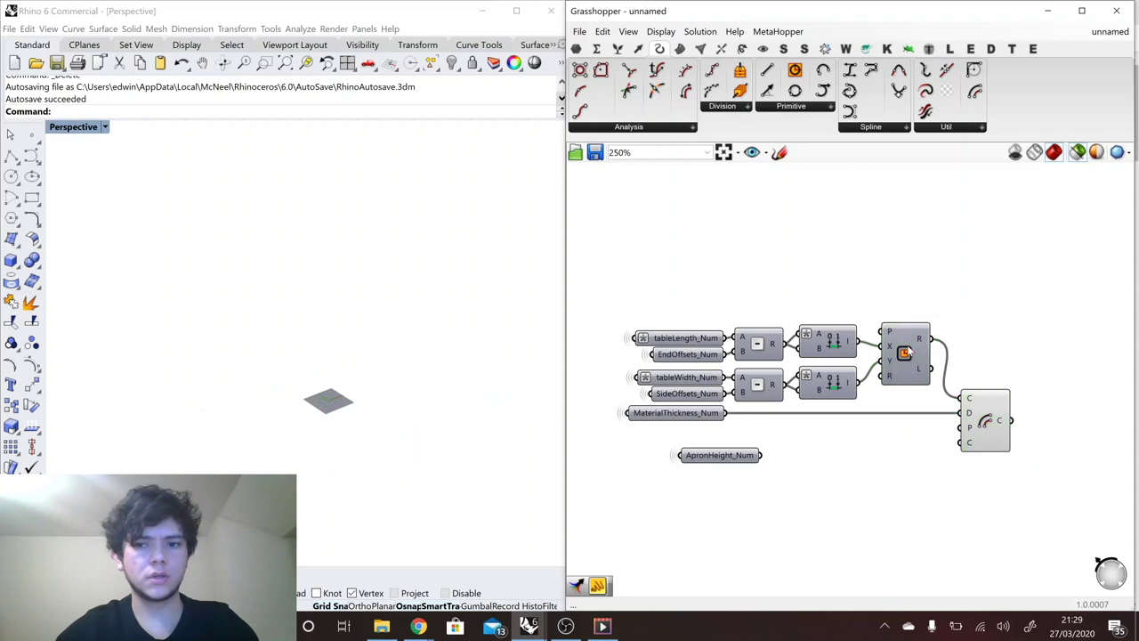
left_click(977, 402, "shift")
right_click(969, 413)
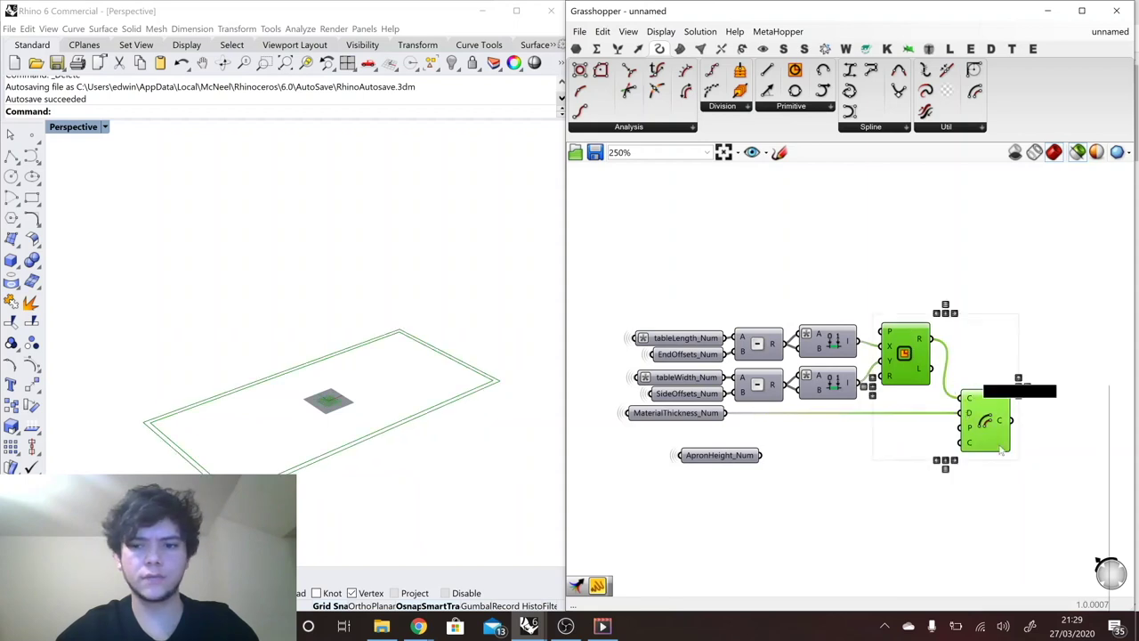
mouse_move(1006, 504)
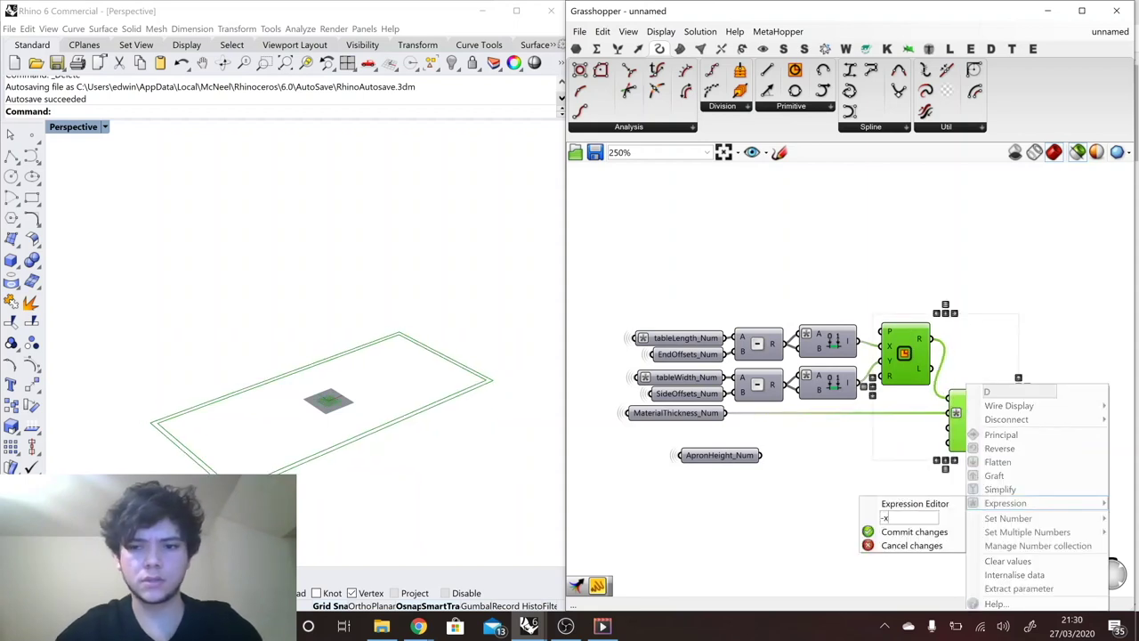
left_click(914, 531)
left_click(944, 378)
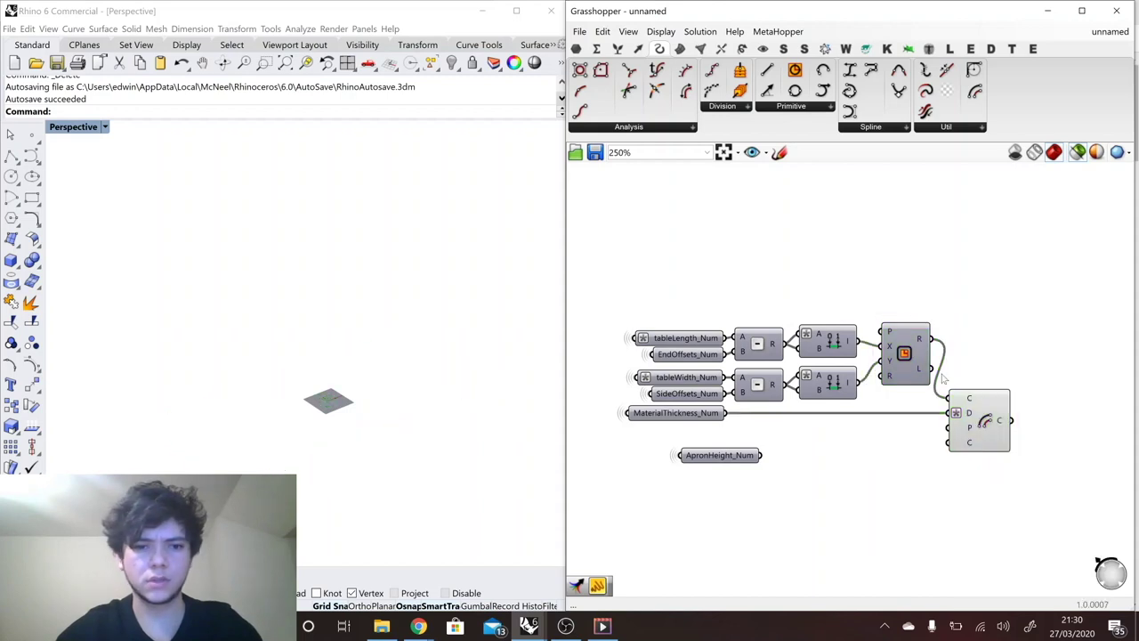
left_click(919, 370)
left_click(986, 414, "shift")
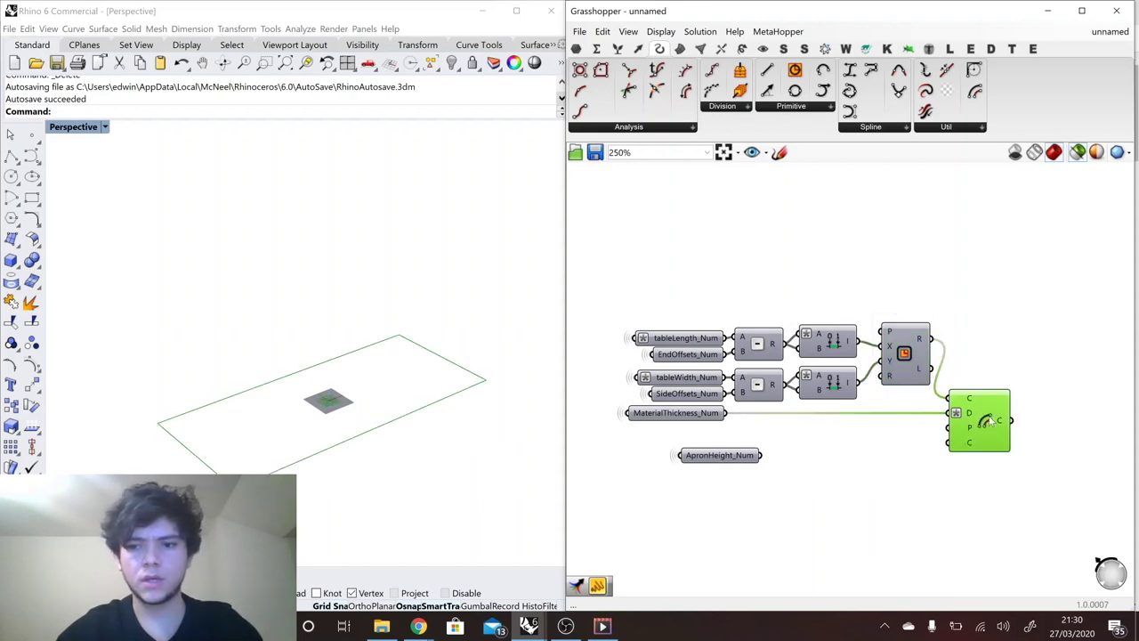
left_click_drag(987, 418, 992, 420)
left_click(1003, 440)
Add a Merge component combining the rectangle in D1 and the offset curve in D2.
double_click(1007, 361)
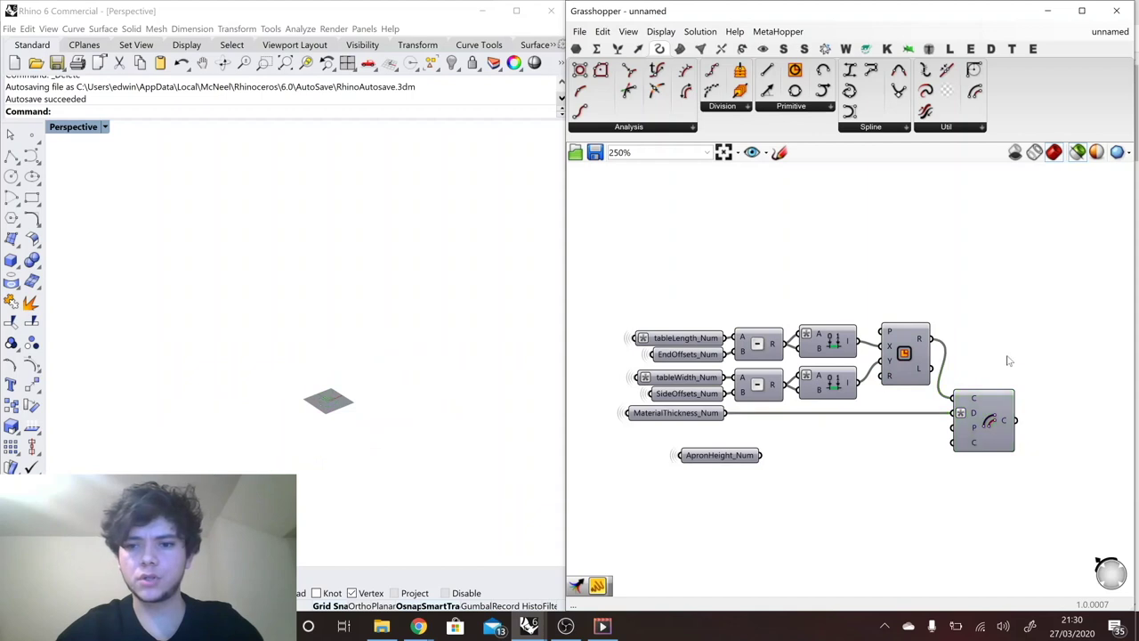
type("merge")
key("Return")
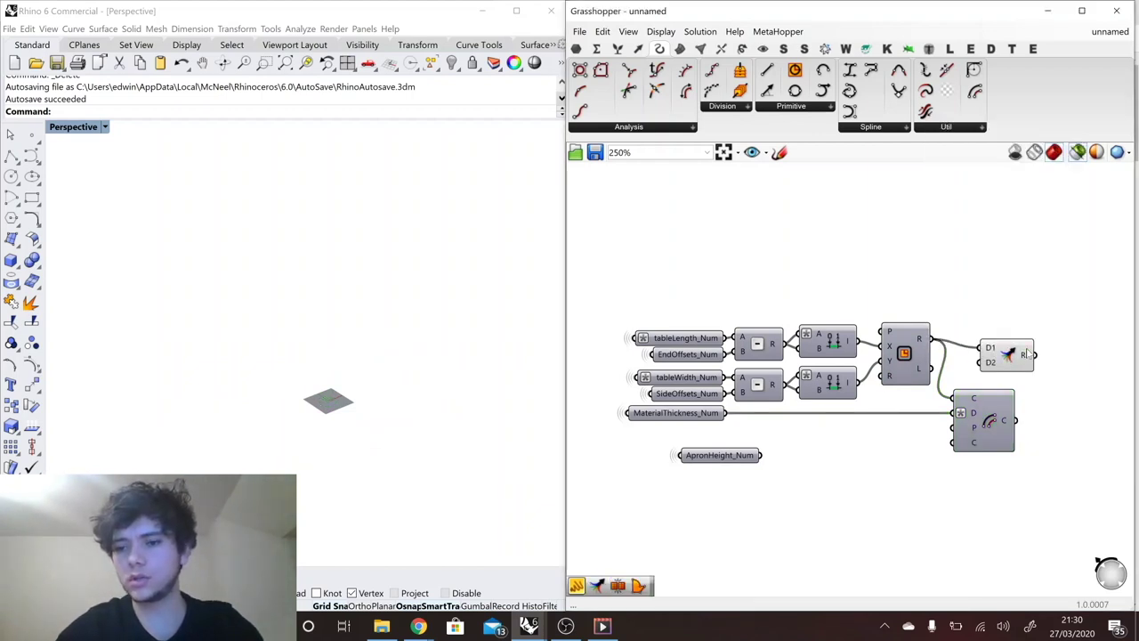
mouse_move(1026, 355)
left_mouse_down()
mouse_move(1053, 346)
mouse_move(1020, 366)
left_mouse_up()
scroll(1023, 369, "up", 3)
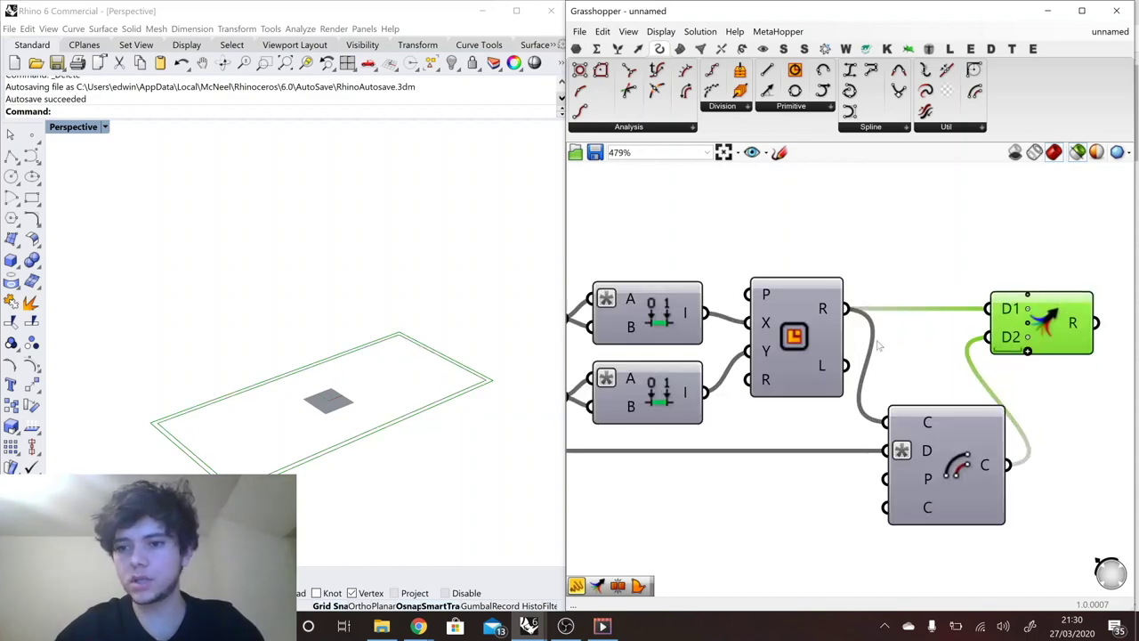
scroll(881, 347, "down", 3)
Flatten the Offset Curve's output so both merged curves share one list.
mouse_move(1022, 339)
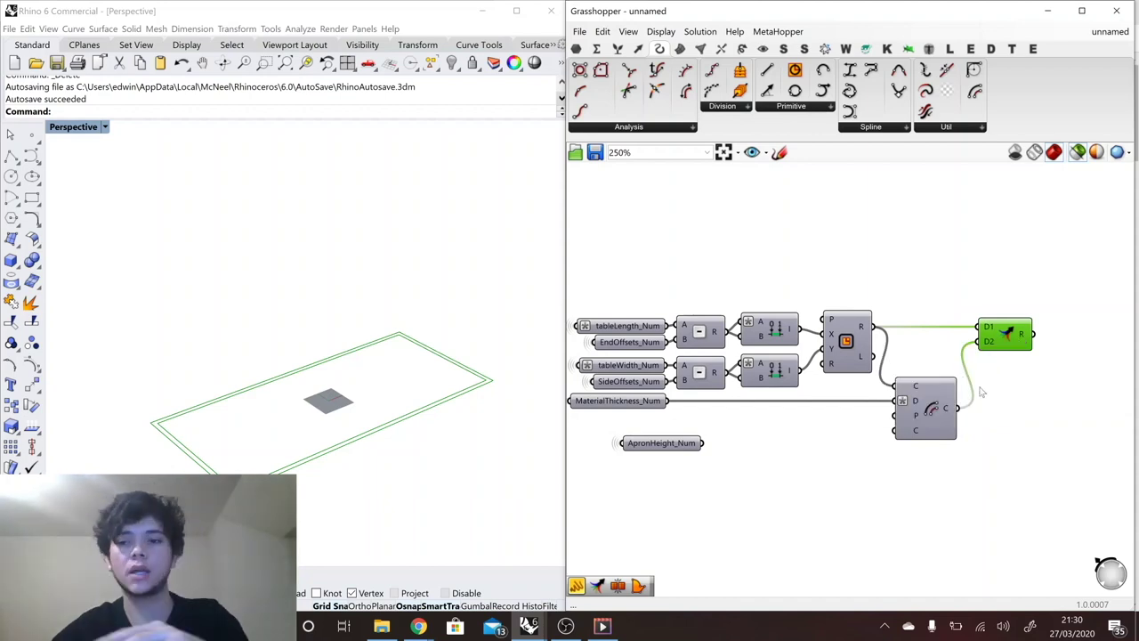
mouse_move(993, 354)
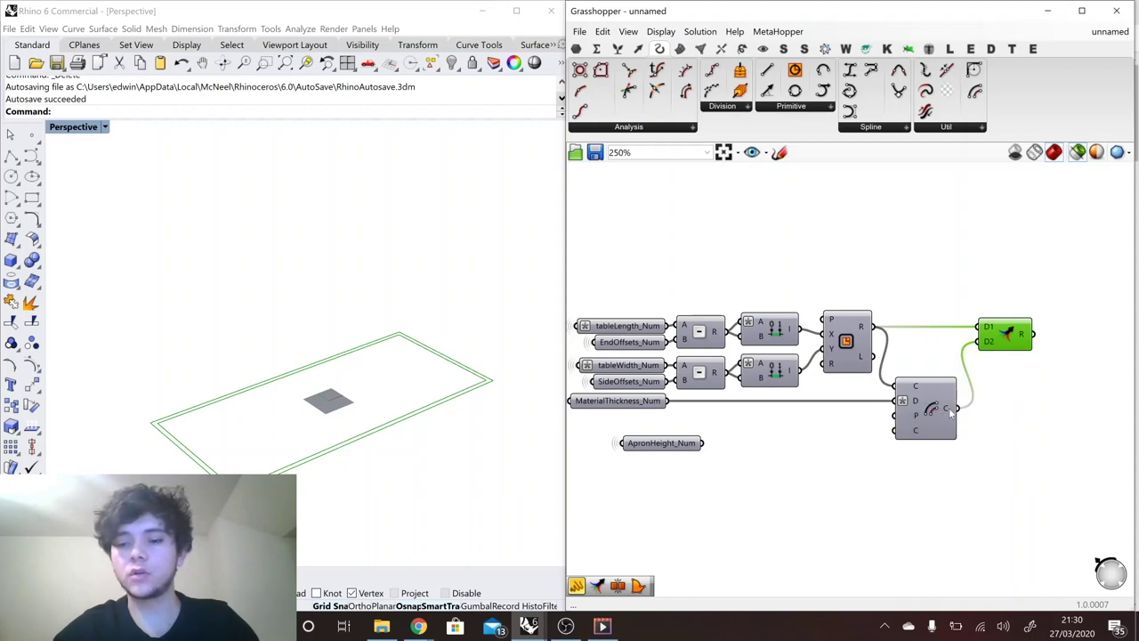
right_click(949, 410)
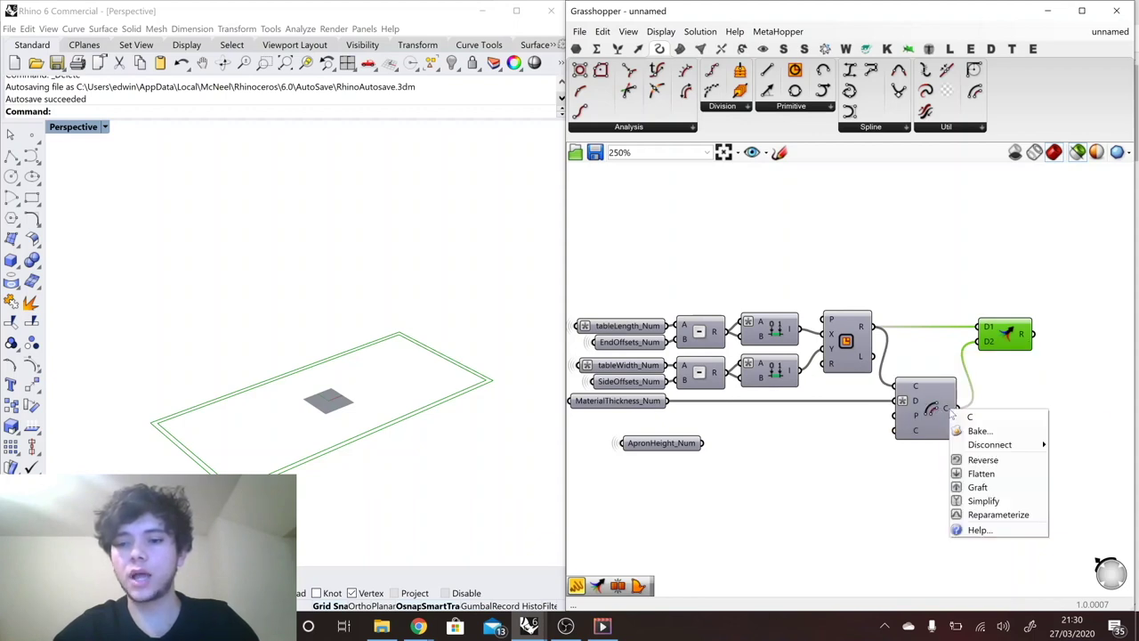
left_click(984, 474)
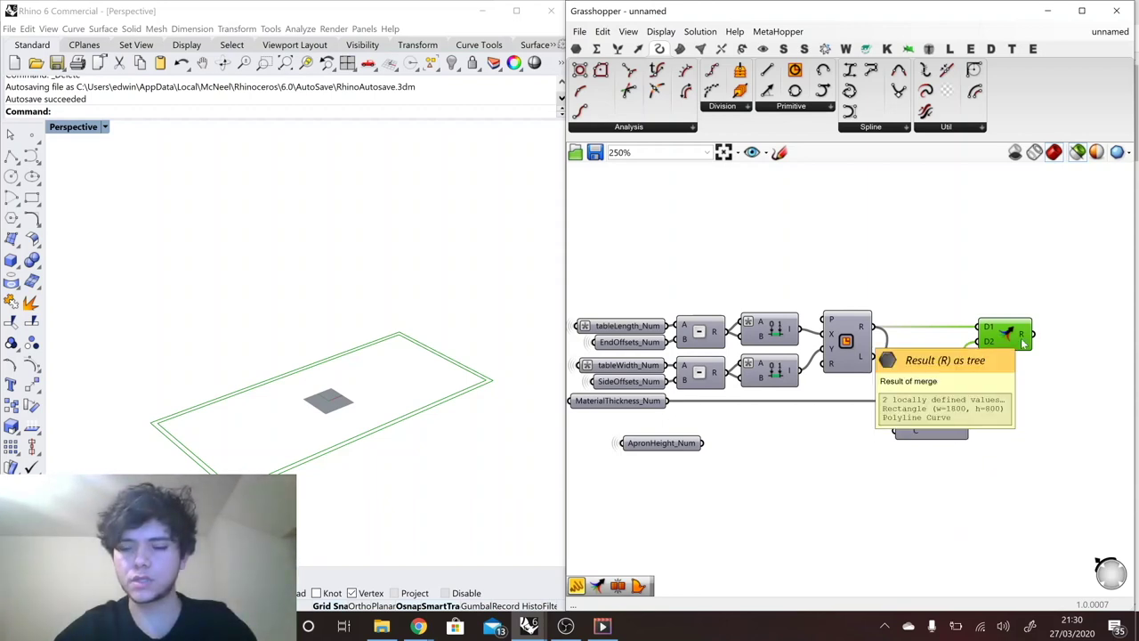
Add a Boundary Surfaces component after the Merge and connect the merged curves to its edges input.
scroll(995, 397, "down", 1)
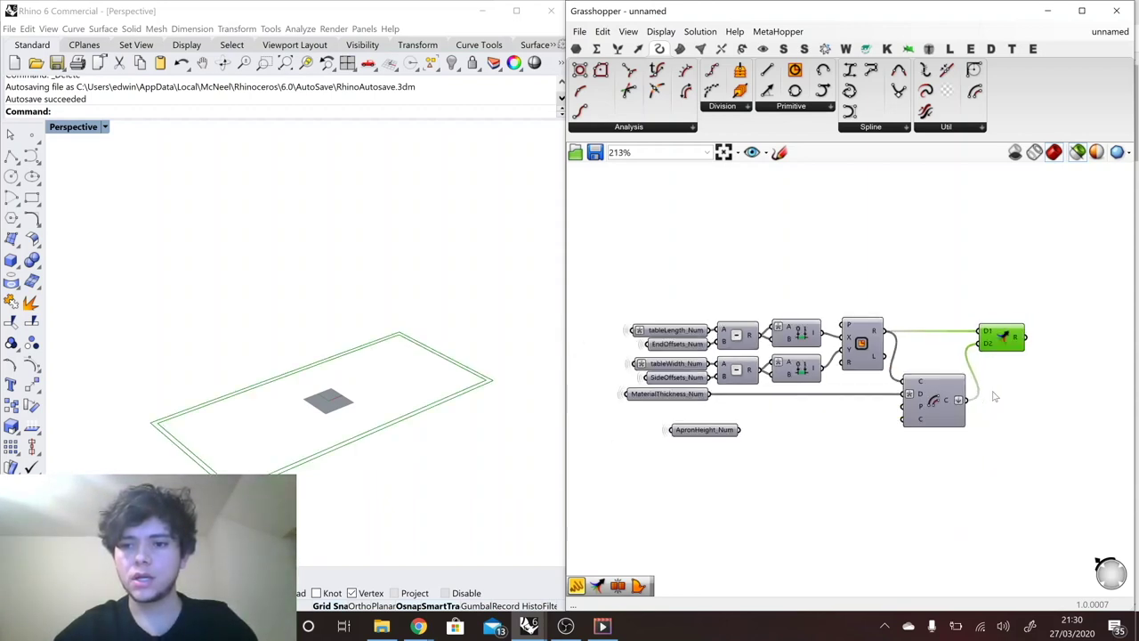
right_click(995, 397)
left_click(993, 392)
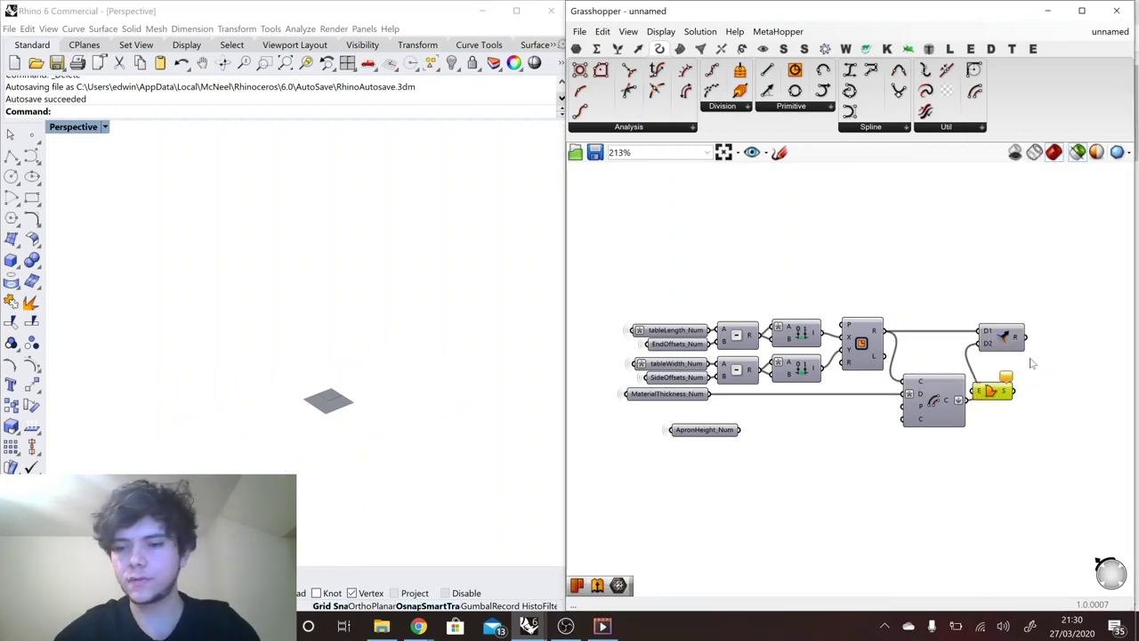
left_click_drag(1032, 363, 1055, 337)
left_click_drag(1026, 337, 1036, 337)
scroll(1069, 394, "down", 1)
scroll(1069, 394, "up", 1)
key("ctrl+q")
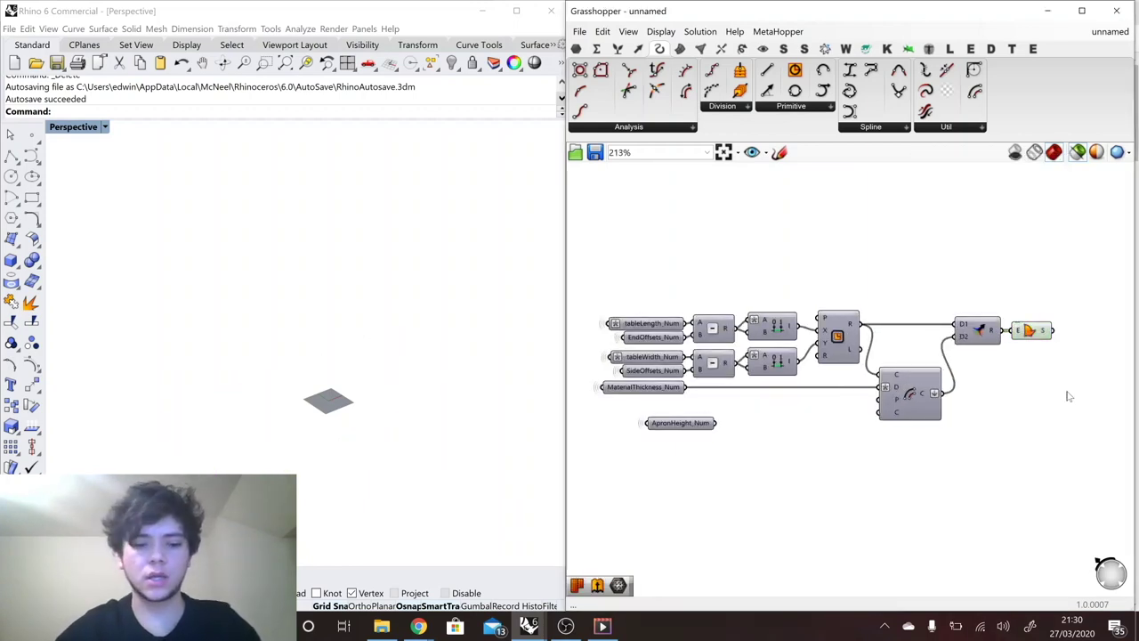
Add an Extrude component with the boundary surface as its base and toggle the Boundary Surfaces preview.
double_click(1069, 396)
type("extrude")
key("Return")
right_click(1033, 329)
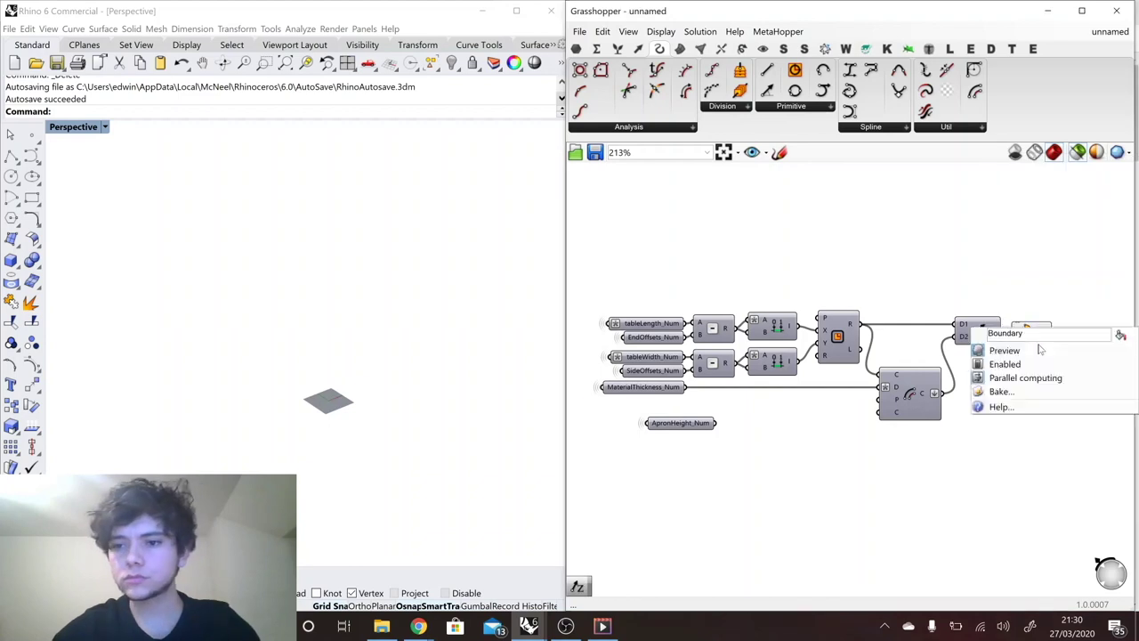
left_click(1038, 347)
left_click_drag(1052, 330, 1039, 377)
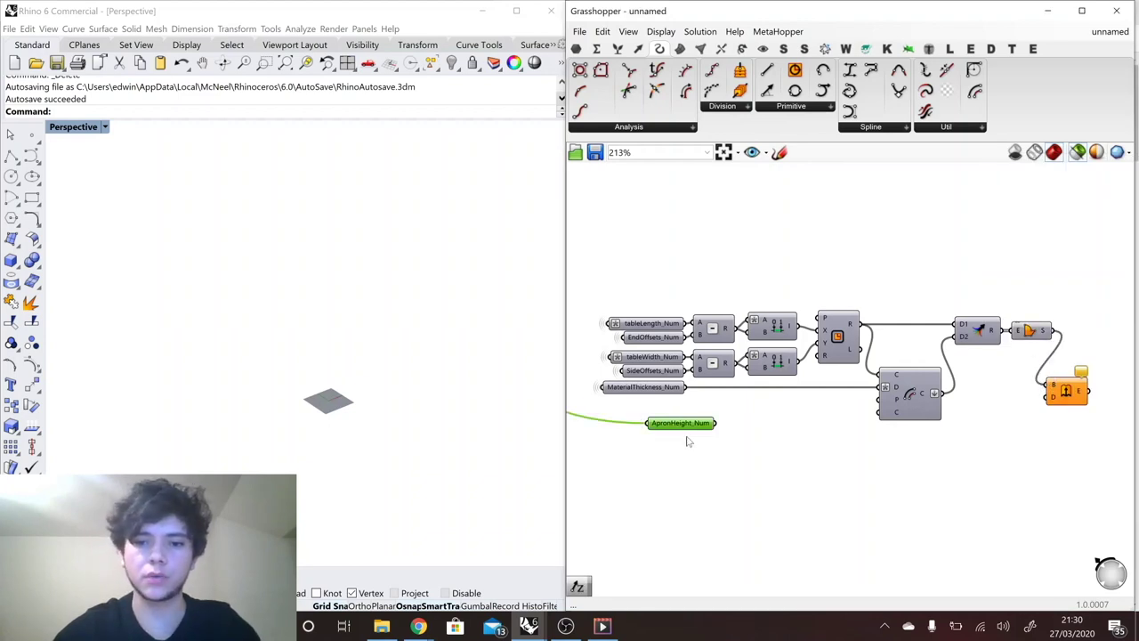
Add a Unit Z vector with ApronHeight_Num as its factor and connect it to the Extrude's direction input.
left_click_drag(687, 428, 929, 455)
double_click(928, 454)
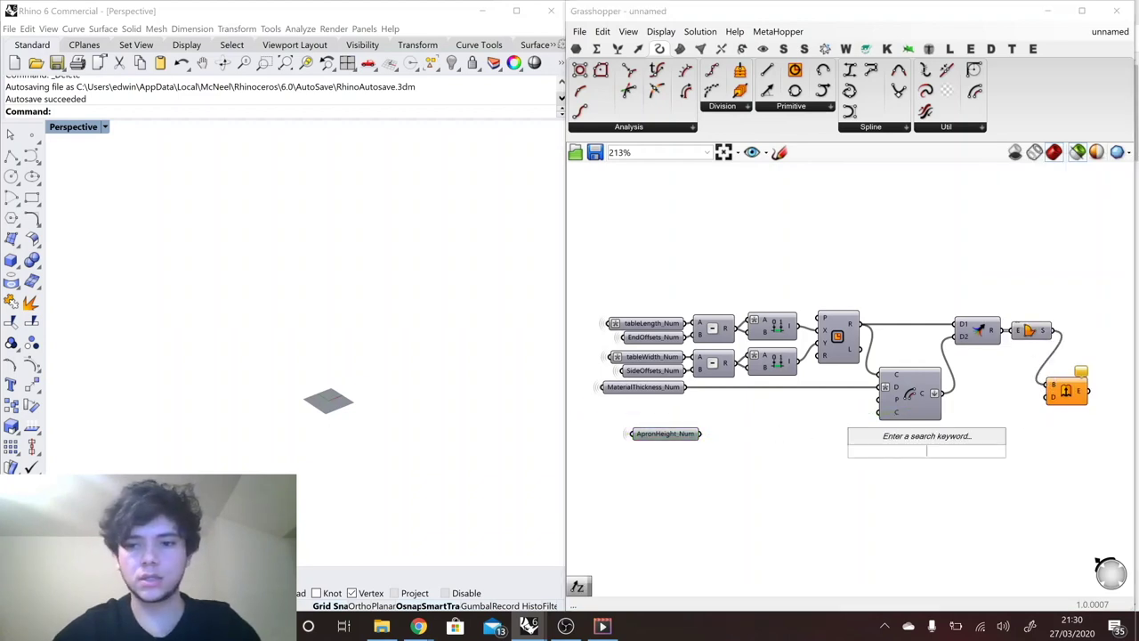
type("z")
left_click(908, 442)
left_click_drag(700, 433, 909, 451)
right_click(897, 438)
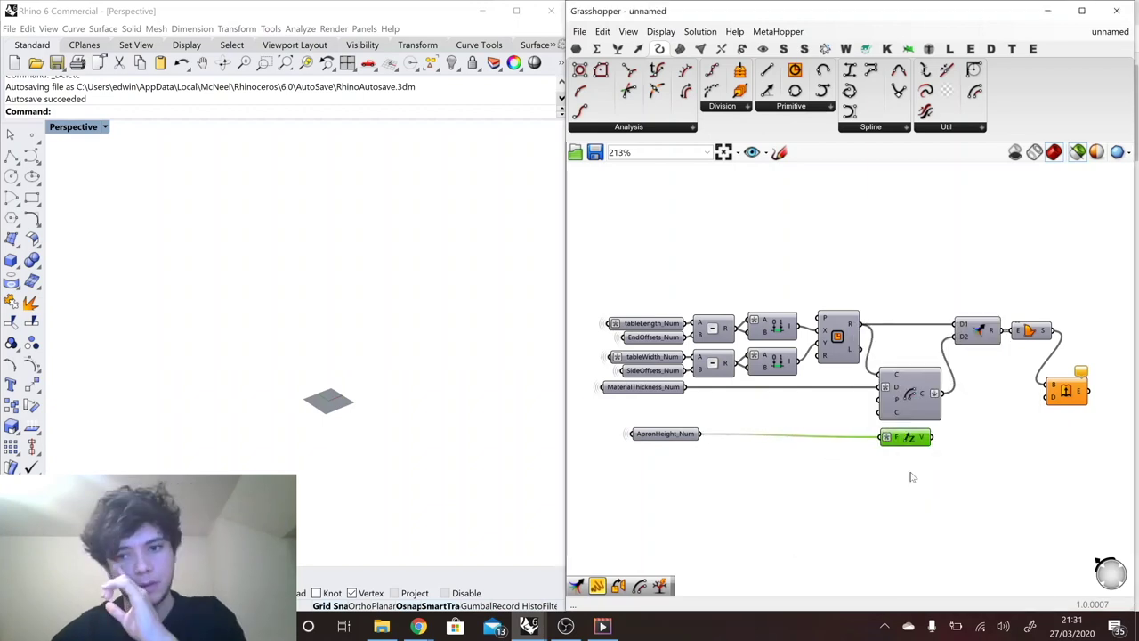
left_click_drag(932, 437, 1052, 397)
left_click_drag(1066, 392, 1092, 430)
Align the right edges of the apron group's input number parameters, from tableLength_Num down to ApronHeight_Num.
left_click_drag(666, 437, 630, 311)
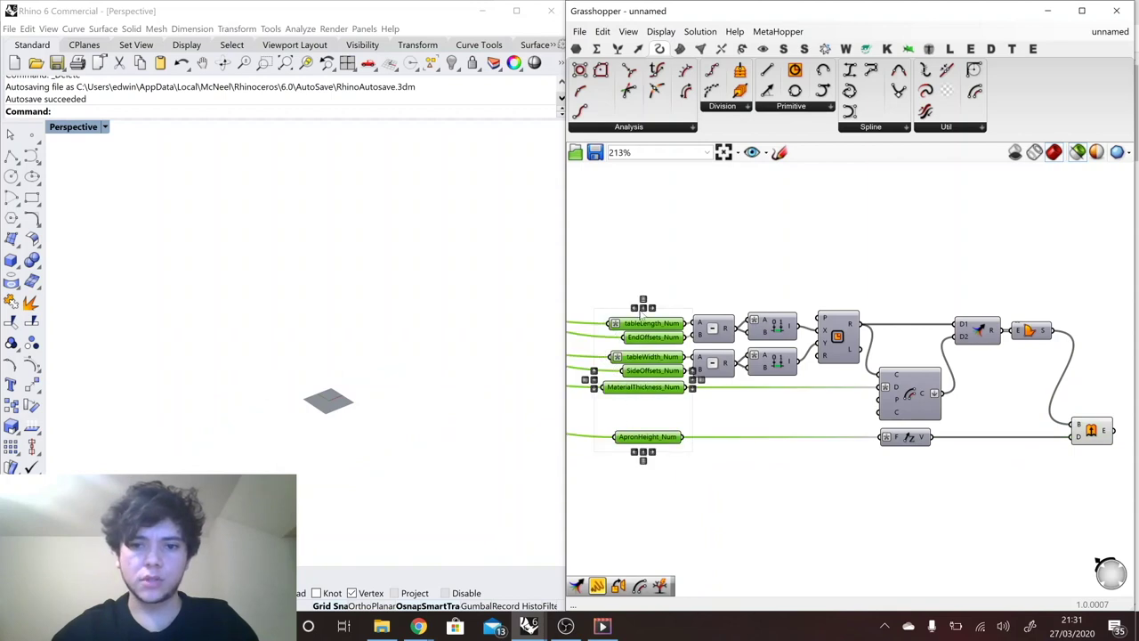
left_click(652, 308)
left_click(828, 448)
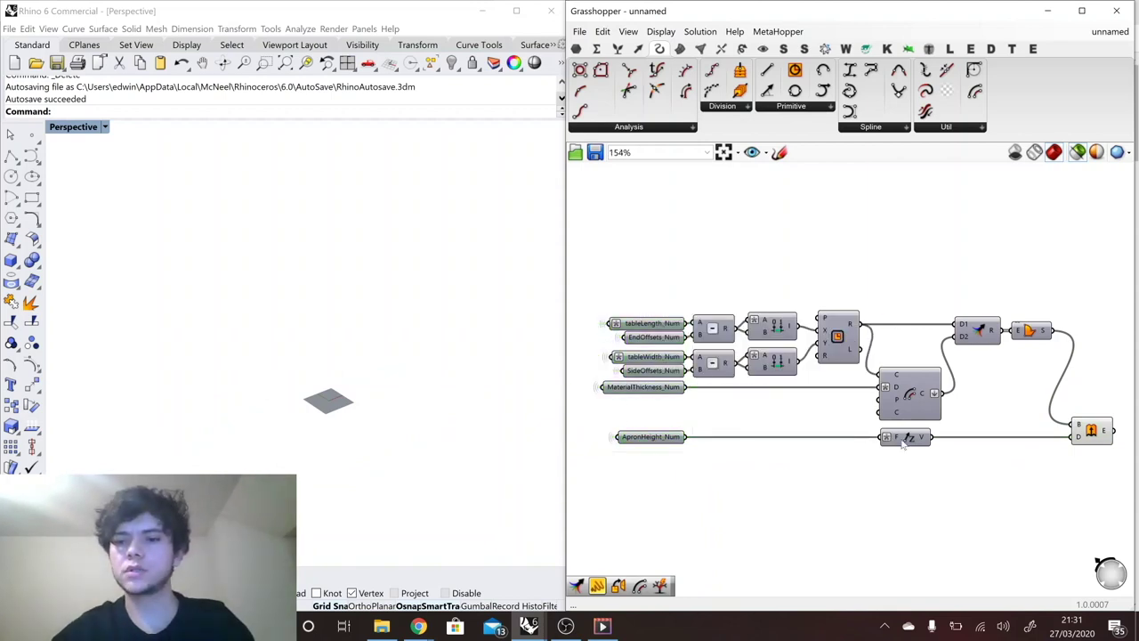
Place a copy of the tableHeight_Num parameter beneath ApronHeight_Num in the apron group.
scroll(902, 446, "down", 4)
scroll(785, 354, "down", 2)
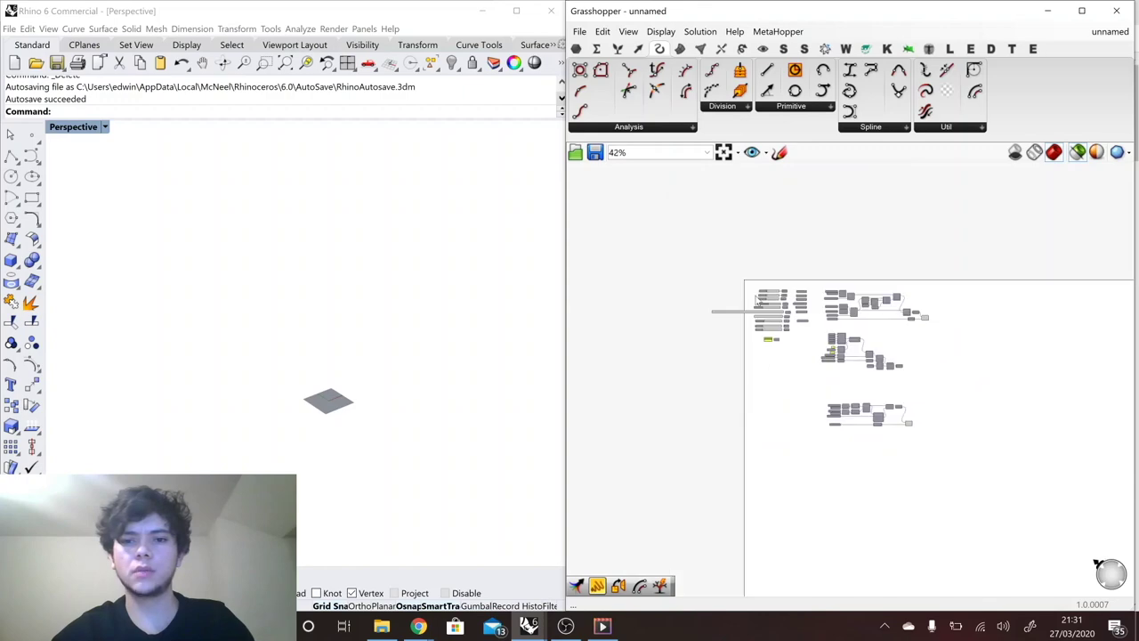
scroll(846, 320, "up", 7)
scroll(883, 299, "down", 5)
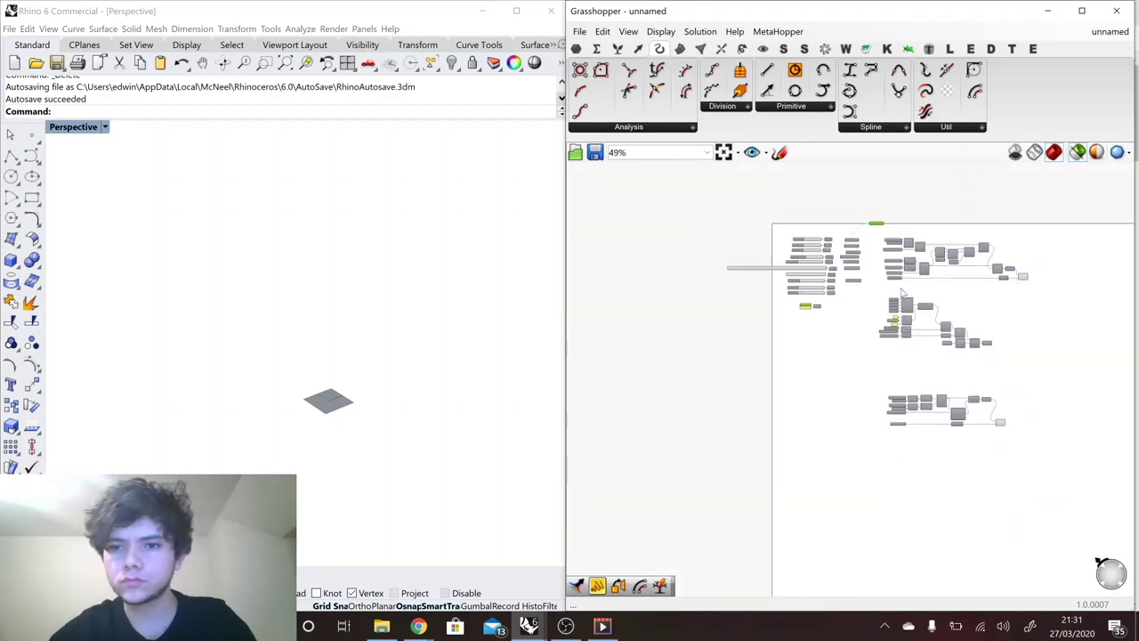
scroll(796, 384, "up", 8)
Add a Subtraction component that subtracts MaterialThickness_Num from tableHeight_Num.
double_click(794, 378)
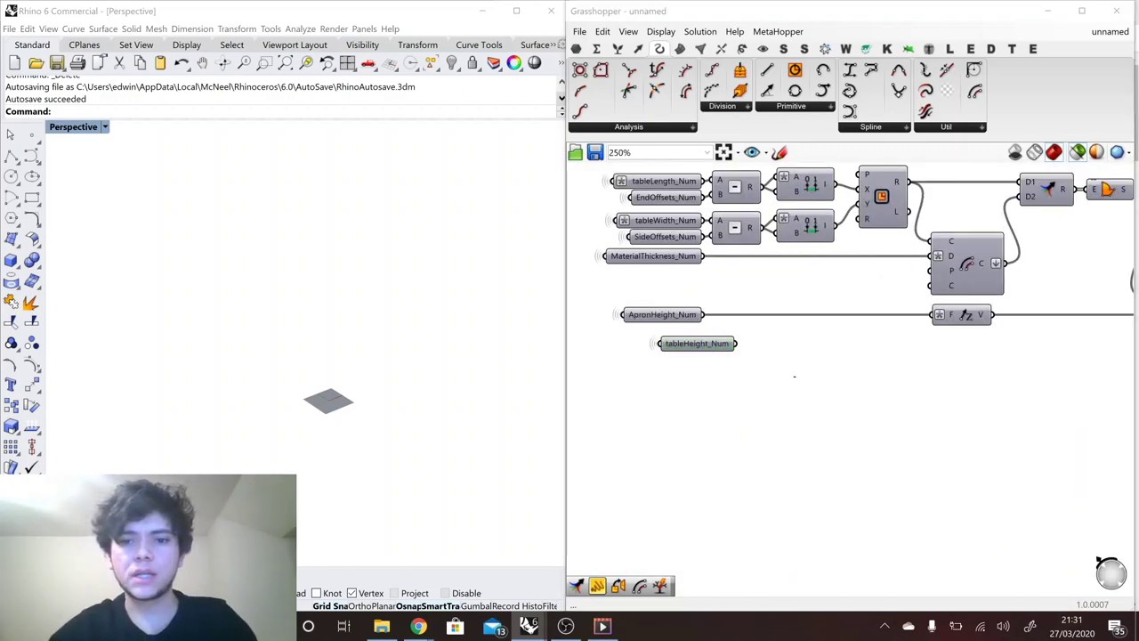
type("-")
key("Return")
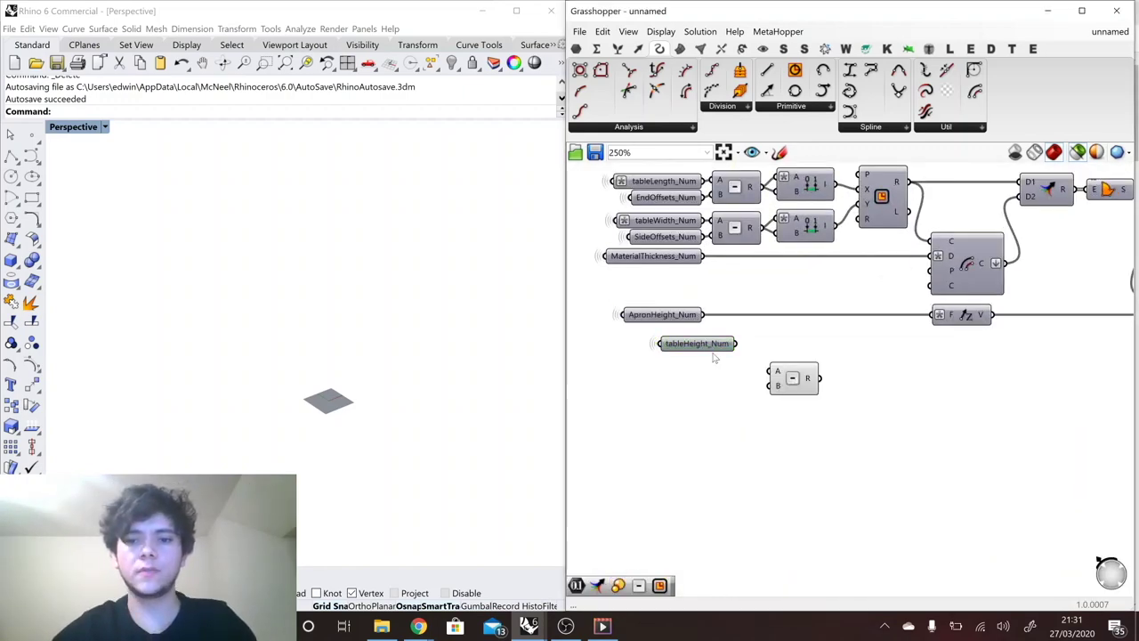
left_click_drag(699, 342, 783, 343)
scroll(775, 300, "down", 2)
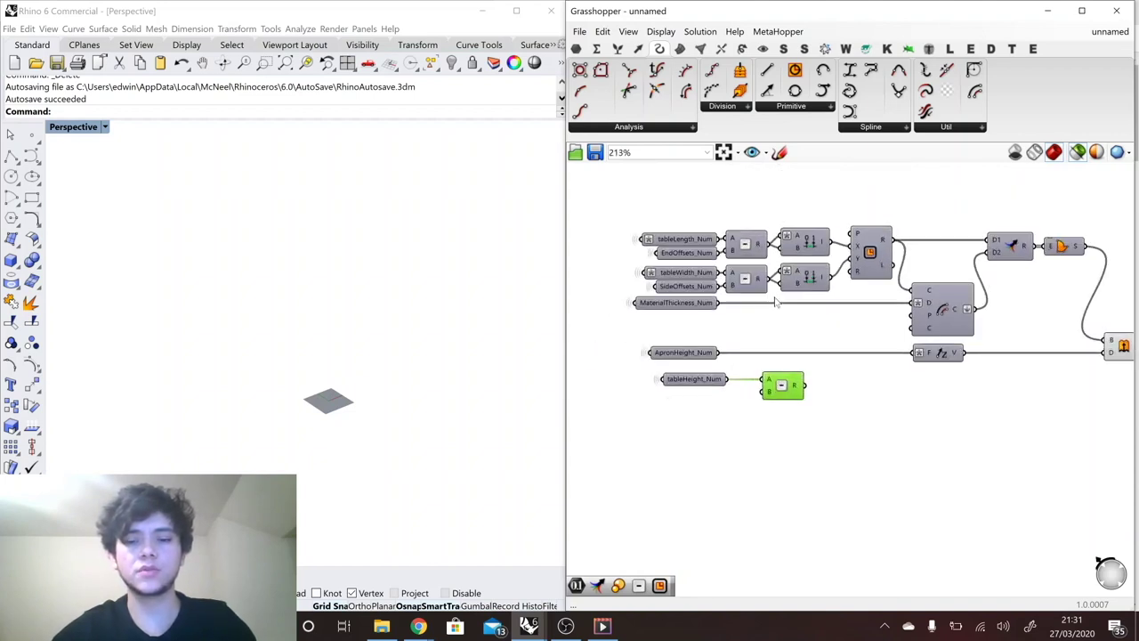
scroll(751, 362, "up", 2)
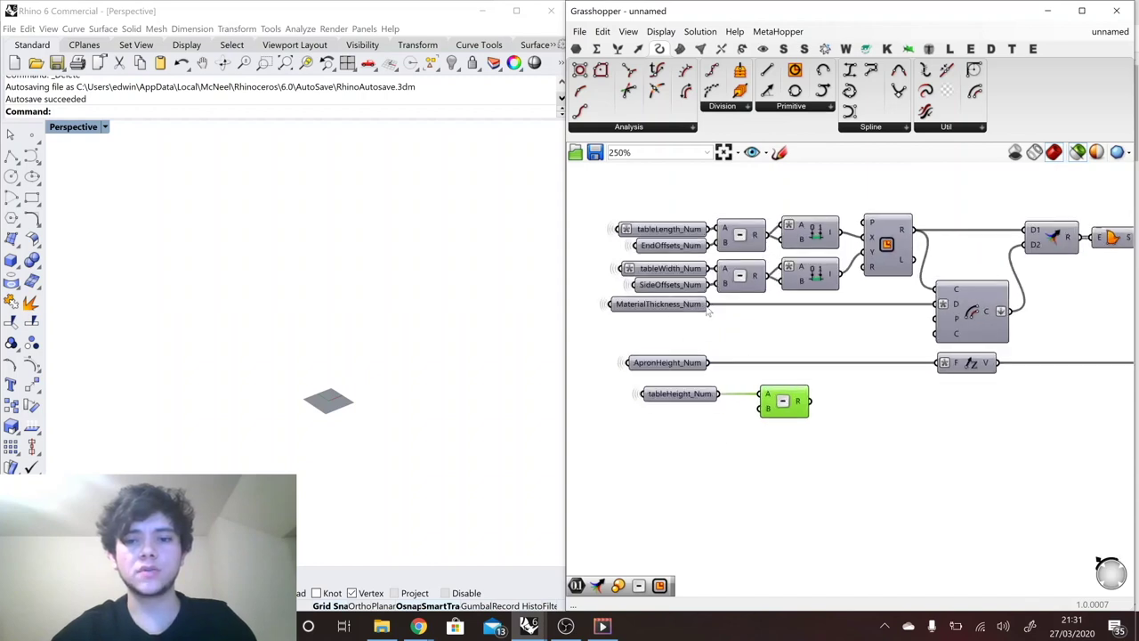
left_click_drag(710, 305, 762, 407)
left_click(652, 402)
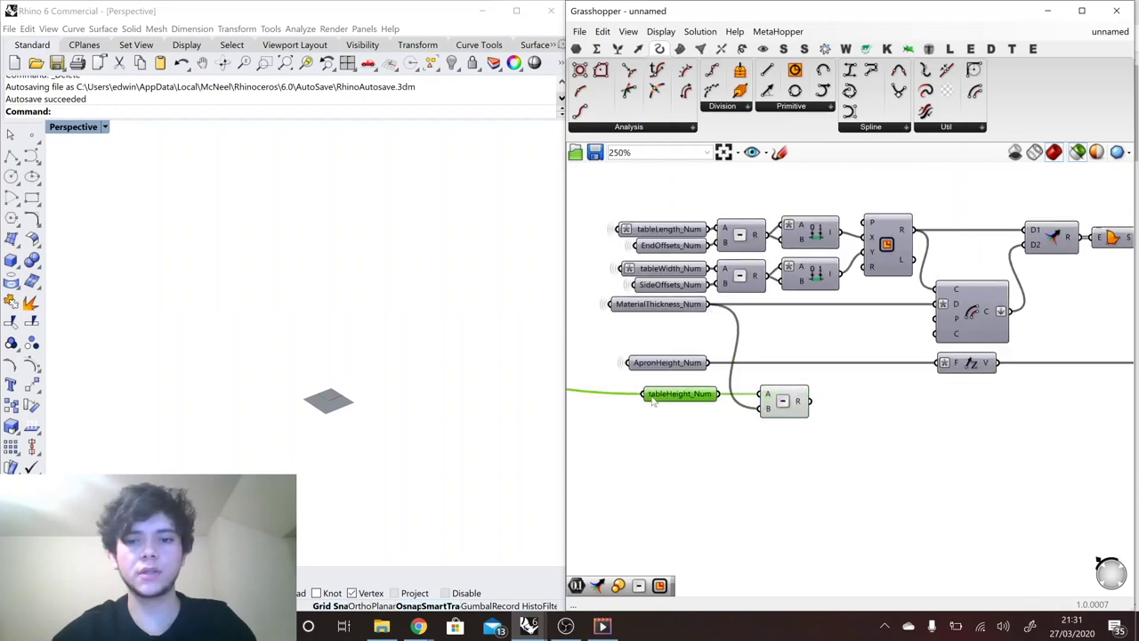
left_click_drag(653, 402, 637, 402)
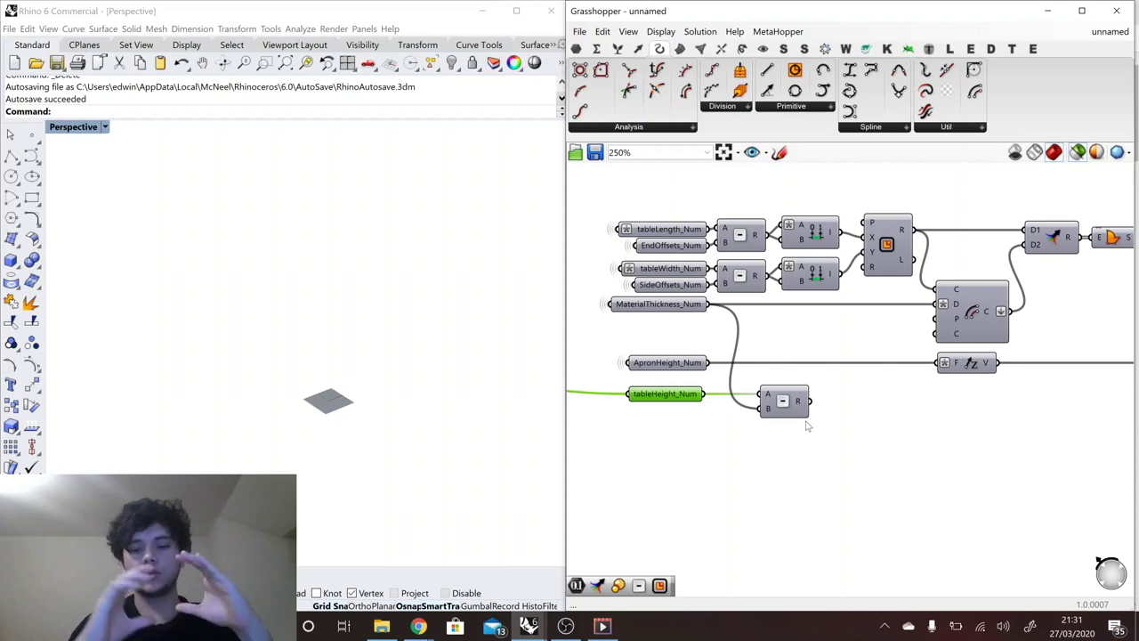
Add a Move component that raises the extruded apron along a Unit Z vector driven by the subtraction result.
scroll(890, 416, "down", 2)
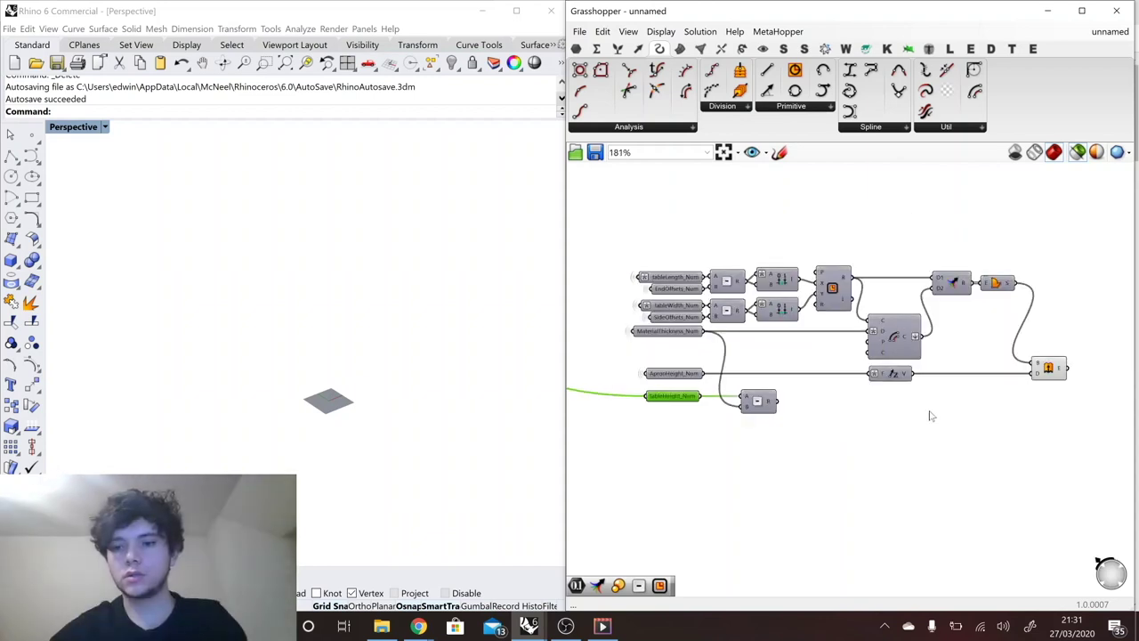
scroll(900, 407, "up", 1)
double_click(900, 409)
type("move")
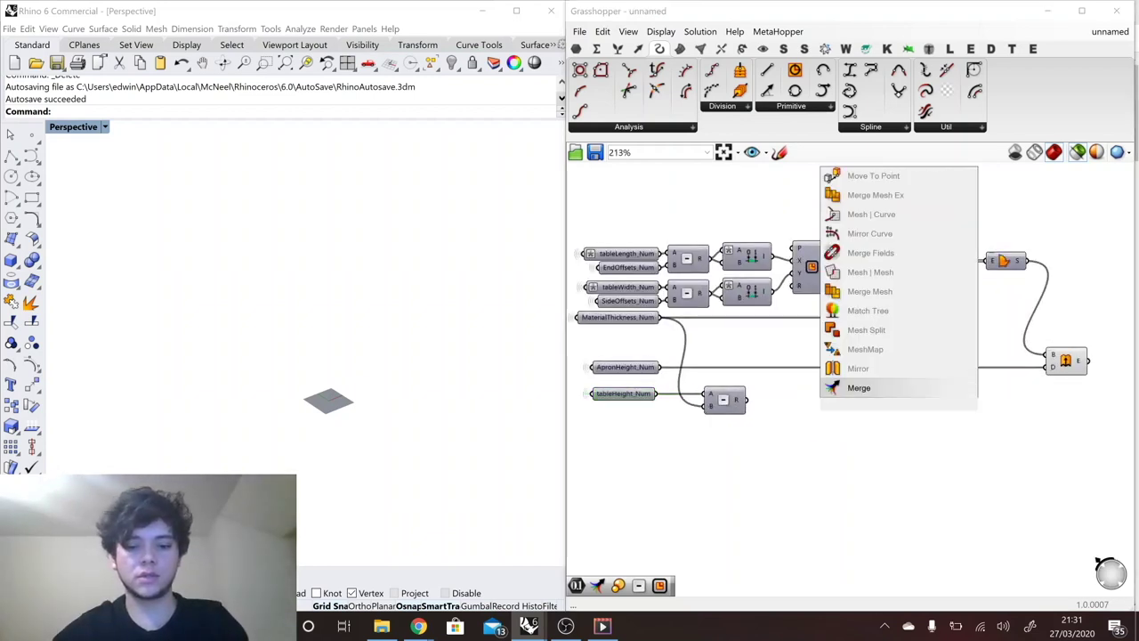
key("Return")
left_click_drag(899, 402, 1111, 392)
right_click(1088, 404)
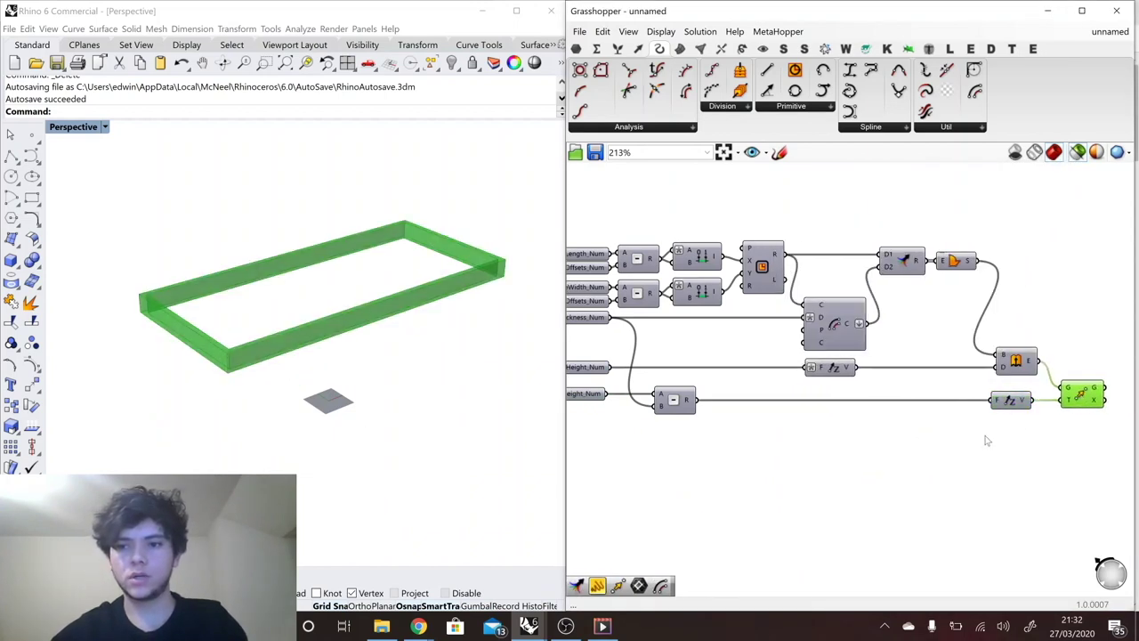
Select the leg's Cap Holes and the apron's Move components together to compare both solids in the viewport.
scroll(898, 481, "down", 4)
scroll(912, 387, "up", 1)
scroll(906, 309, "up", 3)
left_click(931, 261)
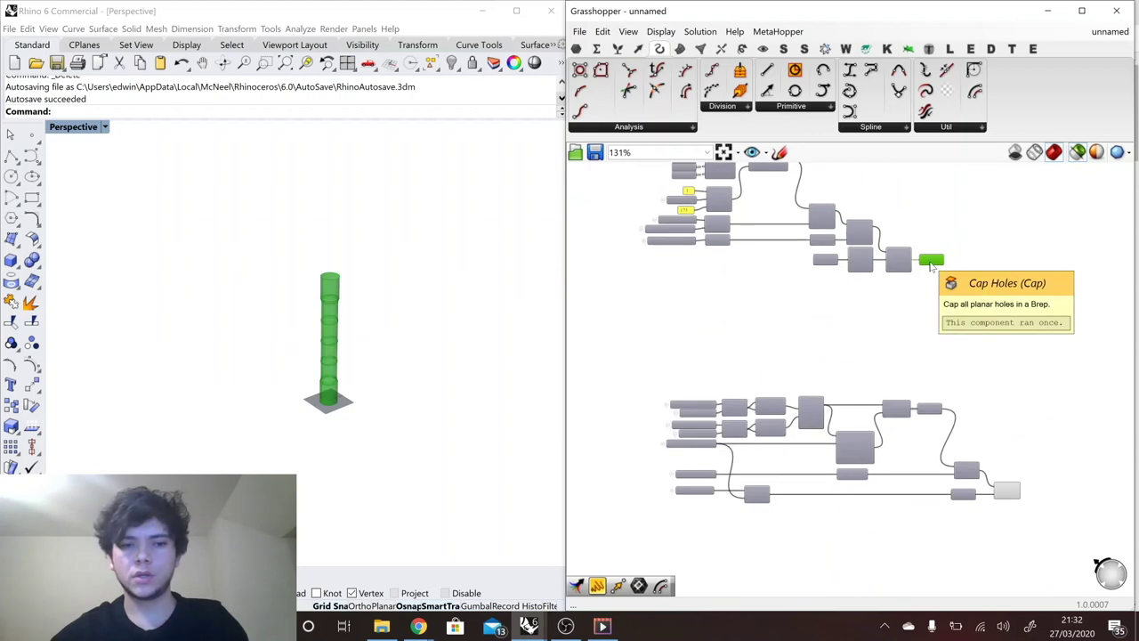
left_click(1010, 492, "shift")
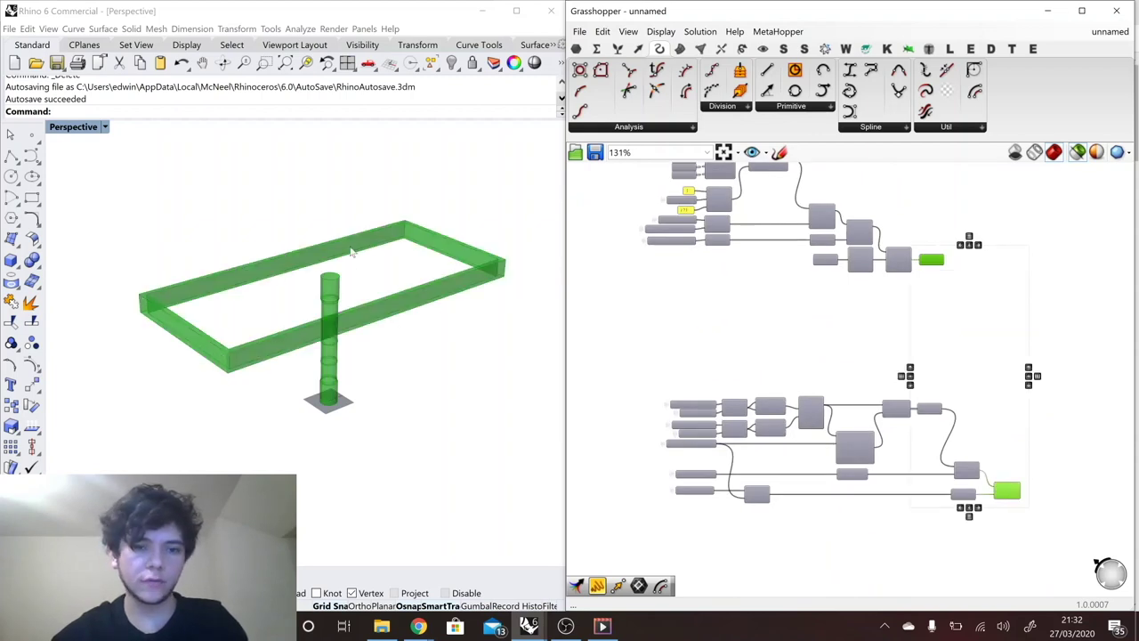
scroll(970, 326, "up", 3)
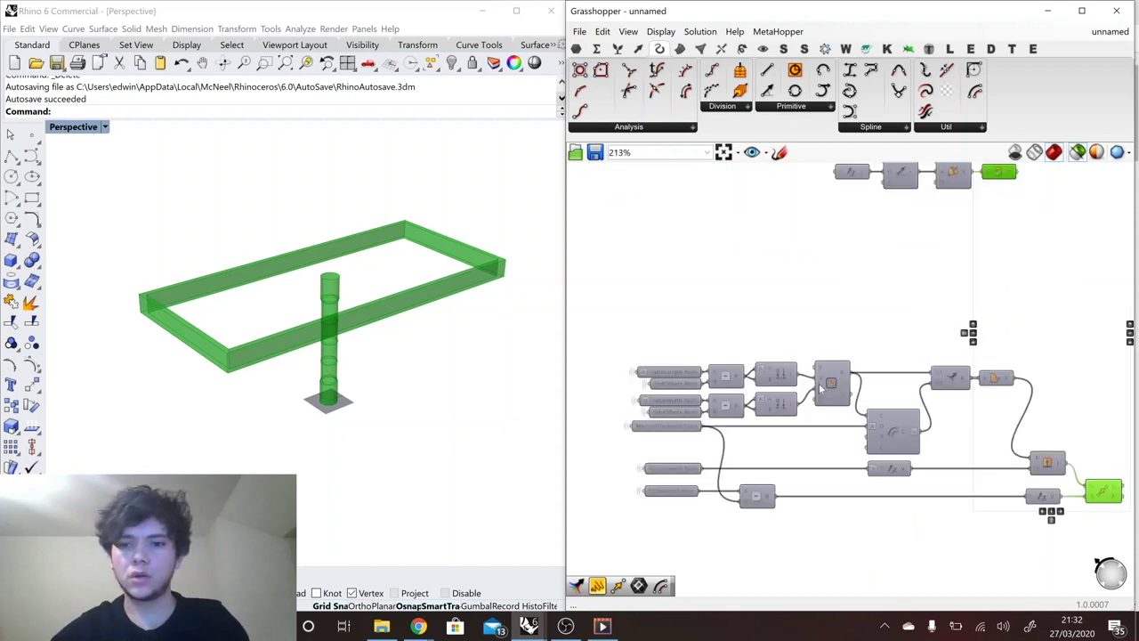
Add a Rectangle parameter fed by the apron's Rectangle component output and turn off its preview.
left_click(820, 387)
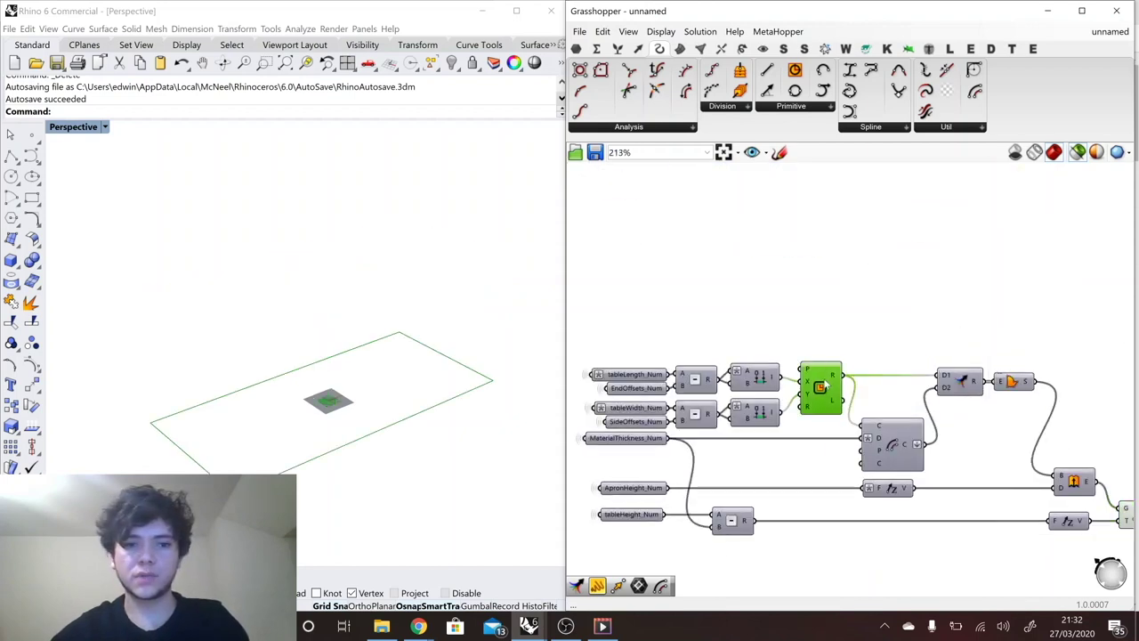
double_click(877, 335)
type("rec")
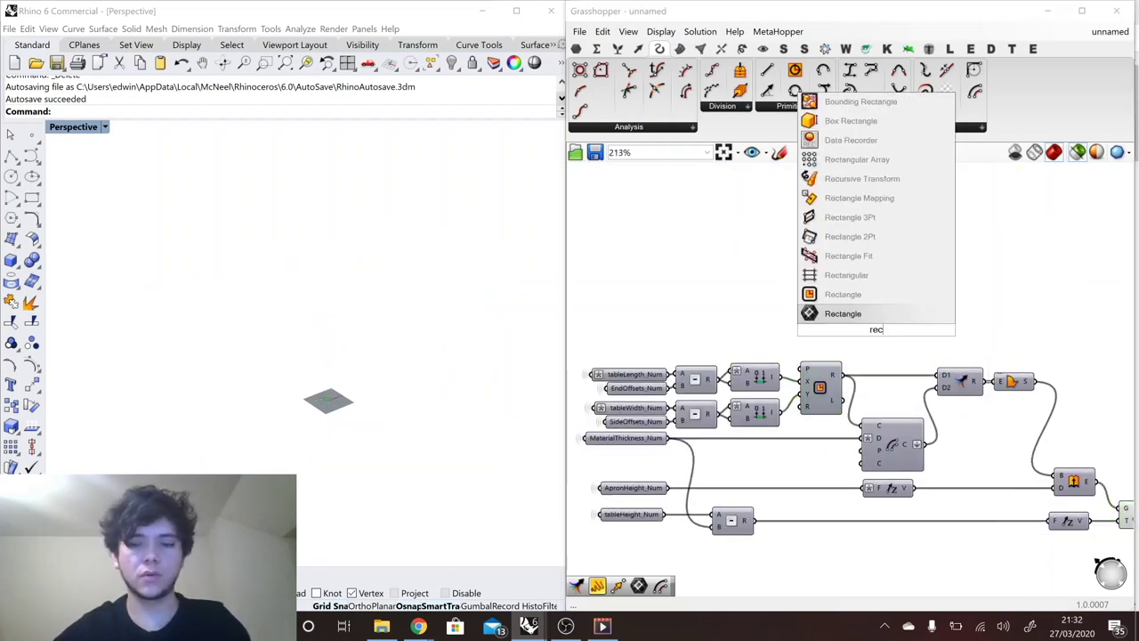
left_click(859, 316)
left_click_drag(842, 375, 862, 330)
left_click_drag(877, 331, 884, 352)
right_click(882, 352)
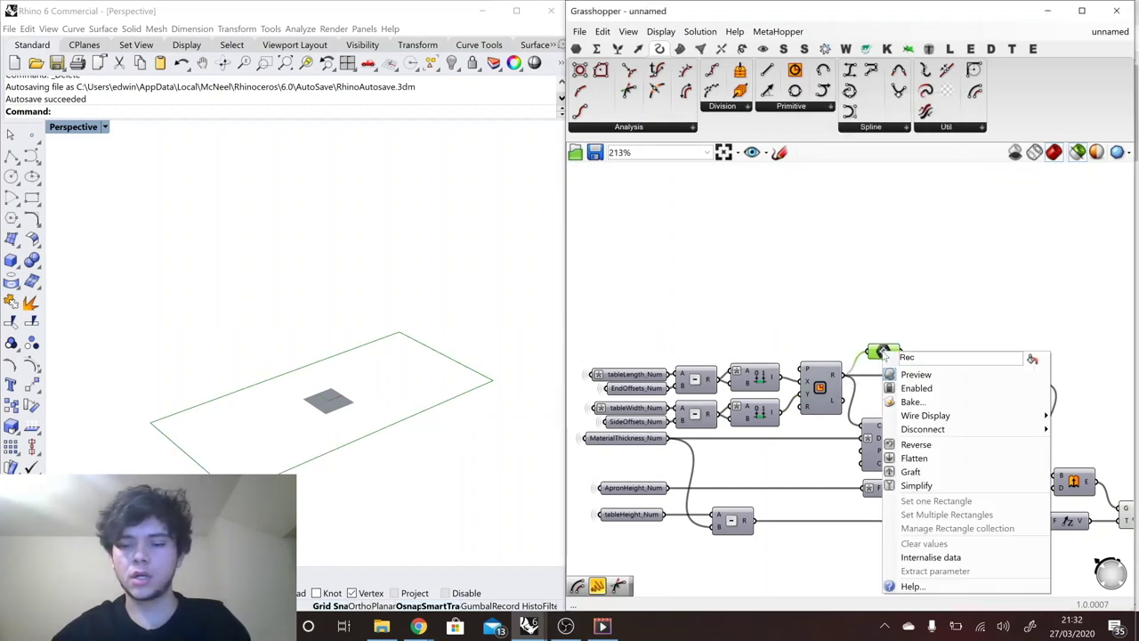
left_click(916, 375)
Move the rectangle parameter above the Merge component and rename it apronBoundary_Rec.
scroll(638, 349, "down", 2)
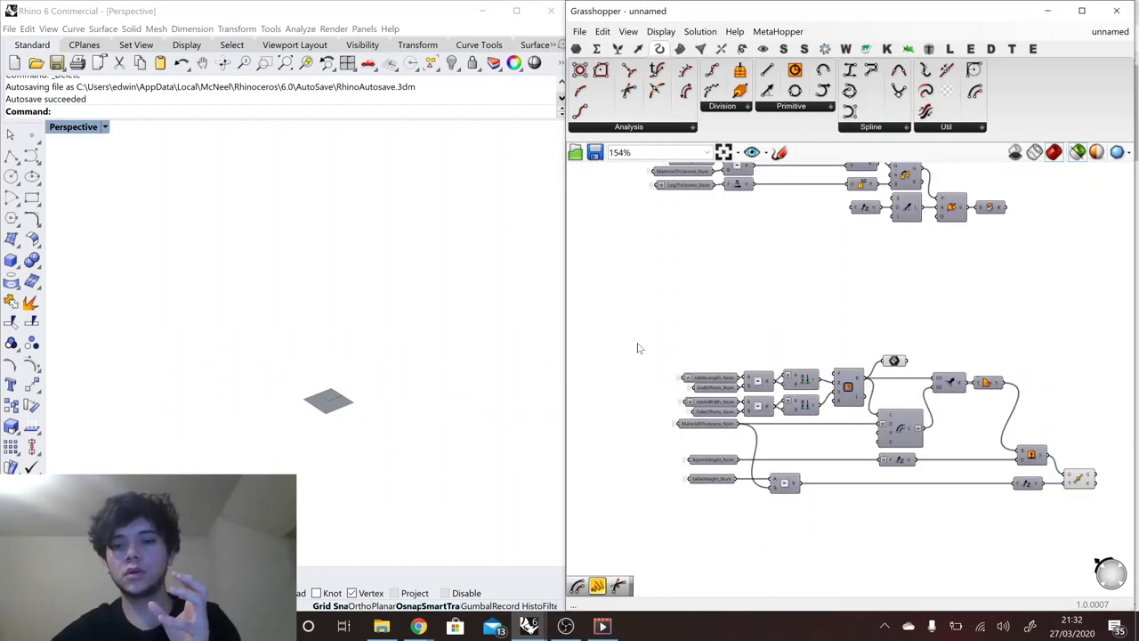
left_click_drag(637, 342, 758, 516)
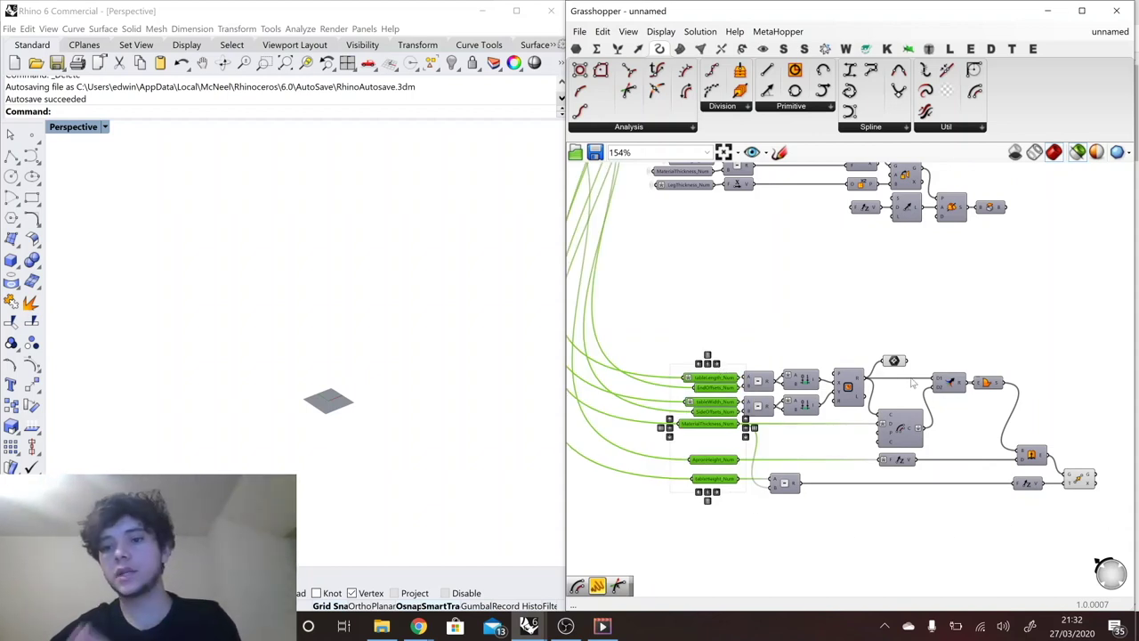
left_click_drag(897, 362, 945, 359)
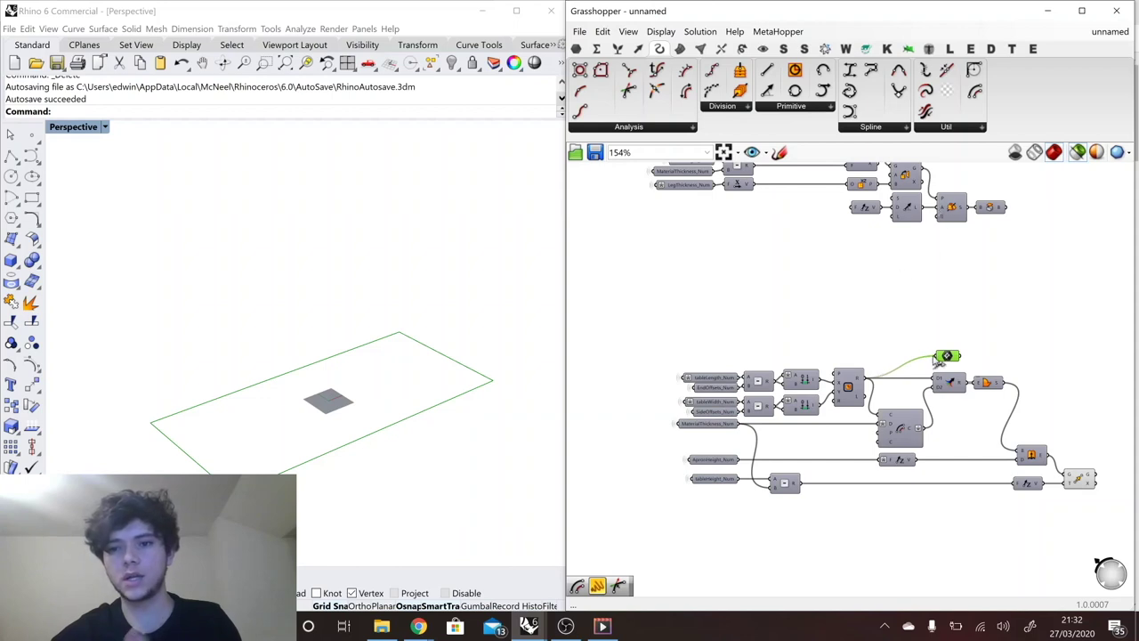
right_click(947, 357)
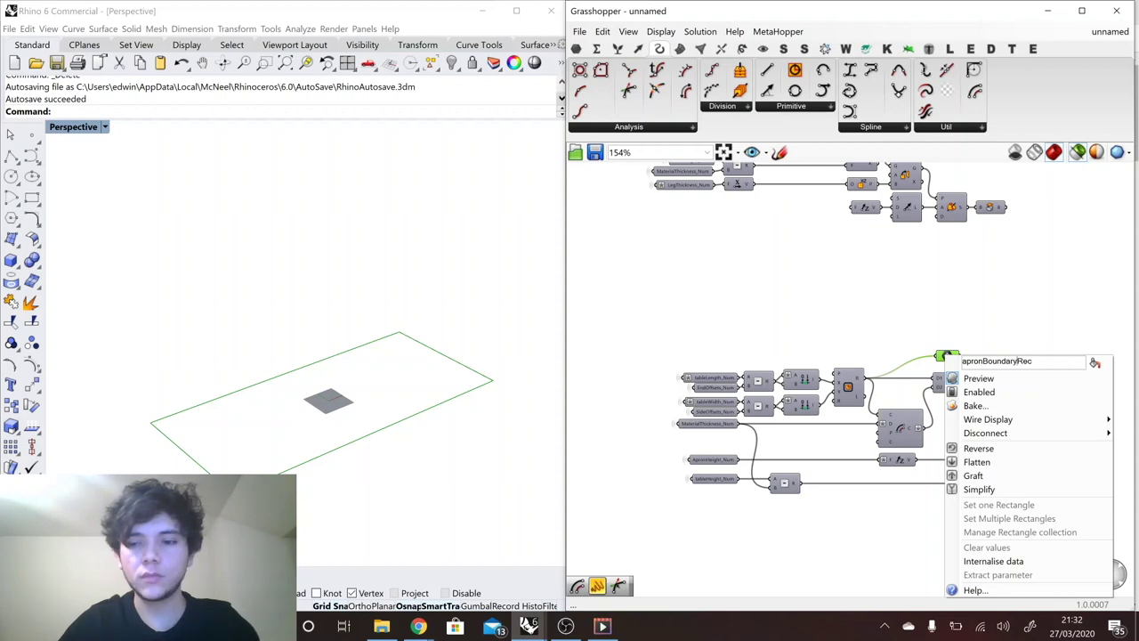
key("Return")
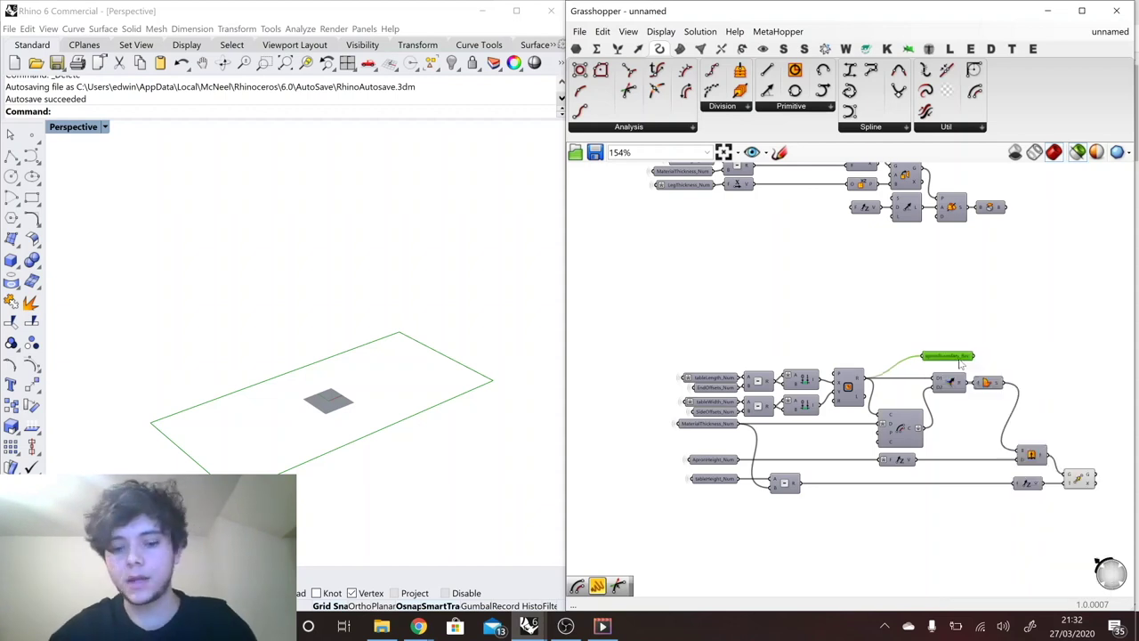
Place a copy of apronBoundary_Rec beneath the leg components, linked to the original with a hidden wire.
left_click_drag(956, 358, 892, 258, "alt")
right_click(961, 321)
mouse_move(970, 383)
left_click(933, 412)
scroll(770, 365, "down", 1)
scroll(918, 333, "down", 1)
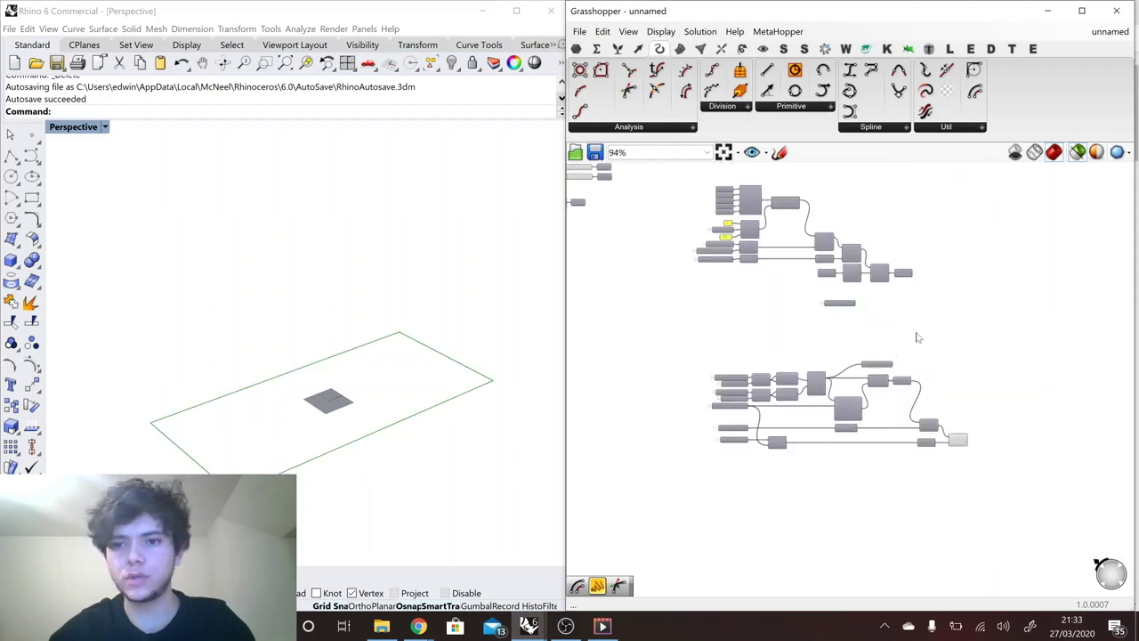
Move the leg group and its apronBoundary_Rec copy below the apron group, and shift both groups up the canvas.
scroll(948, 325, "down", 2)
left_click_drag(958, 319, 817, 461)
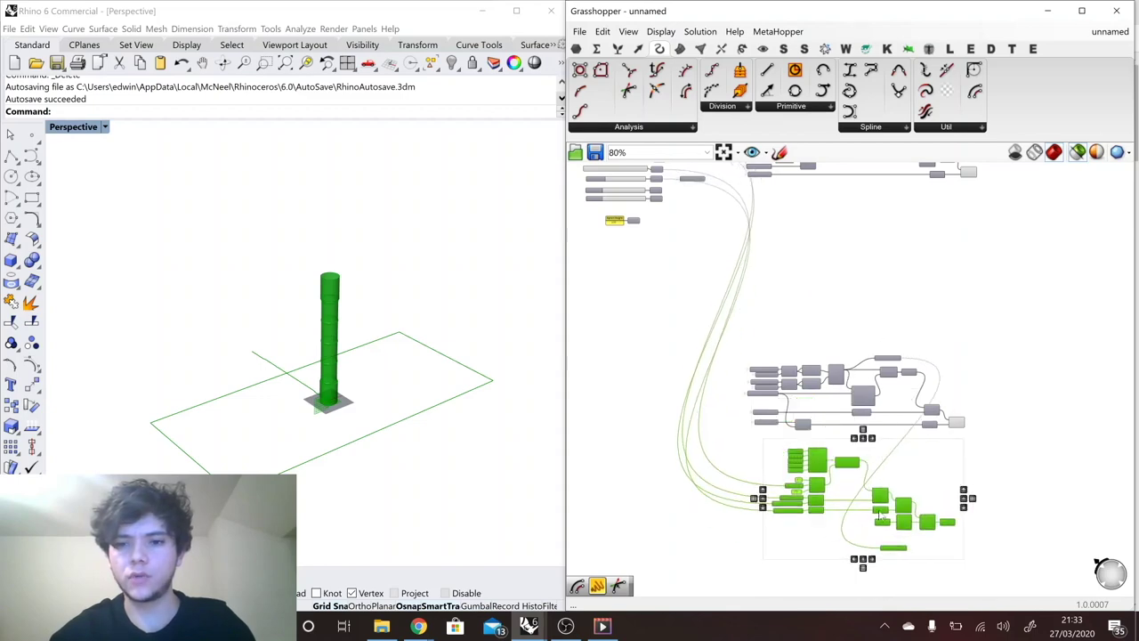
left_click_drag(748, 318, 992, 583)
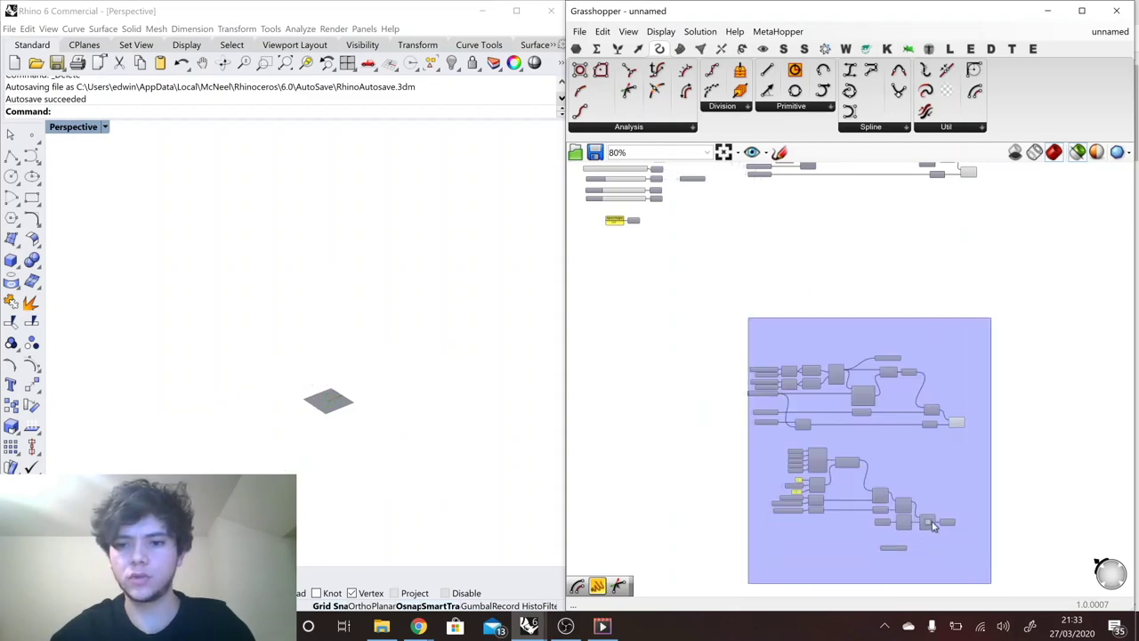
left_click_drag(931, 521, 933, 375)
left_click(755, 285)
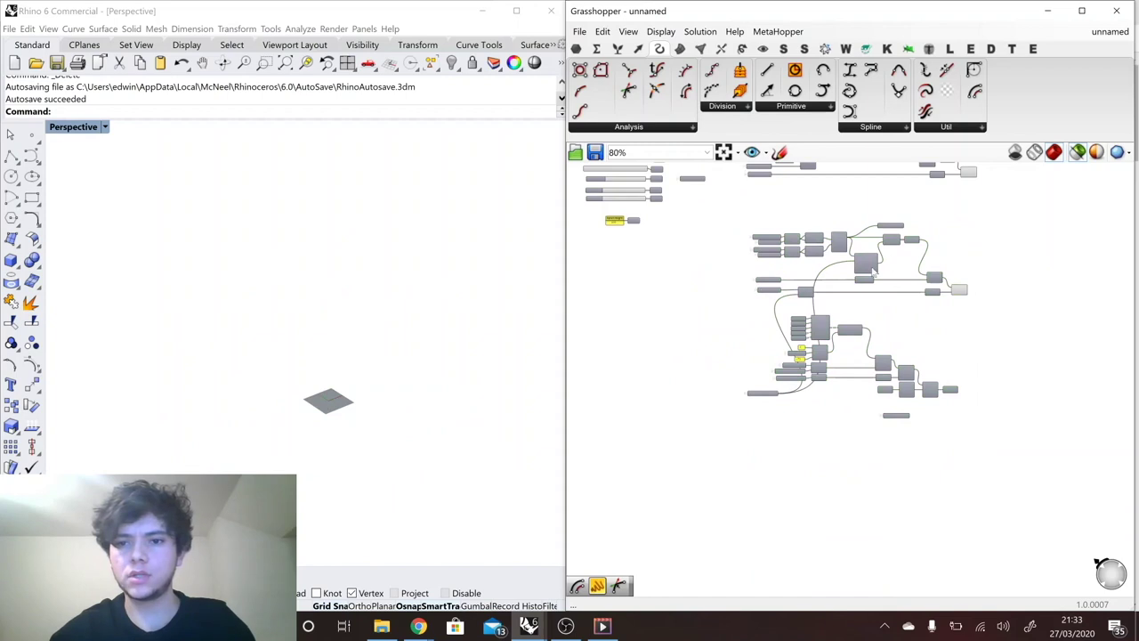
Move the stray MaterialThickness_Num parameter back among the apron group's inputs.
scroll(934, 406, "up", 3)
left_click(749, 451)
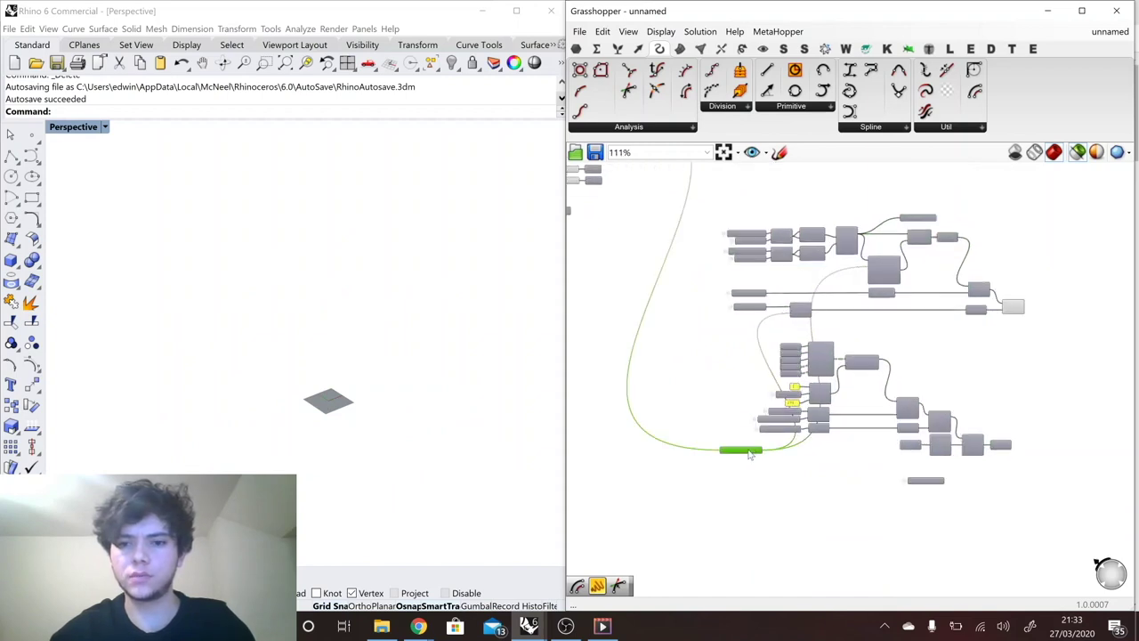
left_click_drag(756, 312, 759, 272)
left_click(746, 285)
Bring the apronBoundary_Rec copy closer beneath the leg components and nudge the whole leg group slightly down.
scroll(744, 315, "down", 2)
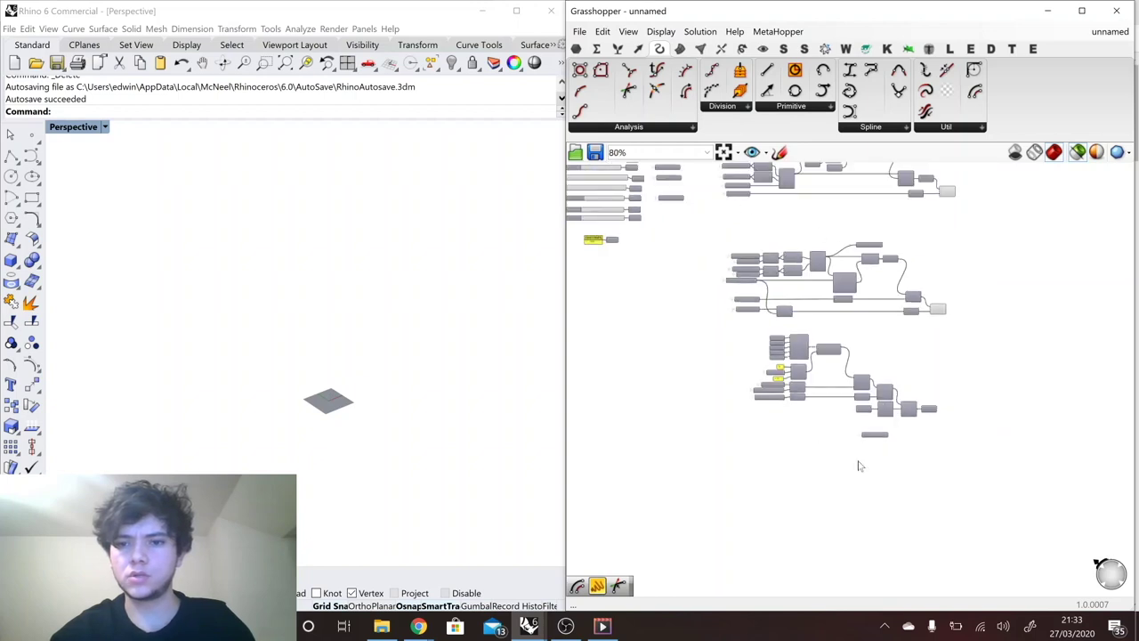
scroll(821, 395, "up", 1)
left_click_drag(886, 444, 882, 437)
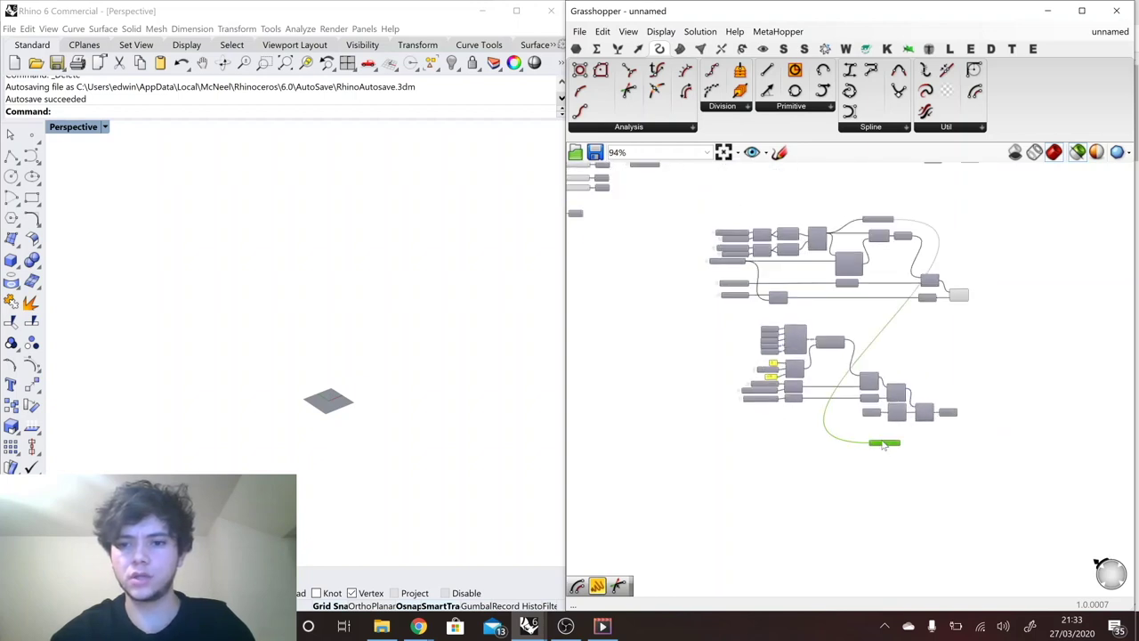
scroll(843, 431, "up", 1)
left_click_drag(693, 293, 1065, 466)
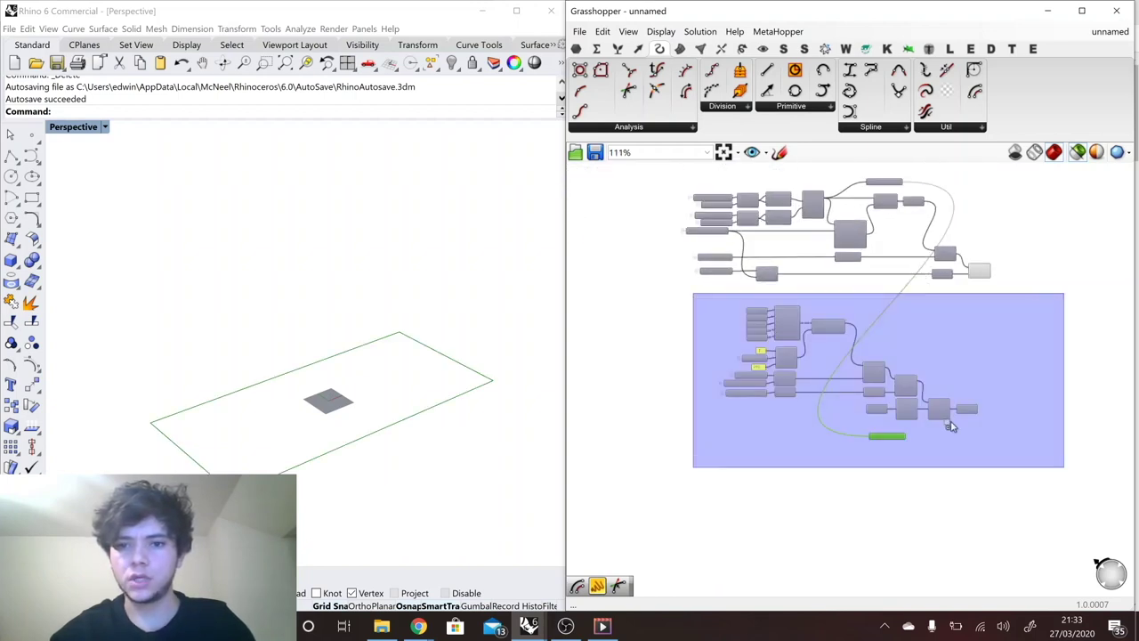
left_click_drag(939, 419, 940, 430)
scroll(954, 465, "up", 4)
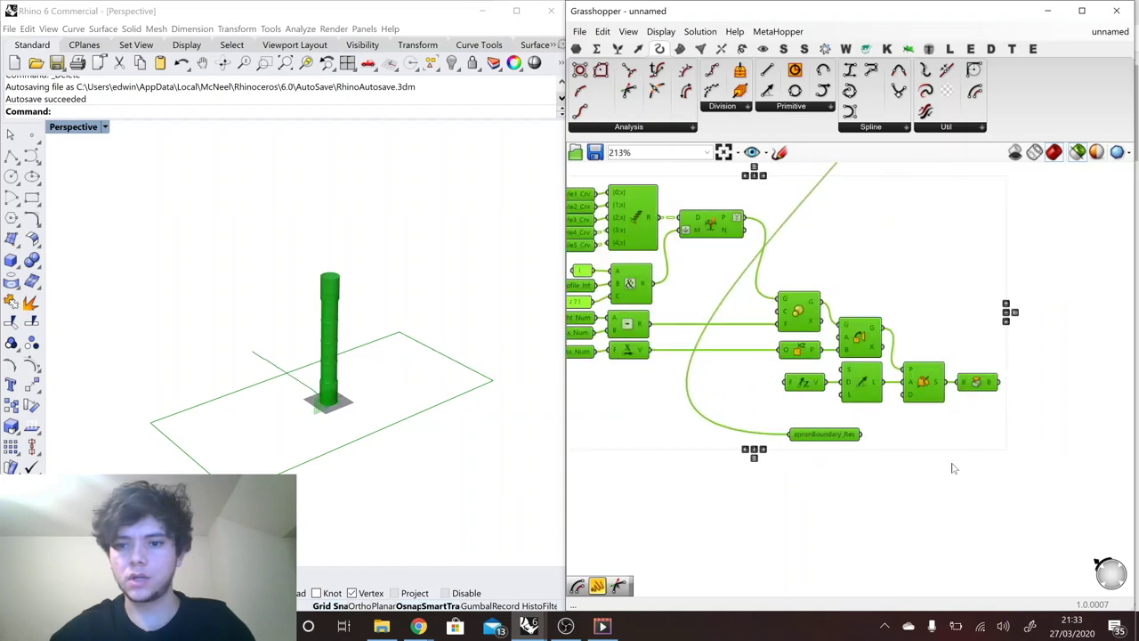
Add a Discontinuity component beneath the leg components with its curve input fed by the apronBoundary_Rec copy.
left_click(850, 434)
left_click_drag(601, 71, 893, 439)
left_click_drag(906, 444, 896, 440)
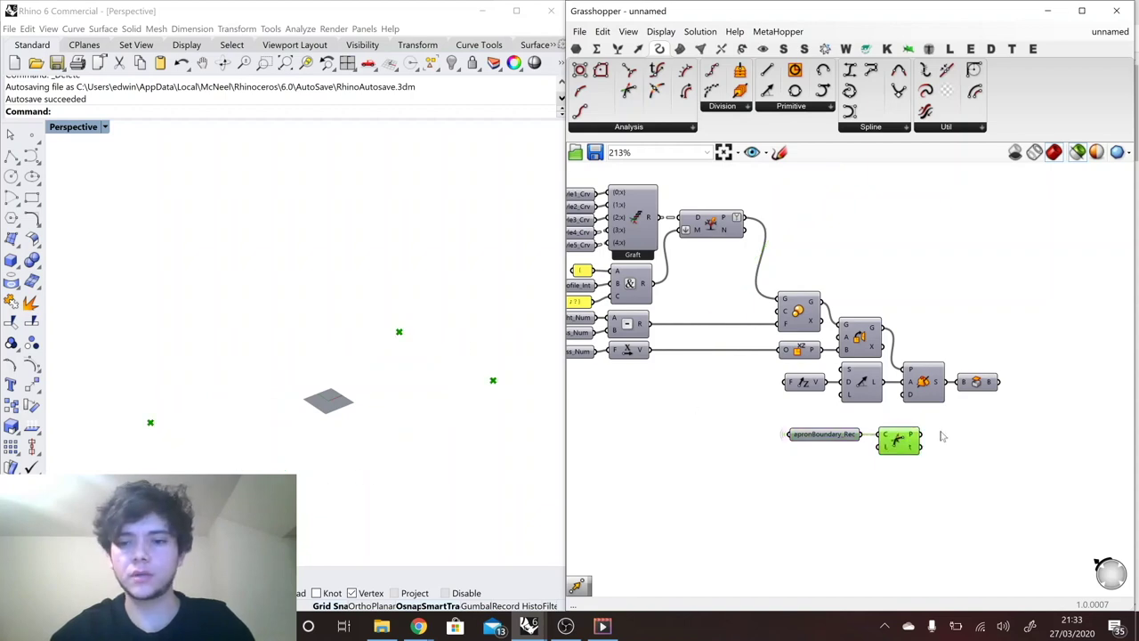
Add a Move component that moves the capped leg to the corner points from the Discontinuity component.
double_click(984, 435)
type("mo")
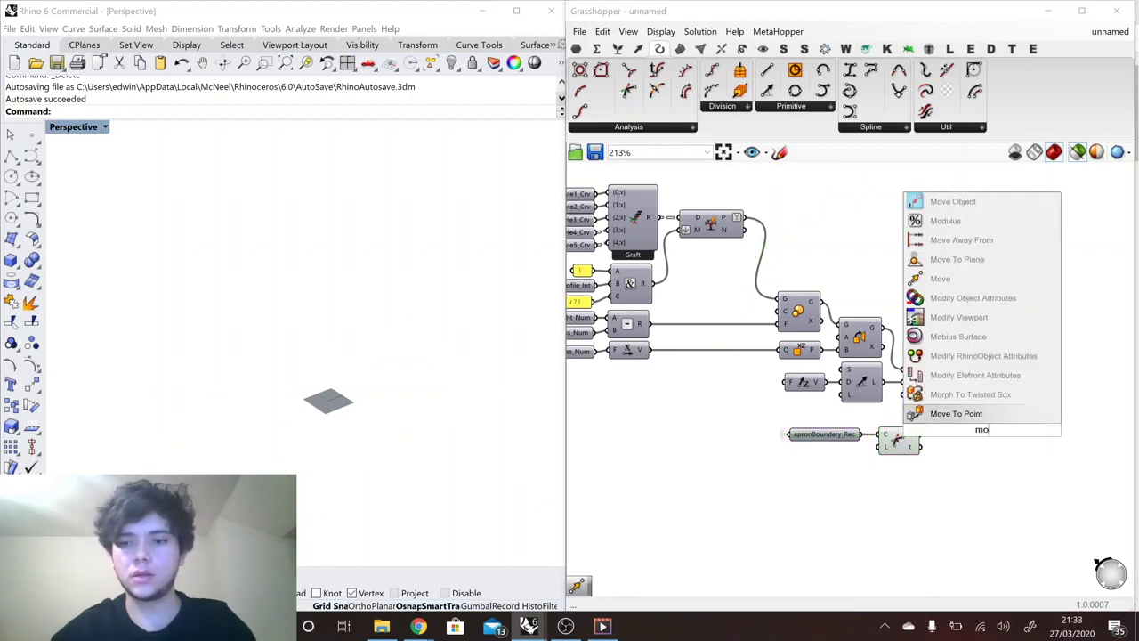
type("ve")
key("Return")
left_click_drag(959, 422, 998, 381)
left_click_drag(920, 435, 1020, 430)
left_click_drag(1045, 426, 1047, 430)
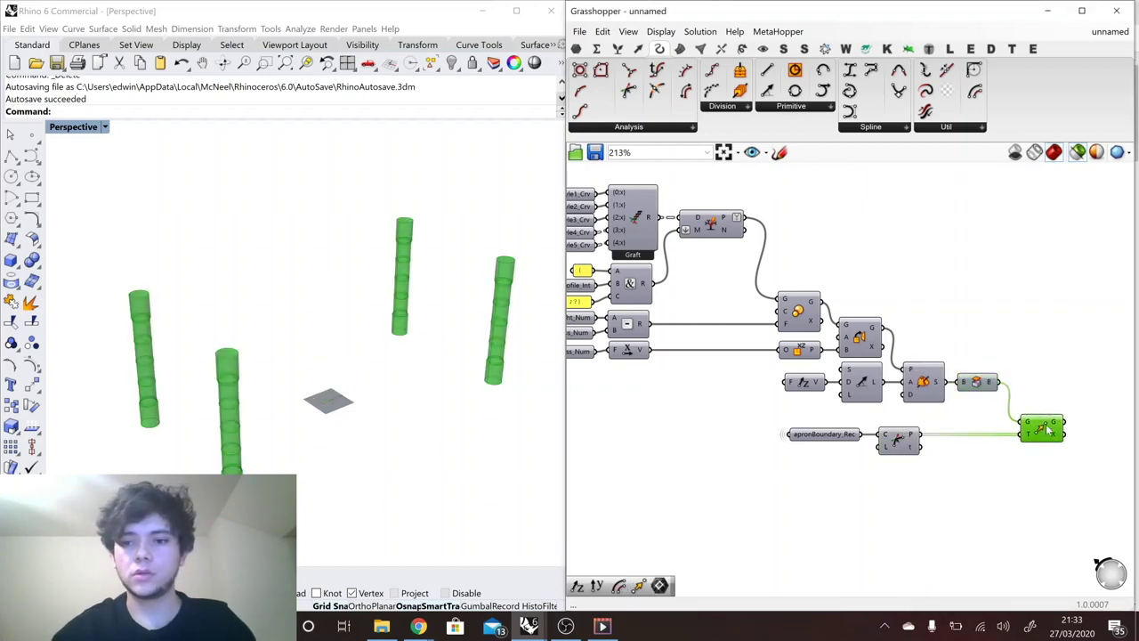
Turn off the selected-only preview and inspect the complete table in the perspective view.
right_click(1041, 432)
scroll(895, 501, "down", 3)
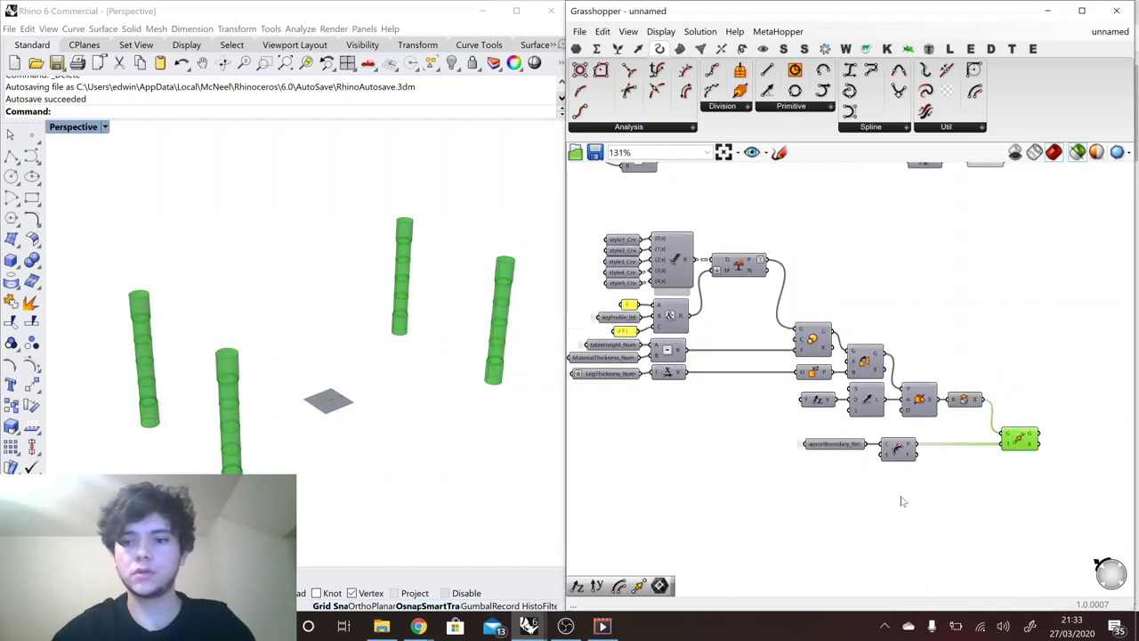
scroll(937, 364, "down", 2)
left_click(1077, 153)
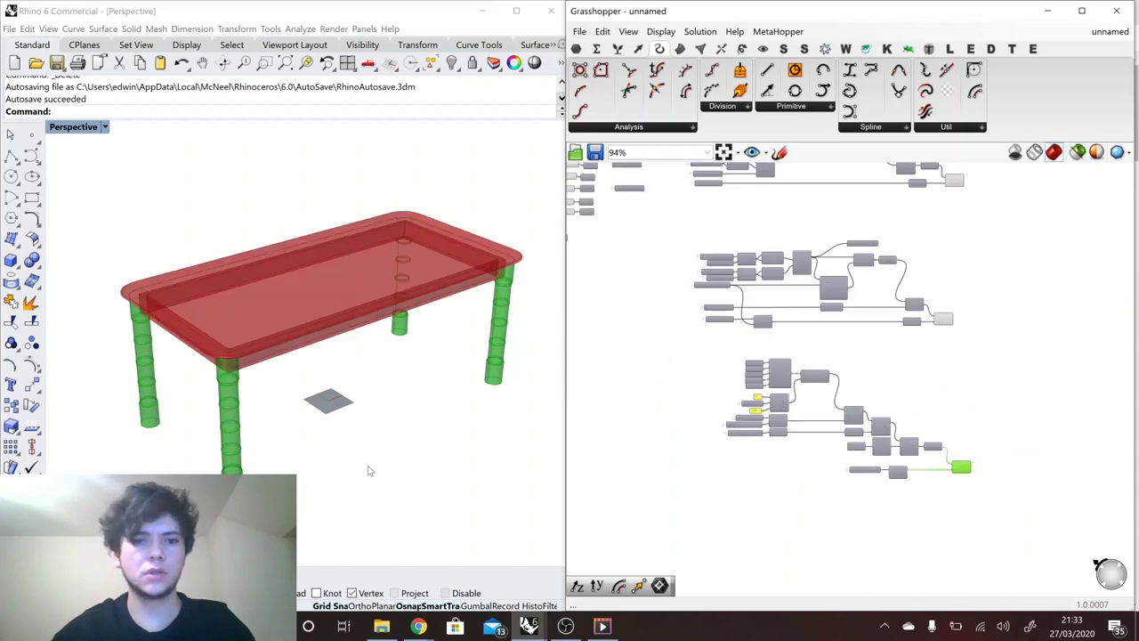
right_click_drag(370, 470, 392, 454)
left_click(836, 383)
right_click_drag(344, 399, 365, 388)
Test the legs by switching the Leg Profile to Style 1 and finally to Style 4.
scroll(1046, 422, "down", 5)
scroll(873, 329, "up", 6)
scroll(764, 331, "up", 4)
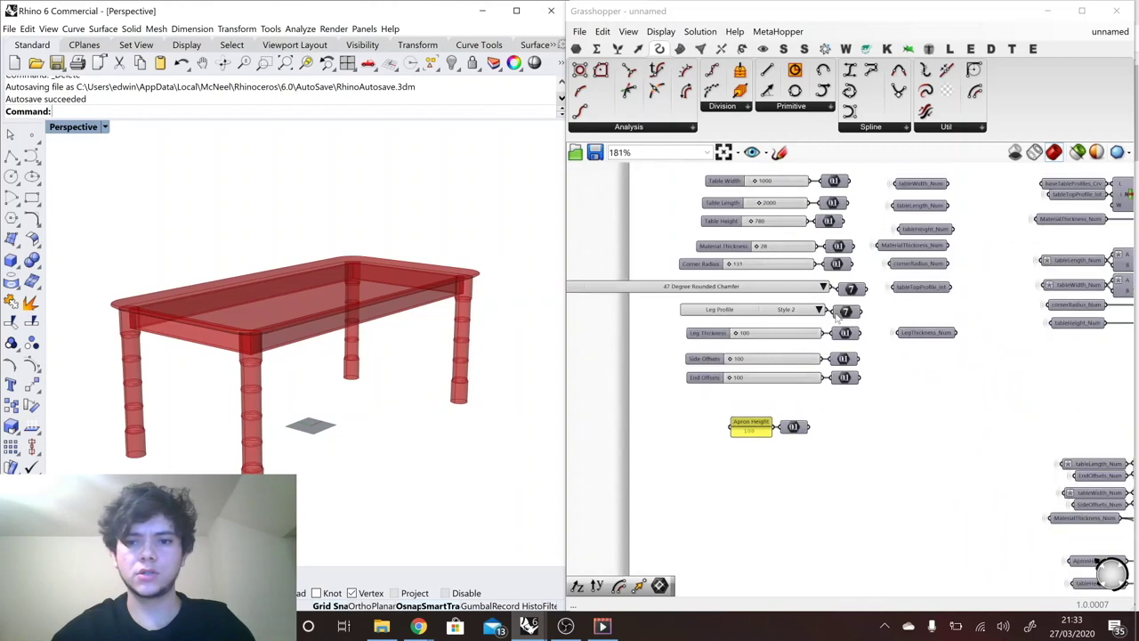
left_click(840, 303)
left_click(859, 312)
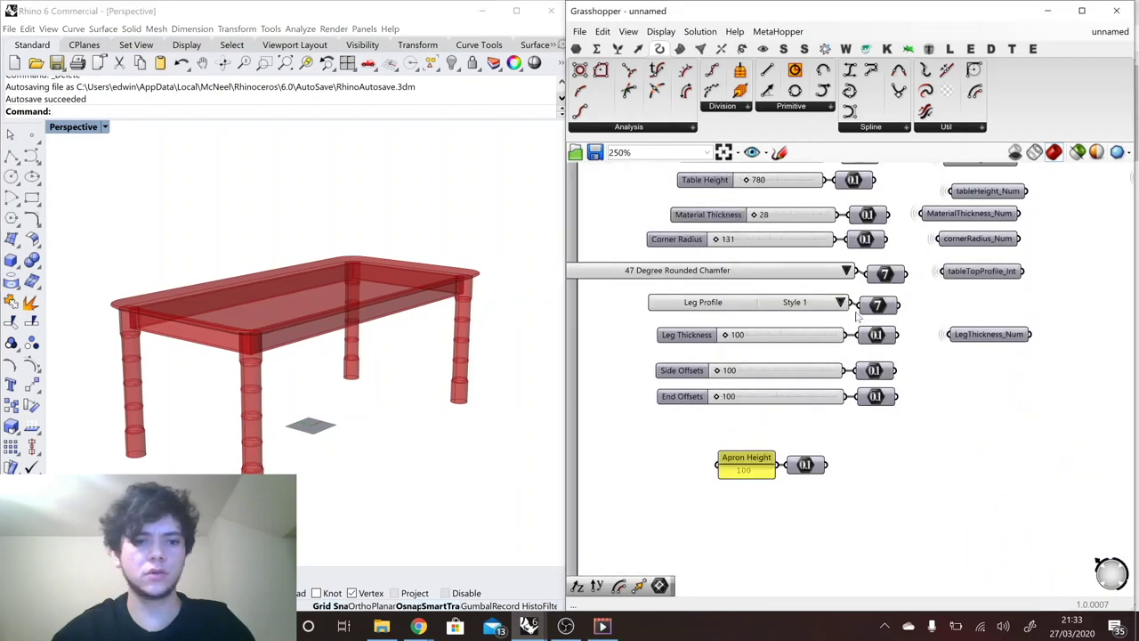
left_click(850, 304)
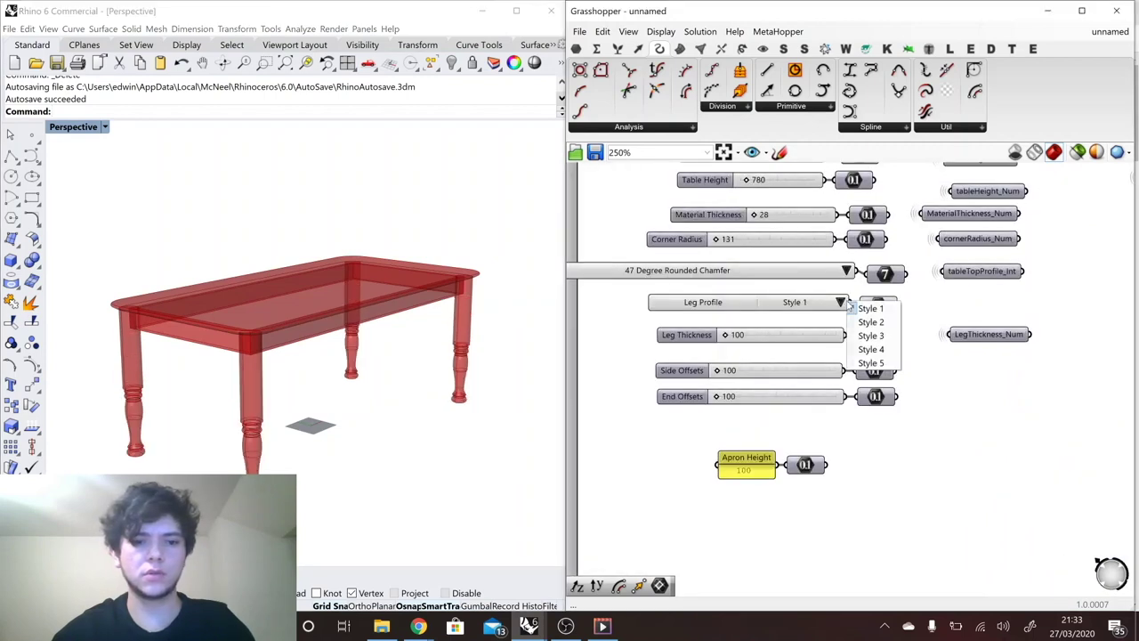
left_click(860, 350)
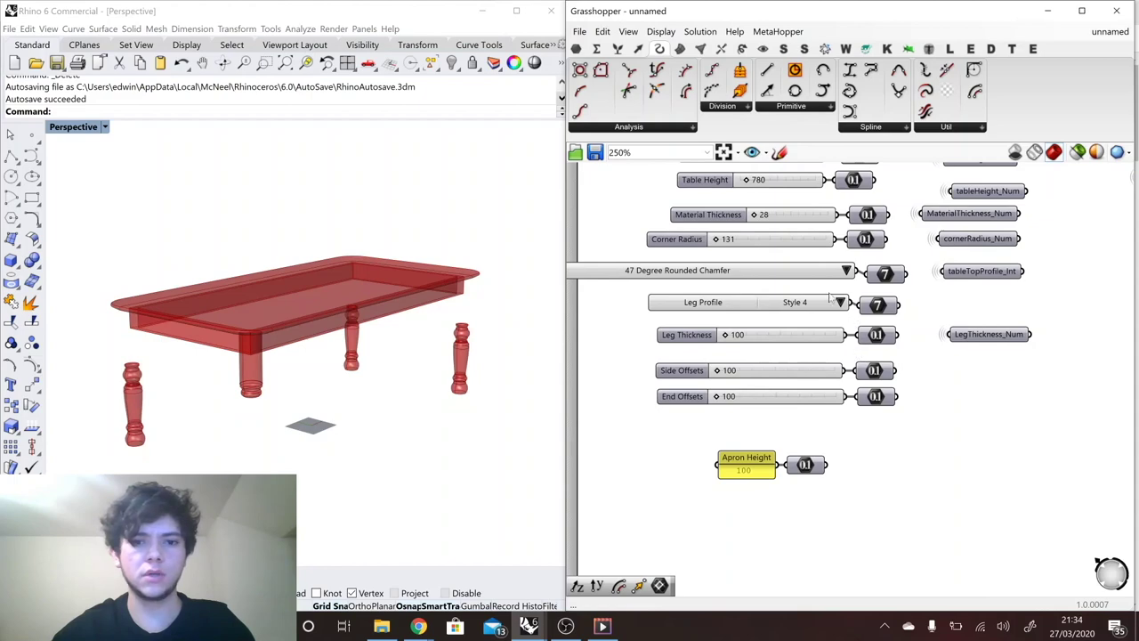
Graft the geometry input of the Move component that places the legs.
scroll(830, 300, "down", 5)
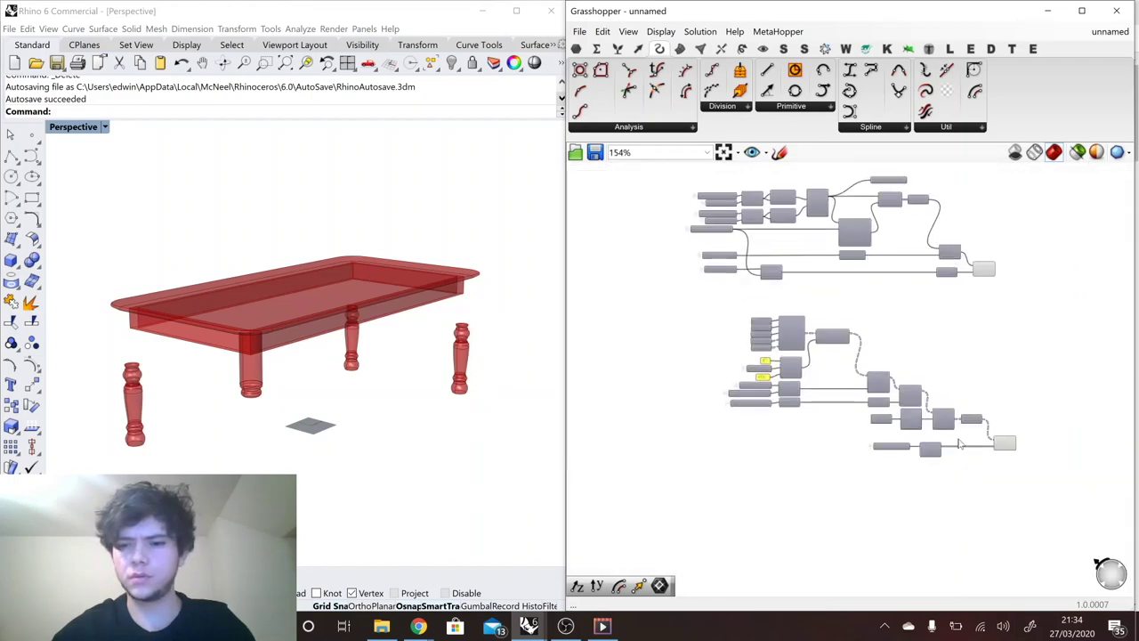
scroll(960, 443, "up", 4)
scroll(962, 443, "down", 3)
scroll(961, 442, "up", 4)
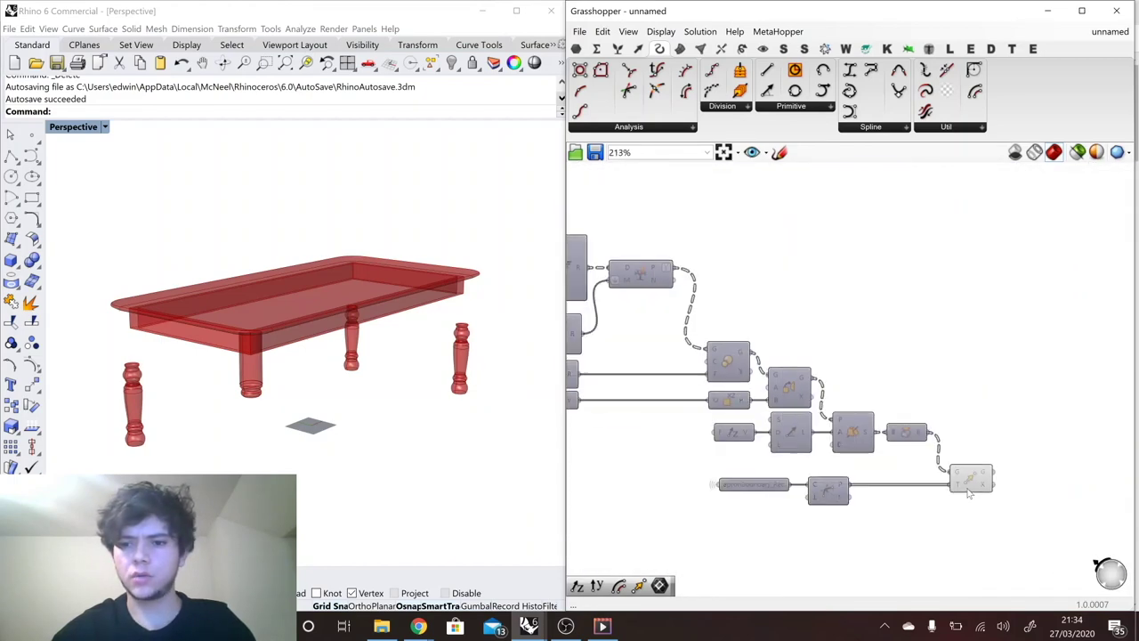
left_click(905, 425)
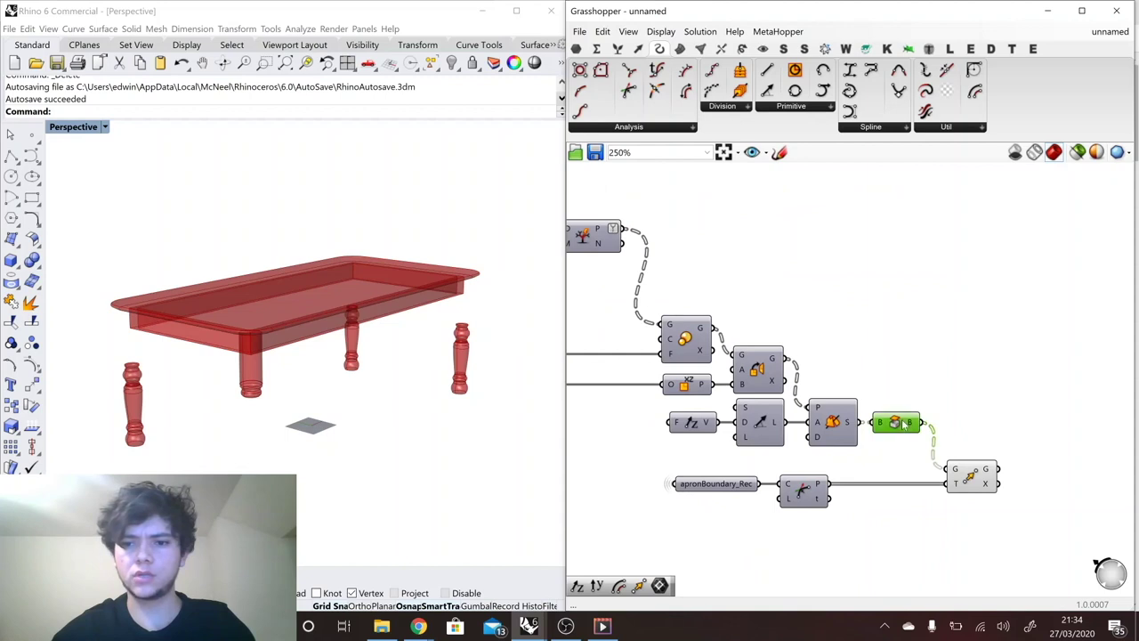
right_click(956, 469)
left_click(983, 490)
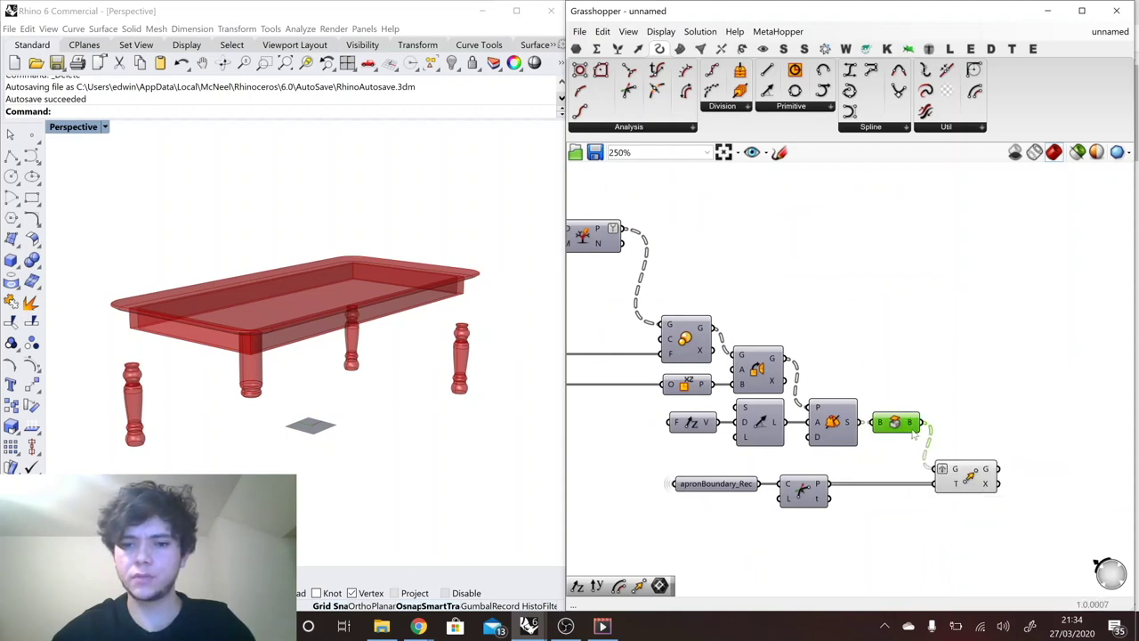
mouse_move(915, 429)
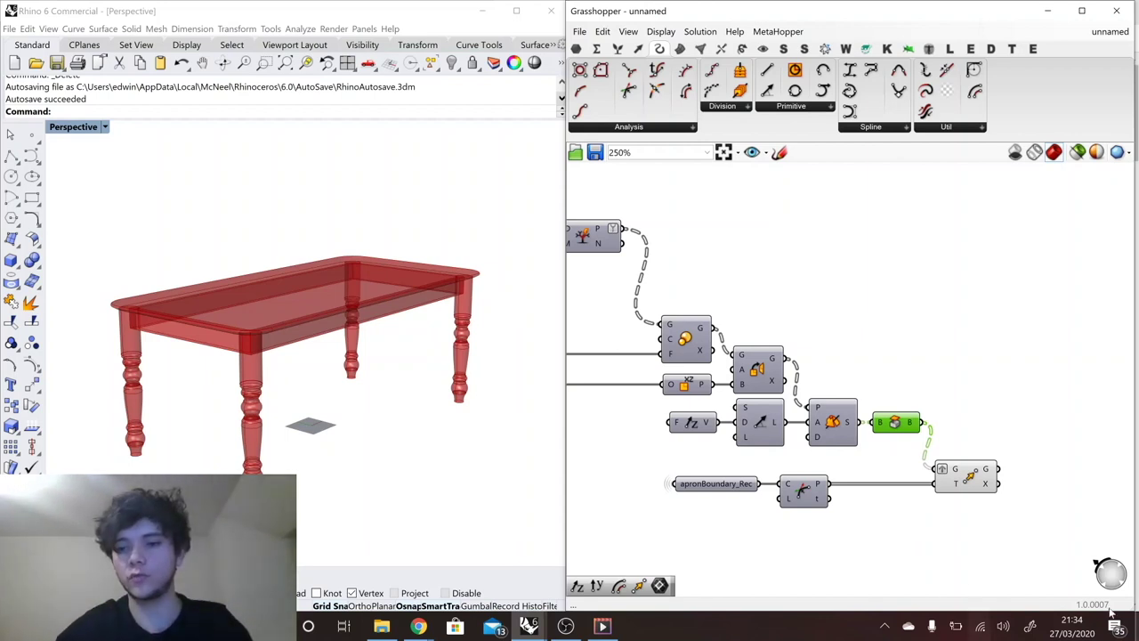
left_click(954, 488)
scroll(964, 523, "down", 4)
scroll(989, 530, "down", 4)
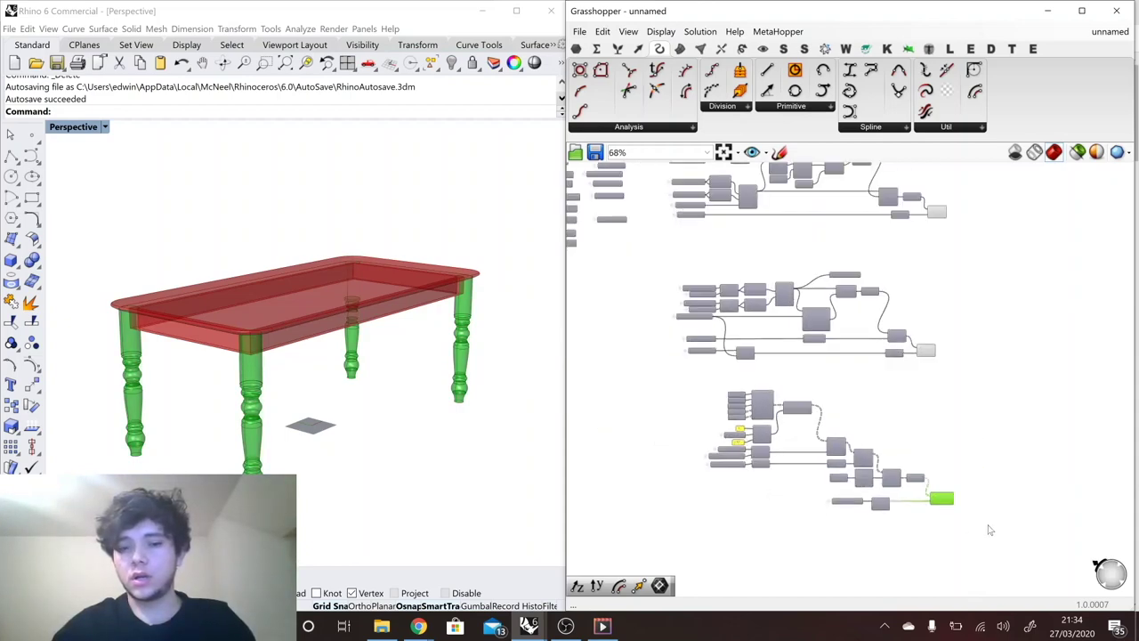
scroll(948, 525, "up", 1)
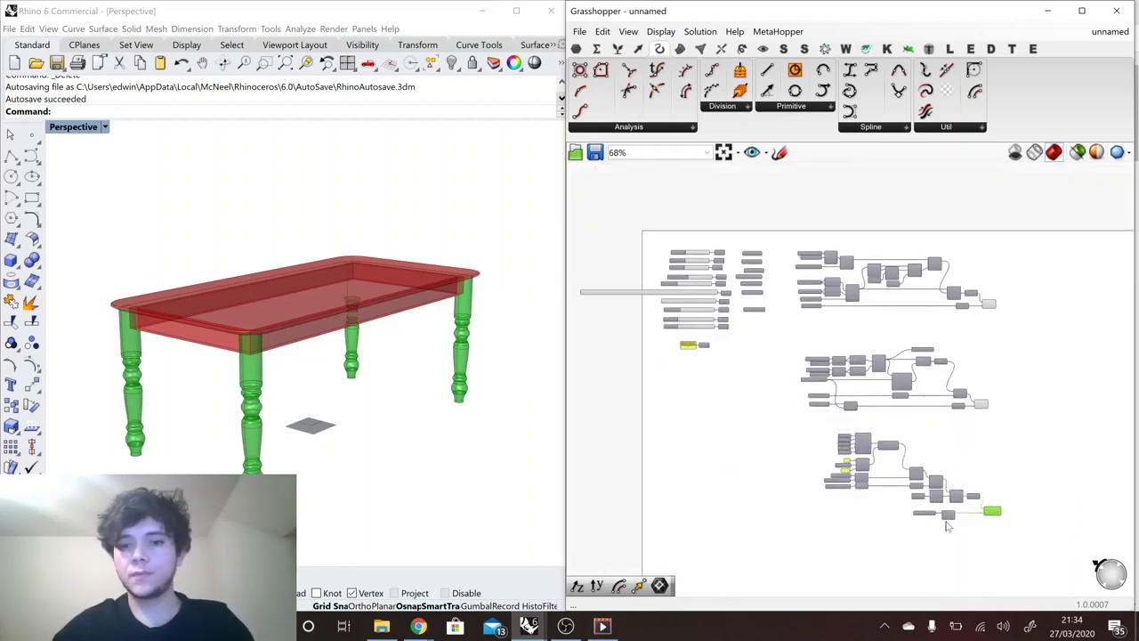
scroll(877, 501, "up", 1)
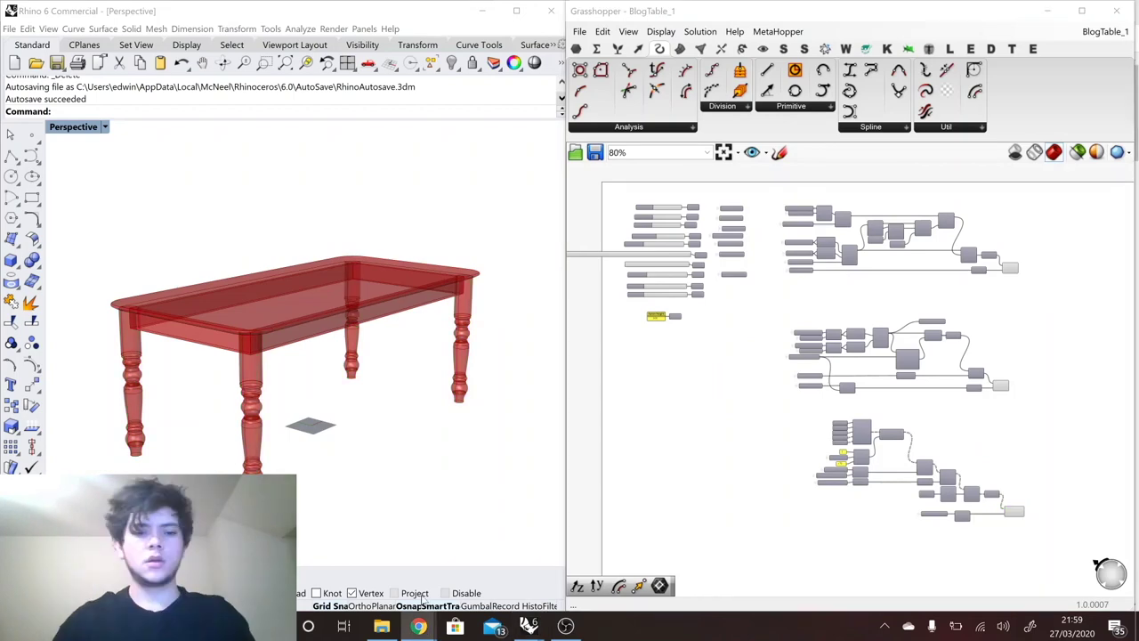
Switch to Chrome and open app.shapediver.com in a new tab.
mouse_move(418, 626)
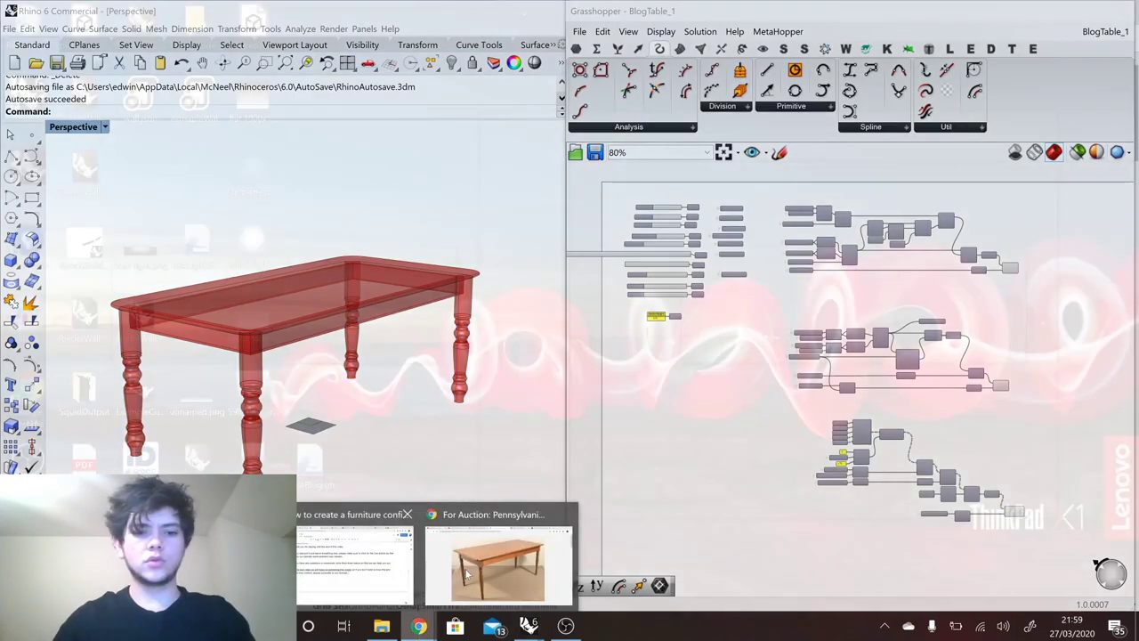
left_click(466, 565)
left_click(466, 565)
left_click(989, 13)
type("app")
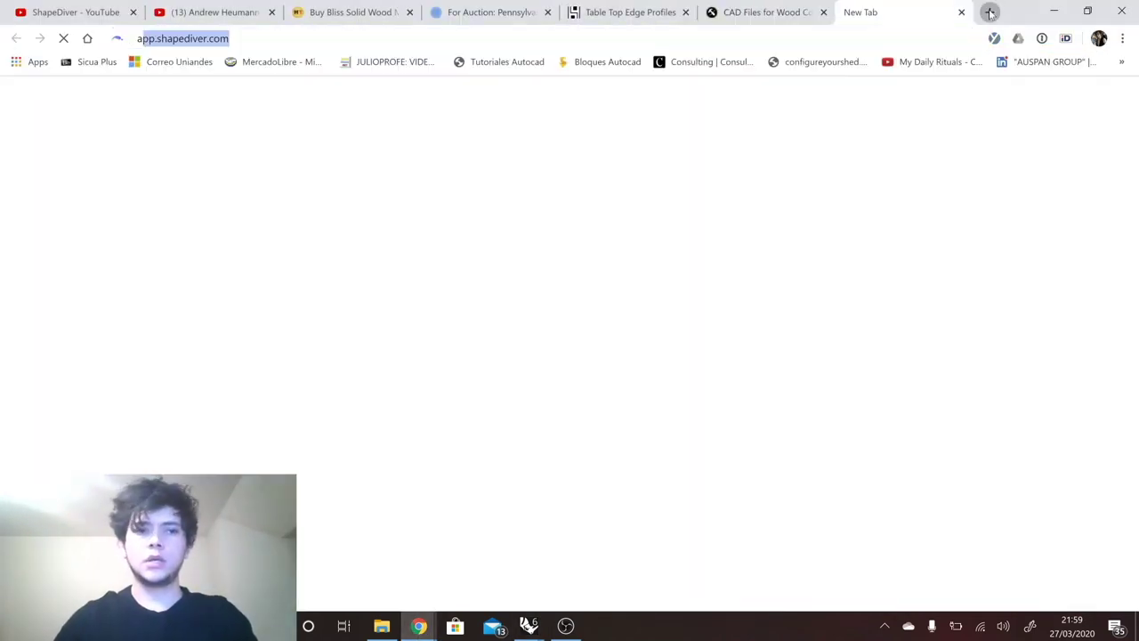
key("Return")
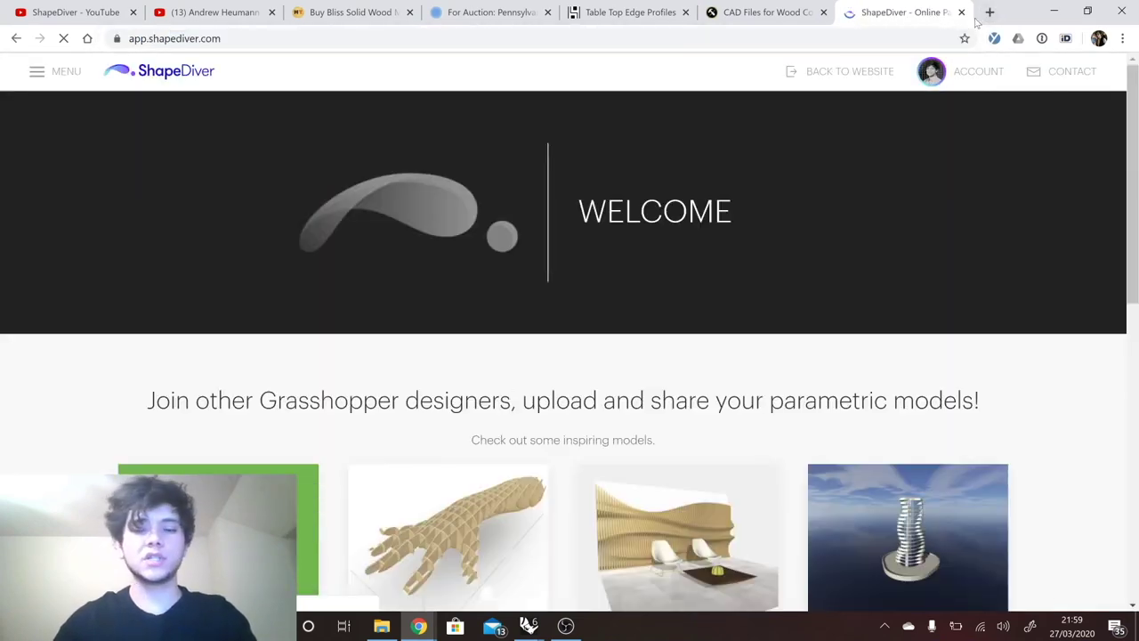
Open the account's upload page and upload BlogTable_1.gh from New folder on the Desktop.
left_click(970, 80)
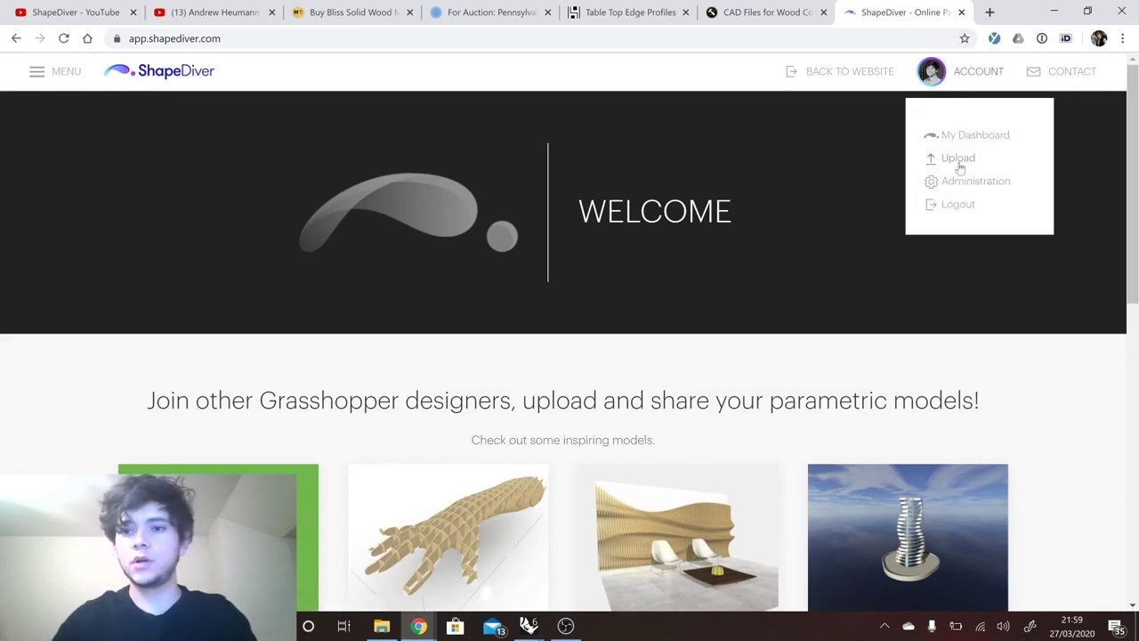
left_click(959, 160)
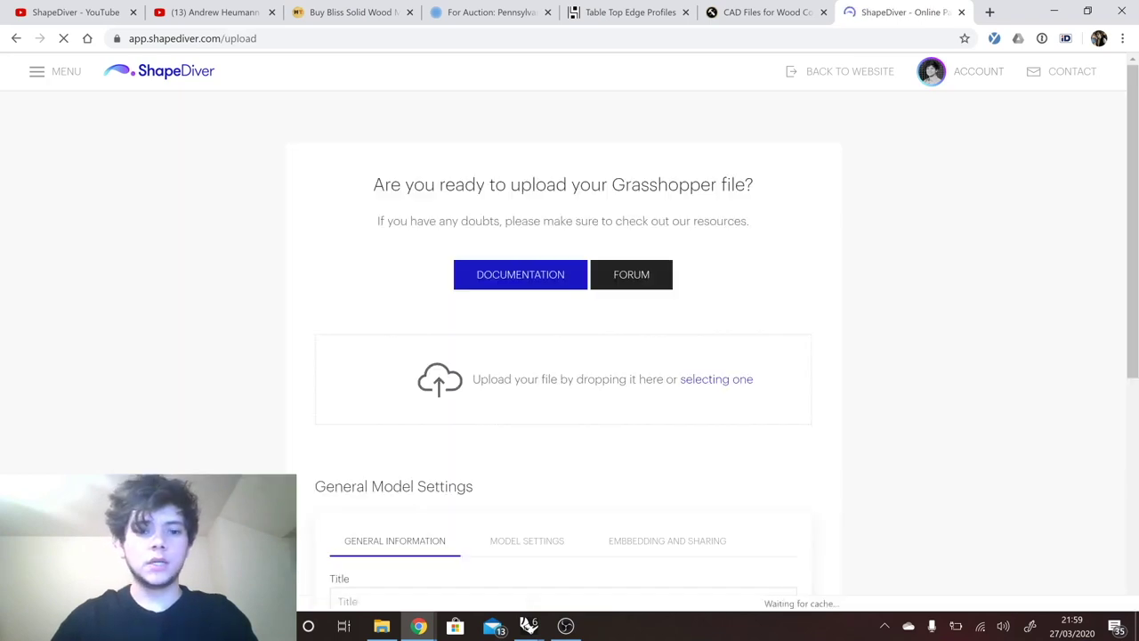
left_click(381, 626)
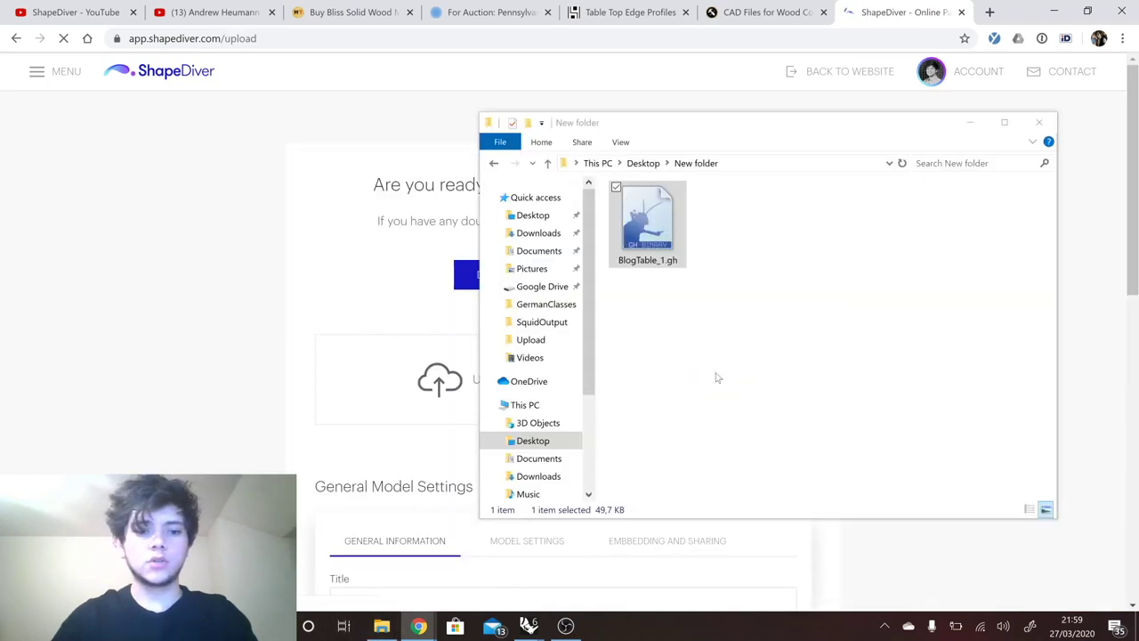
left_click_drag(384, 382, 386, 385)
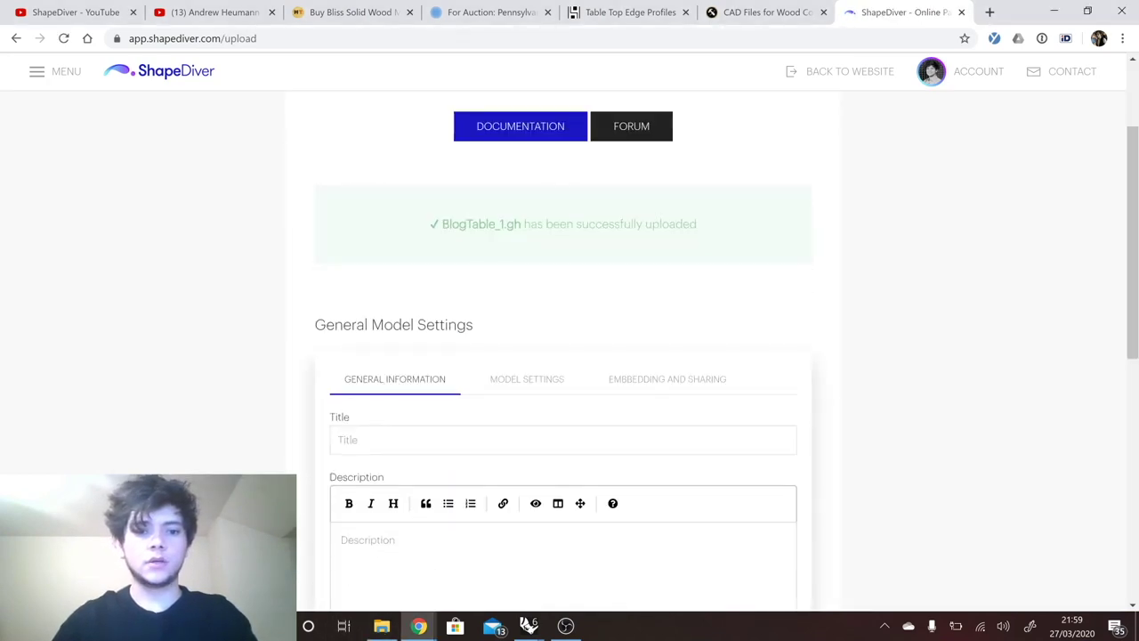
Title the model "Table Test" and look through its model settings and its embedding and sharing options.
left_click(400, 440)
type("Table Test")
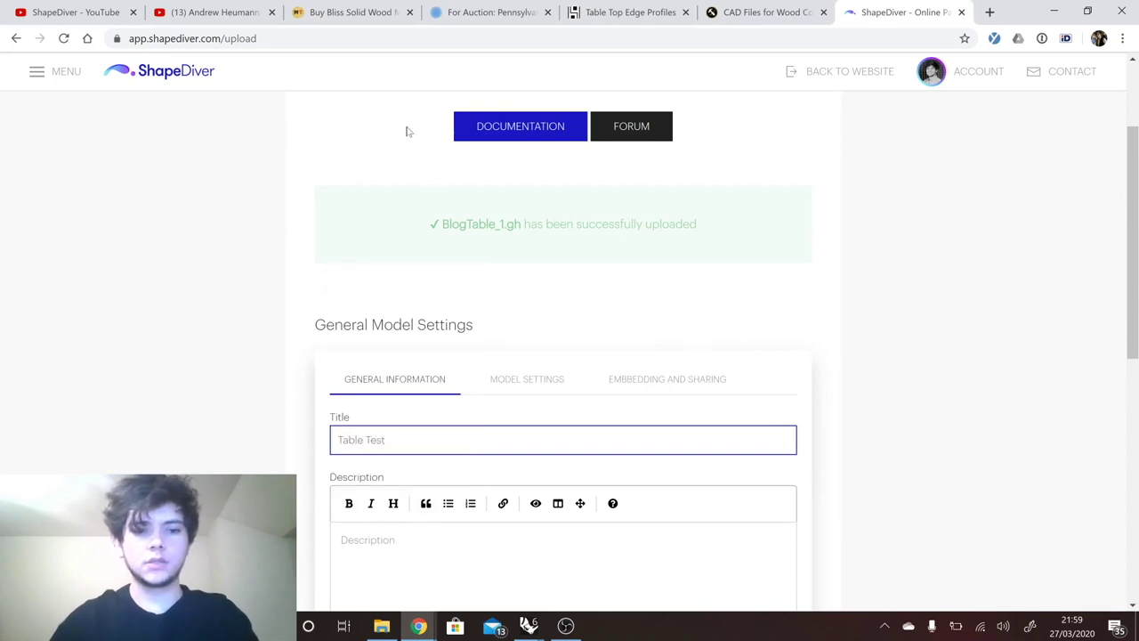
left_click(537, 379)
left_click(659, 381)
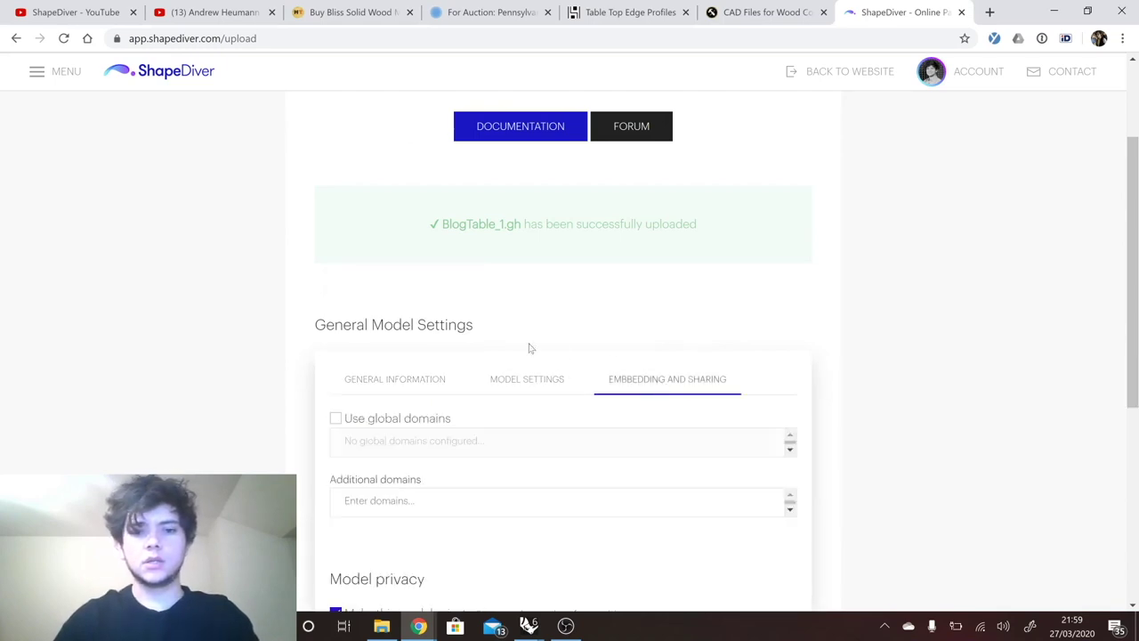
scroll(621, 347, "down", 1)
scroll(620, 338, "down", 1)
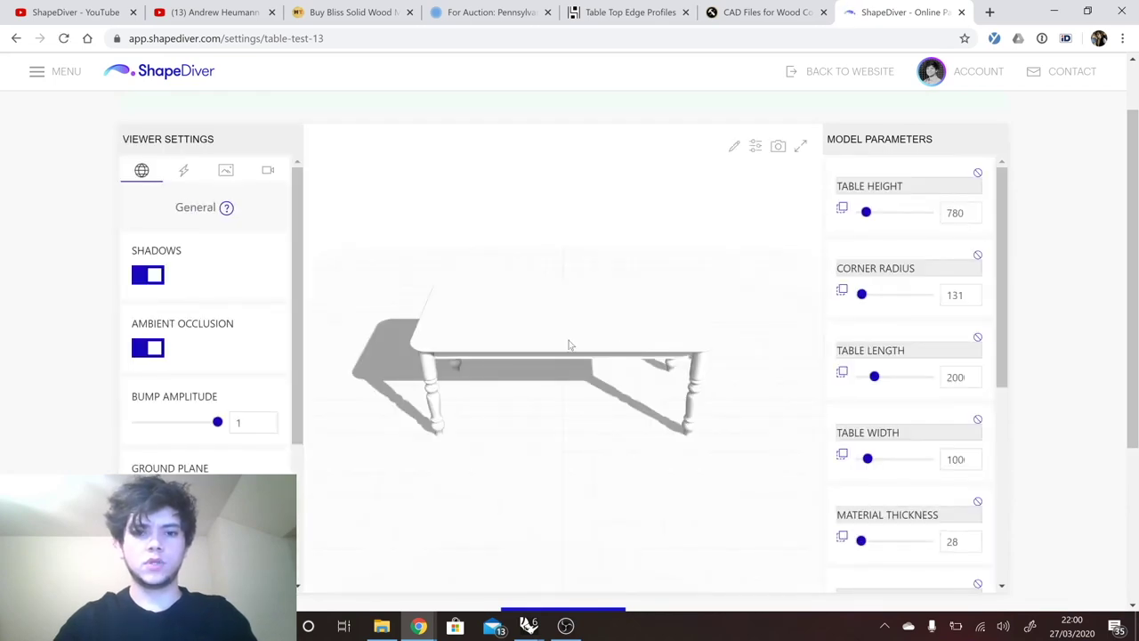
Orbit the uploaded table to an angled view and set the viewer's background color to dark grey.
left_click_drag(570, 345, 486, 311)
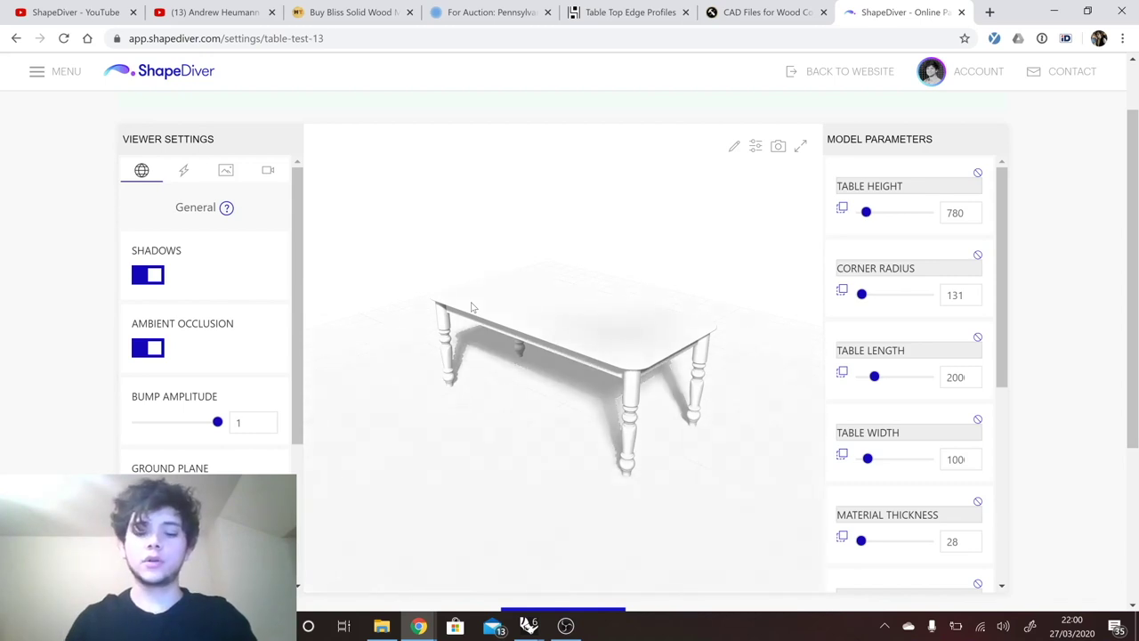
mouse_move(481, 315)
left_mouse_down()
mouse_move(435, 315)
mouse_move(501, 315)
left_mouse_up()
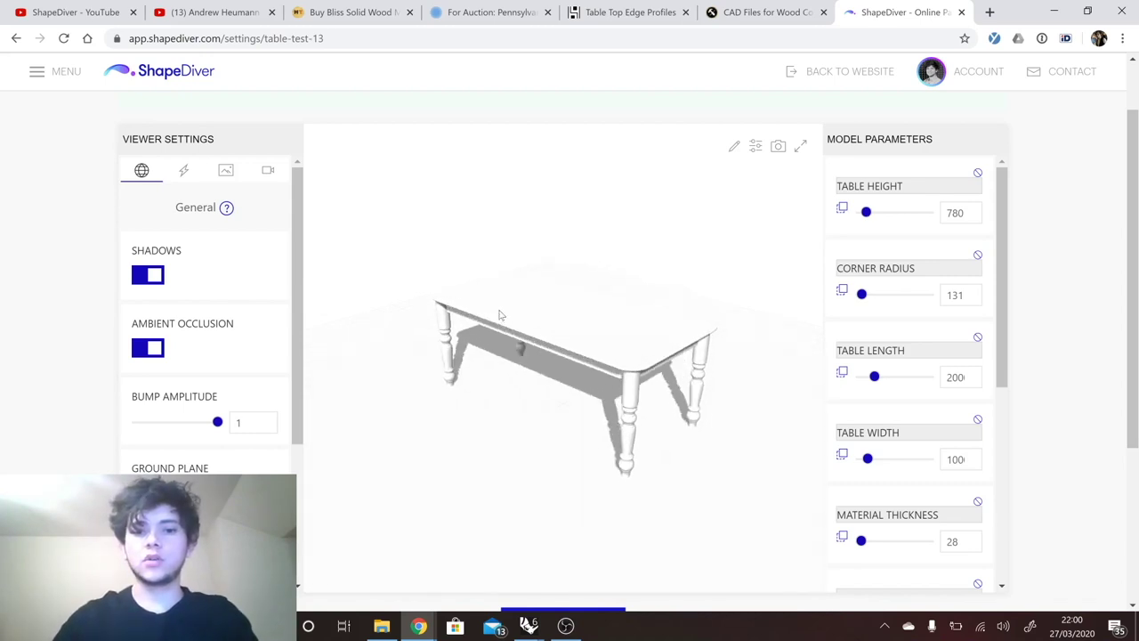
left_click(227, 169)
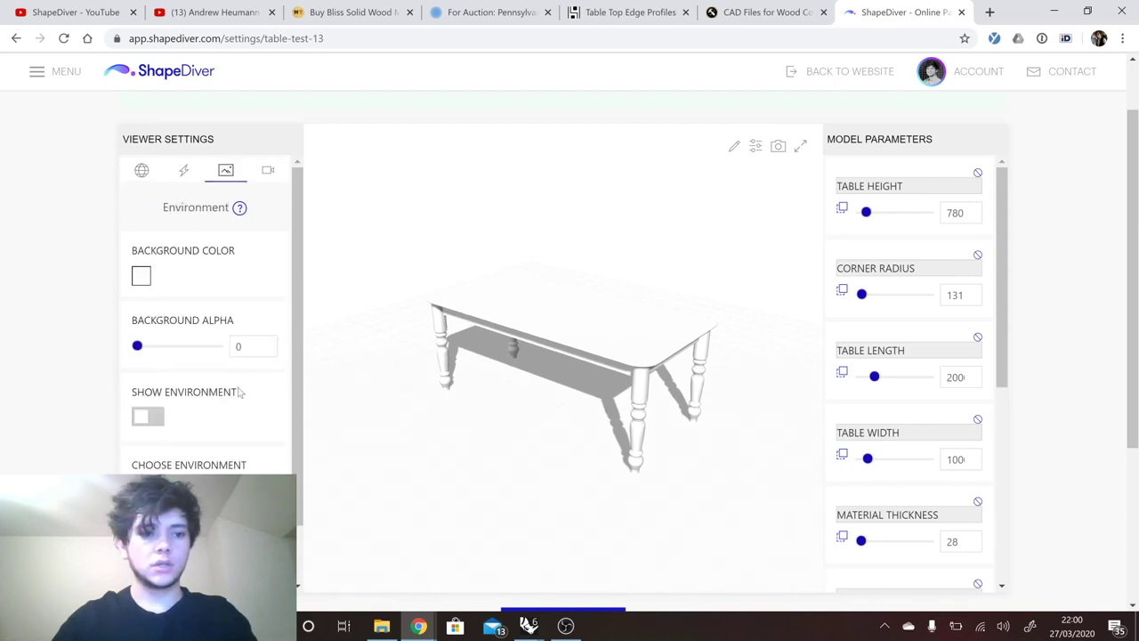
left_click(142, 277)
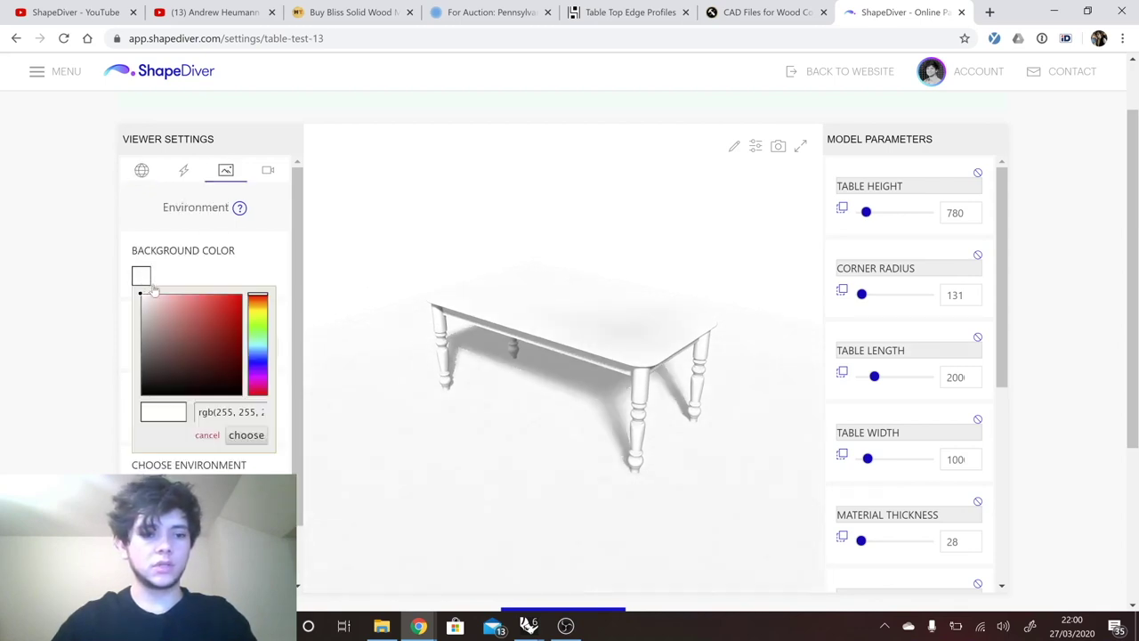
left_click(140, 358)
left_click(242, 437)
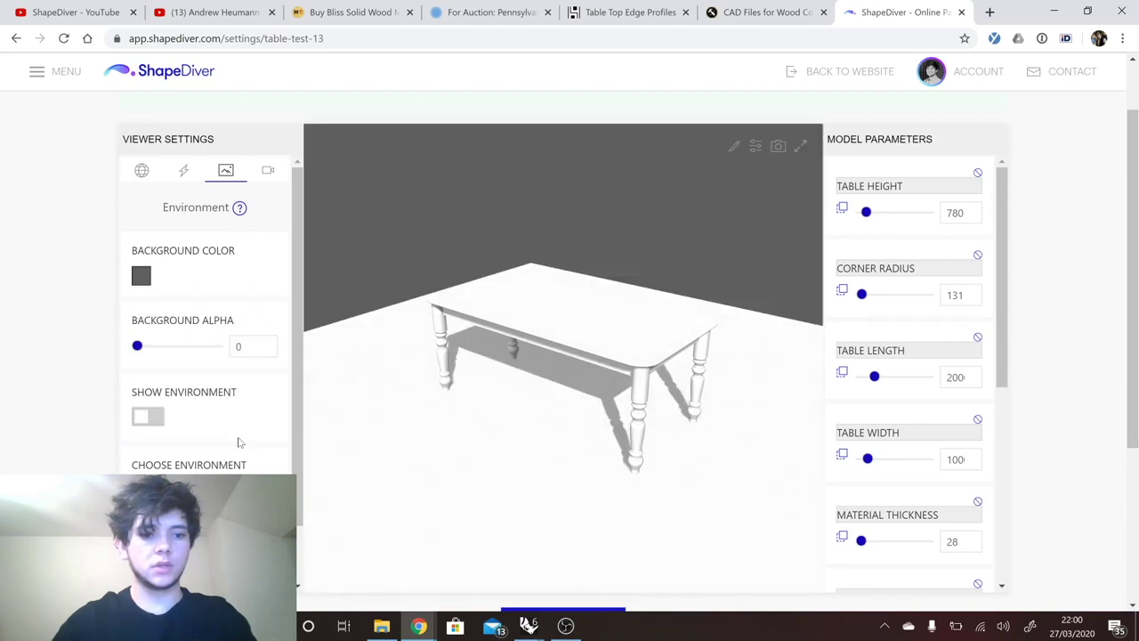
Examine the table from a lower angle and look through its list of model parameters.
left_click_drag(603, 408, 603, 392)
left_click_drag(644, 384, 574, 385)
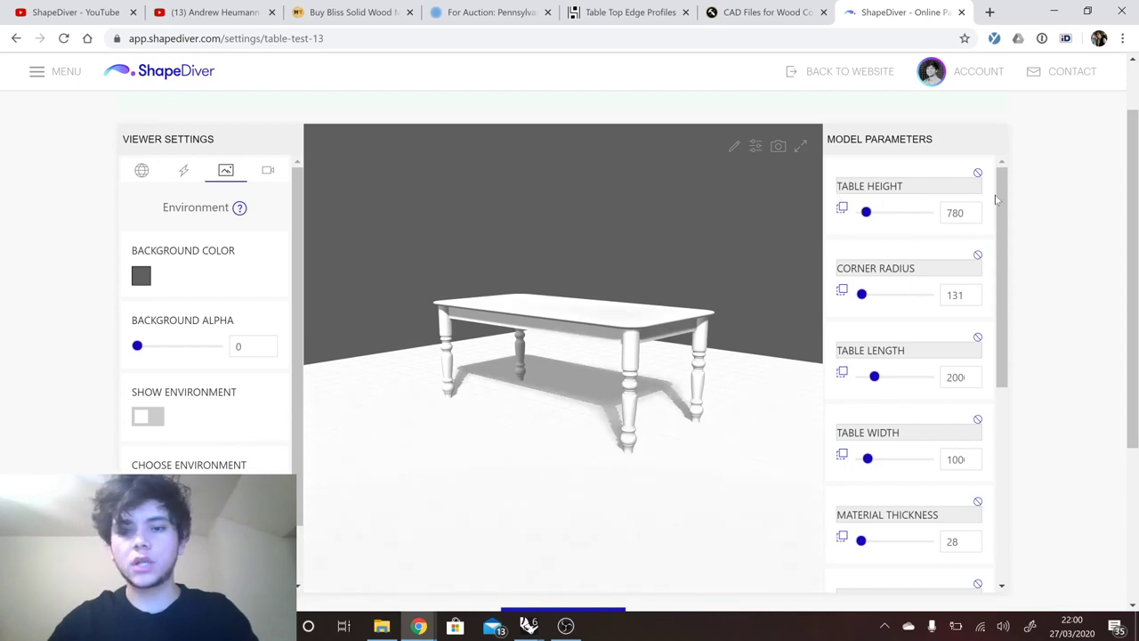
left_click_drag(1004, 245, 1004, 322)
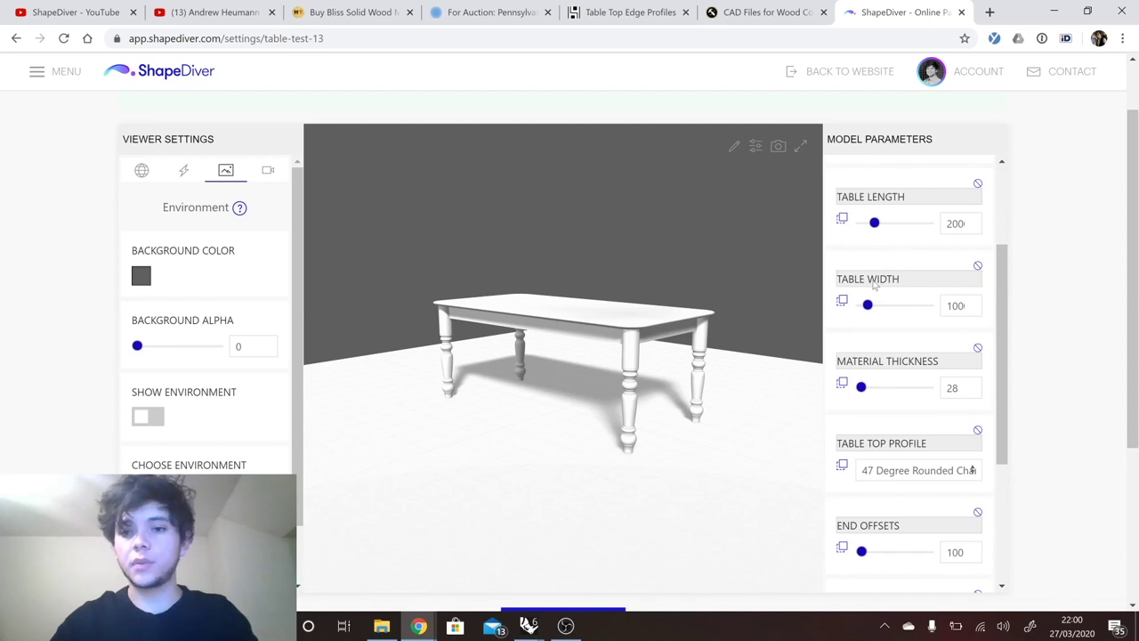
left_click_drag(1002, 410, 1002, 455)
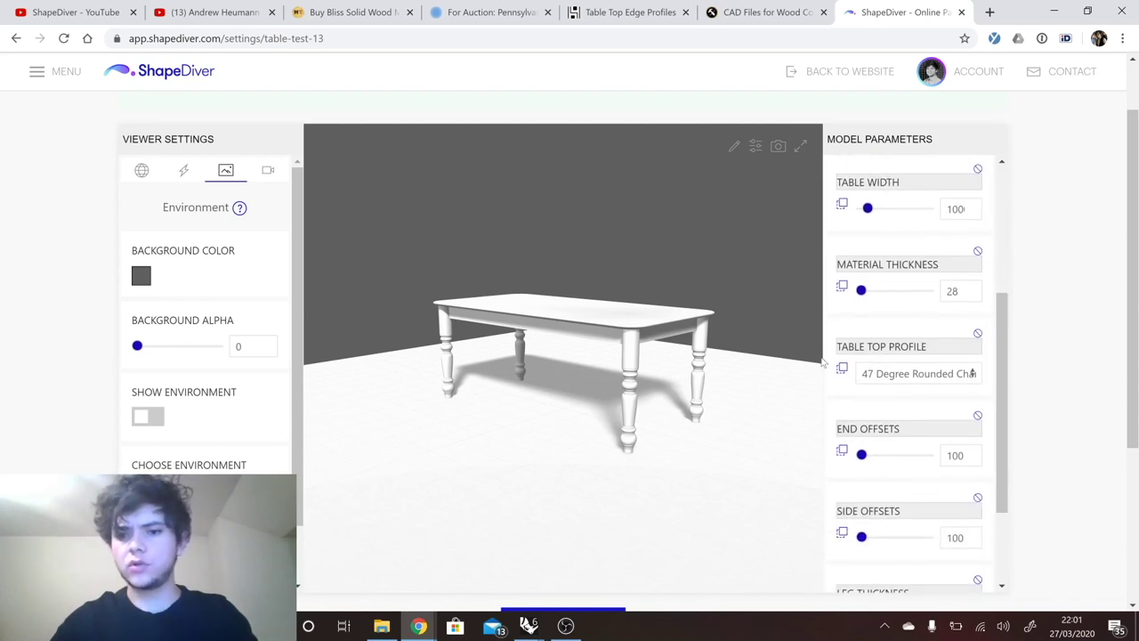
Try the Concave table top profile, then set the table top profile to Multi-convex.
left_click(886, 374)
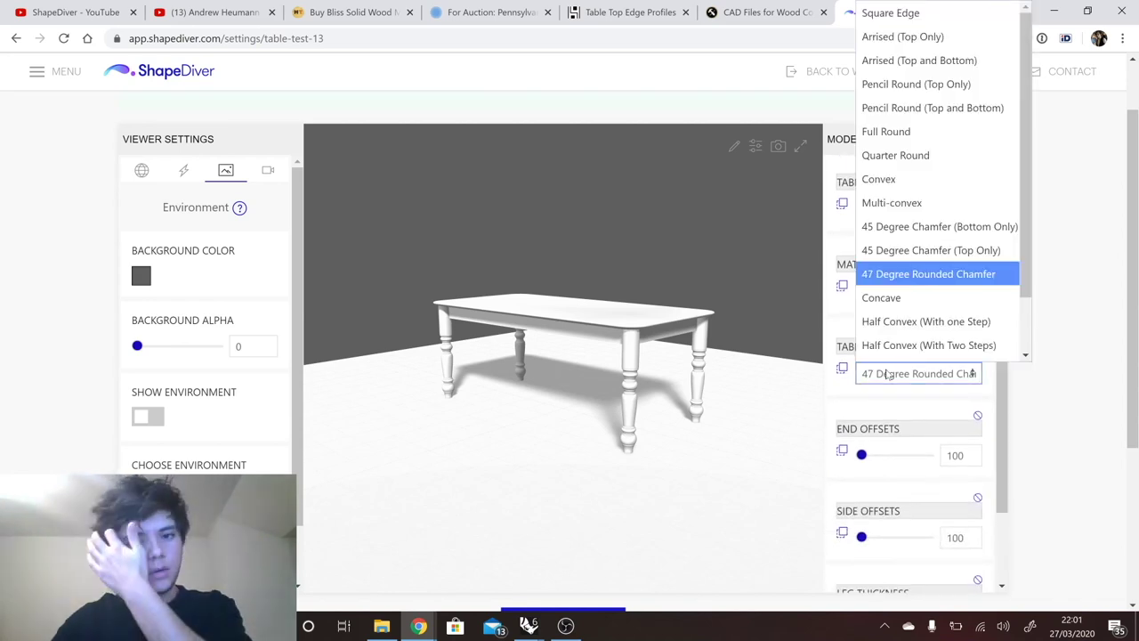
left_click(897, 286)
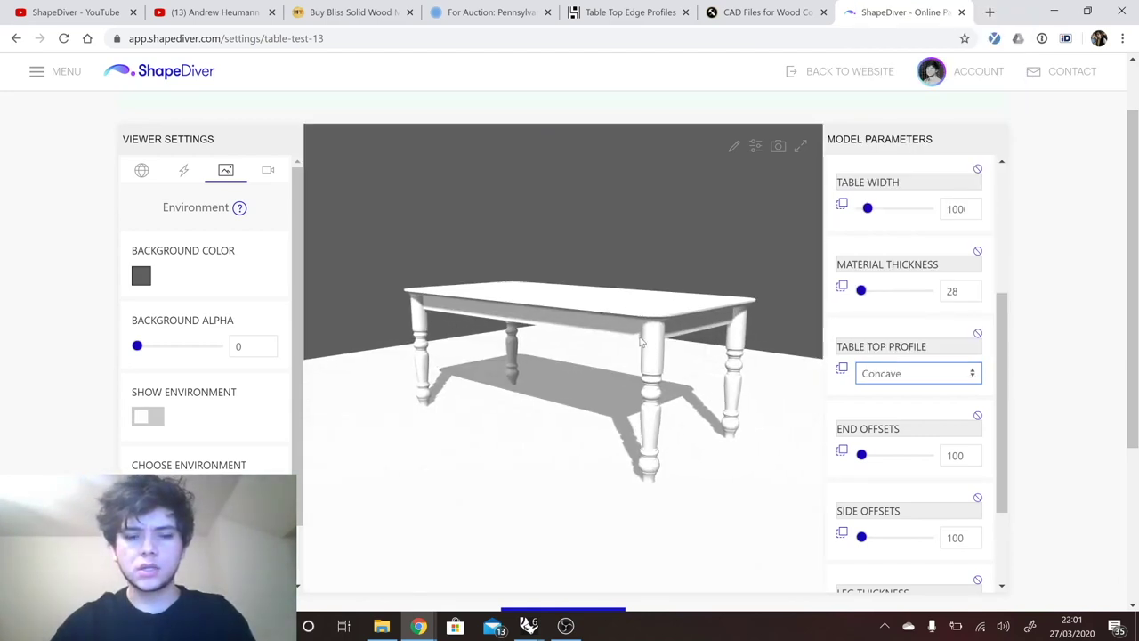
left_click(891, 375)
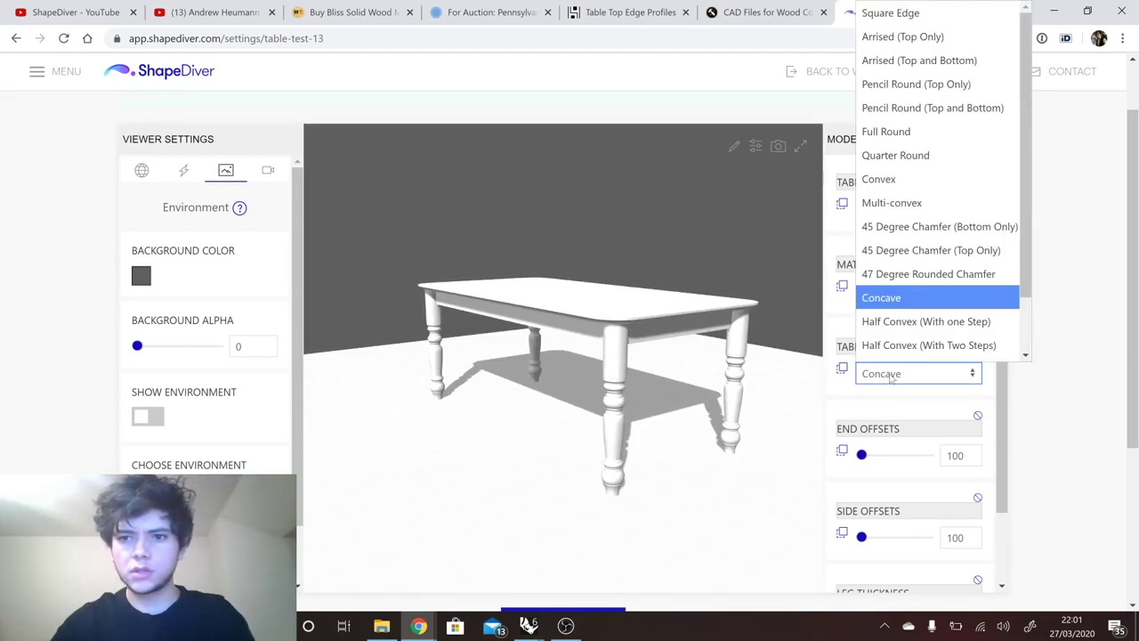
left_click(891, 203)
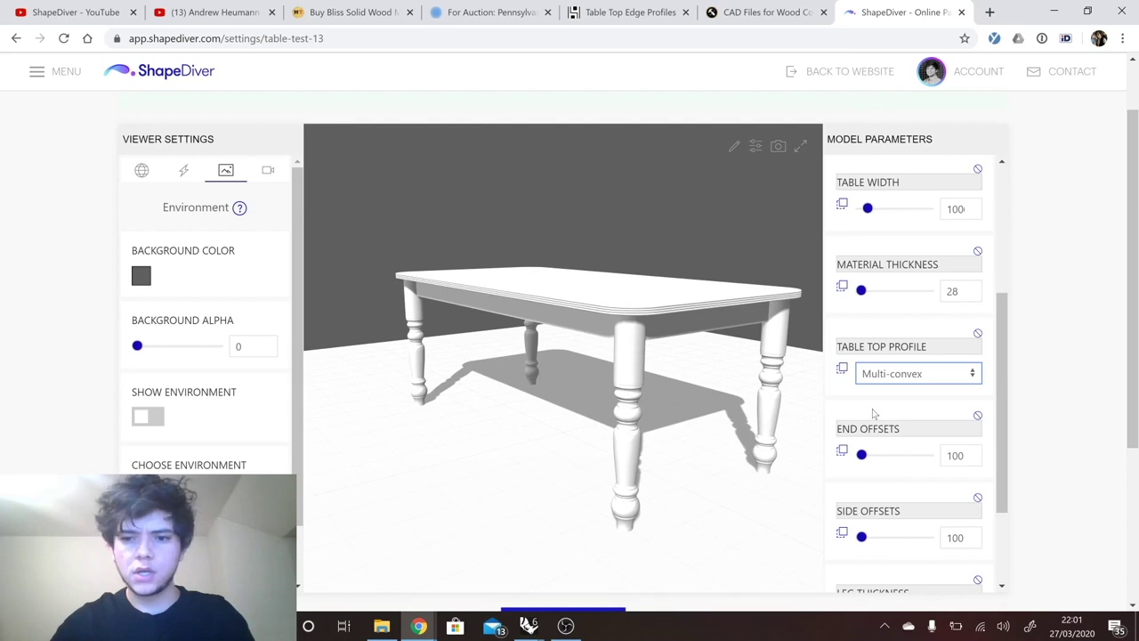
Try Style 1 for the leg profile, then set the leg profile to Style 3.
scroll(873, 412, "down", 2)
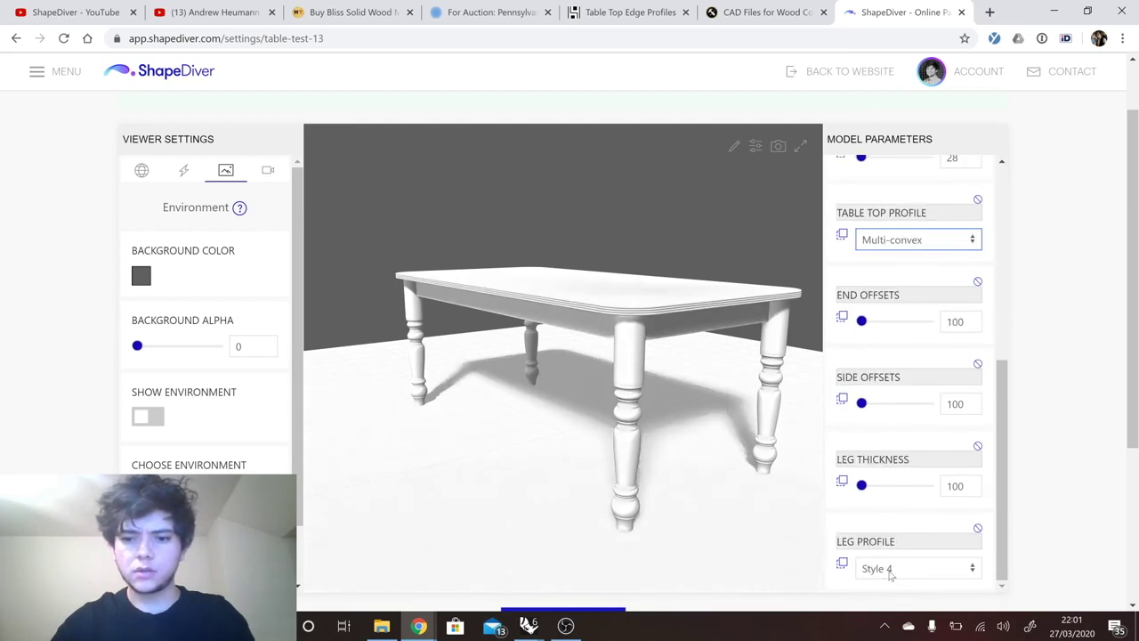
left_click(890, 569)
left_click(895, 458)
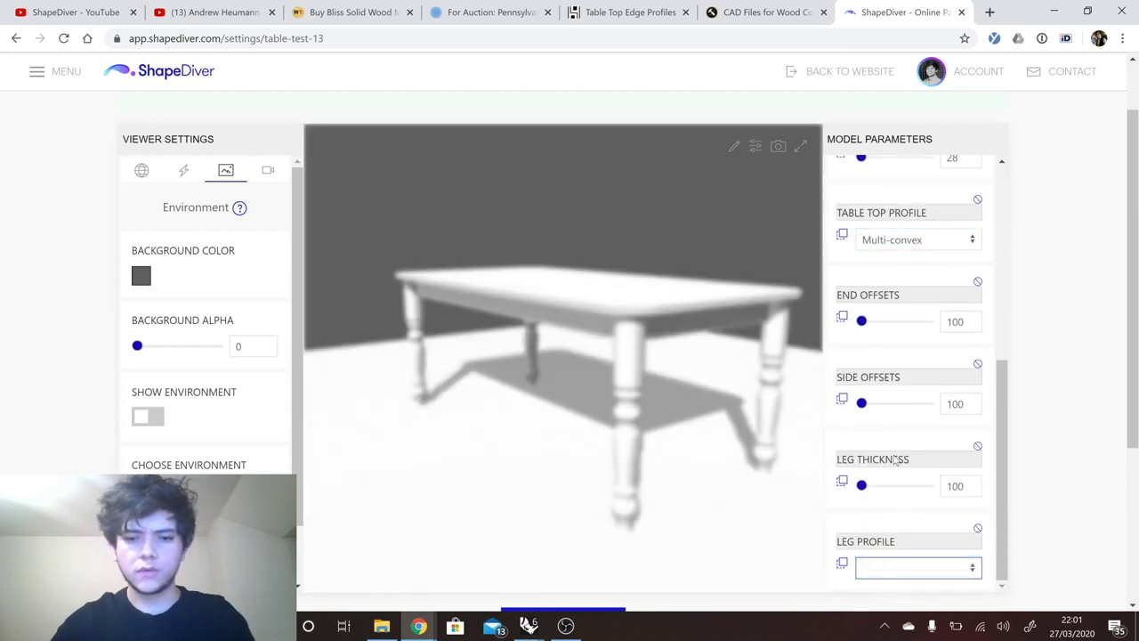
left_click(900, 567)
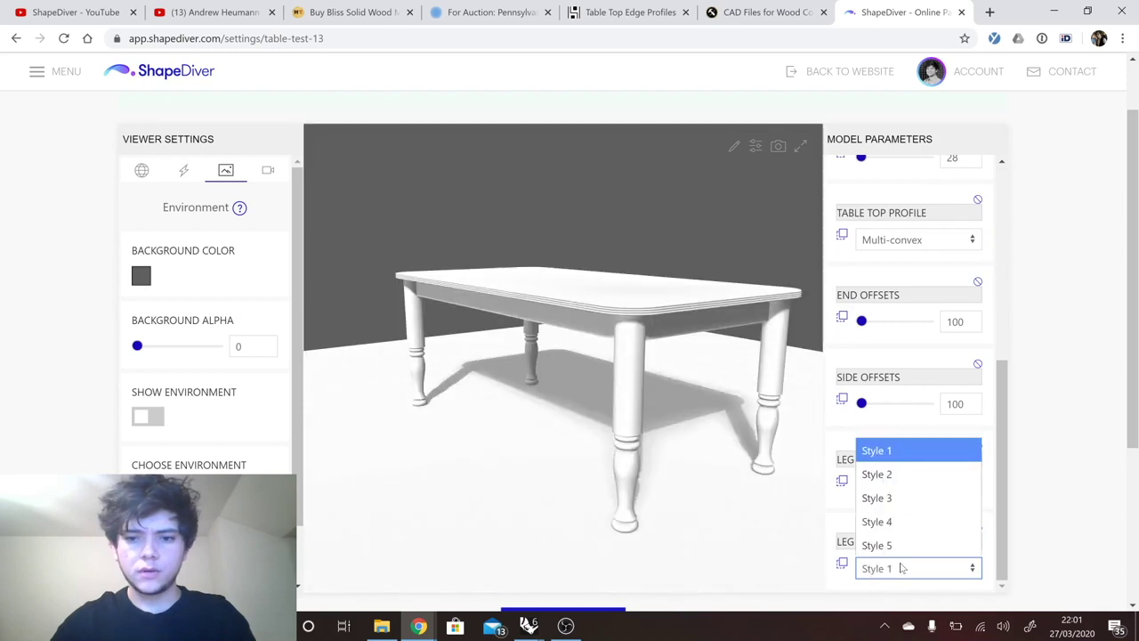
left_click(899, 507)
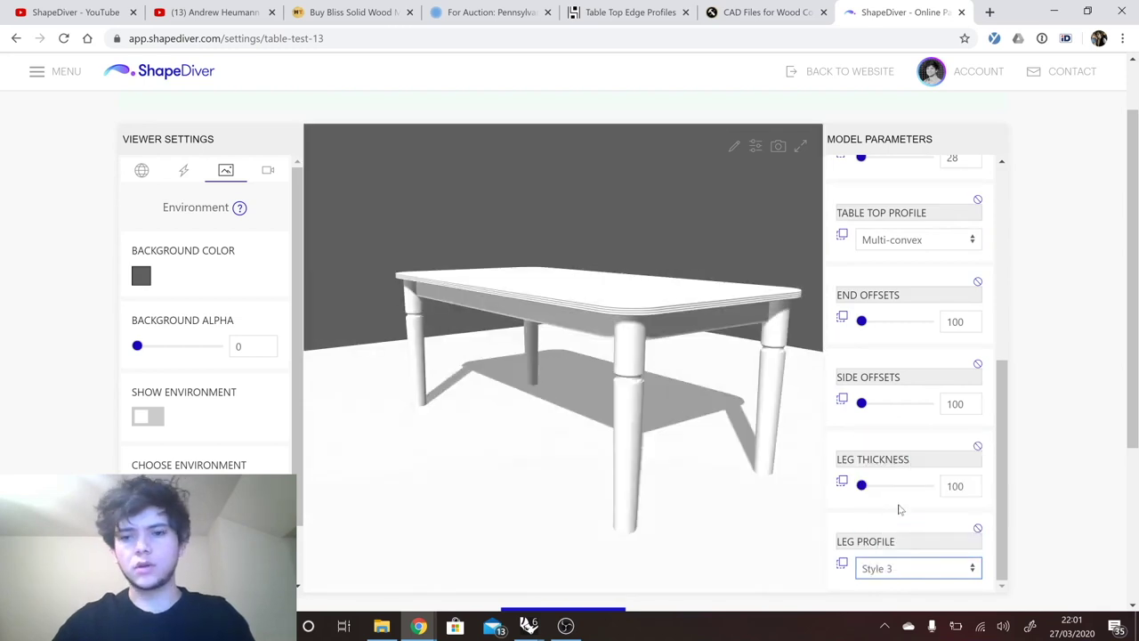